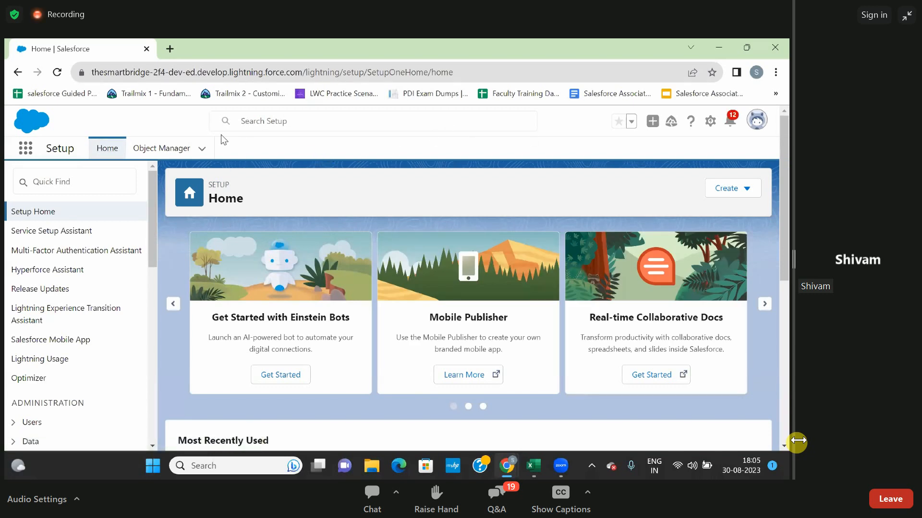
Find "flow" in Setup and open the Flows page under Process Automation.
{"action": "left_click", "coordinate": [88, 175]}
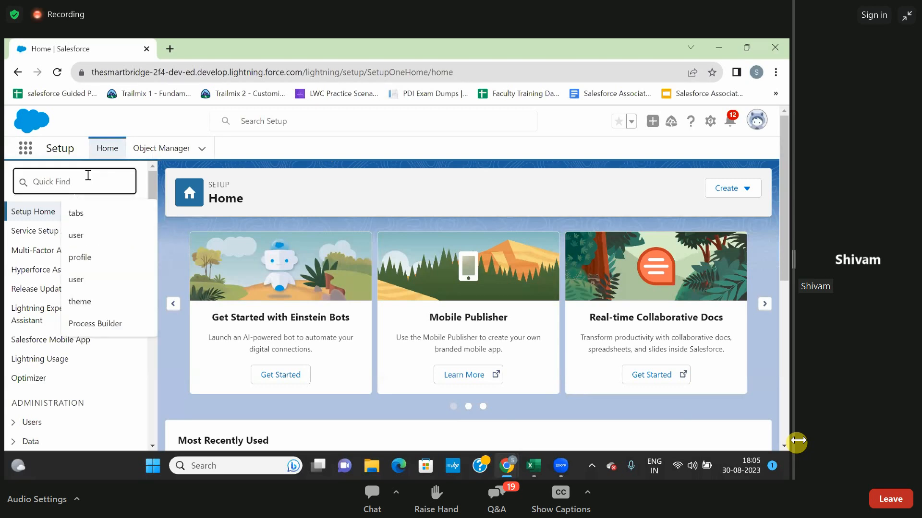
{"action": "type", "text": "flow"}
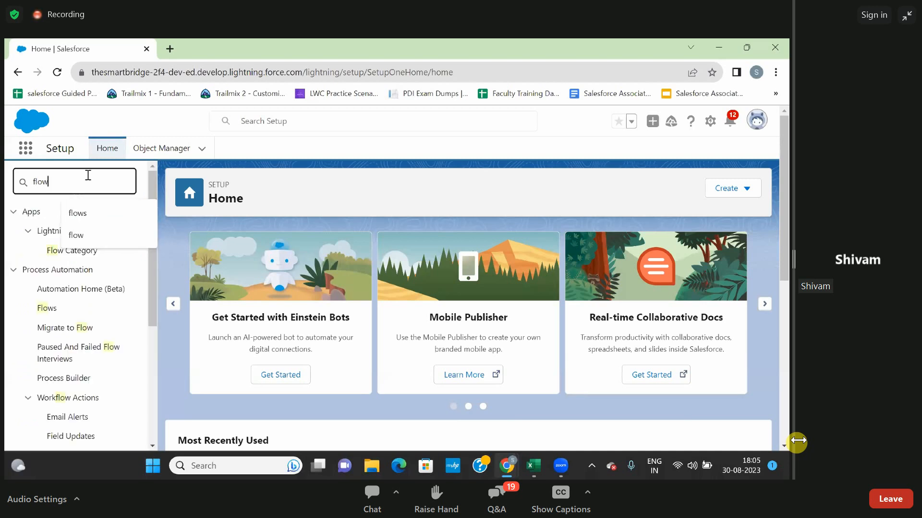
{"action": "left_click", "coordinate": [48, 310]}
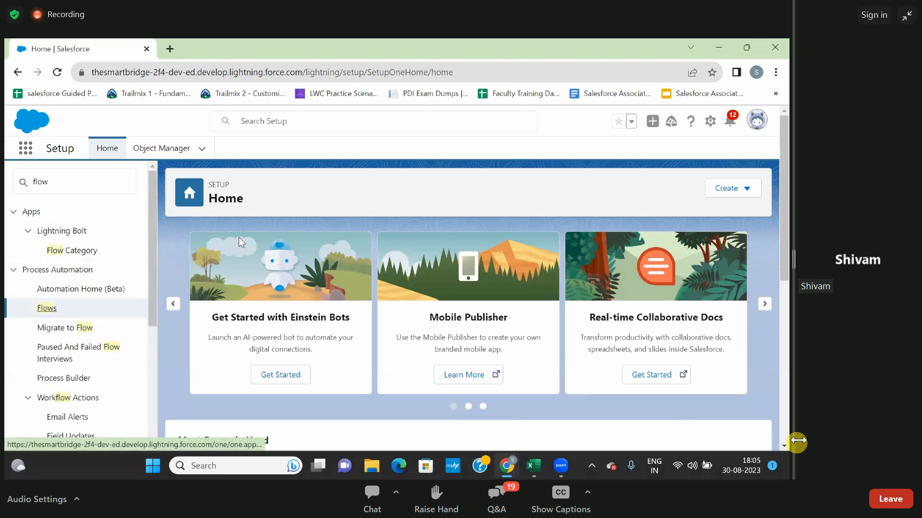
{"action": "left_click", "coordinate": [48, 310]}
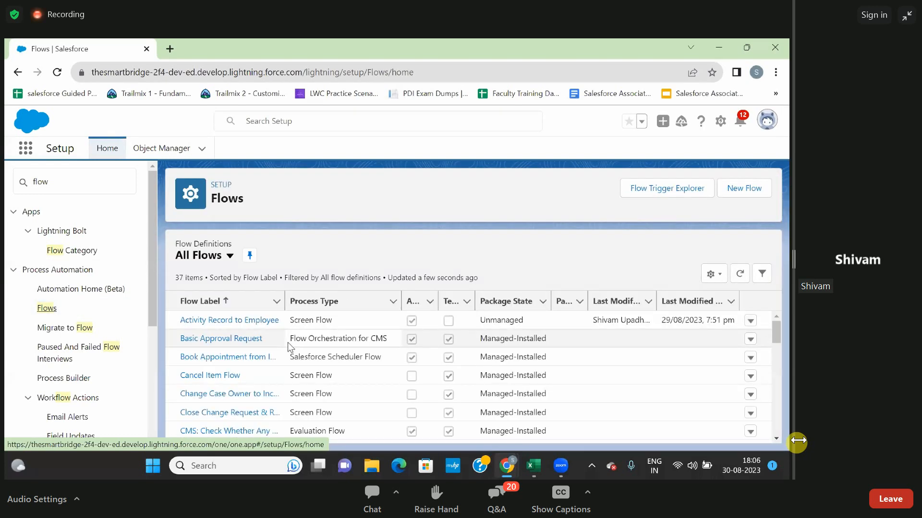
Open the "Opp recrd to Acc Related list" screen flow from the All Flows list.
{"action": "scroll", "coordinate": [287, 341], "scroll_direction": "down", "scroll_amount": 1}
{"action": "scroll", "coordinate": [287, 341], "scroll_direction": "down", "scroll_amount": 1}
{"action": "scroll", "coordinate": [288, 343], "scroll_direction": "down", "scroll_amount": 5}
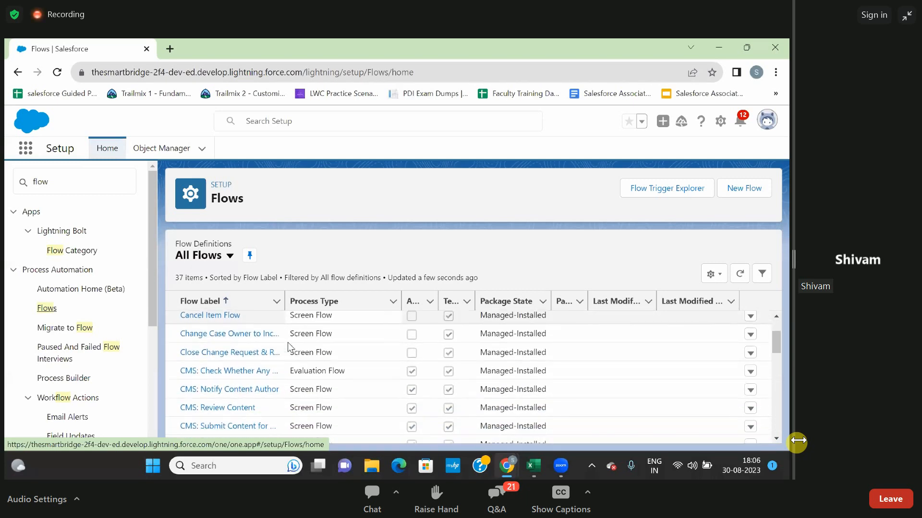
{"action": "scroll", "coordinate": [289, 347], "scroll_direction": "down", "scroll_amount": 2}
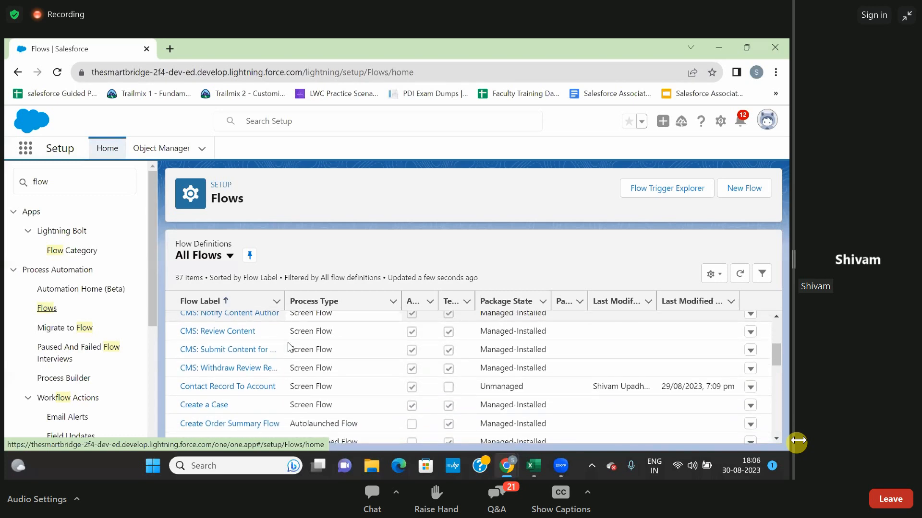
{"action": "scroll", "coordinate": [290, 346], "scroll_direction": "down", "scroll_amount": 10}
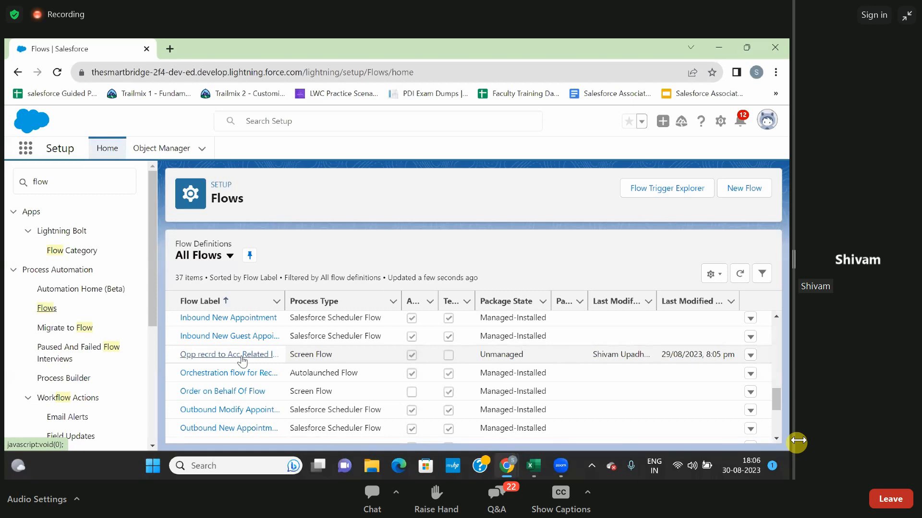
{"action": "left_click", "coordinate": [241, 356]}
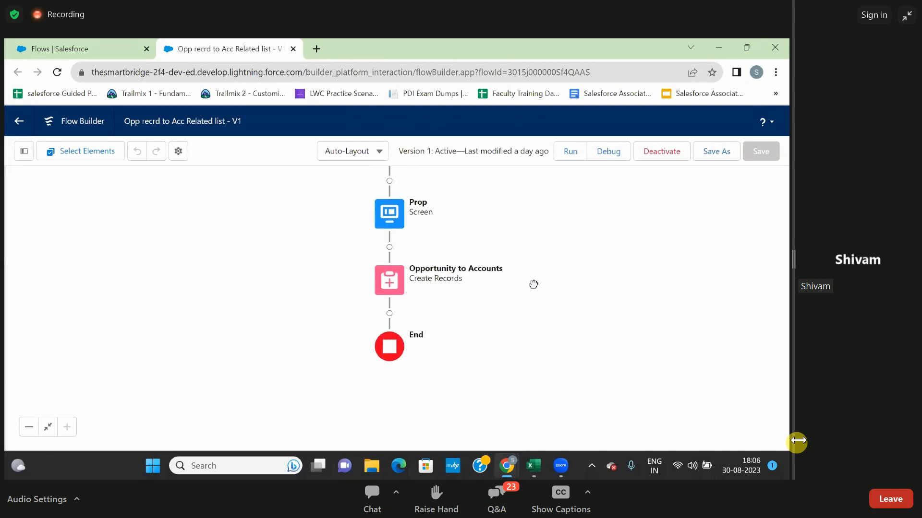
Open the Prop screen element and examine its Name, Close Date and Stage fields.
{"action": "double_click", "coordinate": [387, 267]}
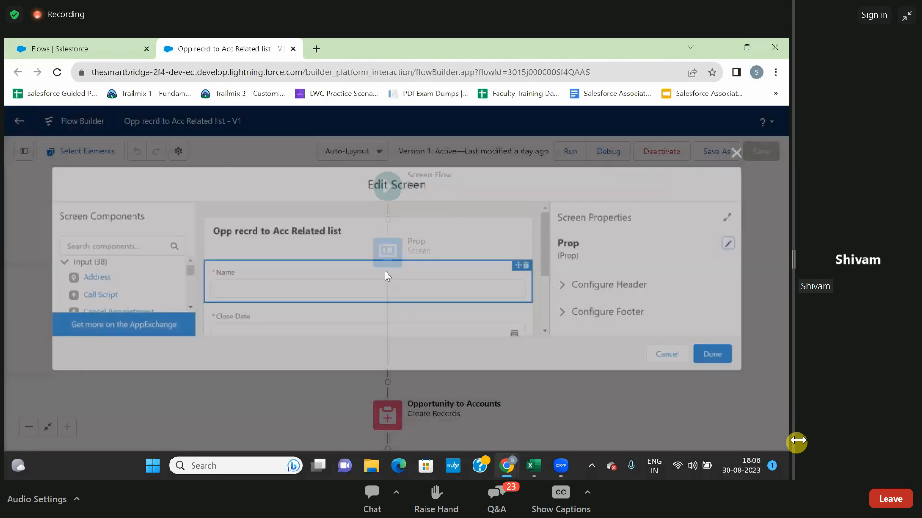
{"action": "scroll", "coordinate": [397, 275], "scroll_direction": "down", "scroll_amount": 2}
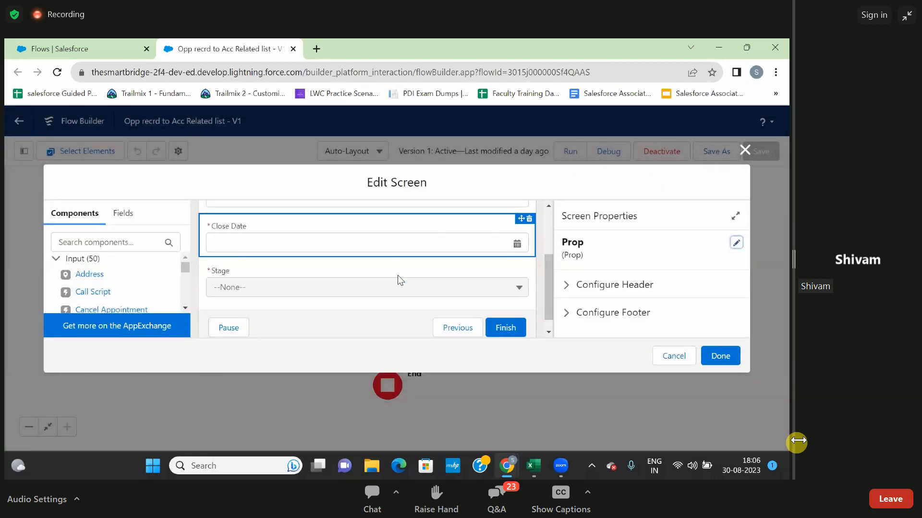
{"action": "left_click", "coordinate": [385, 275]}
{"action": "scroll", "coordinate": [387, 281], "scroll_direction": "up", "scroll_amount": 2}
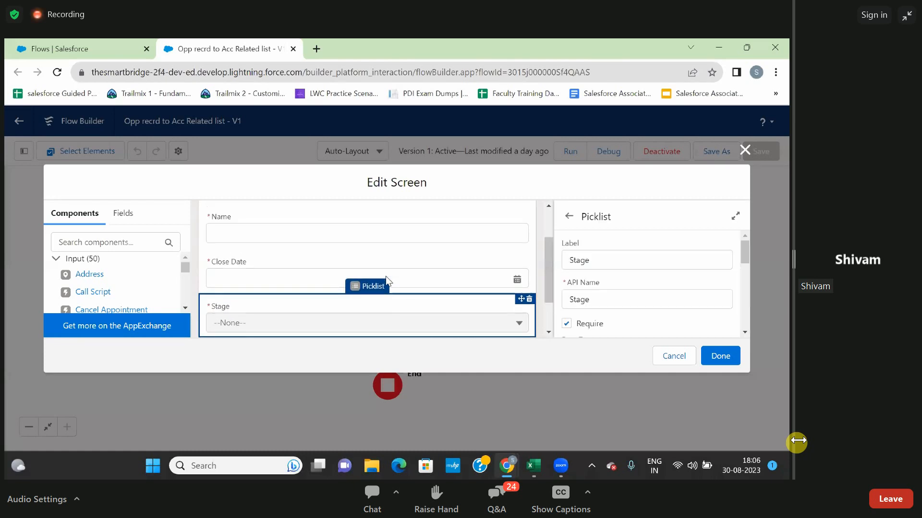
{"action": "scroll", "coordinate": [386, 276], "scroll_direction": "down", "scroll_amount": 1}
{"action": "scroll", "coordinate": [386, 276], "scroll_direction": "up", "scroll_amount": 1}
{"action": "scroll", "coordinate": [386, 276], "scroll_direction": "down", "scroll_amount": 1}
{"action": "scroll", "coordinate": [386, 277], "scroll_direction": "up", "scroll_amount": 1}
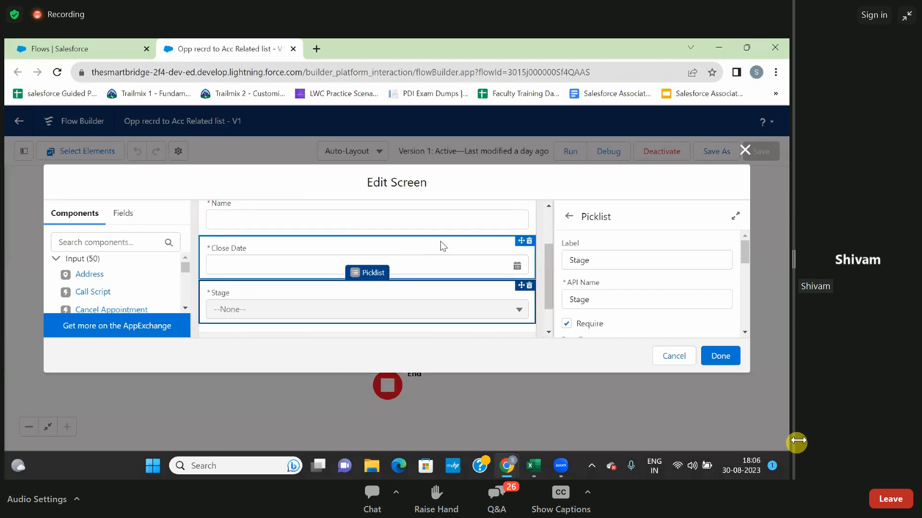
Move the Close Date field above the Name field on the Prop screen and apply the screen edits.
{"action": "mouse_move", "coordinate": [481, 240]}
{"action": "left_mouse_down"}
{"action": "mouse_move", "coordinate": [472, 221]}
{"action": "mouse_move", "coordinate": [480, 240]}
{"action": "left_mouse_up"}
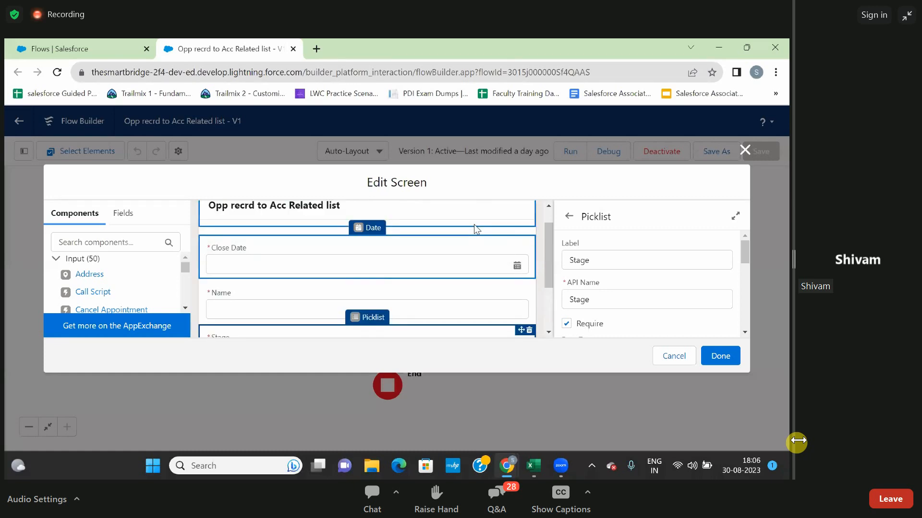
{"action": "left_click", "coordinate": [472, 259]}
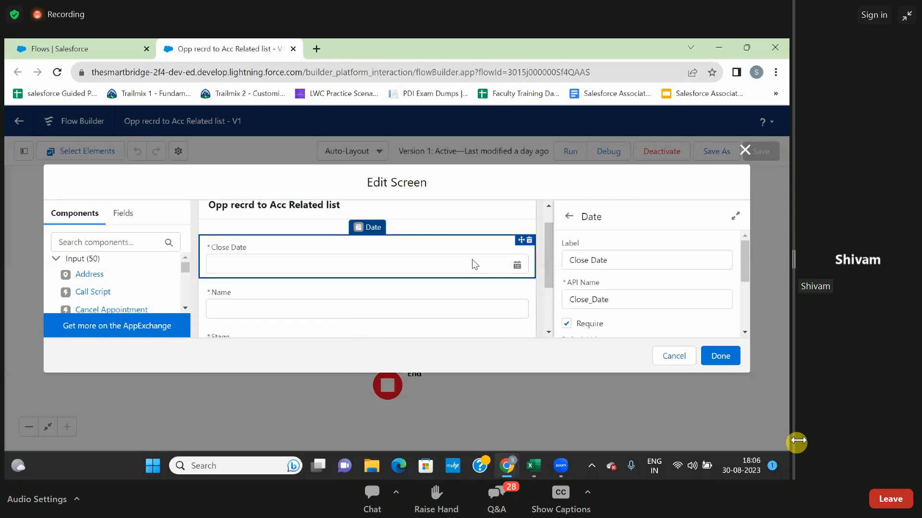
{"action": "scroll", "coordinate": [471, 259], "scroll_direction": "down", "scroll_amount": 2}
{"action": "left_click", "coordinate": [721, 357]}
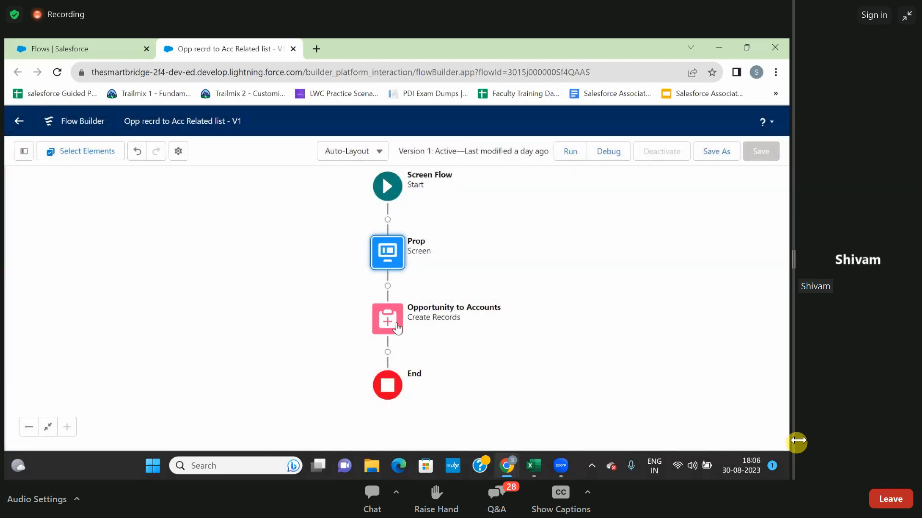
Examine the record settings and Opportunity field mappings of the "Opportunity to Accounts" Create Records element.
{"action": "left_click", "coordinate": [397, 327]}
{"action": "double_click", "coordinate": [397, 324]}
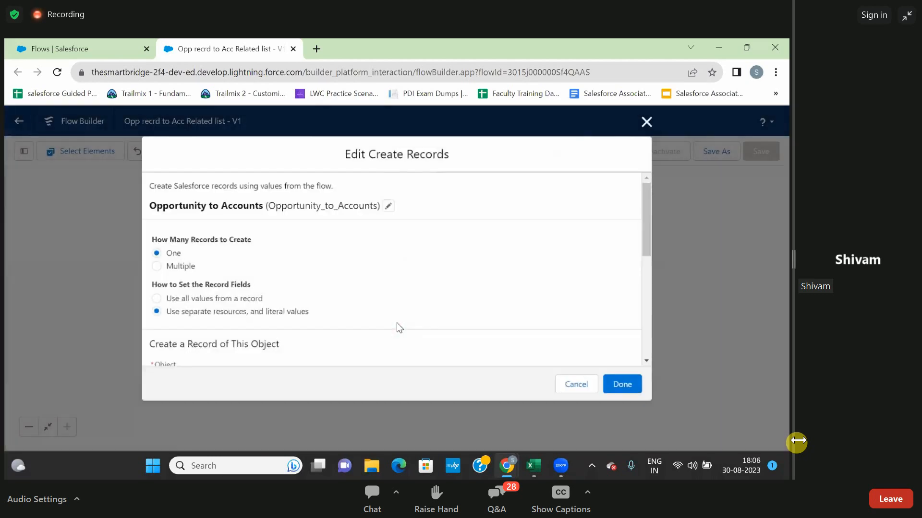
{"action": "scroll", "coordinate": [397, 298], "scroll_direction": "down", "scroll_amount": 3}
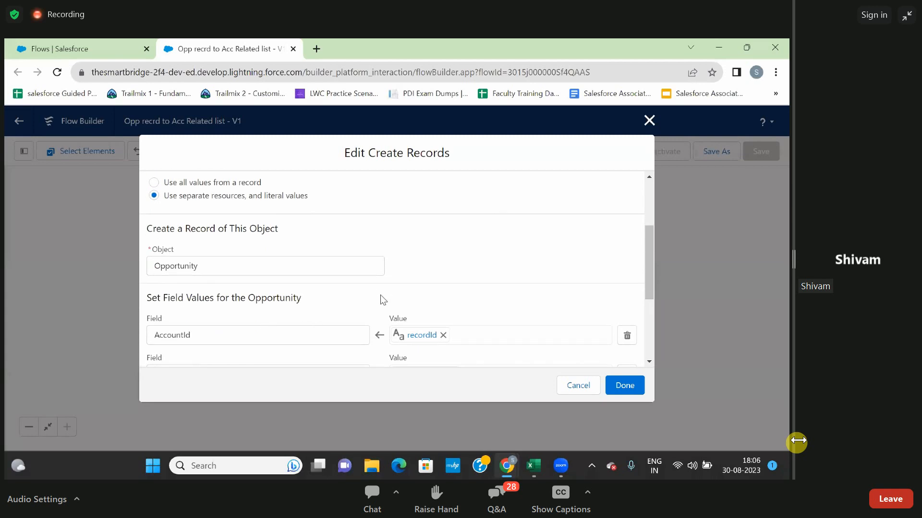
{"action": "scroll", "coordinate": [381, 299], "scroll_direction": "down", "scroll_amount": 2}
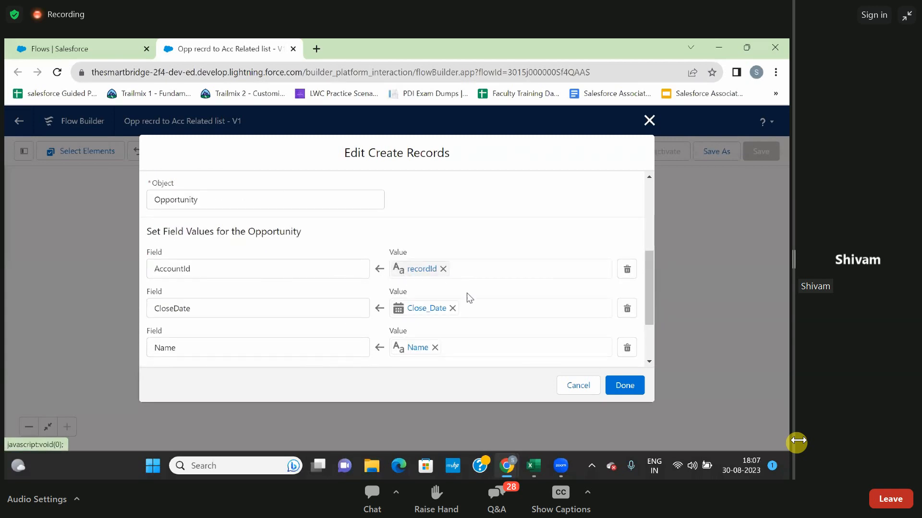
{"action": "scroll", "coordinate": [460, 293], "scroll_direction": "down", "scroll_amount": 2}
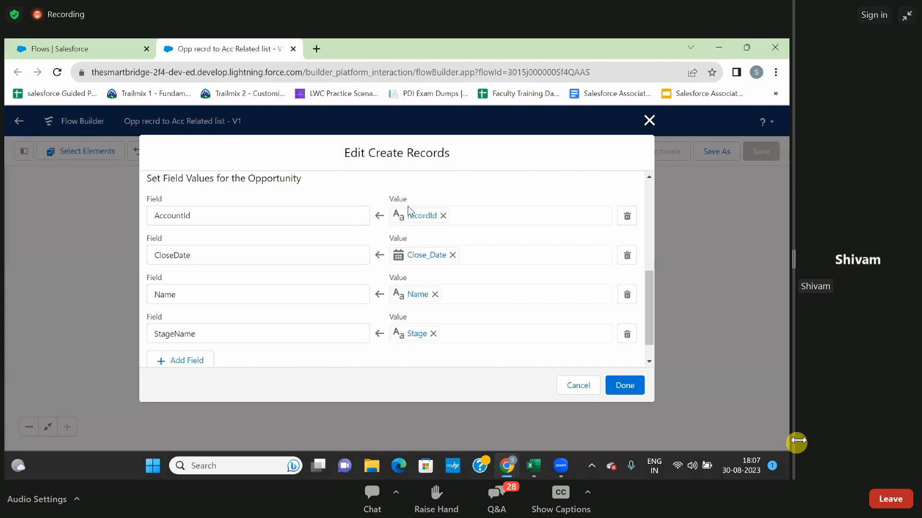
{"action": "left_click", "coordinate": [625, 387]}
Start a debug session for the flow, and open the Sales app in the browser tab showing Setup.
{"action": "left_click", "coordinate": [604, 152]}
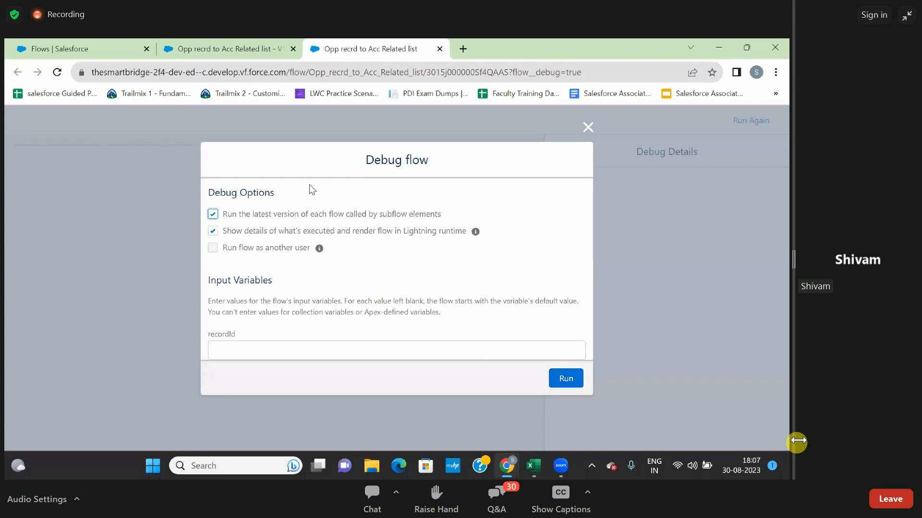
{"action": "left_click", "coordinate": [232, 55]}
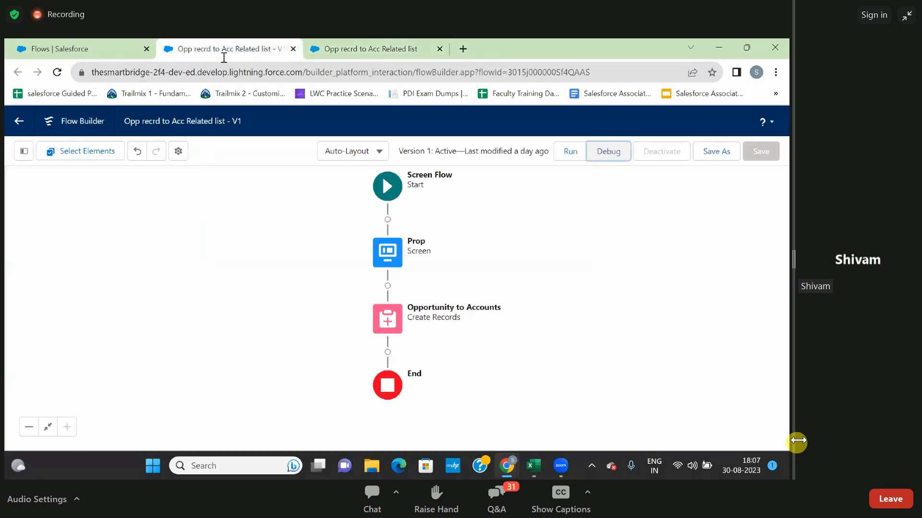
{"action": "left_click", "coordinate": [67, 48]}
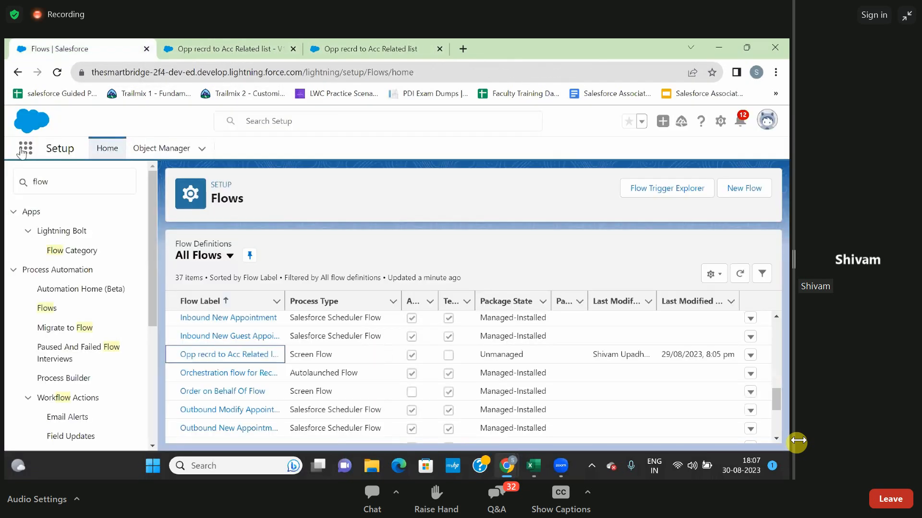
{"action": "left_click", "coordinate": [21, 150]}
{"action": "type", "text": "sale"}
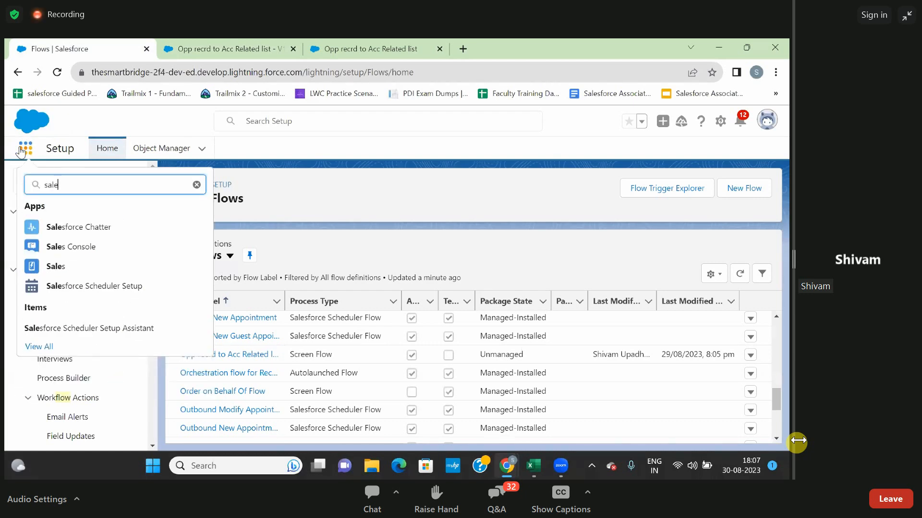
{"action": "left_click", "coordinate": [59, 266]}
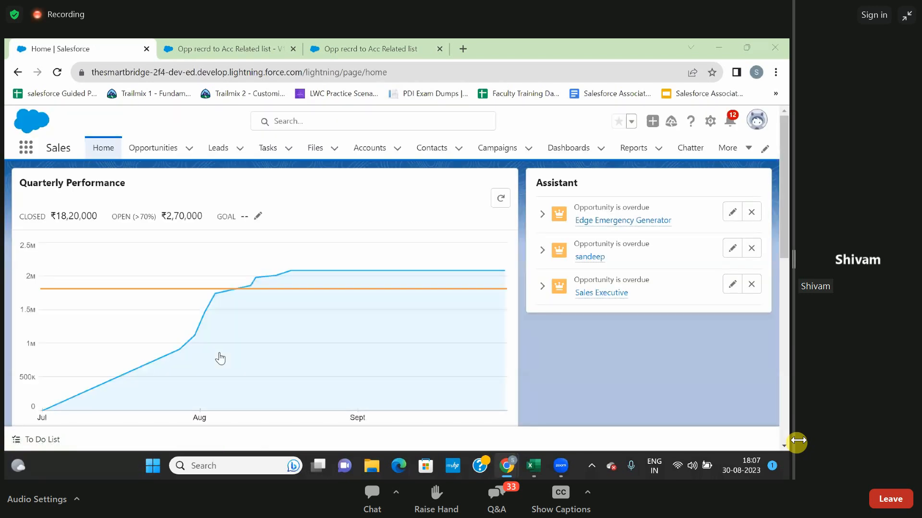
Open the Burlington Textiles Corp of America account and copy its record ID from the page address.
{"action": "left_click", "coordinate": [368, 146]}
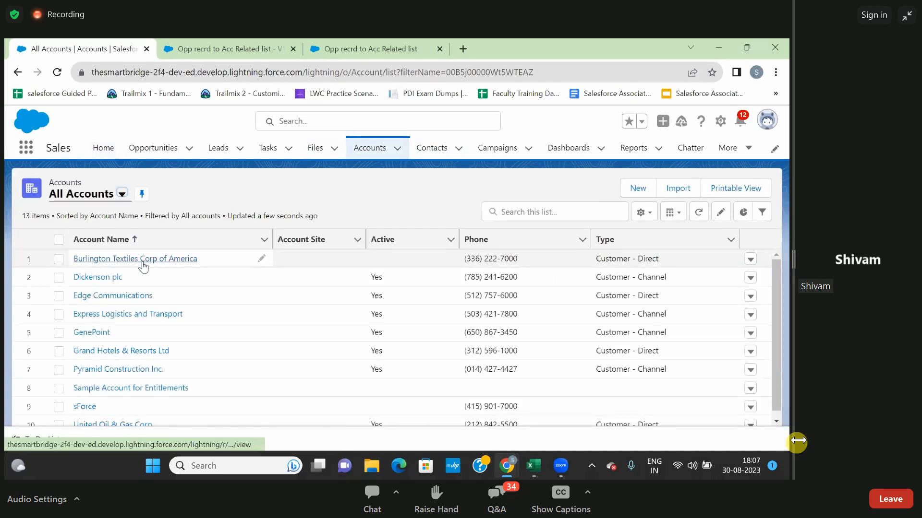
{"action": "left_click", "coordinate": [142, 262]}
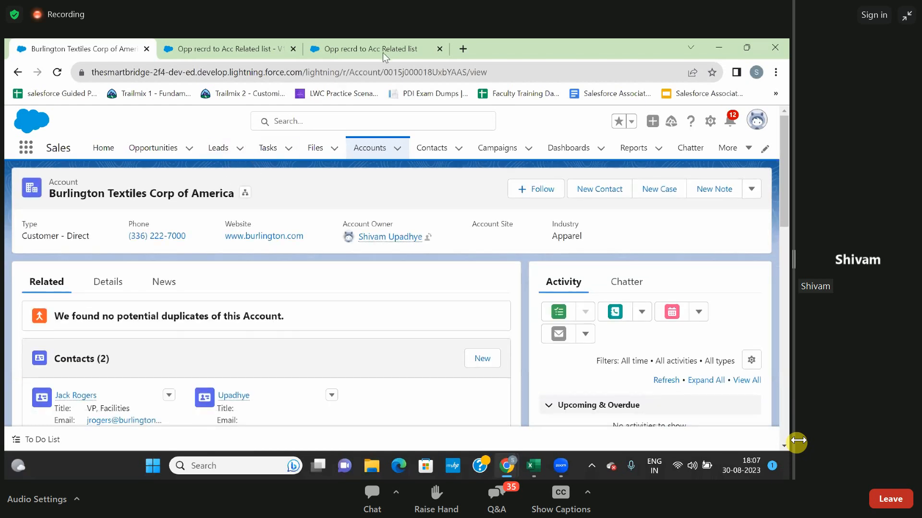
{"action": "double_click", "coordinate": [411, 71]}
{"action": "key", "text": "ctrl+c"}
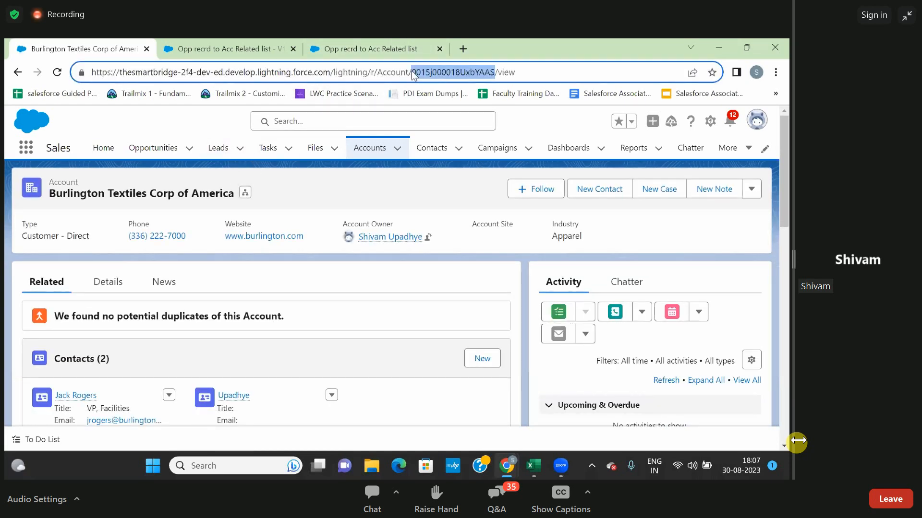
{"action": "scroll", "coordinate": [171, 289], "scroll_direction": "down", "scroll_amount": 3}
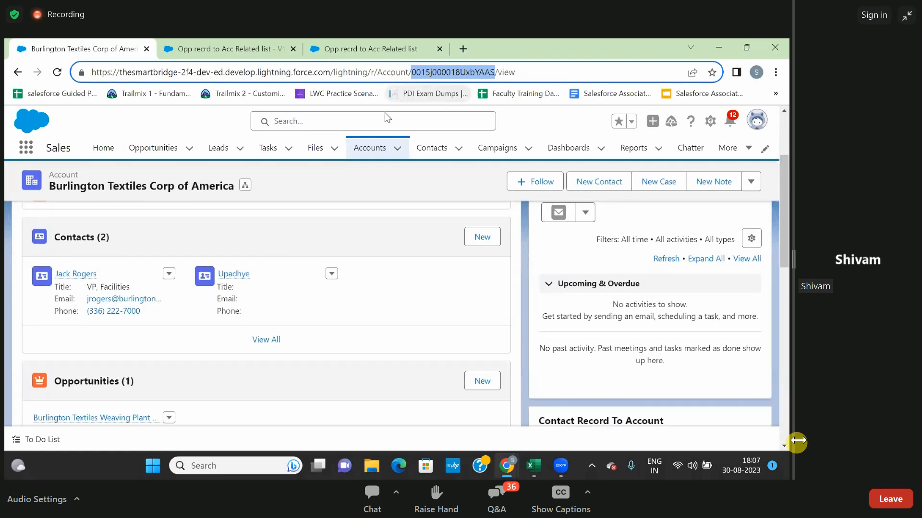
{"action": "key", "text": "alt+Tab"}
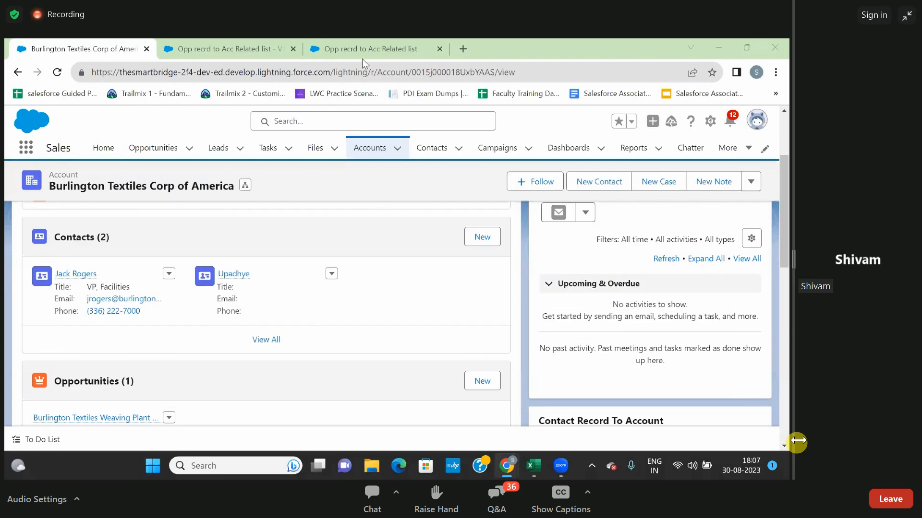
Paste the copied account ID as the recordId input variable in the debug session and run the flow.
{"action": "left_click", "coordinate": [337, 50]}
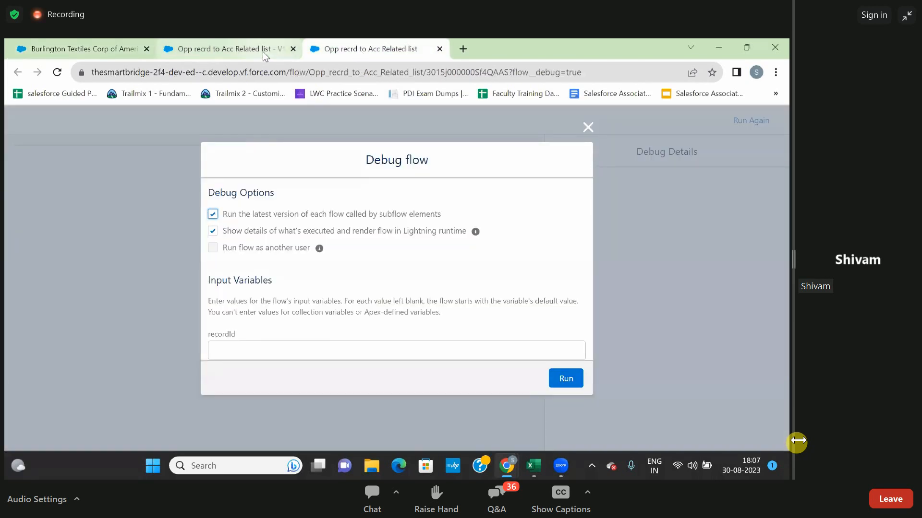
{"action": "left_click", "coordinate": [263, 350]}
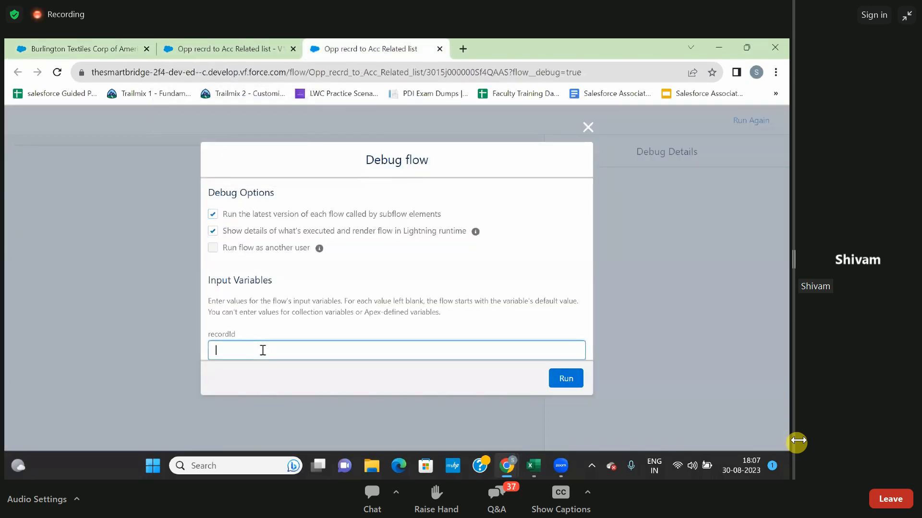
{"action": "key", "text": "ctrl+v"}
{"action": "left_click", "coordinate": [570, 379]}
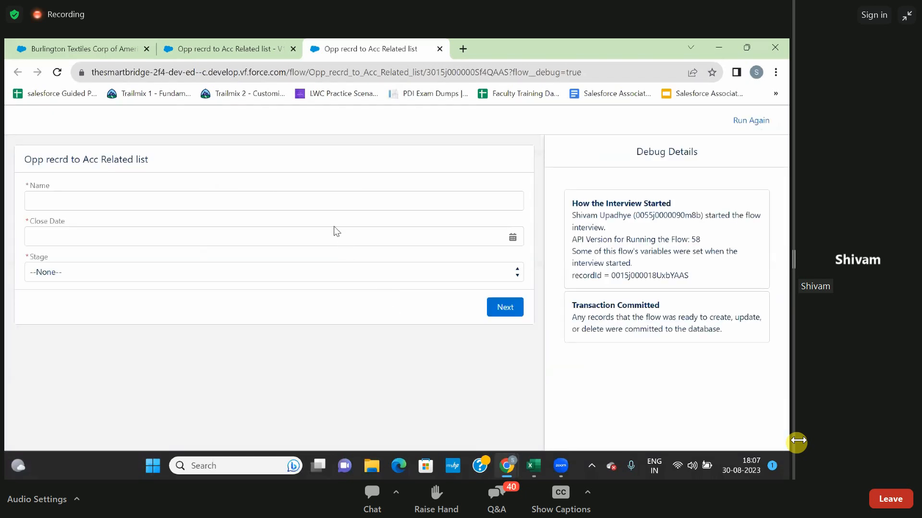
Fill in the opportunity name, set Close Date to 31-Aug-2023 and Stage to Needs Analysis, and submit the flow screen.
{"action": "left_click", "coordinate": [325, 203]}
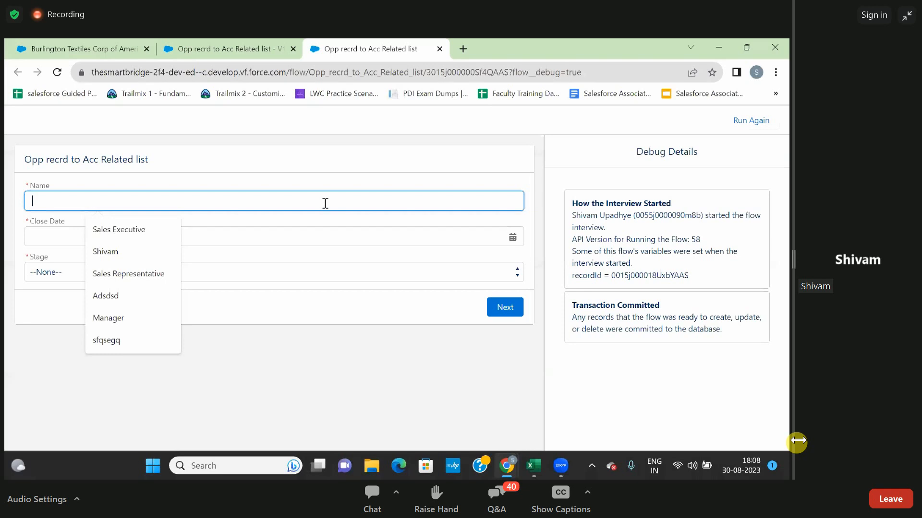
{"action": "type", "text": "Bharas"}
{"action": "key", "text": "BackSpace"}
{"action": "type", "text": "t"}
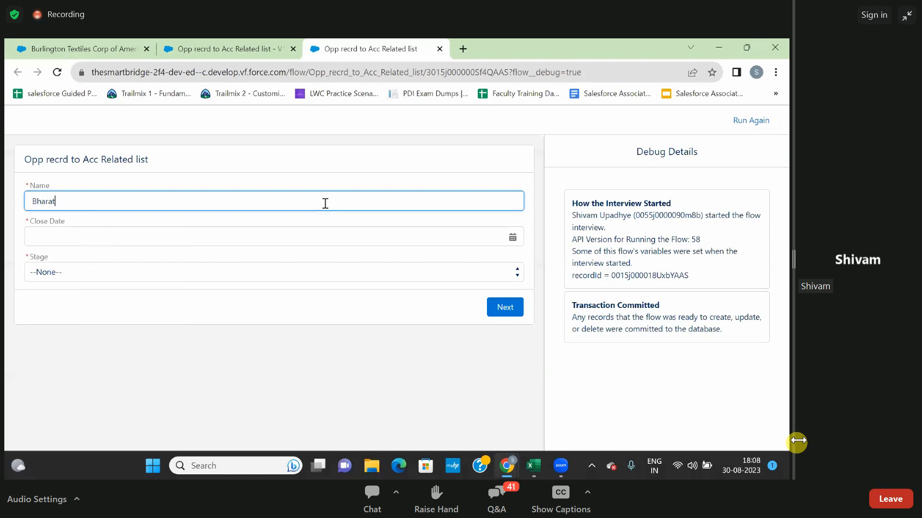
{"action": "double_click", "coordinate": [289, 250]}
{"action": "left_click", "coordinate": [287, 239]}
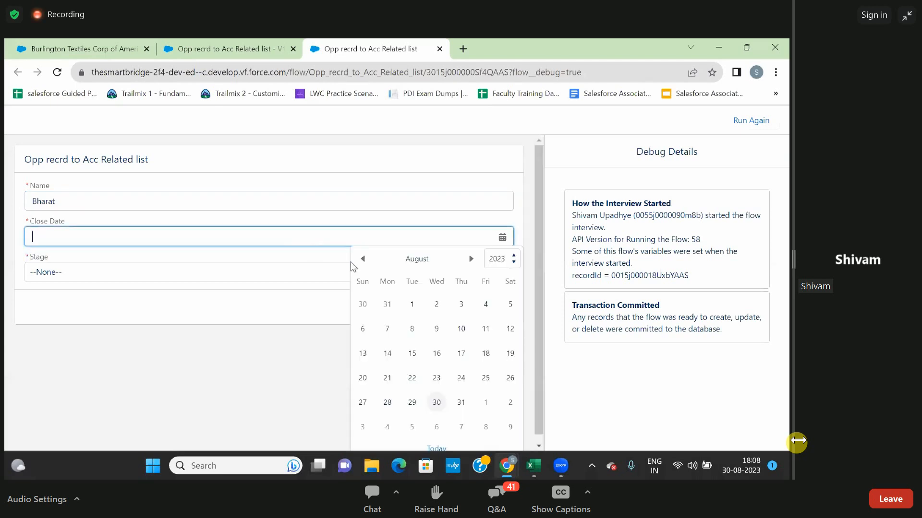
{"action": "left_click", "coordinate": [460, 401]}
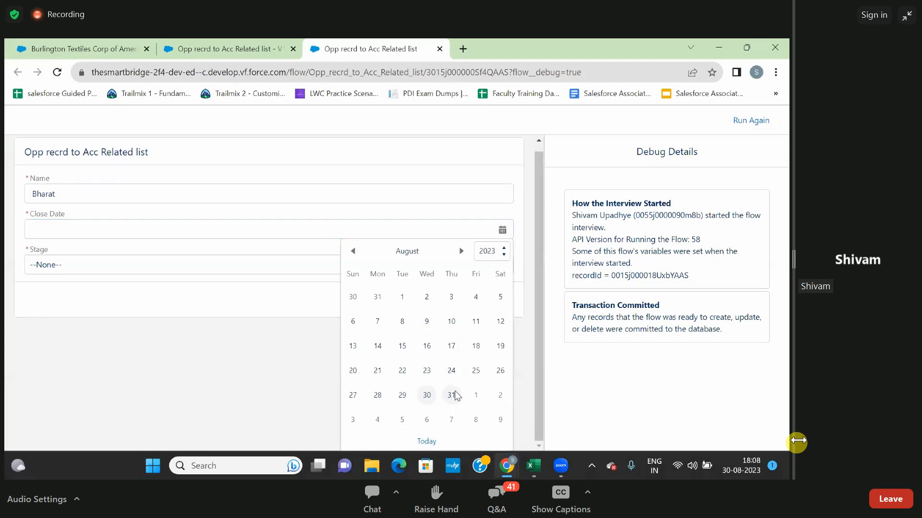
{"action": "left_click", "coordinate": [367, 278]}
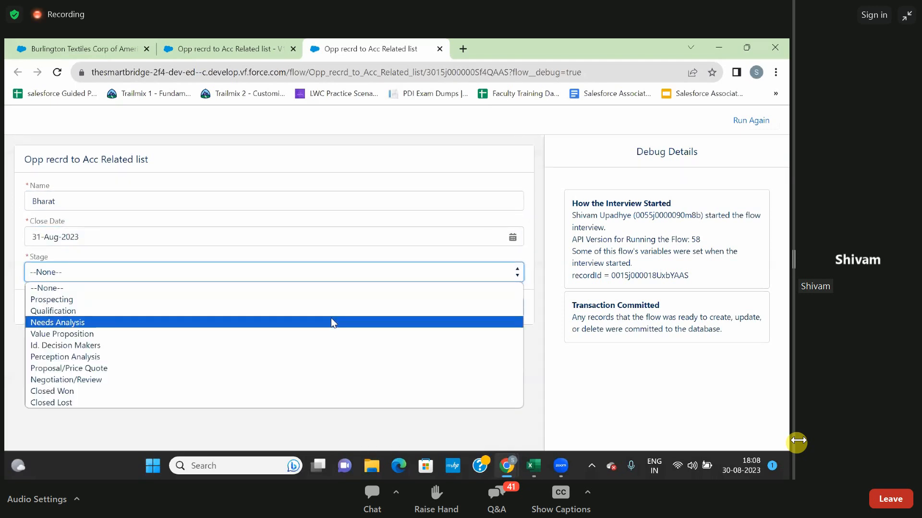
{"action": "left_click", "coordinate": [330, 322]}
{"action": "left_click", "coordinate": [504, 307]}
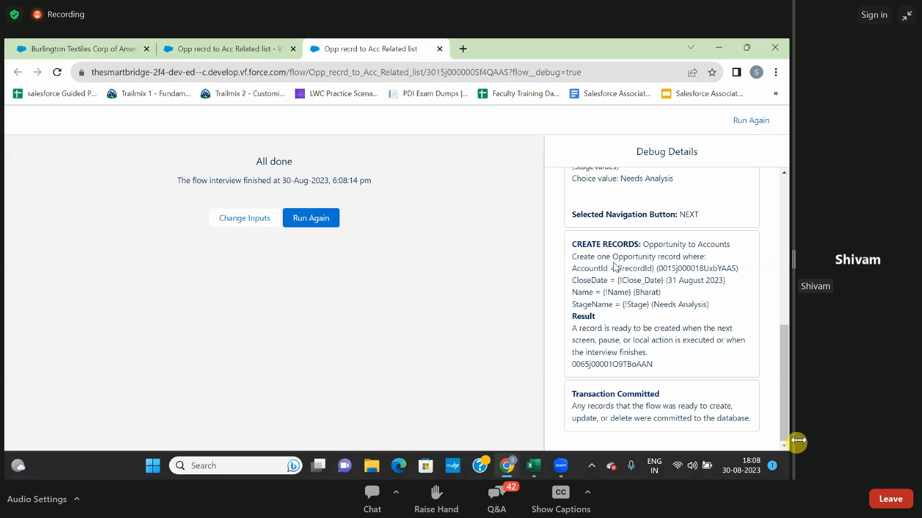
Search the debug details for the copied account ID and review where the flow uses it.
{"action": "key", "text": "ctrl+f"}
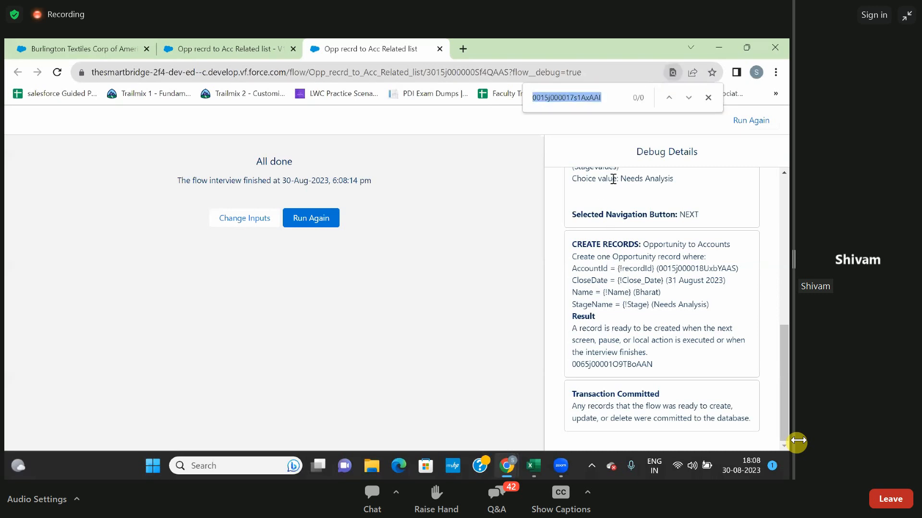
{"action": "type", "text": "0015j000018UxbYAAS"}
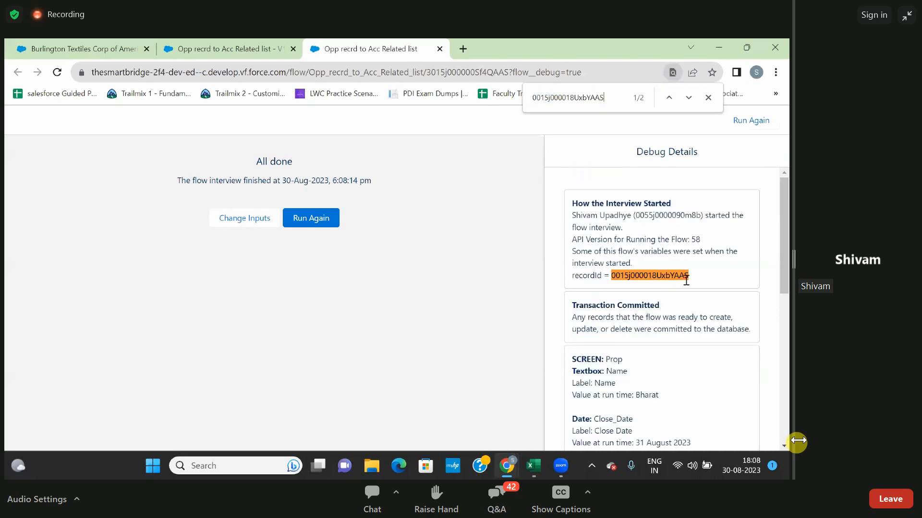
{"action": "scroll", "coordinate": [621, 311], "scroll_direction": "down", "scroll_amount": 5}
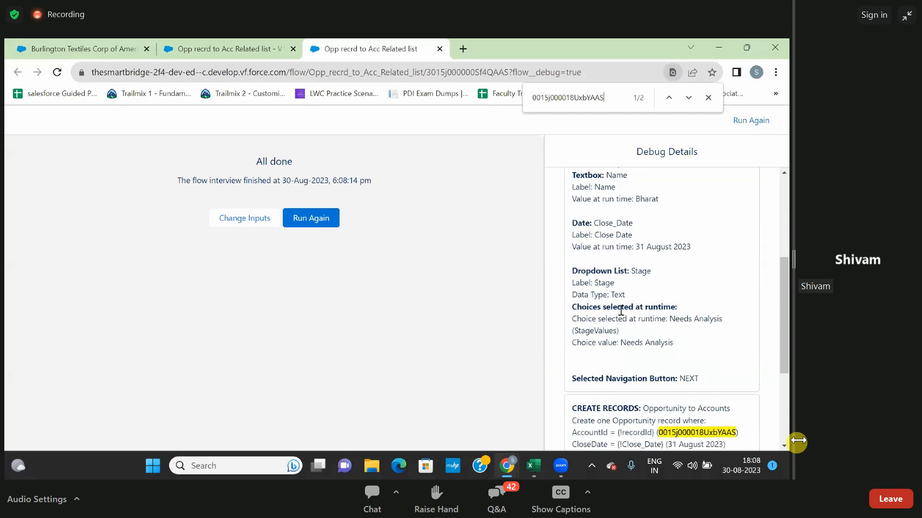
{"action": "scroll", "coordinate": [626, 305], "scroll_direction": "down", "scroll_amount": 2}
{"action": "scroll", "coordinate": [585, 271], "scroll_direction": "up", "scroll_amount": 3}
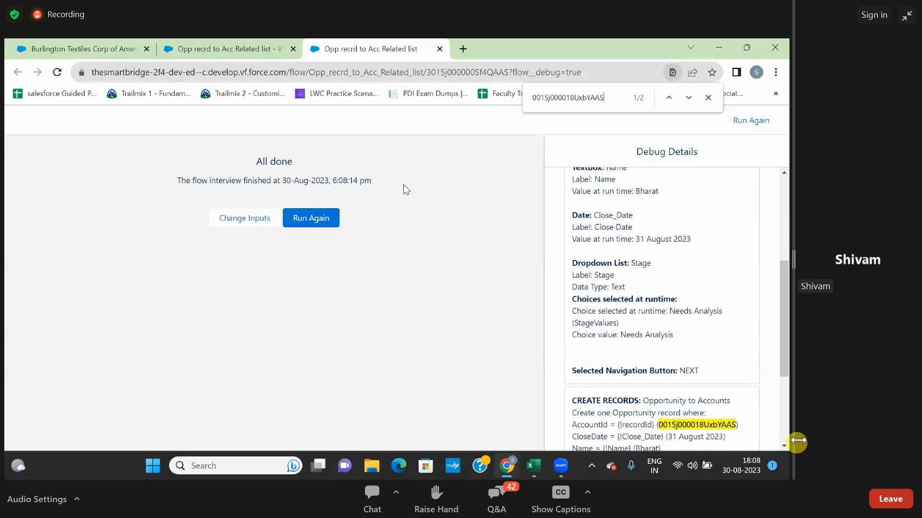
Reload the Burlington Textiles Corp of America account page and check its Opportunities related list for the new record.
{"action": "left_click", "coordinate": [106, 42]}
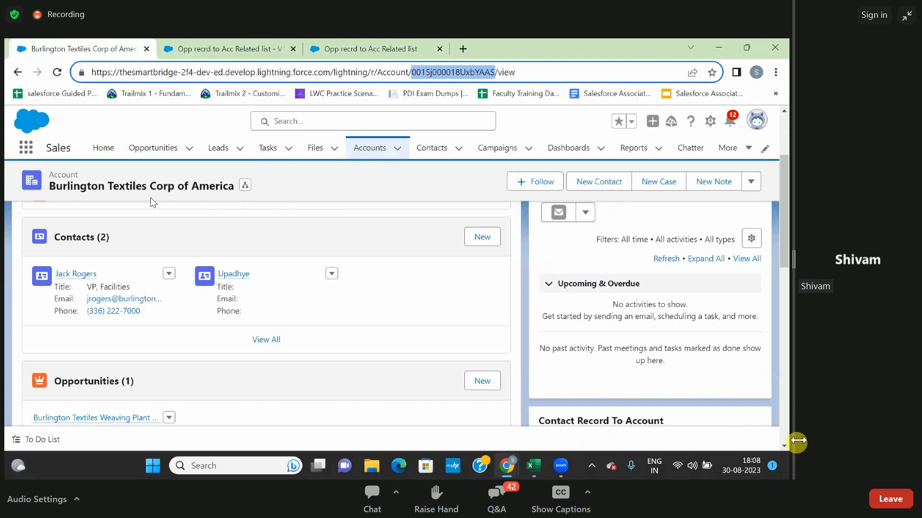
{"action": "left_click", "coordinate": [56, 74]}
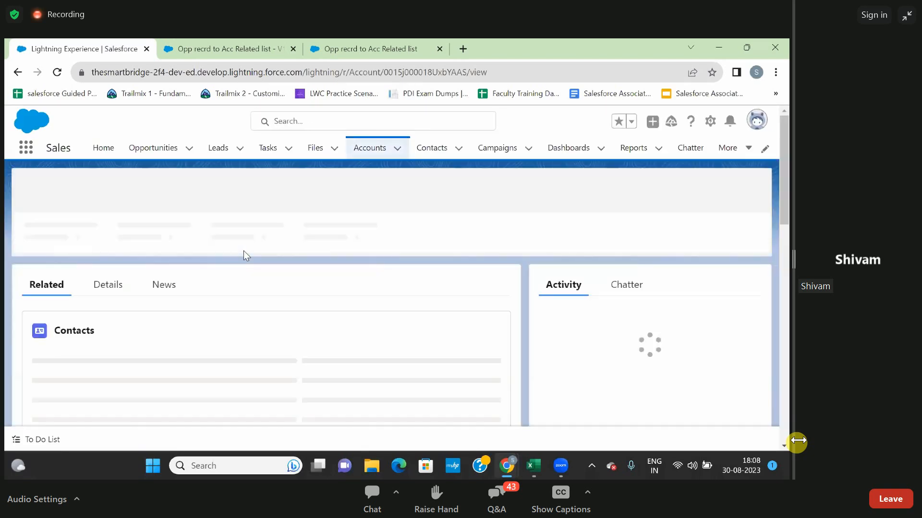
{"action": "scroll", "coordinate": [252, 276], "scroll_direction": "down", "scroll_amount": 5}
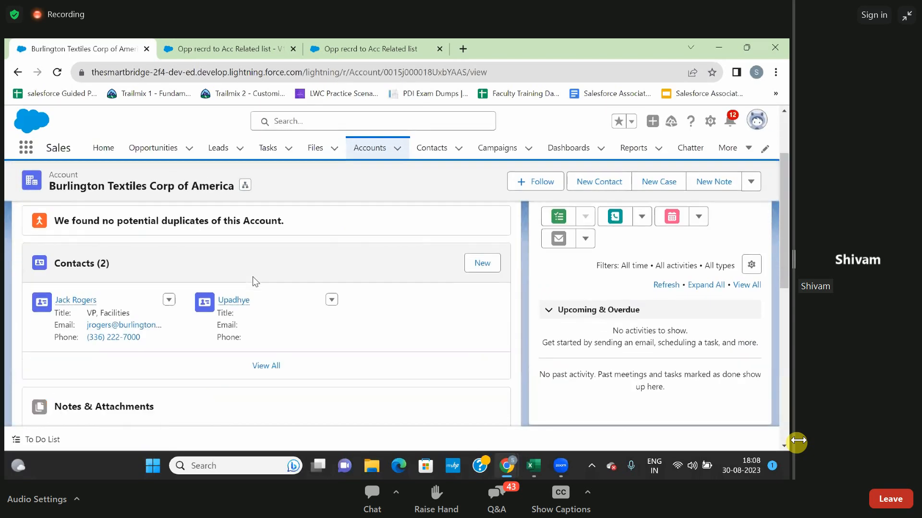
{"action": "scroll", "coordinate": [159, 317], "scroll_direction": "down", "scroll_amount": 2}
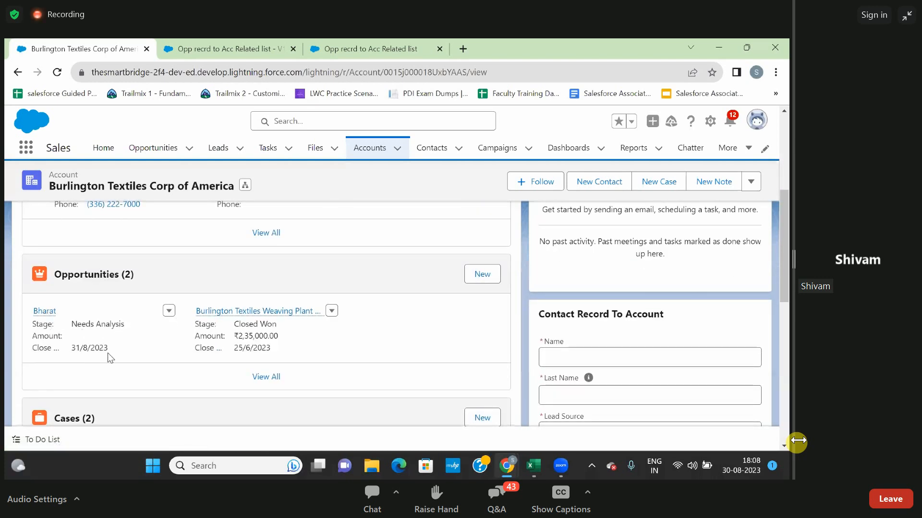
{"action": "scroll", "coordinate": [114, 349], "scroll_direction": "down", "scroll_amount": 1}
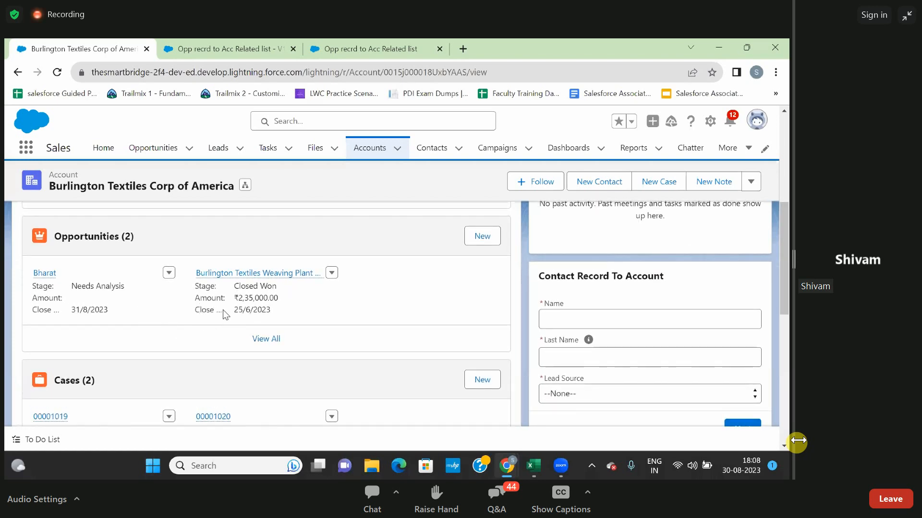
{"action": "scroll", "coordinate": [226, 276], "scroll_direction": "up", "scroll_amount": 4}
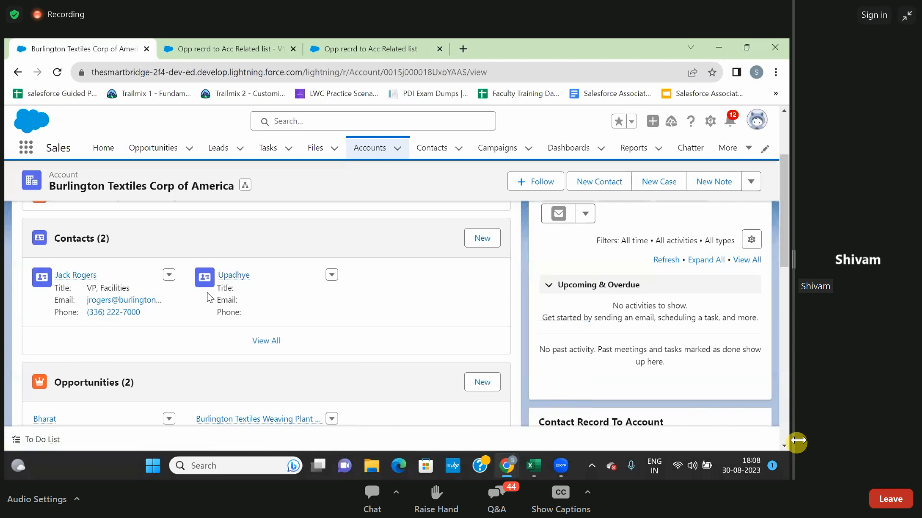
{"action": "scroll", "coordinate": [207, 292], "scroll_direction": "down", "scroll_amount": 4}
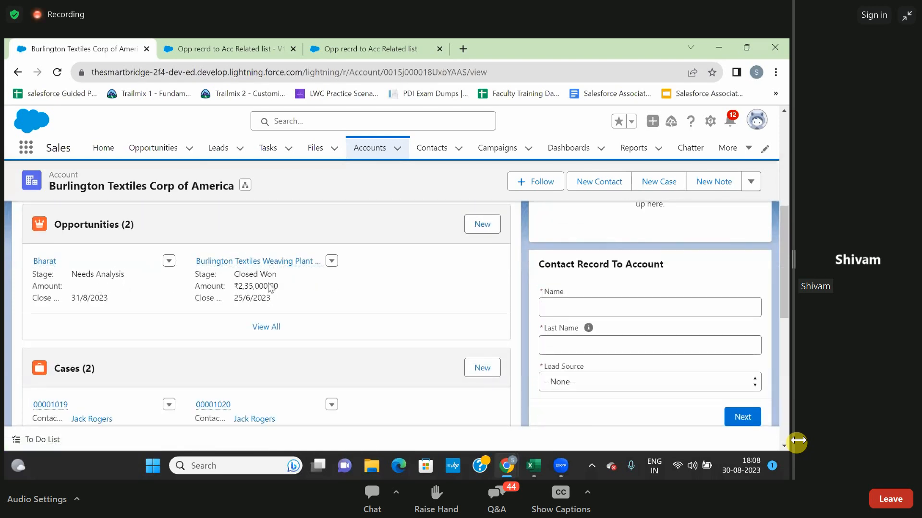
{"action": "scroll", "coordinate": [326, 286], "scroll_direction": "up", "scroll_amount": 2}
{"action": "scroll", "coordinate": [326, 285], "scroll_direction": "down", "scroll_amount": 2}
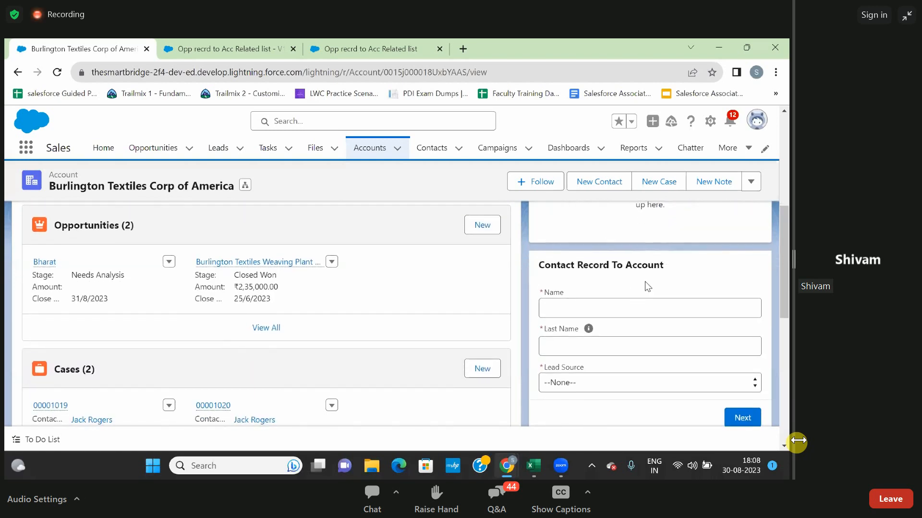
{"action": "left_click", "coordinate": [623, 298]}
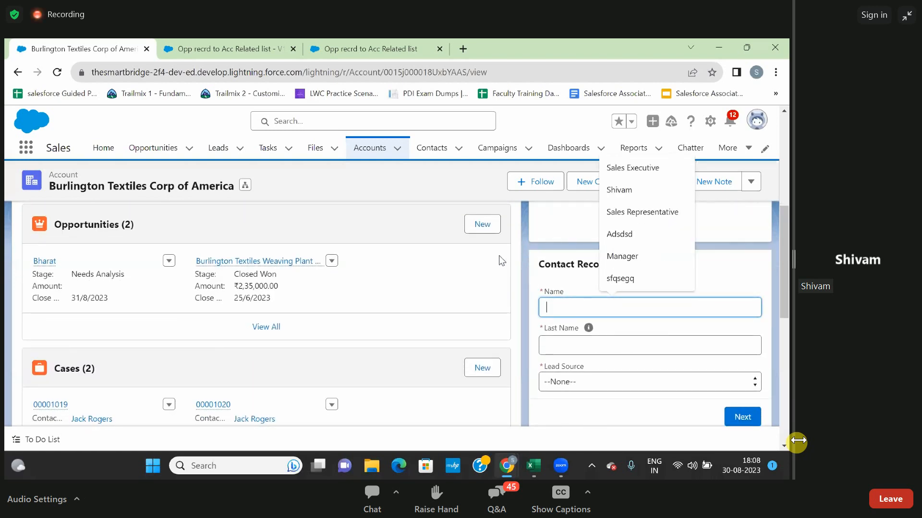
{"action": "left_click", "coordinate": [490, 246]}
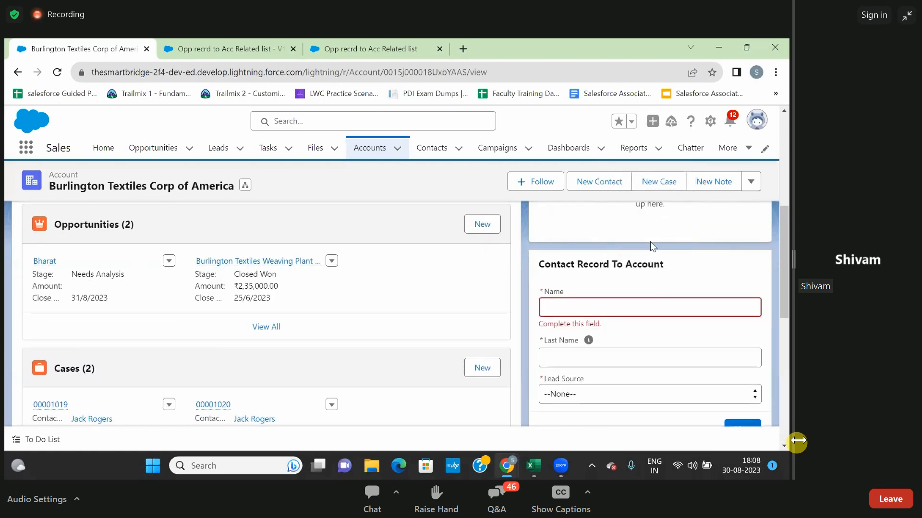
{"action": "scroll", "coordinate": [593, 248], "scroll_direction": "up", "scroll_amount": 2}
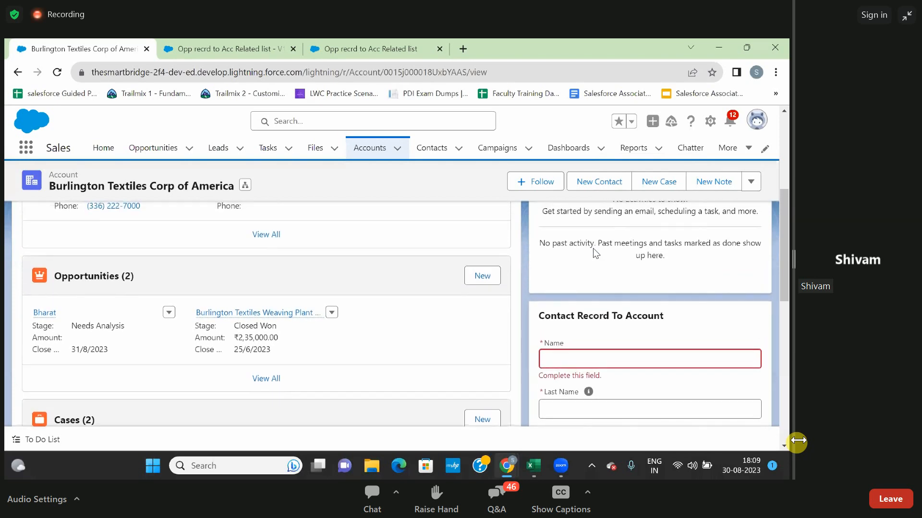
Return to the Accounts list and open the Account object's settings in Object Manager.
{"action": "left_click", "coordinate": [374, 149]}
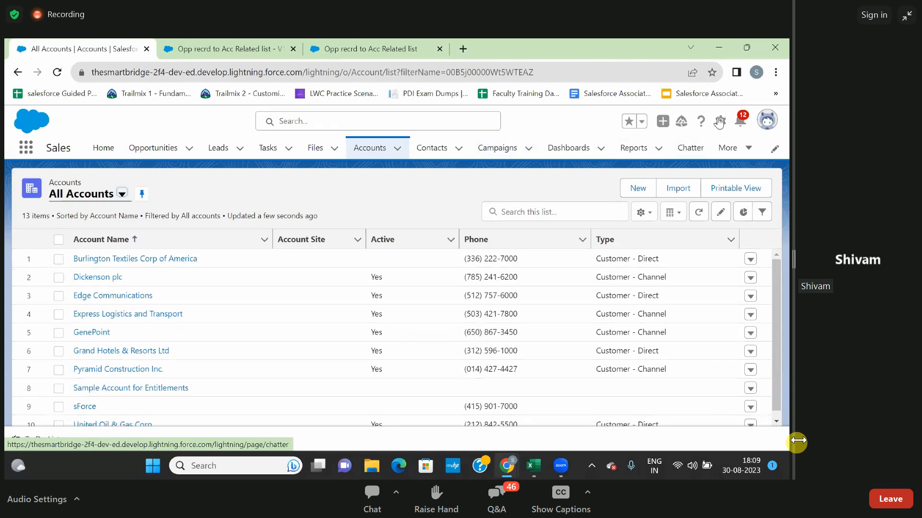
{"action": "left_click", "coordinate": [719, 122]}
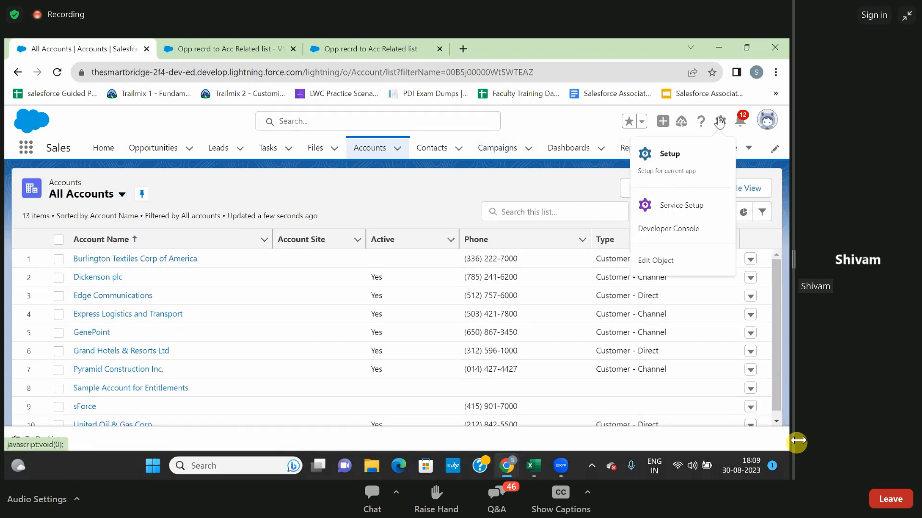
{"action": "left_click", "coordinate": [651, 262]}
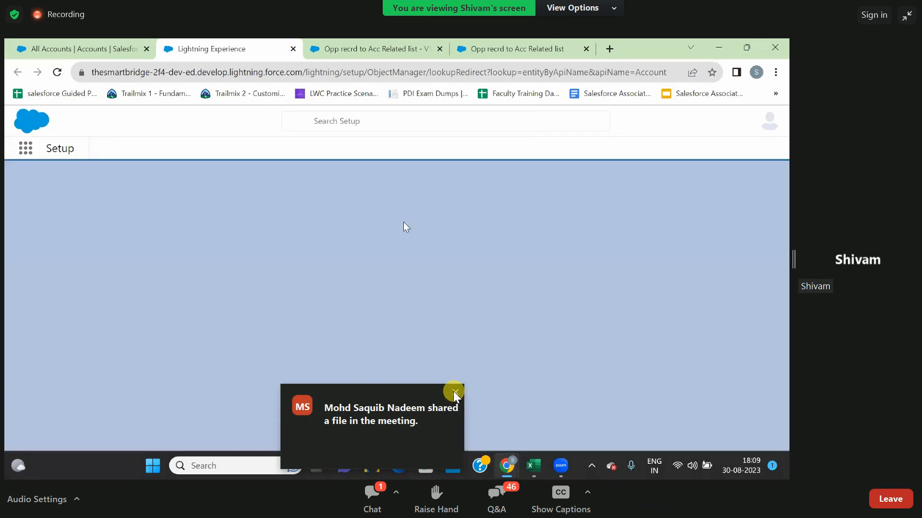
{"action": "left_click", "coordinate": [454, 392]}
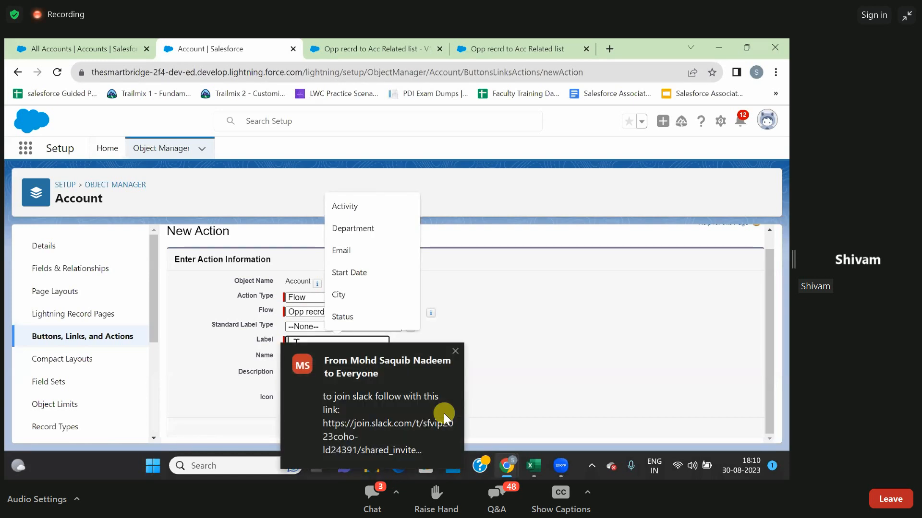
Label the new Account flow action RelatedList and save it.
{"action": "left_click", "coordinate": [452, 351]}
{"action": "type", "text": "tedlIST"}
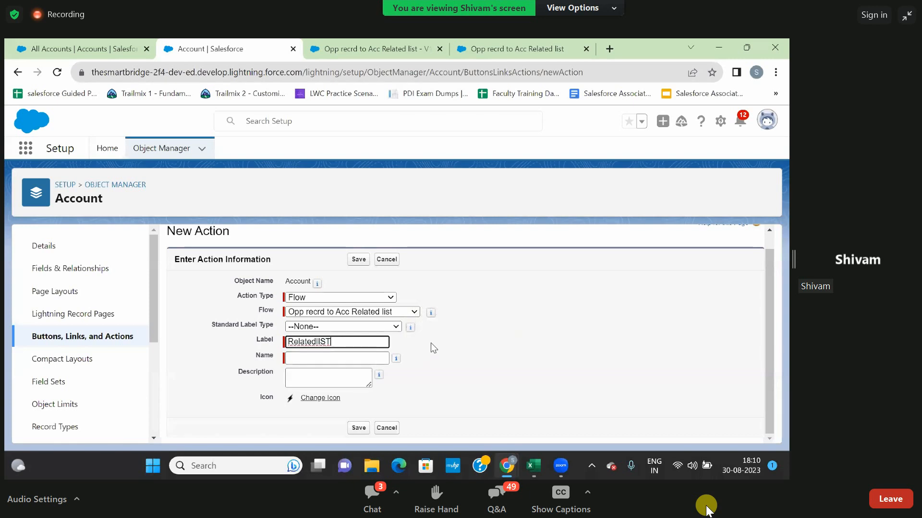
{"action": "key", "text": "BackSpace"}
{"action": "key", "text": "BackSpace"}
{"action": "type", "text": "List"}
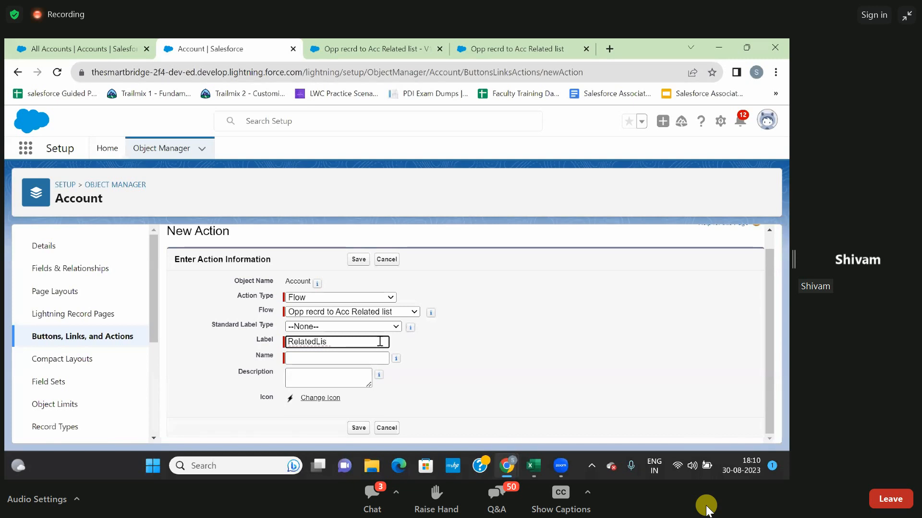
{"action": "left_click", "coordinate": [466, 338]}
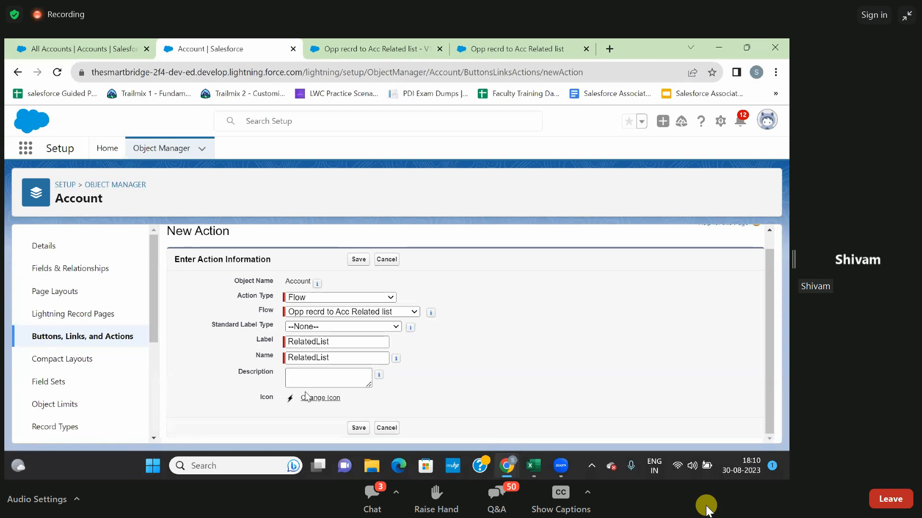
{"action": "left_click", "coordinate": [359, 260]}
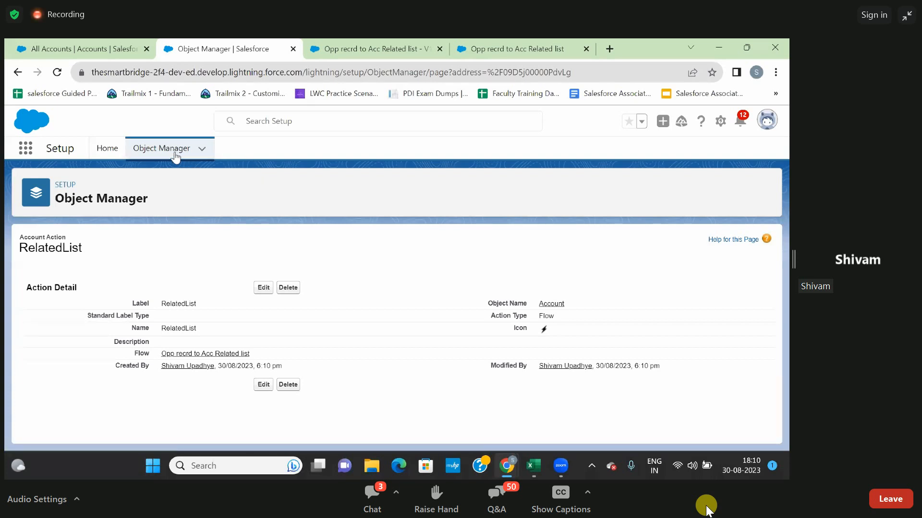
Go back to the Account object's Buttons, Links, and Actions and look for the RelatedList action.
{"action": "left_click", "coordinate": [16, 72]}
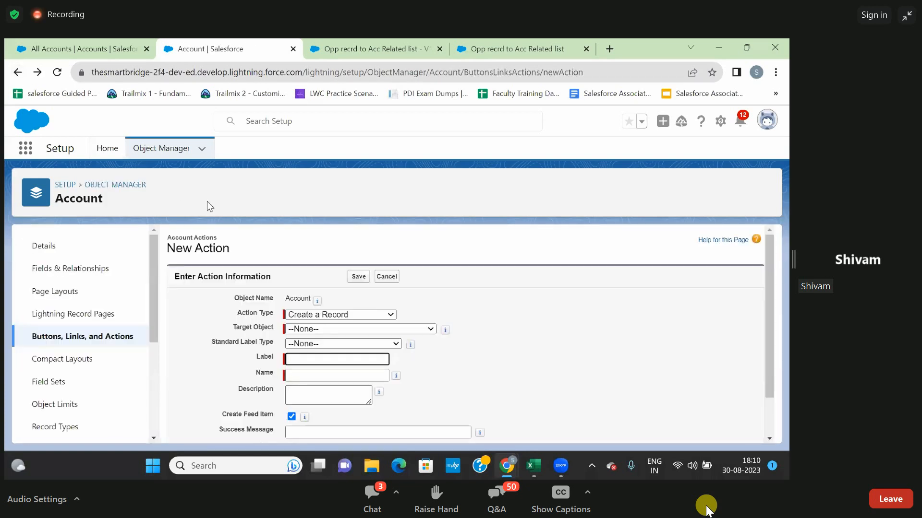
{"action": "left_click", "coordinate": [18, 72]}
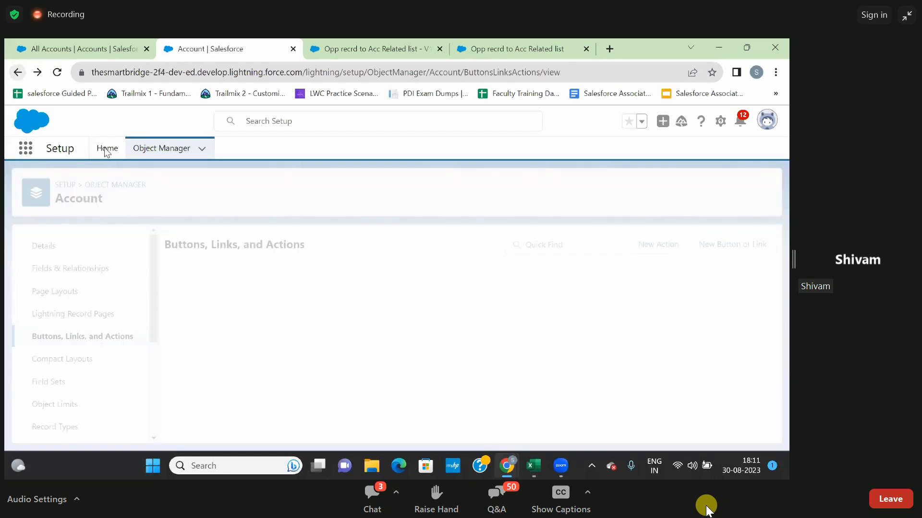
{"action": "scroll", "coordinate": [223, 313], "scroll_direction": "down", "scroll_amount": 6}
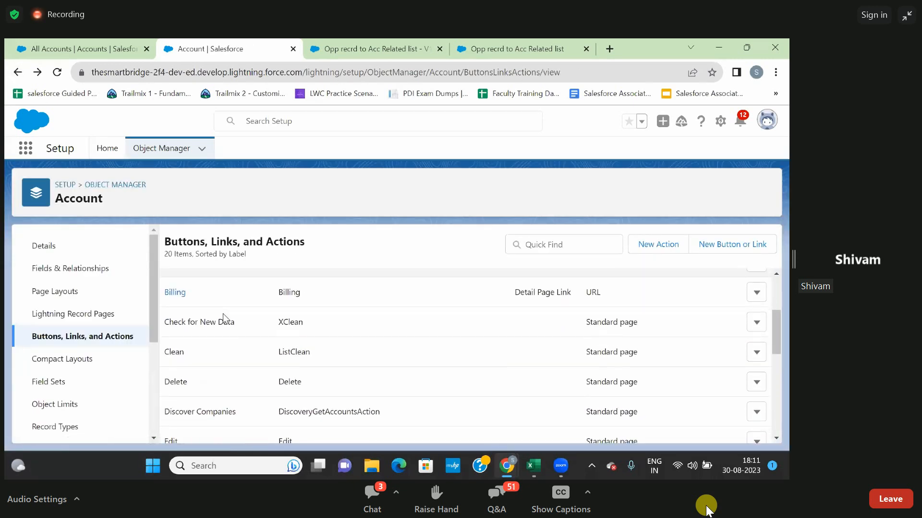
{"action": "scroll", "coordinate": [224, 313], "scroll_direction": "down", "scroll_amount": 3}
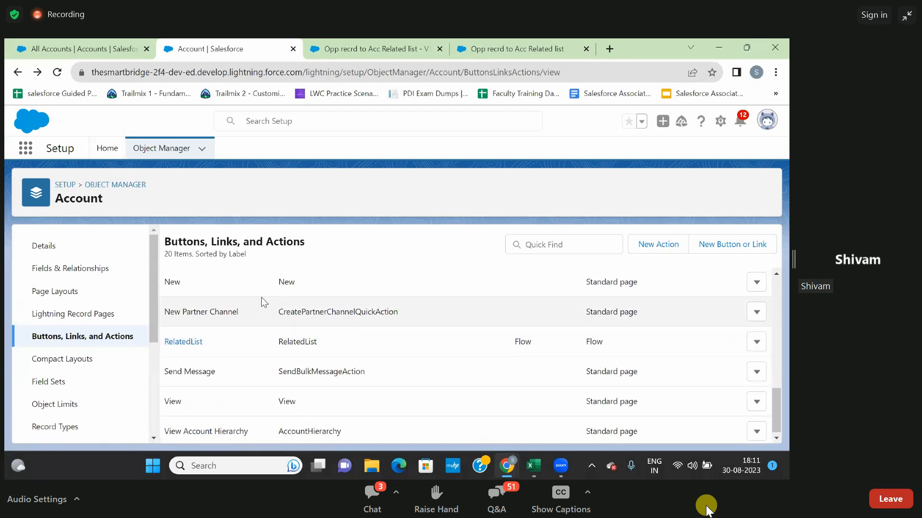
{"action": "scroll", "coordinate": [262, 298], "scroll_direction": "up", "scroll_amount": 4}
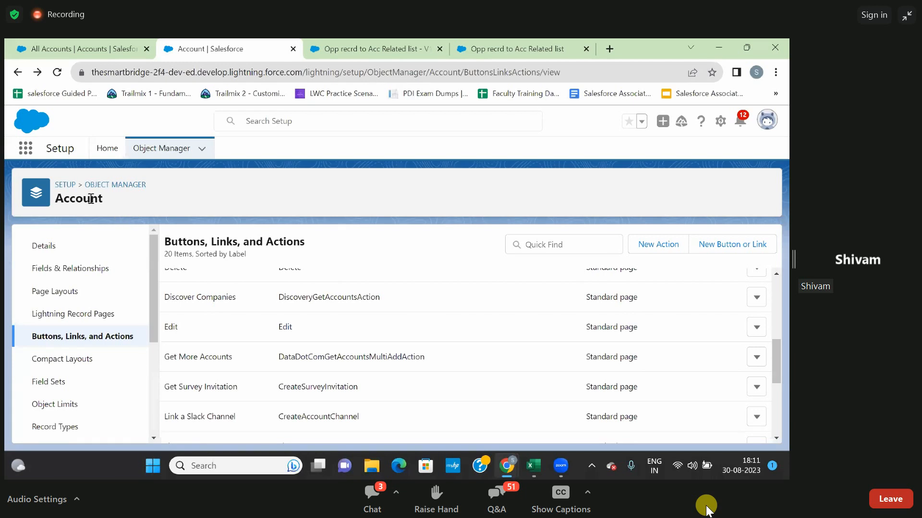
Open the Account Layout page layout for editing and show its available Mobile & Lightning Actions.
{"action": "left_click", "coordinate": [55, 298]}
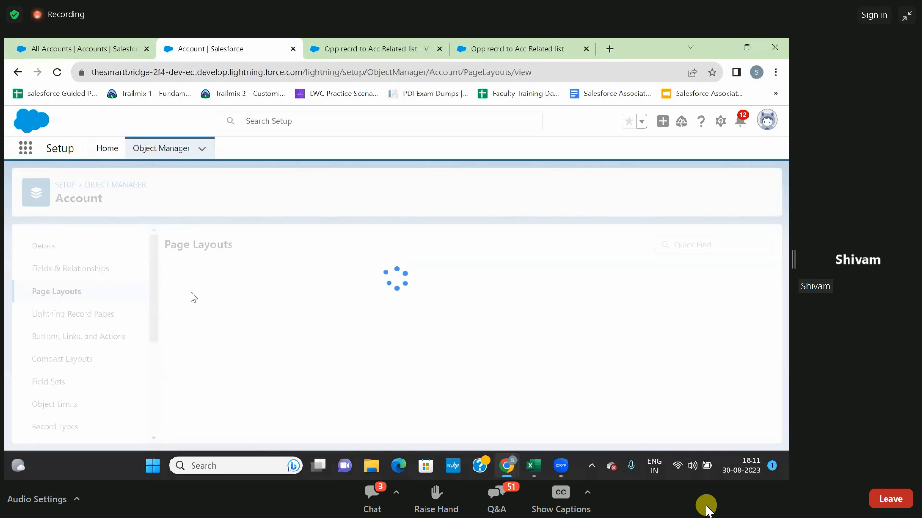
{"action": "scroll", "coordinate": [127, 329], "scroll_direction": "down", "scroll_amount": 1}
{"action": "scroll", "coordinate": [128, 330], "scroll_direction": "up", "scroll_amount": 1}
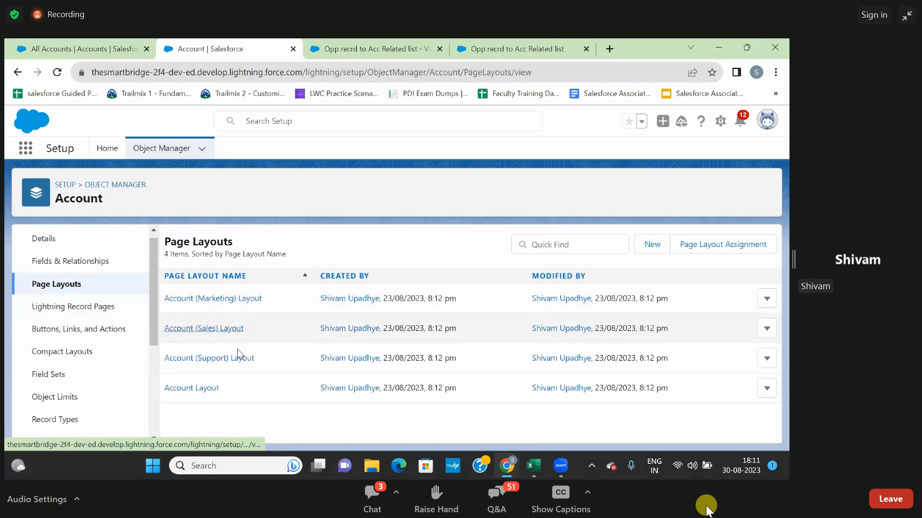
{"action": "left_click", "coordinate": [193, 389]}
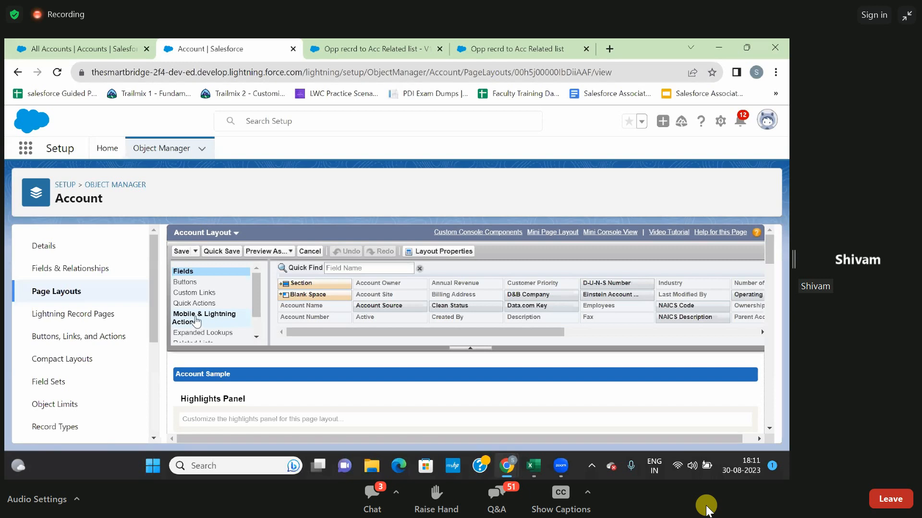
{"action": "left_click", "coordinate": [196, 321]}
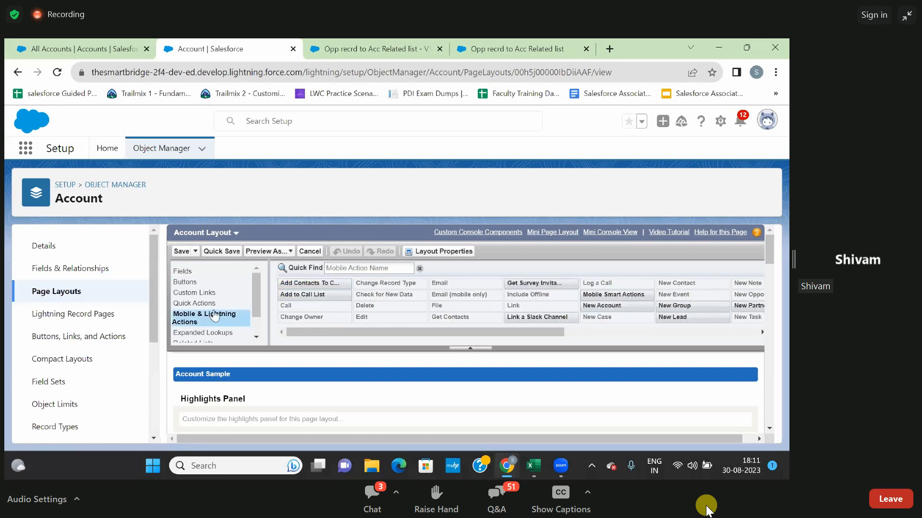
Add the RelatedList action to the Salesforce Mobile and Lightning Experience Actions section, right after Post.
{"action": "scroll", "coordinate": [570, 301], "scroll_direction": "right", "scroll_amount": 5}
{"action": "scroll", "coordinate": [570, 301], "scroll_direction": "right", "scroll_amount": 8}
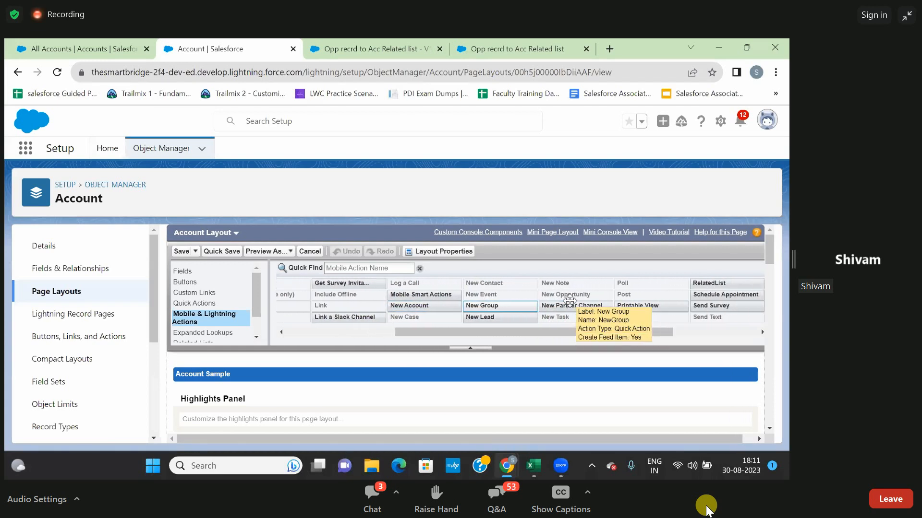
{"action": "scroll", "coordinate": [570, 301], "scroll_direction": "right", "scroll_amount": 2}
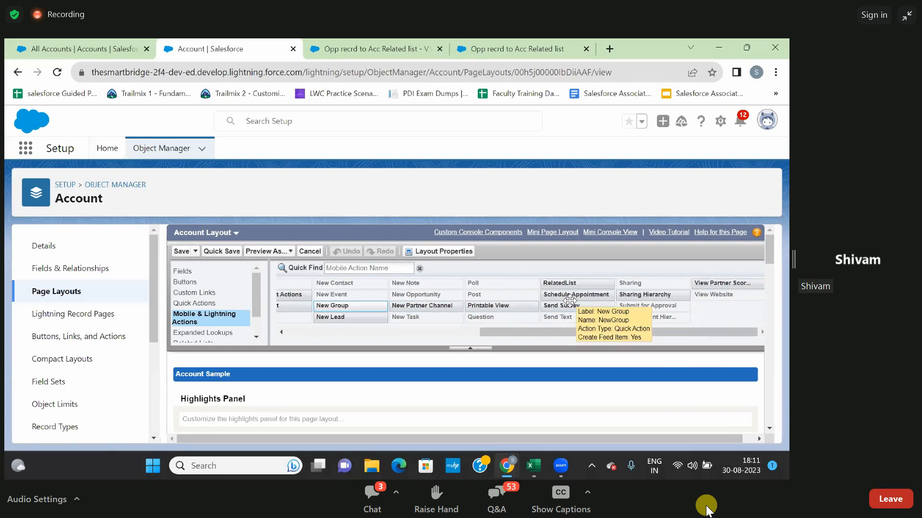
{"action": "scroll", "coordinate": [569, 301], "scroll_direction": "left", "scroll_amount": 11}
{"action": "scroll", "coordinate": [570, 301], "scroll_direction": "left", "scroll_amount": 5}
{"action": "scroll", "coordinate": [570, 300], "scroll_direction": "down", "scroll_amount": 1}
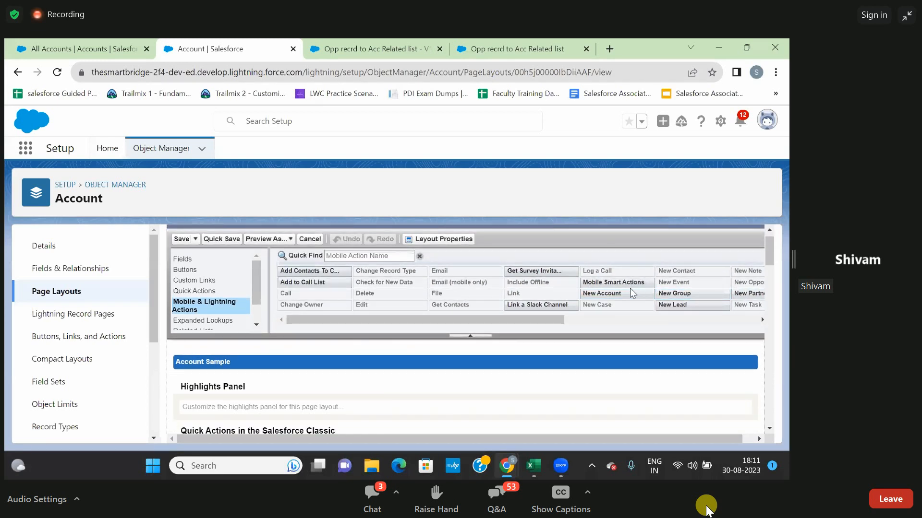
{"action": "scroll", "coordinate": [632, 293], "scroll_direction": "right", "scroll_amount": 10}
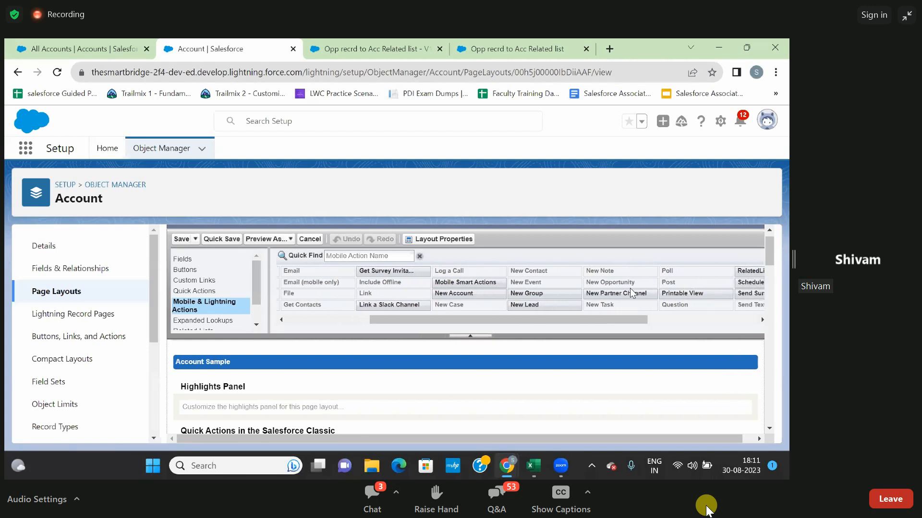
{"action": "scroll", "coordinate": [632, 293], "scroll_direction": "right", "scroll_amount": 2}
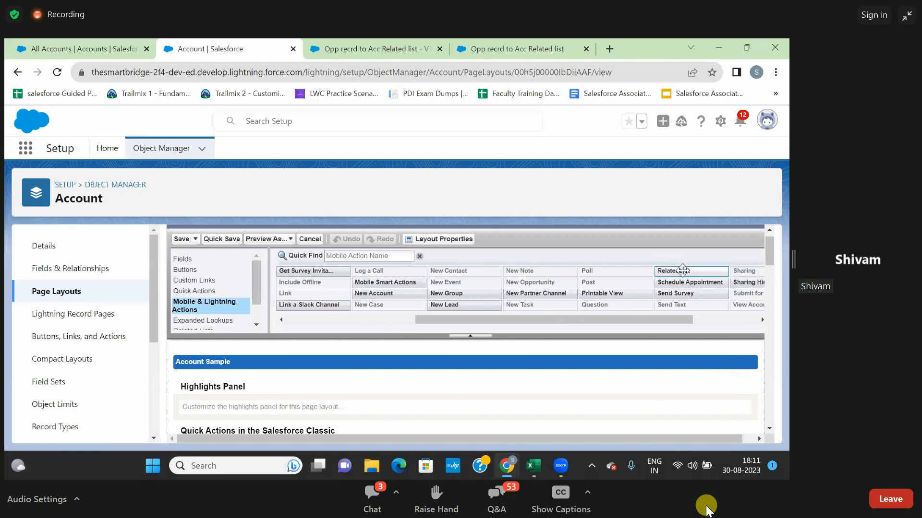
{"action": "mouse_move", "coordinate": [682, 271]}
{"action": "left_mouse_down"}
{"action": "mouse_move", "coordinate": [317, 340]}
{"action": "mouse_move", "coordinate": [265, 384]}
{"action": "mouse_move", "coordinate": [246, 467]}
{"action": "mouse_move", "coordinate": [244, 406]}
{"action": "mouse_move", "coordinate": [252, 456]}
{"action": "mouse_move", "coordinate": [256, 408]}
{"action": "mouse_move", "coordinate": [260, 432]}
{"action": "mouse_move", "coordinate": [293, 370]}
{"action": "mouse_move", "coordinate": [271, 356]}
{"action": "mouse_move", "coordinate": [277, 444]}
{"action": "mouse_move", "coordinate": [277, 403]}
{"action": "left_mouse_up"}
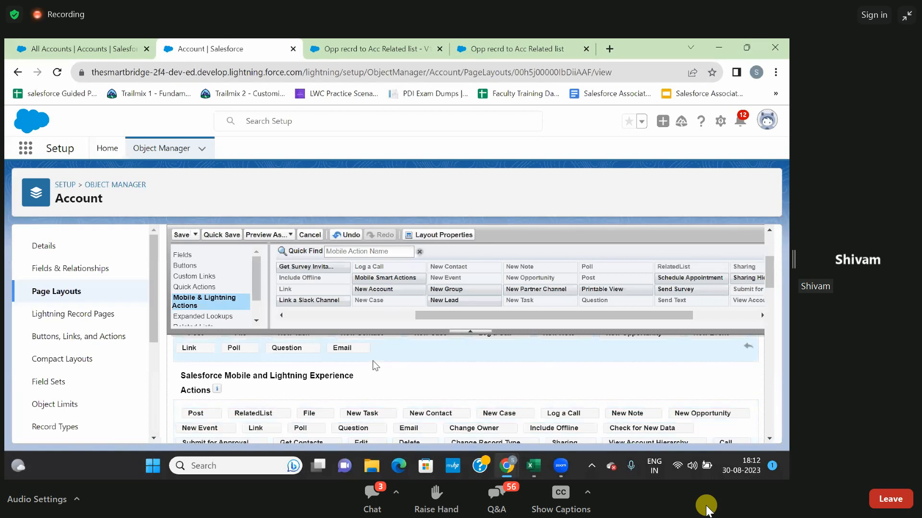
Review the layout's Mobile and Lightning Experience actions and save the Account Layout.
{"action": "scroll", "coordinate": [298, 389], "scroll_direction": "down", "scroll_amount": 1}
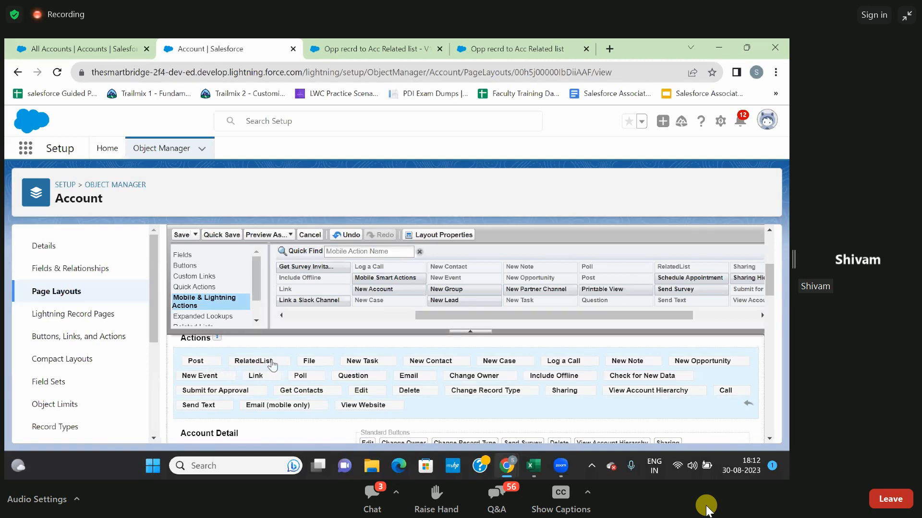
{"action": "scroll", "coordinate": [439, 345], "scroll_direction": "down", "scroll_amount": 2}
{"action": "scroll", "coordinate": [440, 346], "scroll_direction": "up", "scroll_amount": 3}
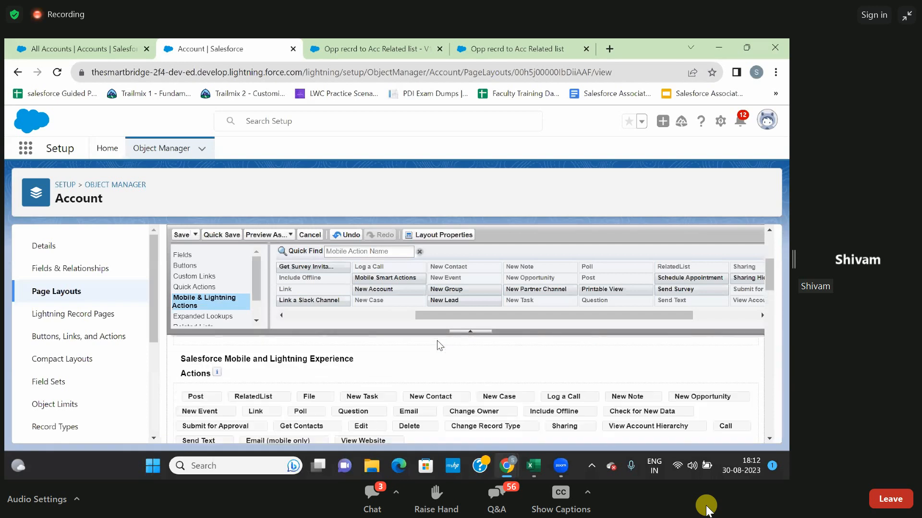
{"action": "left_click", "coordinate": [181, 235]}
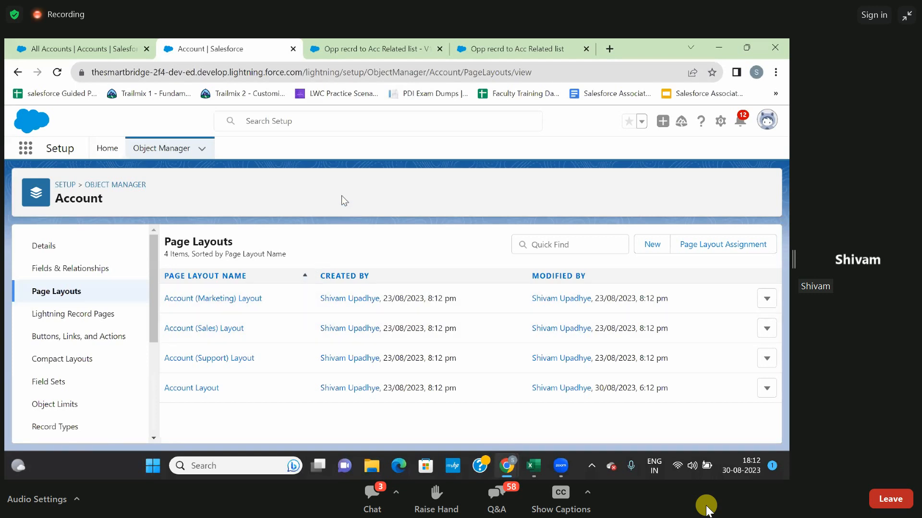
Return to the All Accounts list, reload it and open the Burlington Textiles Corp of America account.
{"action": "left_click", "coordinate": [88, 49]}
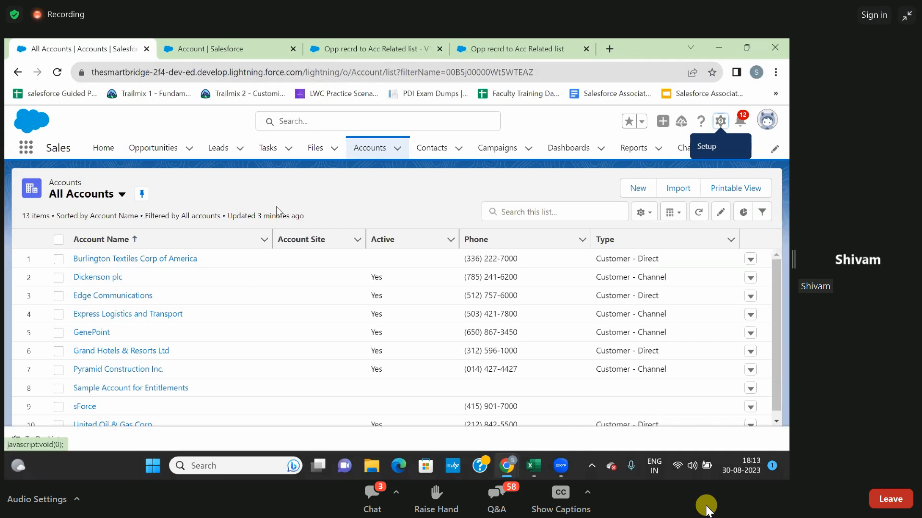
{"action": "key", "text": "F5"}
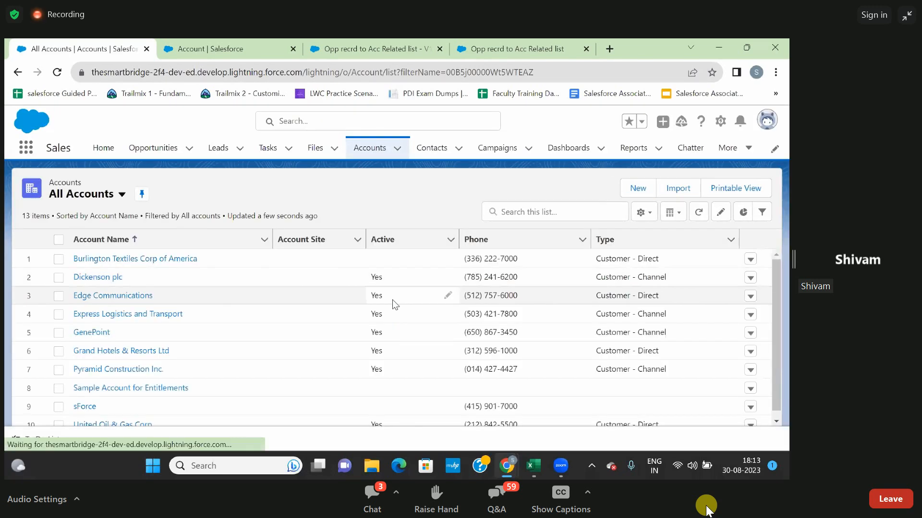
{"action": "key", "text": "F5"}
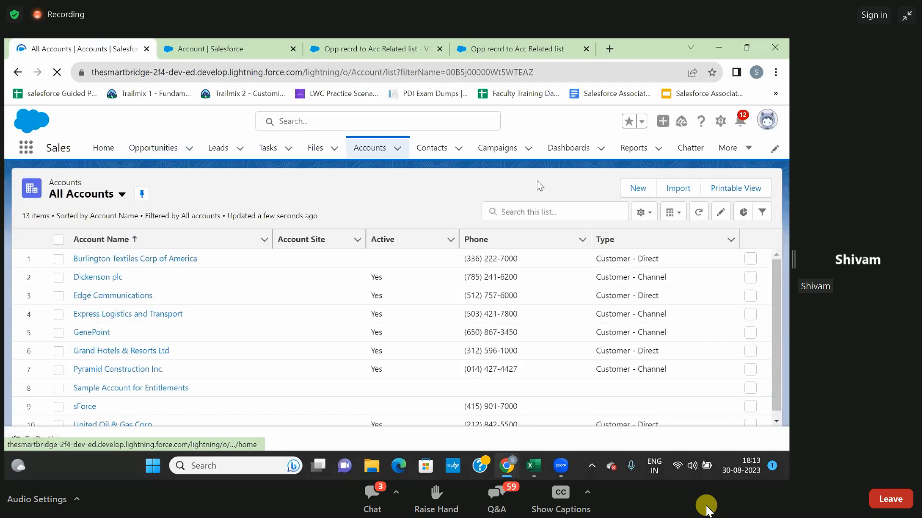
{"action": "left_click", "coordinate": [140, 261]}
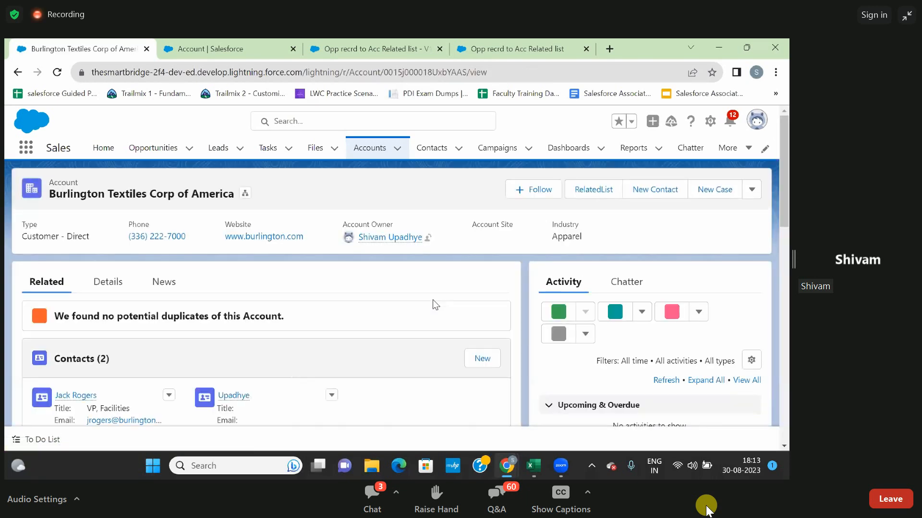
Run the account's RelatedList action to create an opportunity: enter a name, close date 31-Aug-2023 and stage Closed Won, and submit it.
{"action": "left_click", "coordinate": [593, 199]}
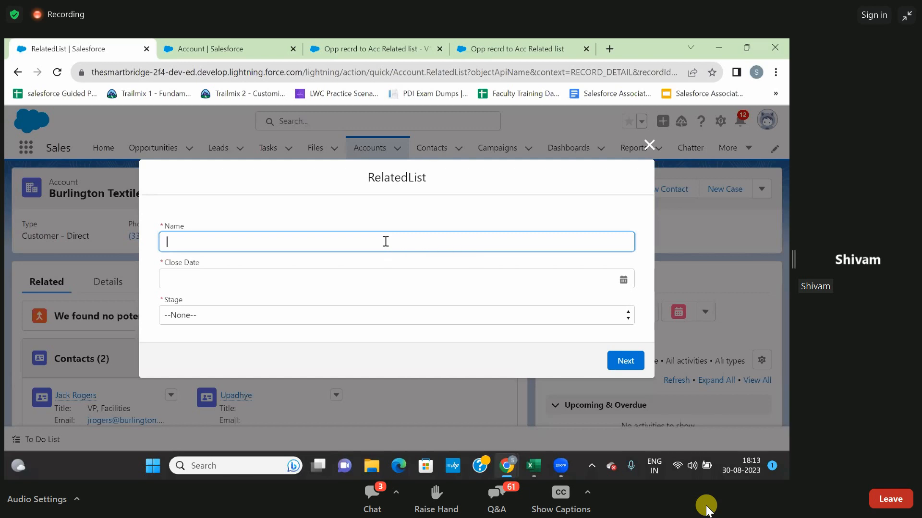
{"action": "type", "text": "Ankit"}
{"action": "left_click", "coordinate": [356, 278]}
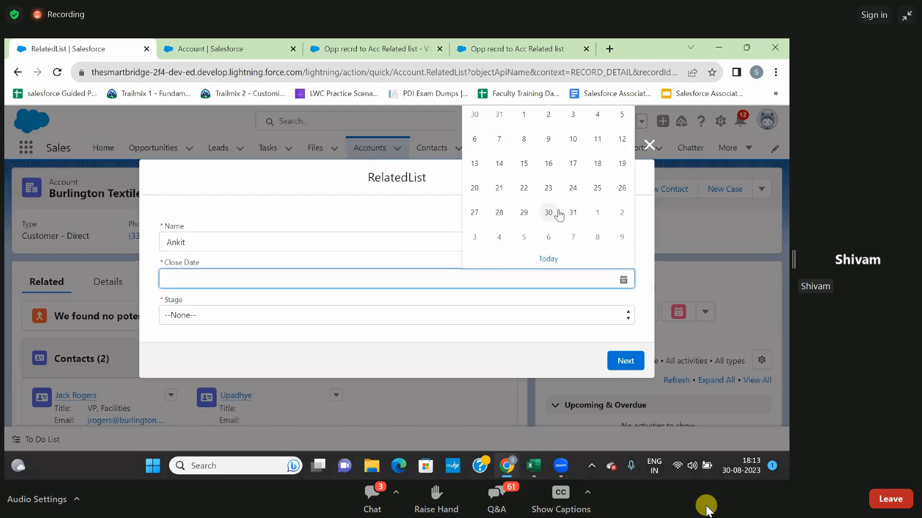
{"action": "left_click", "coordinate": [573, 214]}
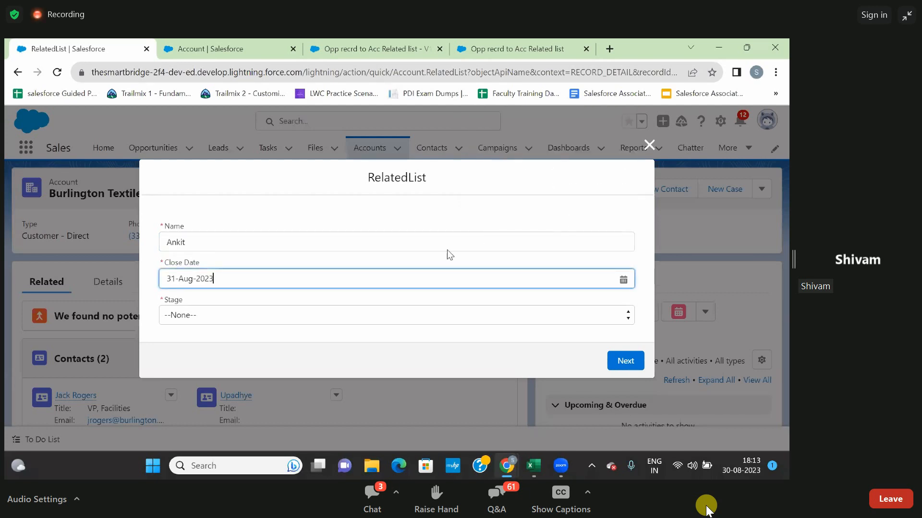
{"action": "left_click", "coordinate": [341, 317]}
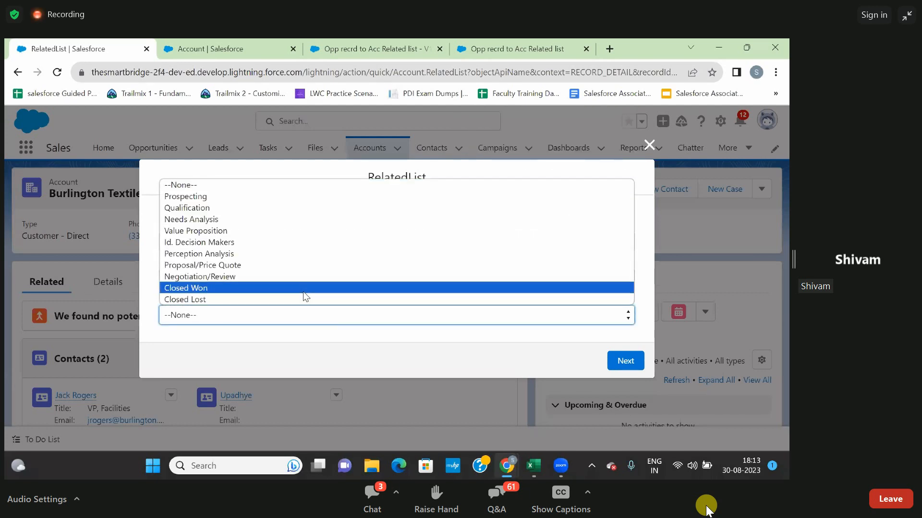
{"action": "left_click", "coordinate": [303, 289]}
{"action": "left_click", "coordinate": [616, 361]}
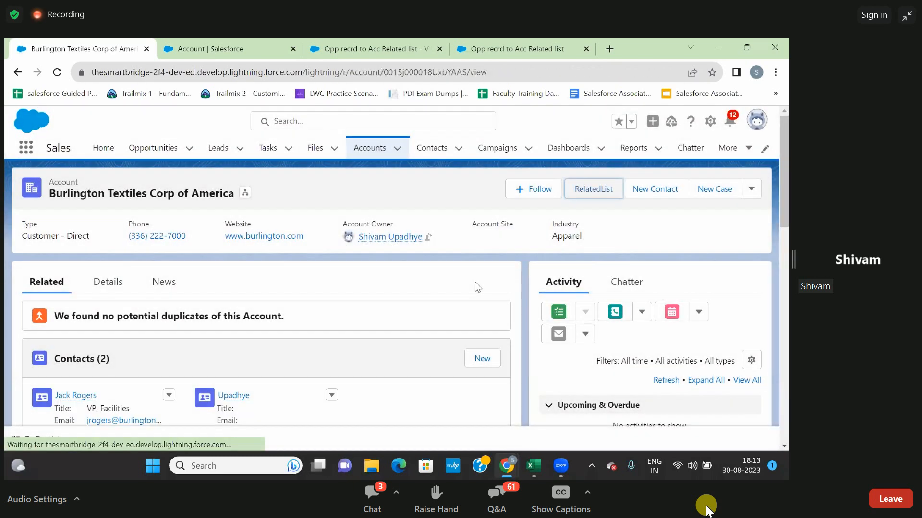
Check the account's Opportunities related list for the record created through the RelatedList action.
{"action": "scroll", "coordinate": [477, 287], "scroll_direction": "down", "scroll_amount": 4}
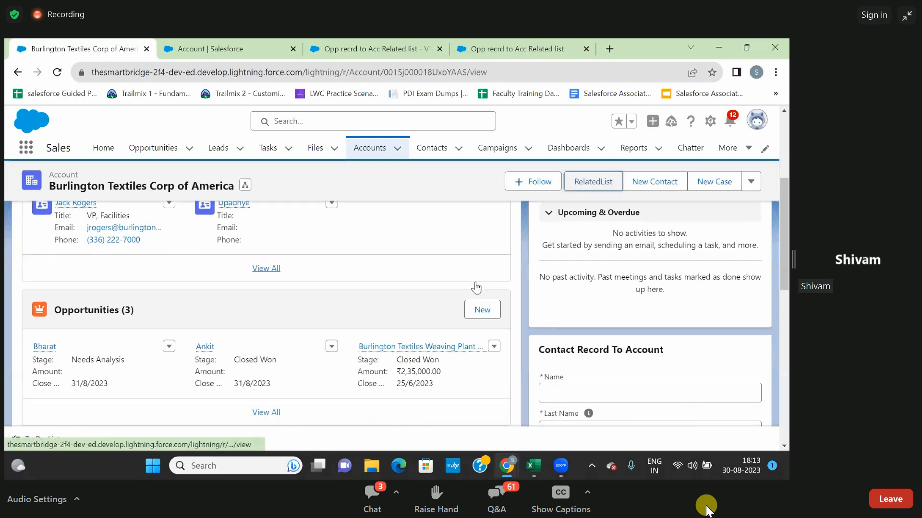
{"action": "scroll", "coordinate": [476, 287], "scroll_direction": "down", "scroll_amount": 1}
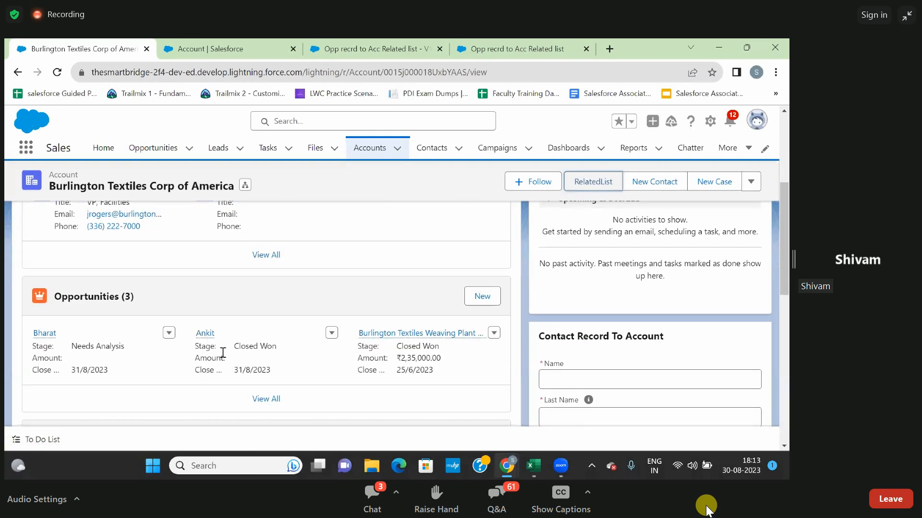
{"action": "scroll", "coordinate": [597, 269], "scroll_direction": "up", "scroll_amount": 1}
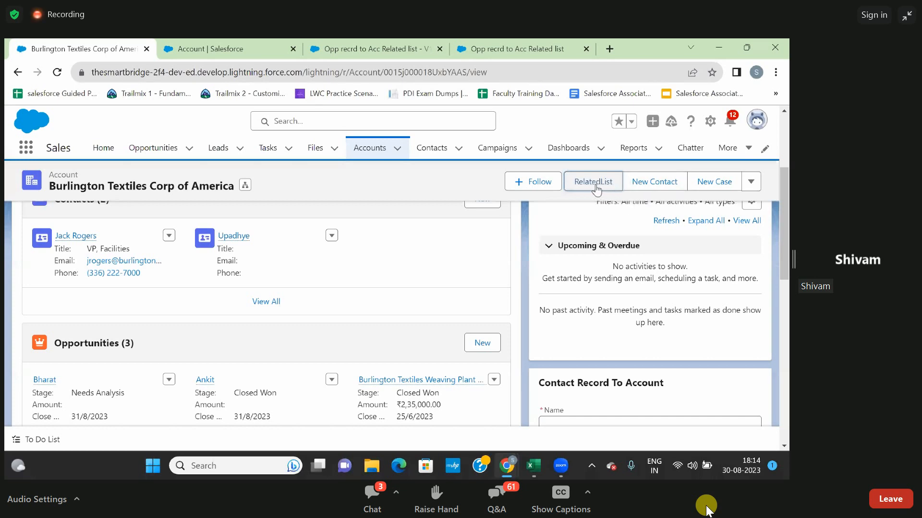
{"action": "scroll", "coordinate": [519, 274], "scroll_direction": "down", "scroll_amount": 3}
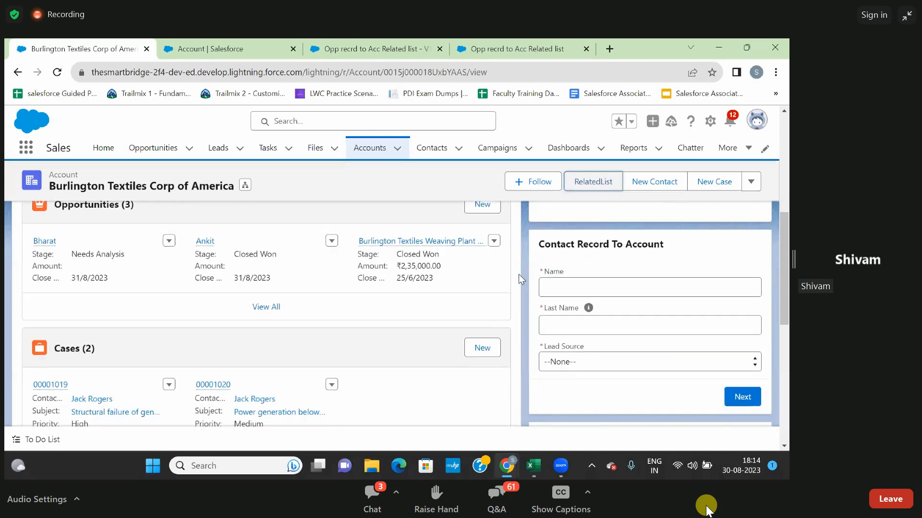
{"action": "scroll", "coordinate": [518, 276], "scroll_direction": "up", "scroll_amount": 1}
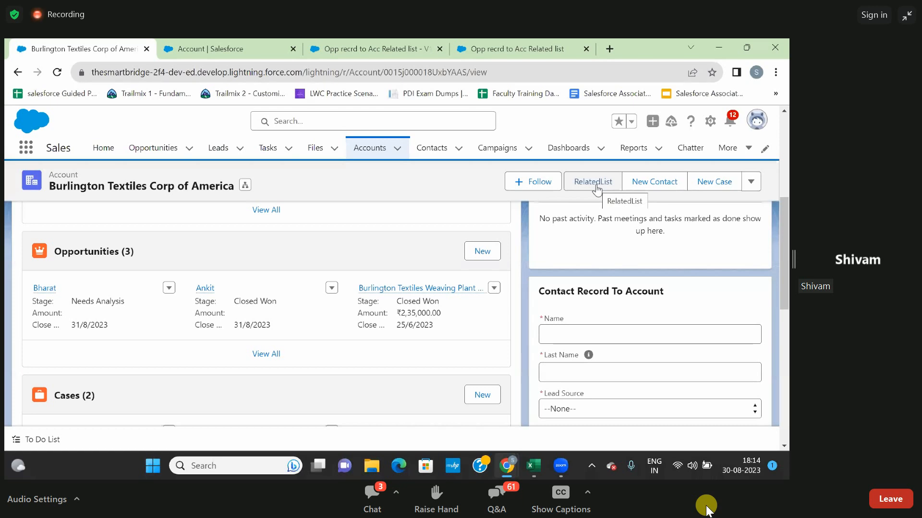
{"action": "scroll", "coordinate": [587, 255], "scroll_direction": "up", "scroll_amount": 1}
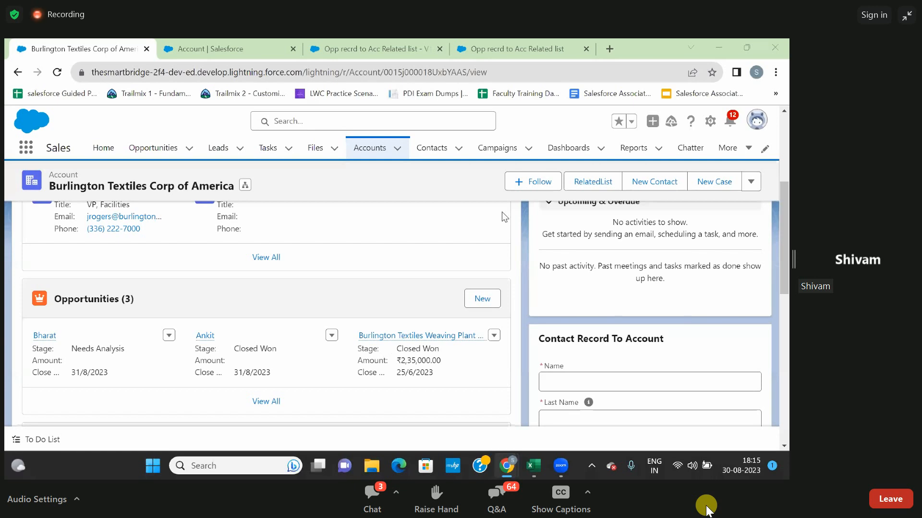
Return to the Account object's setup and review the RelatedList entry under Buttons, Links, and Actions.
{"action": "left_click", "coordinate": [262, 48]}
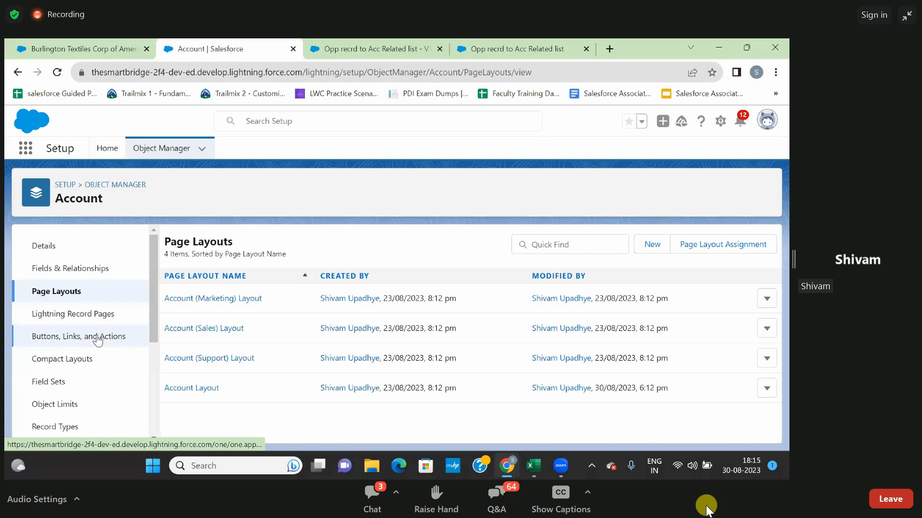
{"action": "left_click", "coordinate": [49, 340]}
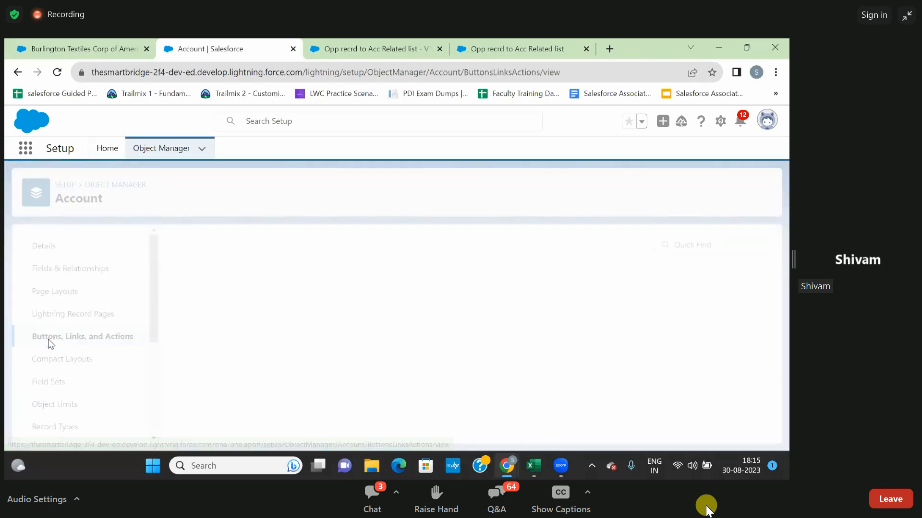
{"action": "scroll", "coordinate": [315, 340], "scroll_direction": "down", "scroll_amount": 3}
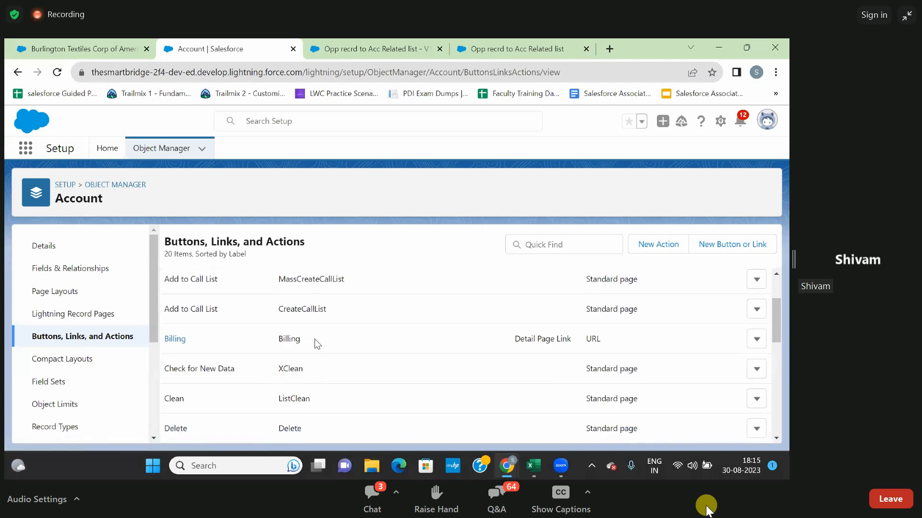
{"action": "scroll", "coordinate": [315, 339], "scroll_direction": "down", "scroll_amount": 5}
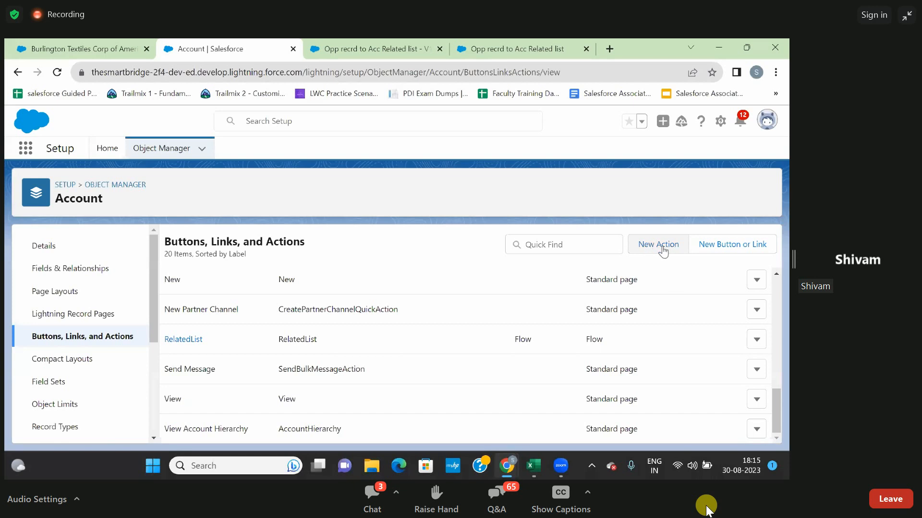
Start a new Account action of type Flow that runs the Opp recrd to Acc Related list flow.
{"action": "left_click", "coordinate": [647, 254]}
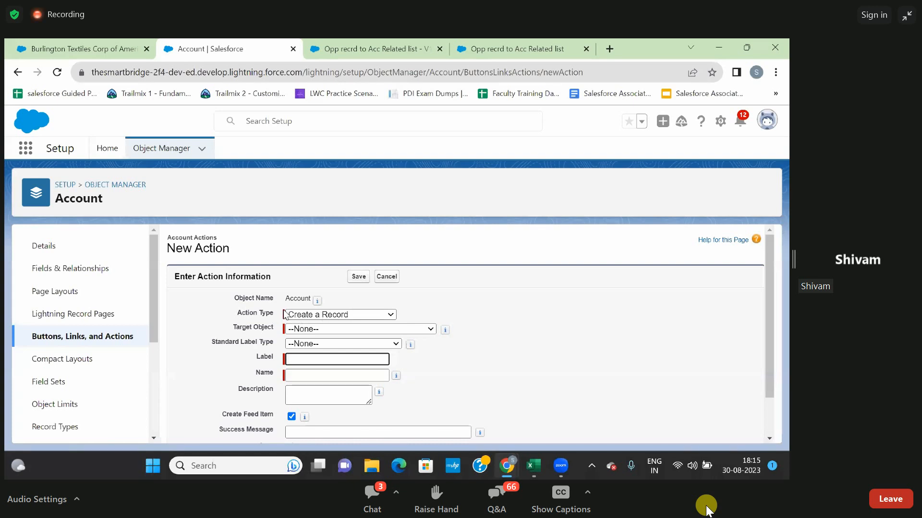
{"action": "left_click", "coordinate": [310, 318]}
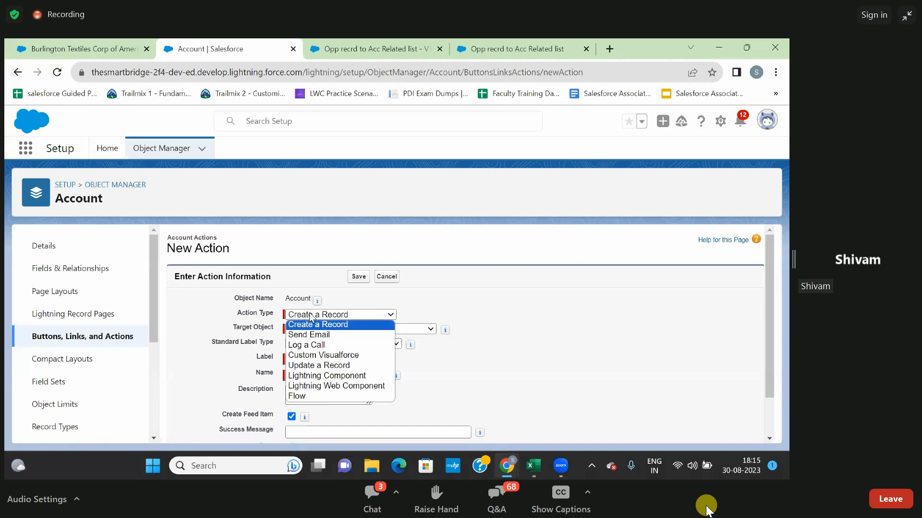
{"action": "left_click", "coordinate": [303, 395]}
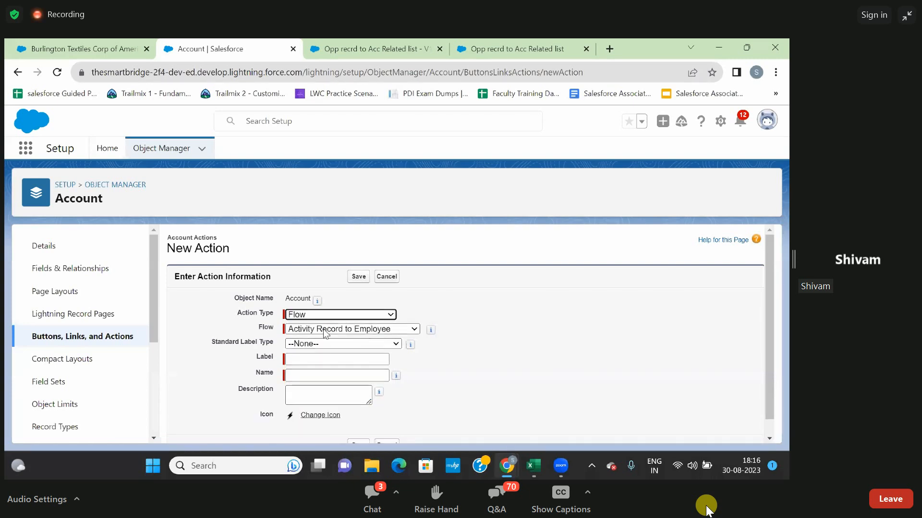
{"action": "left_click", "coordinate": [428, 304]}
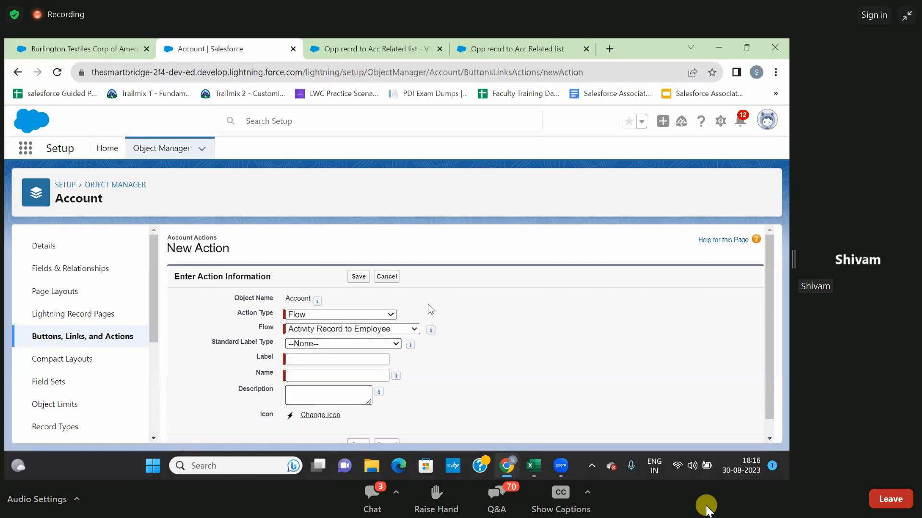
{"action": "left_click", "coordinate": [298, 333]}
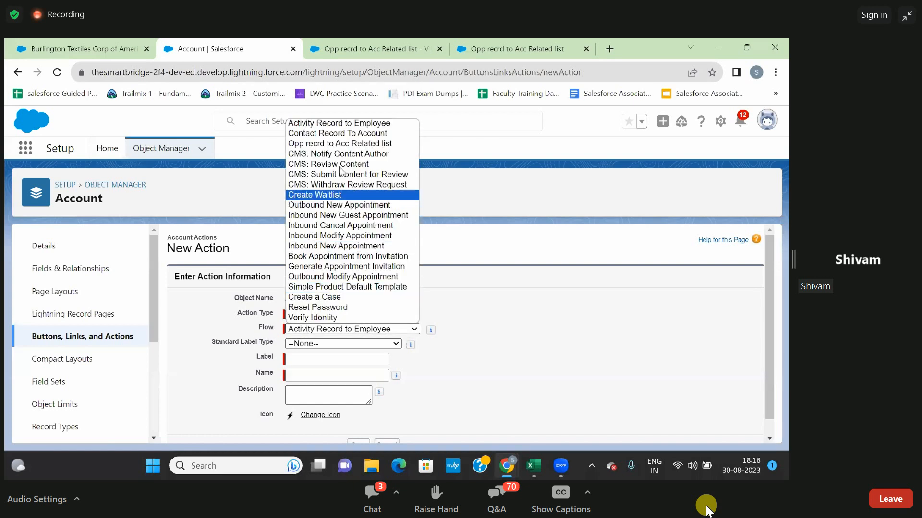
{"action": "left_click", "coordinate": [323, 145]}
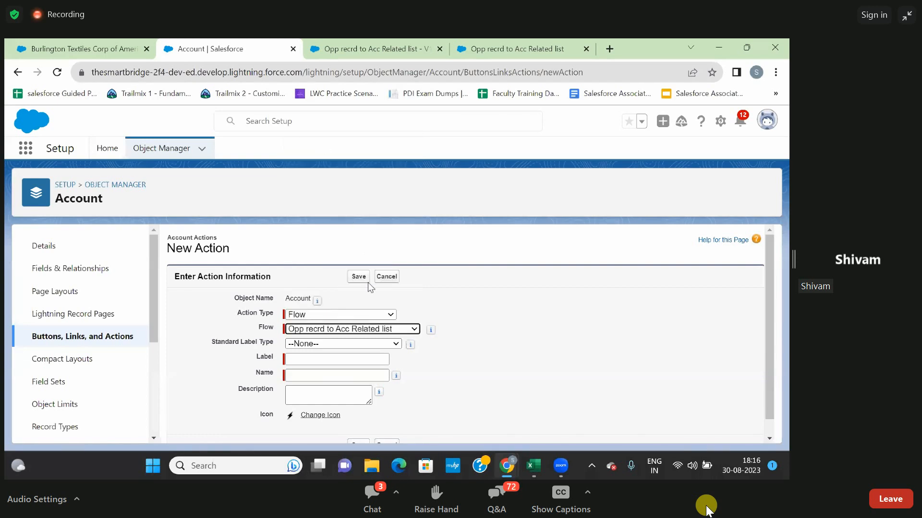
Label and name the new action anyName and save it.
{"action": "scroll", "coordinate": [480, 323], "scroll_direction": "down", "scroll_amount": 1}
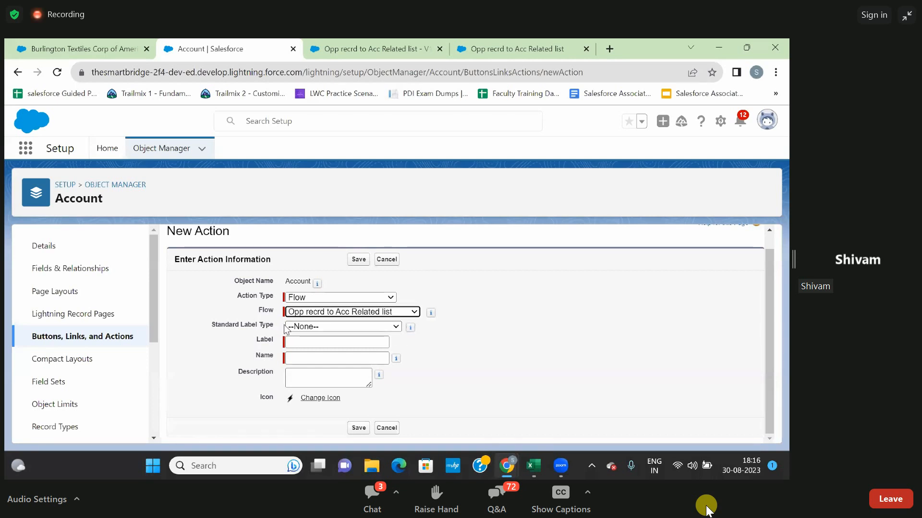
{"action": "left_click", "coordinate": [315, 342]}
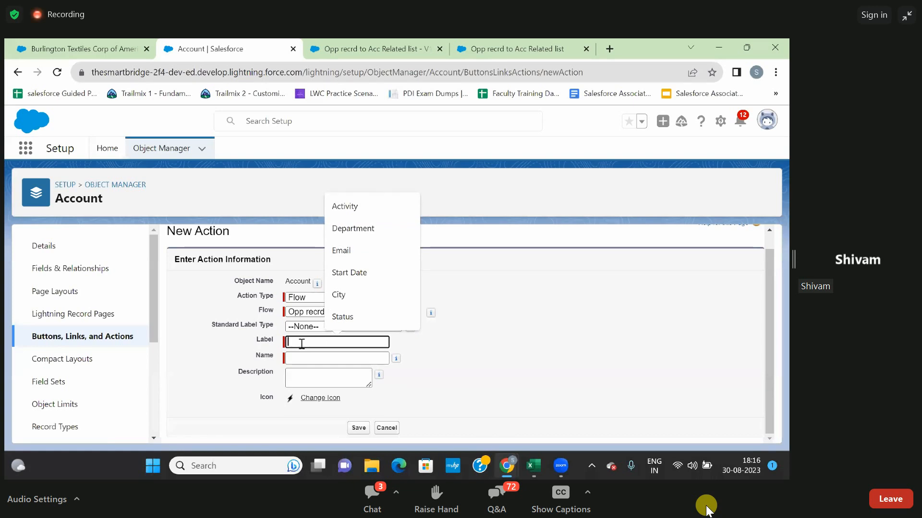
{"action": "type", "text": "anyName"}
{"action": "left_click", "coordinate": [446, 335]}
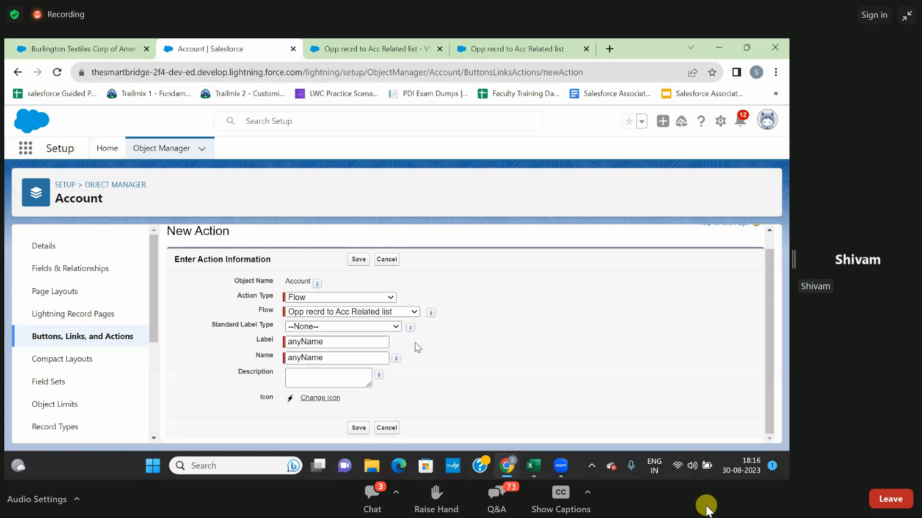
{"action": "left_click", "coordinate": [358, 260]}
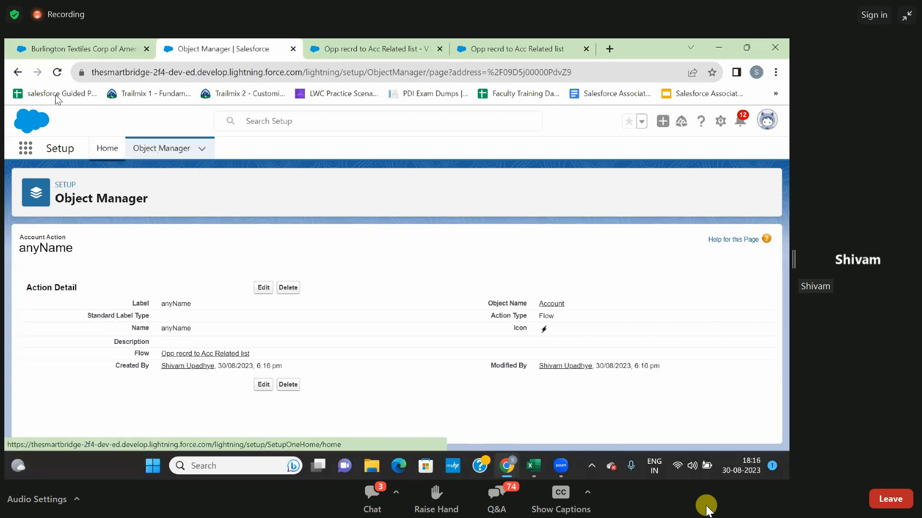
Open the Account Layout page layout and examine where anyName is offered among the Mobile & Lightning Actions, then return to the Burlington account page.
{"action": "left_click", "coordinate": [17, 73]}
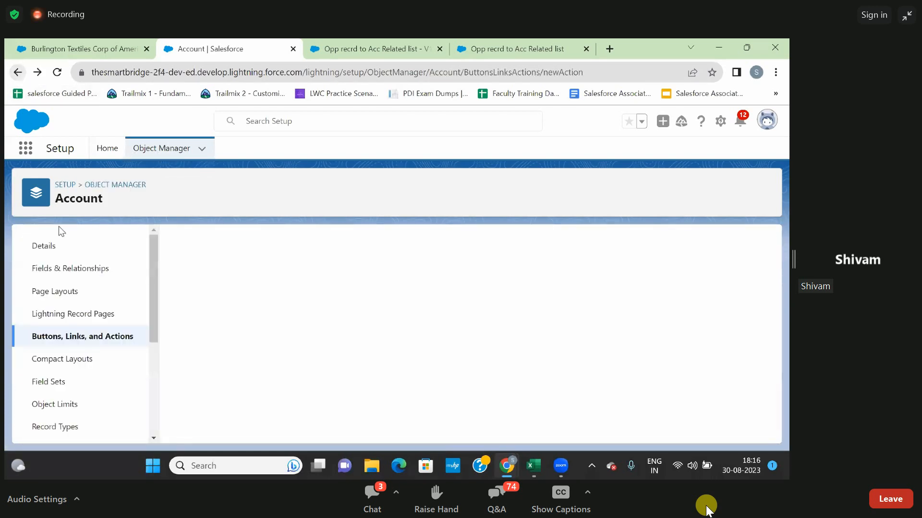
{"action": "left_click", "coordinate": [52, 296]}
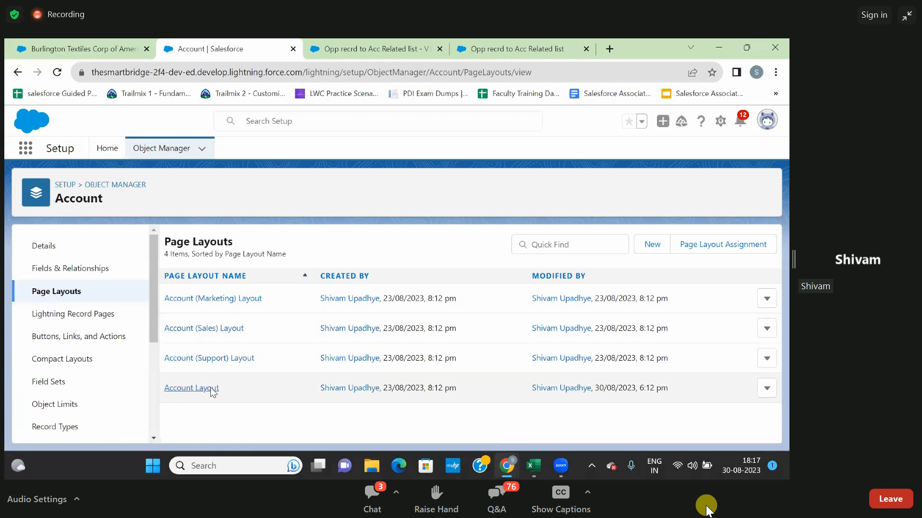
{"action": "left_click", "coordinate": [187, 394]}
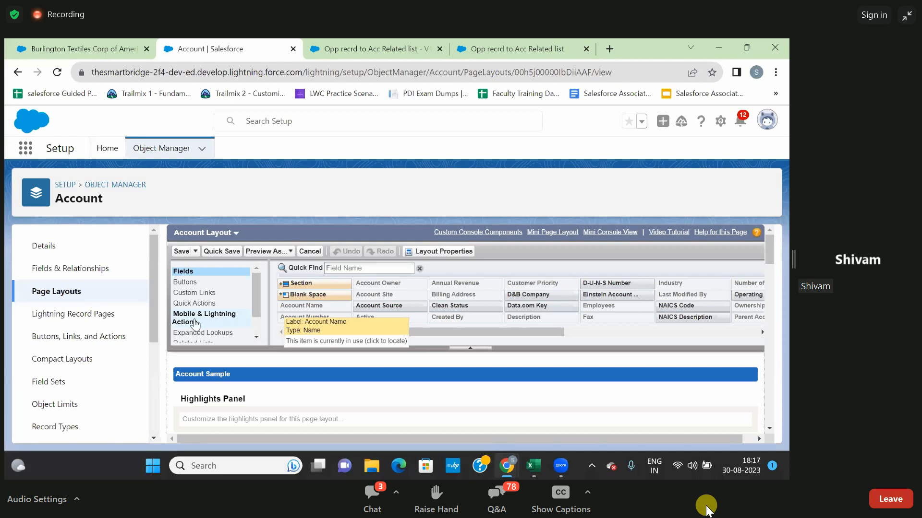
{"action": "left_click", "coordinate": [195, 324]}
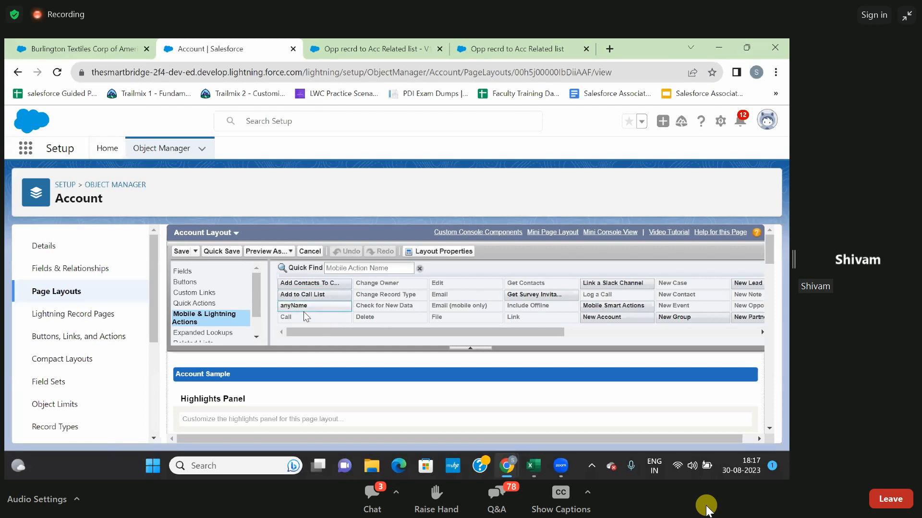
{"action": "mouse_move", "coordinate": [294, 307]}
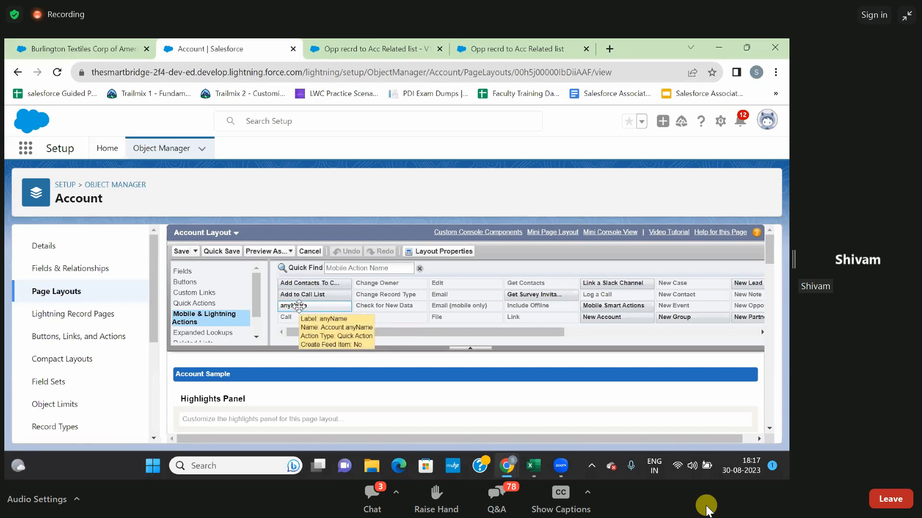
{"action": "scroll", "coordinate": [425, 367], "scroll_direction": "down", "scroll_amount": 3}
{"action": "scroll", "coordinate": [336, 362], "scroll_direction": "down", "scroll_amount": 2}
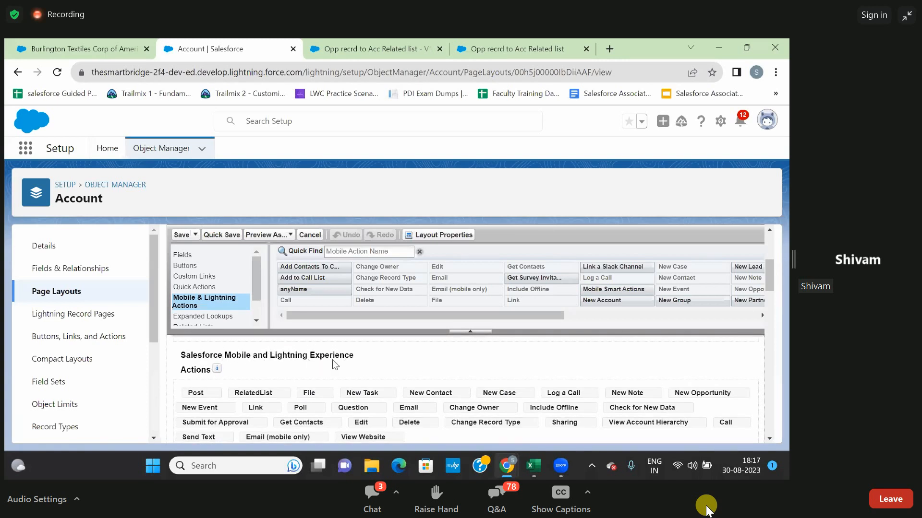
{"action": "scroll", "coordinate": [347, 370], "scroll_direction": "down", "scroll_amount": 1}
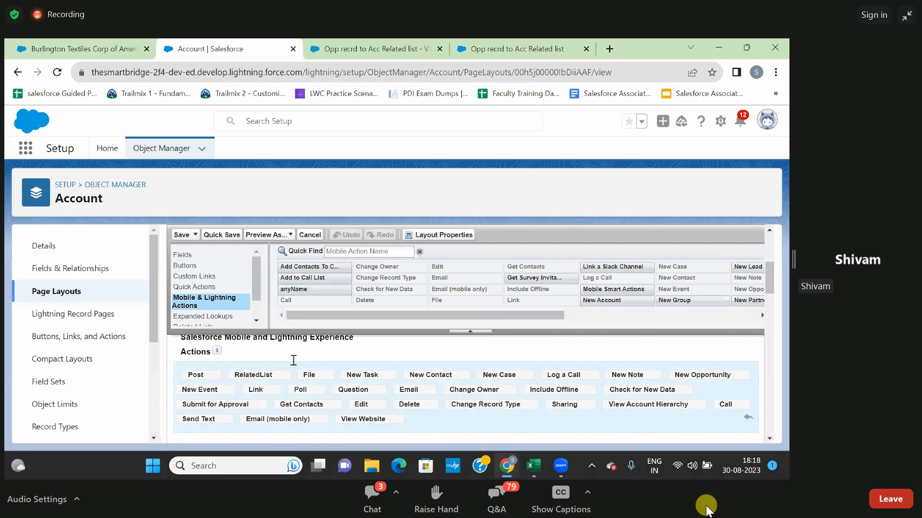
{"action": "left_click", "coordinate": [85, 52]}
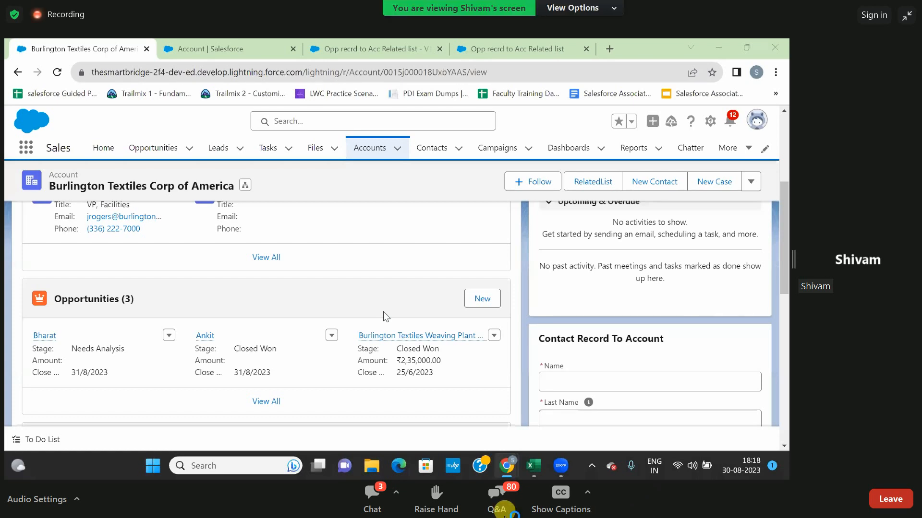
Switch to Zoom's webinar chat and Q&A windows to read the messages and questions, closing each when done.
{"action": "left_click", "coordinate": [370, 493]}
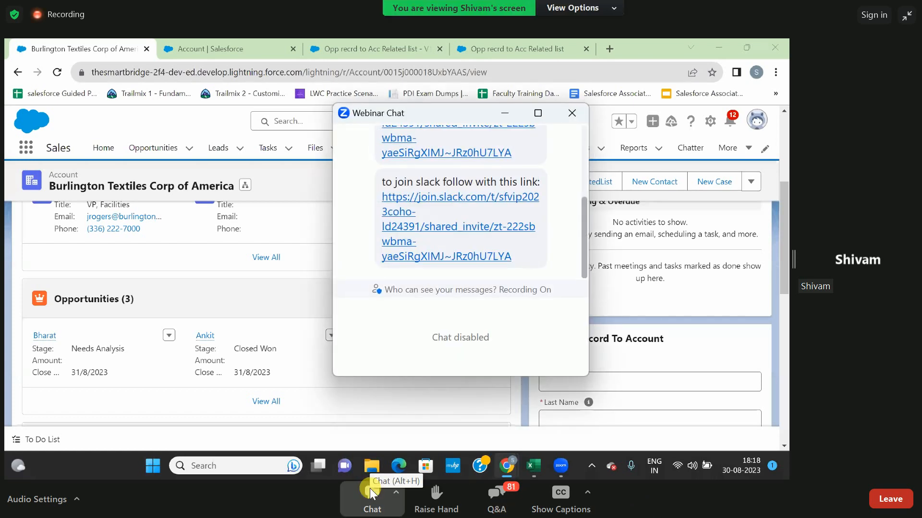
{"action": "scroll", "coordinate": [541, 140], "scroll_direction": "up", "scroll_amount": 5}
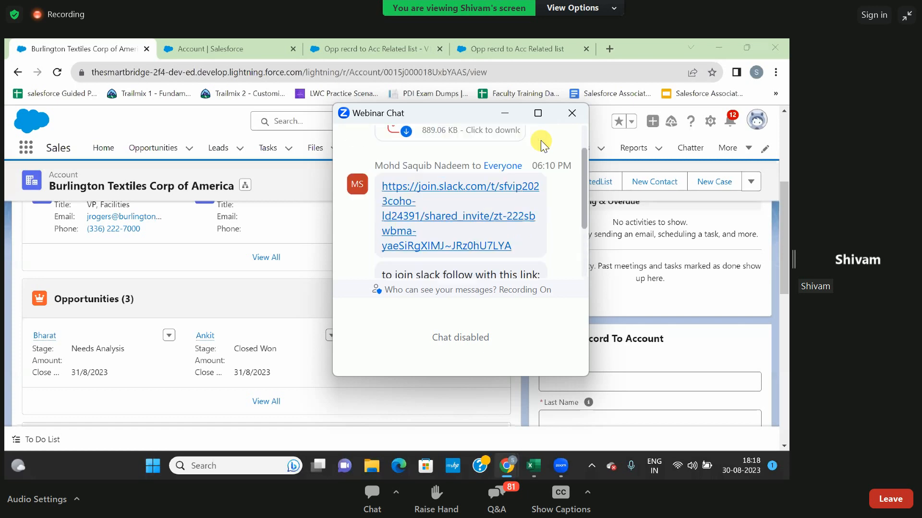
{"action": "left_click", "coordinate": [573, 113]}
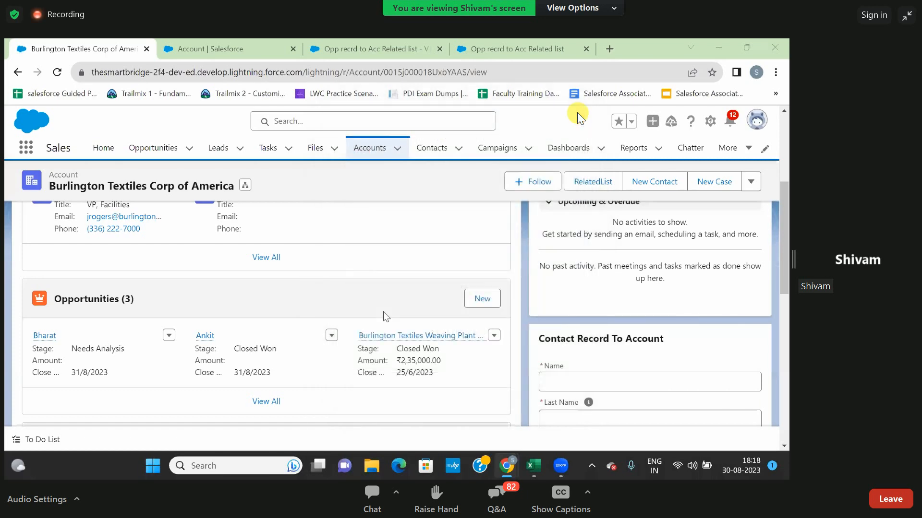
{"action": "left_click", "coordinate": [494, 499]}
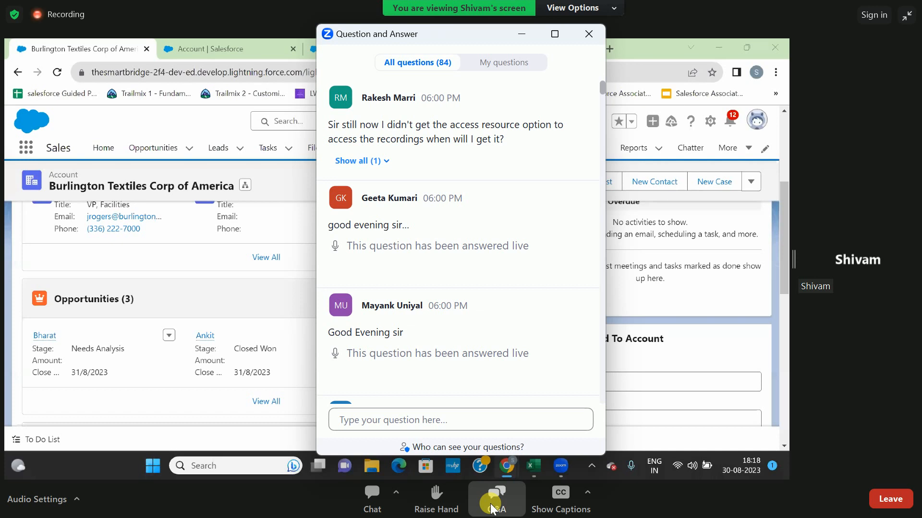
{"action": "scroll", "coordinate": [516, 136], "scroll_direction": "down", "scroll_amount": 15}
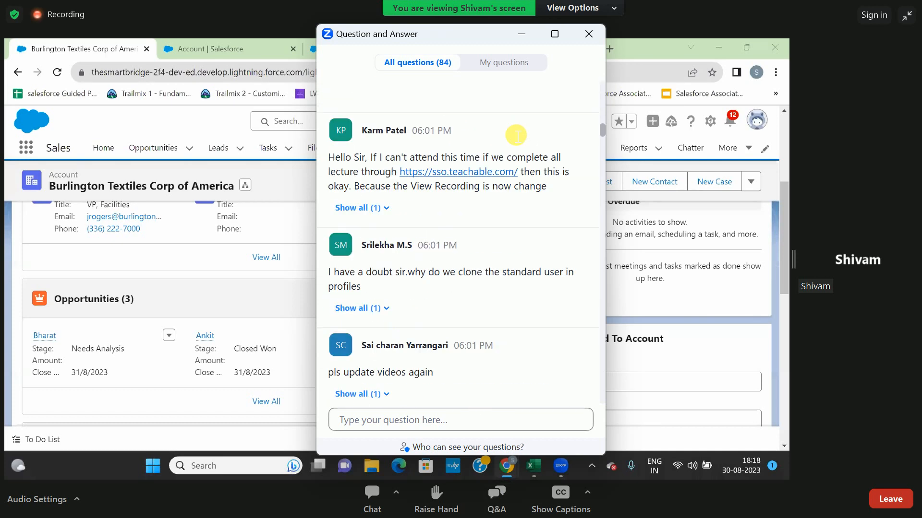
{"action": "scroll", "coordinate": [516, 136], "scroll_direction": "down", "scroll_amount": 15}
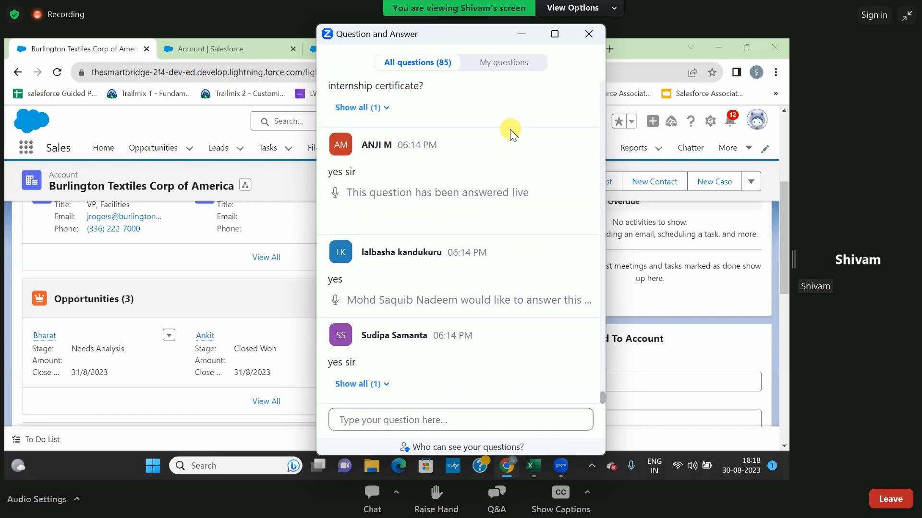
{"action": "scroll", "coordinate": [509, 129], "scroll_direction": "up", "scroll_amount": 5}
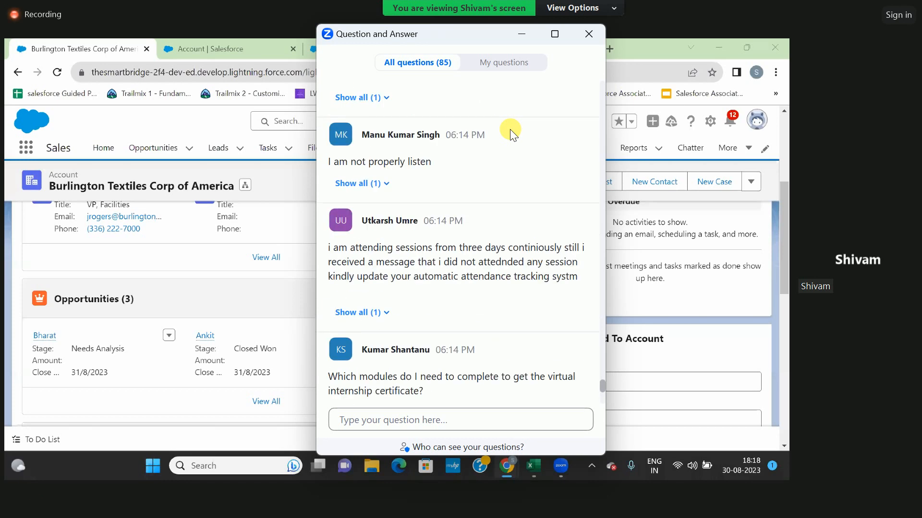
{"action": "left_click", "coordinate": [596, 41]}
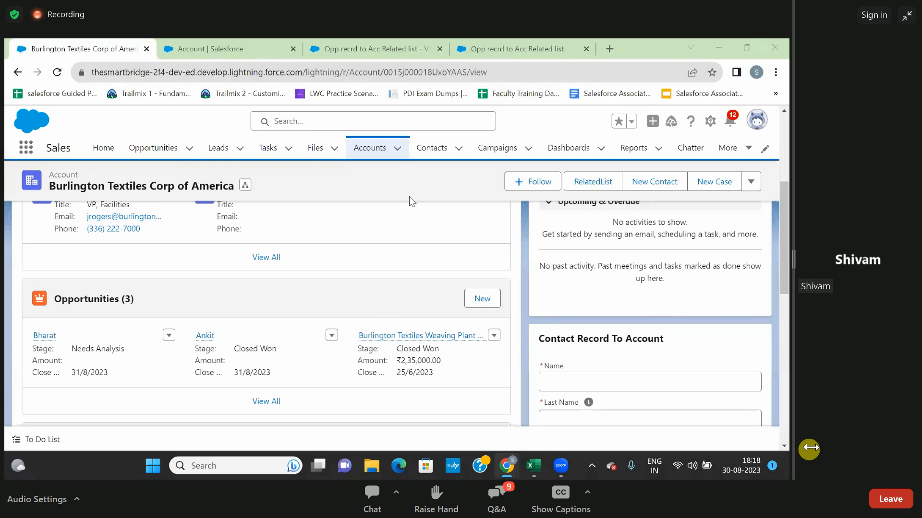
Close the Account setup and flow debug browser tabs, leaving the Opp recrd to Acc Related list flow open in Flow Builder.
{"action": "scroll", "coordinate": [408, 214], "scroll_direction": "up", "scroll_amount": 5}
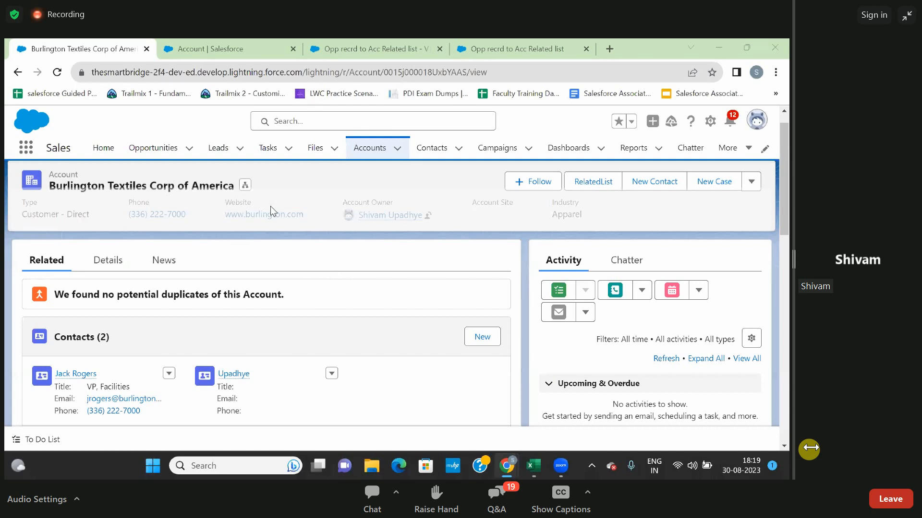
{"action": "left_click", "coordinate": [211, 41]}
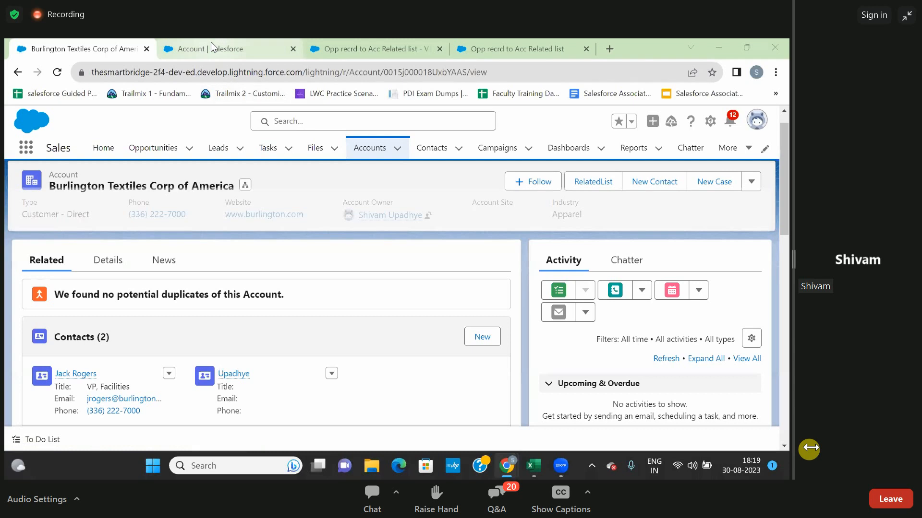
{"action": "left_click", "coordinate": [350, 46]}
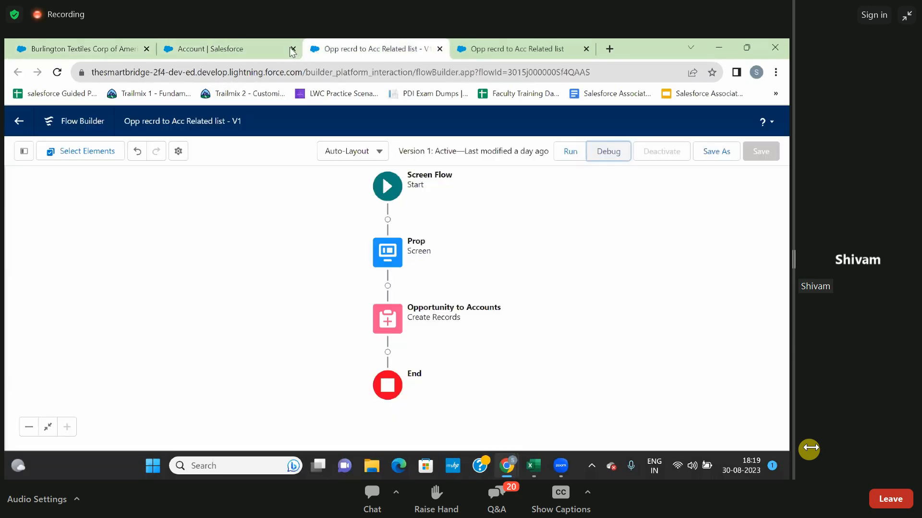
{"action": "left_click", "coordinate": [292, 49]}
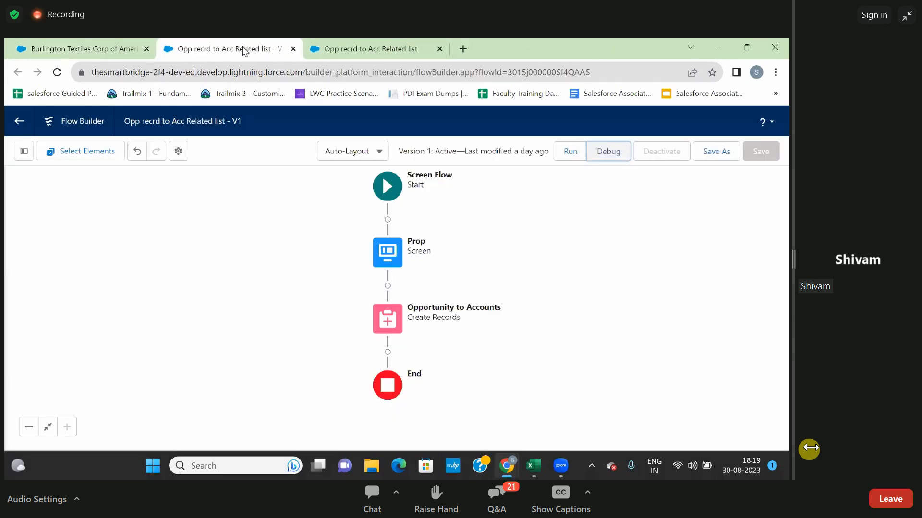
{"action": "left_click", "coordinate": [346, 48]}
{"action": "left_click", "coordinate": [264, 51]}
{"action": "left_click", "coordinate": [353, 50]}
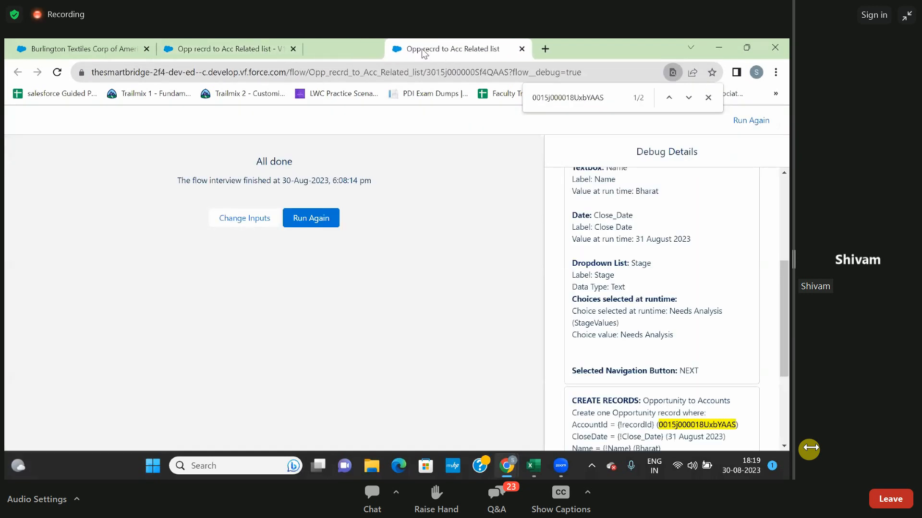
{"action": "left_click", "coordinate": [439, 49]}
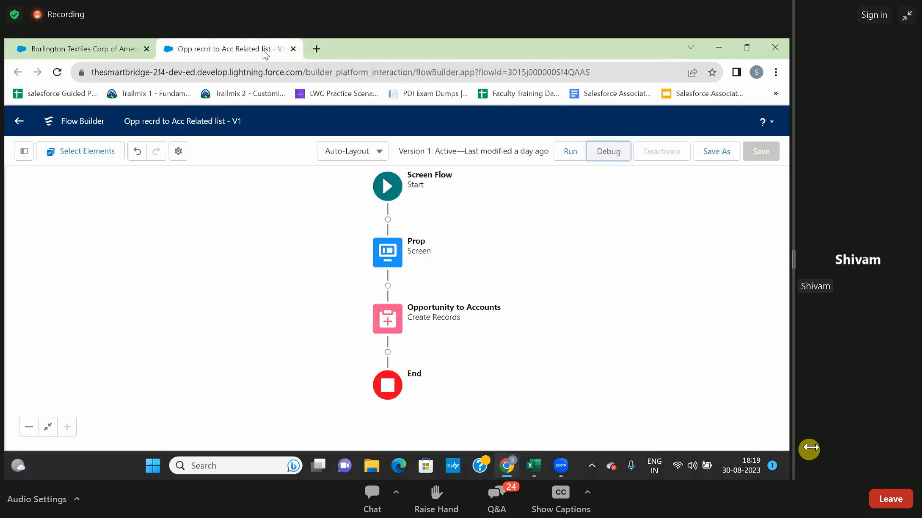
Leave the open flow, create a new Record-Triggered Flow from the Flows setup page, and open its start object choices.
{"action": "left_click", "coordinate": [19, 122]}
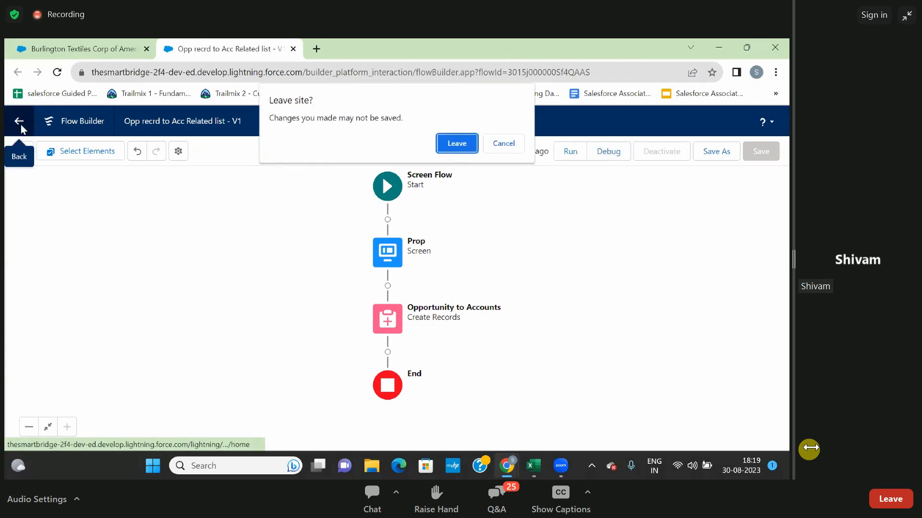
{"action": "left_click", "coordinate": [449, 143]}
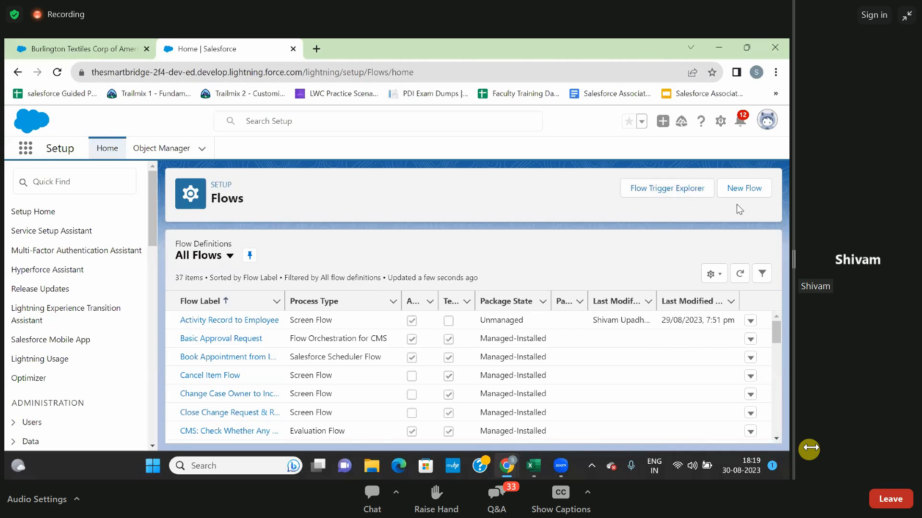
{"action": "left_click", "coordinate": [738, 192]}
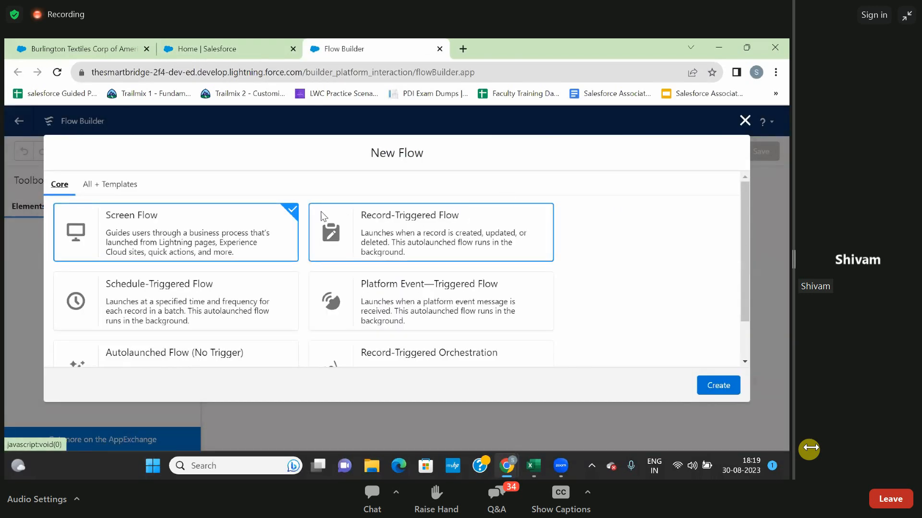
{"action": "left_click", "coordinate": [422, 232]}
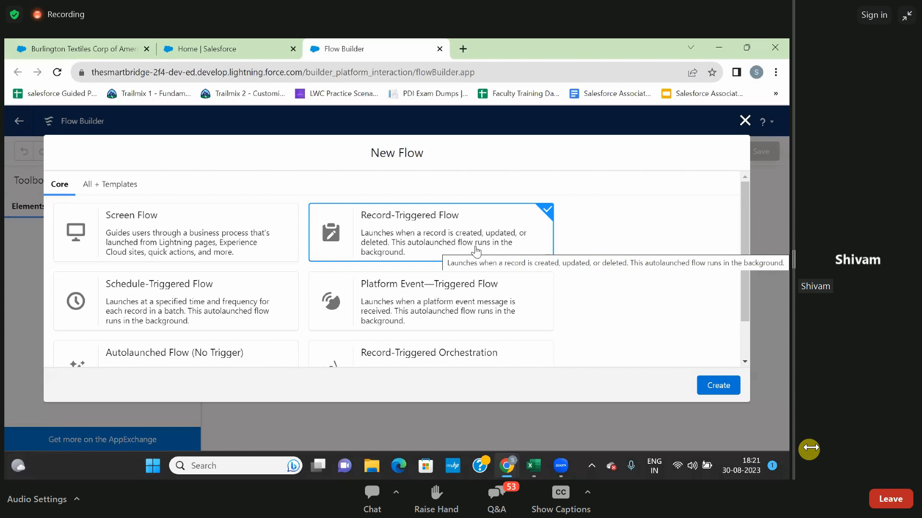
{"action": "left_click", "coordinate": [715, 390]}
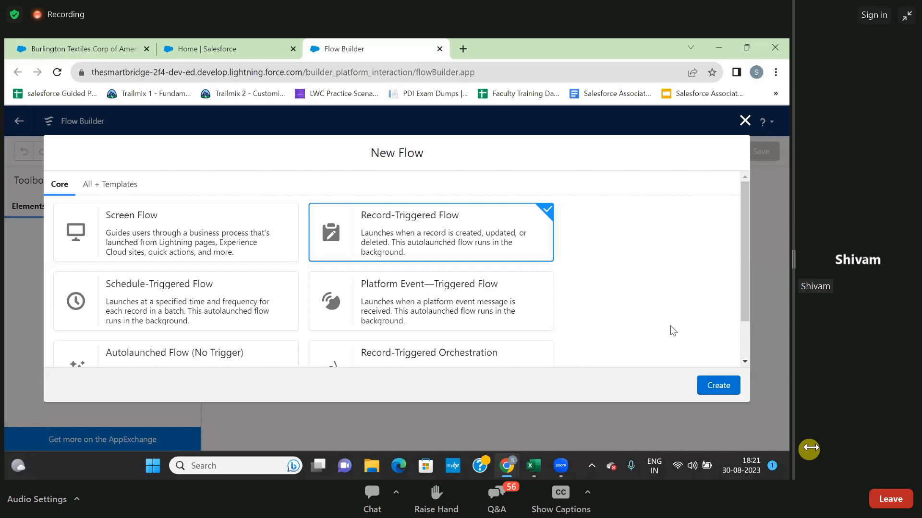
{"action": "left_click", "coordinate": [720, 386]}
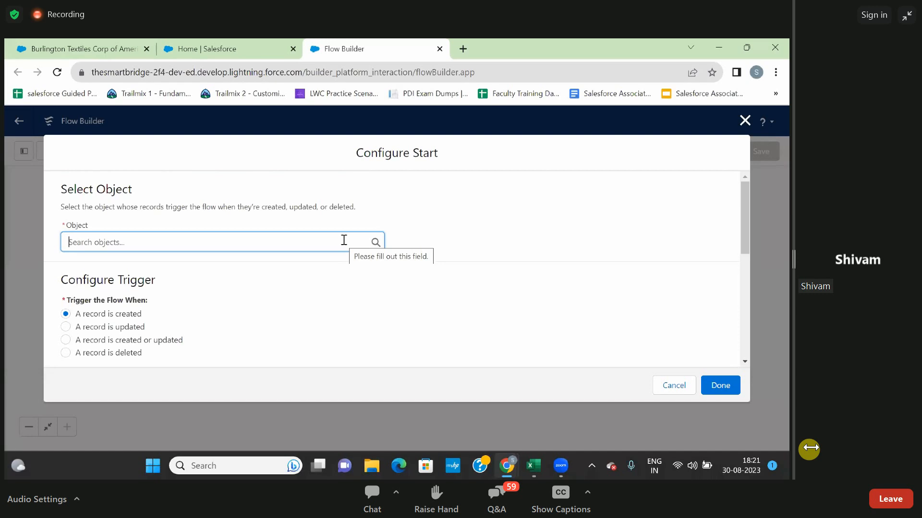
{"action": "left_click", "coordinate": [305, 245]}
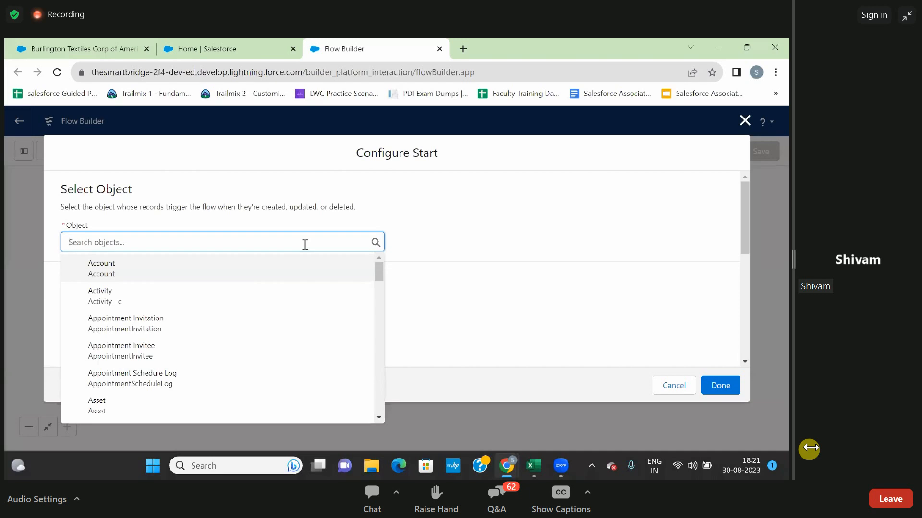
Switch to the Sales app's account page, start a new account, and try to save it with Account Name empty.
{"action": "left_click", "coordinate": [105, 48]}
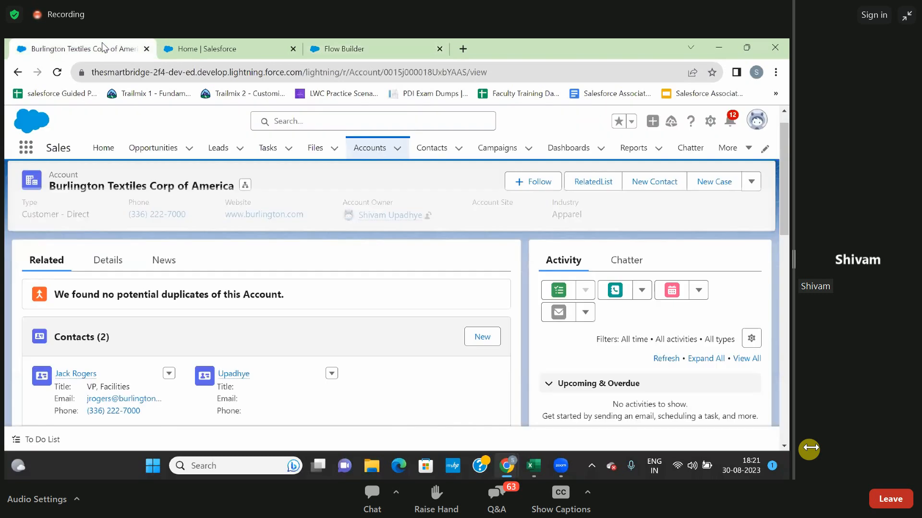
{"action": "left_click", "coordinate": [363, 151]}
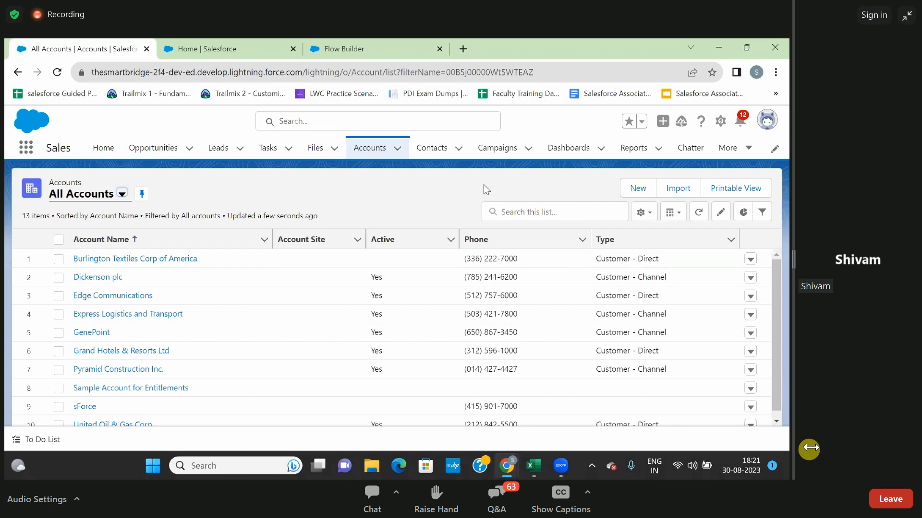
{"action": "left_click", "coordinate": [635, 188]}
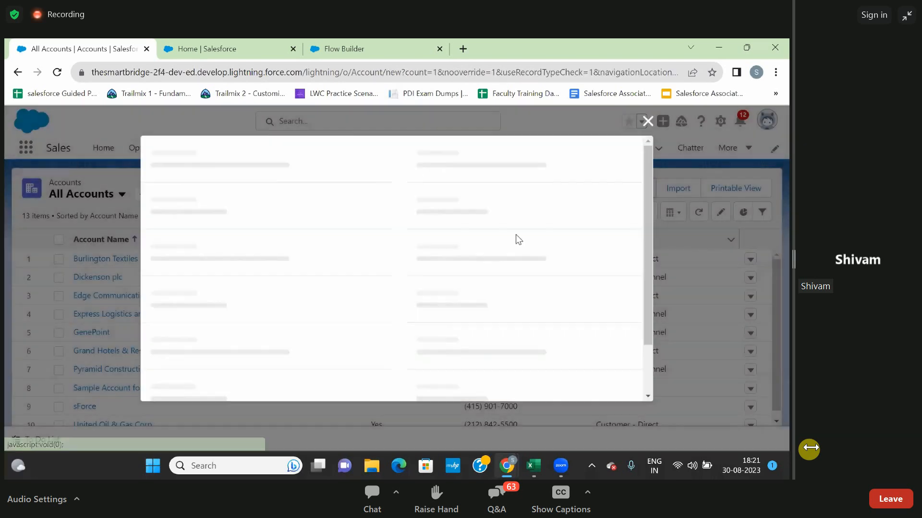
{"action": "scroll", "coordinate": [442, 278], "scroll_direction": "down", "scroll_amount": 3}
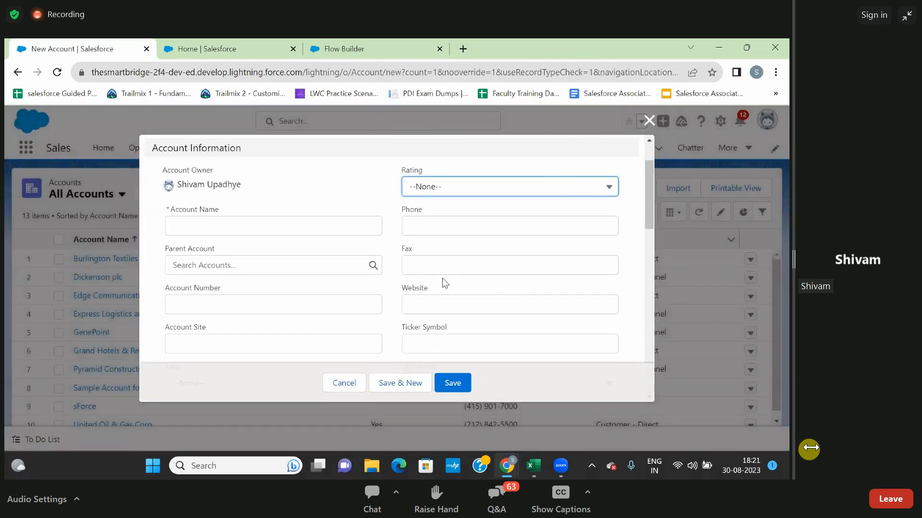
{"action": "left_click", "coordinate": [458, 386]}
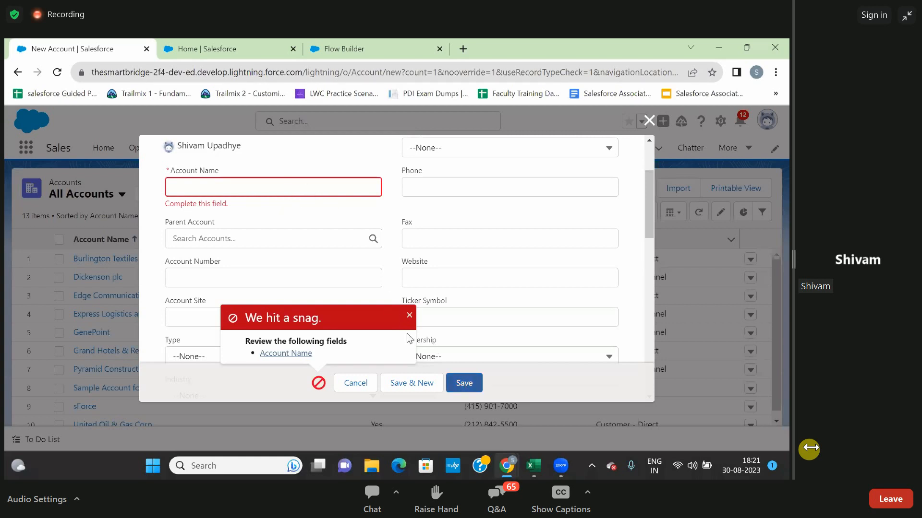
Enter s as the Account Name and revert that field's change.
{"action": "left_click", "coordinate": [291, 185]}
{"action": "type", "text": "s"}
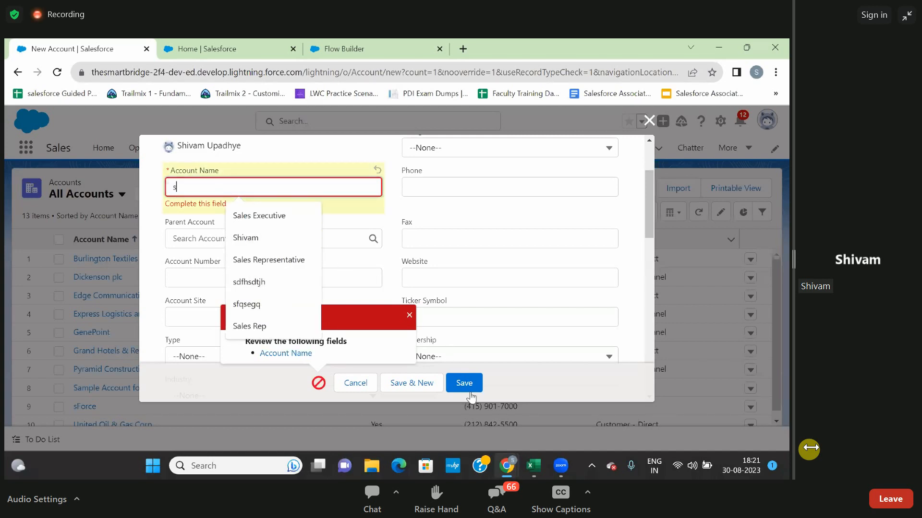
{"action": "left_click", "coordinate": [313, 157]}
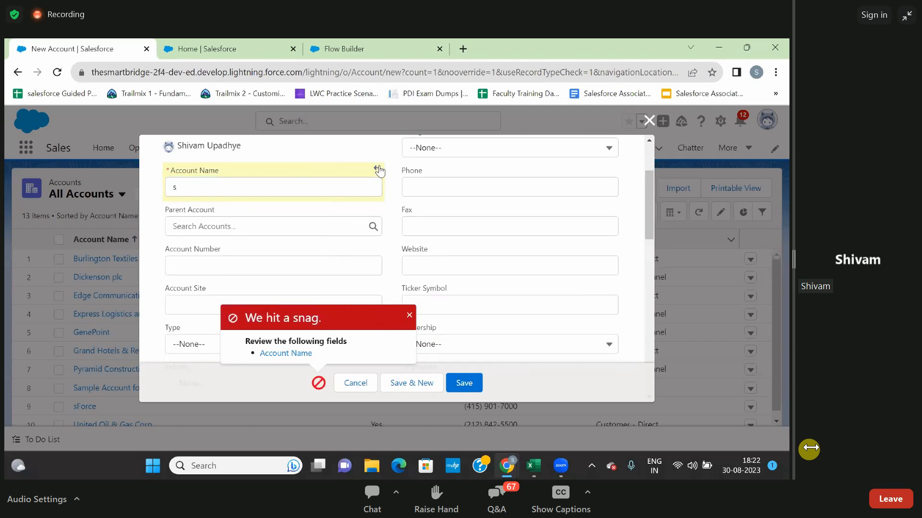
{"action": "left_click", "coordinate": [377, 169]}
{"action": "left_click", "coordinate": [367, 153]}
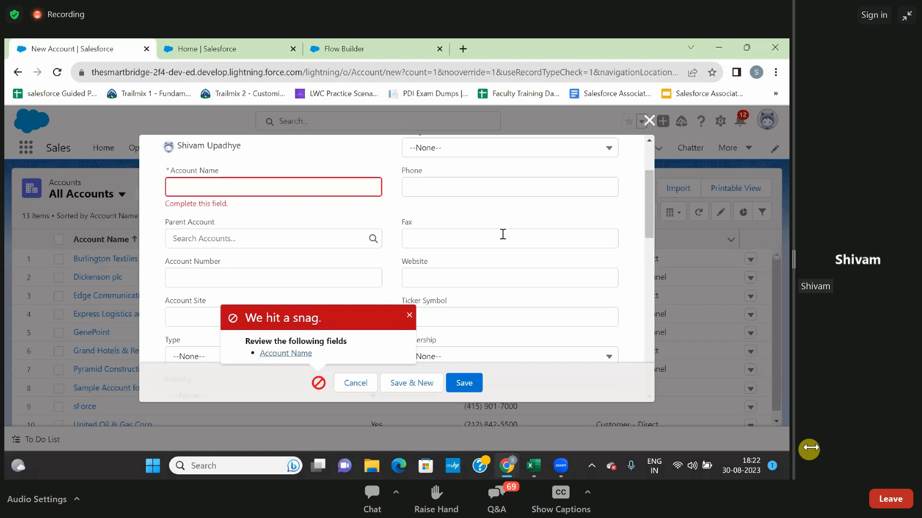
Enter asdf as the Account Name and set the account's Type to Customer - Direct.
{"action": "left_click", "coordinate": [334, 187]}
{"action": "type", "text": "asdf"}
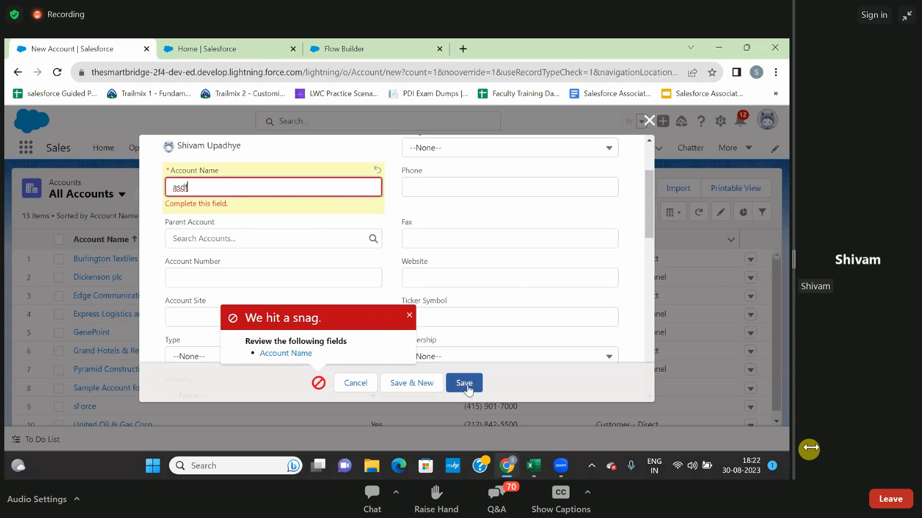
{"action": "left_click", "coordinate": [393, 209]}
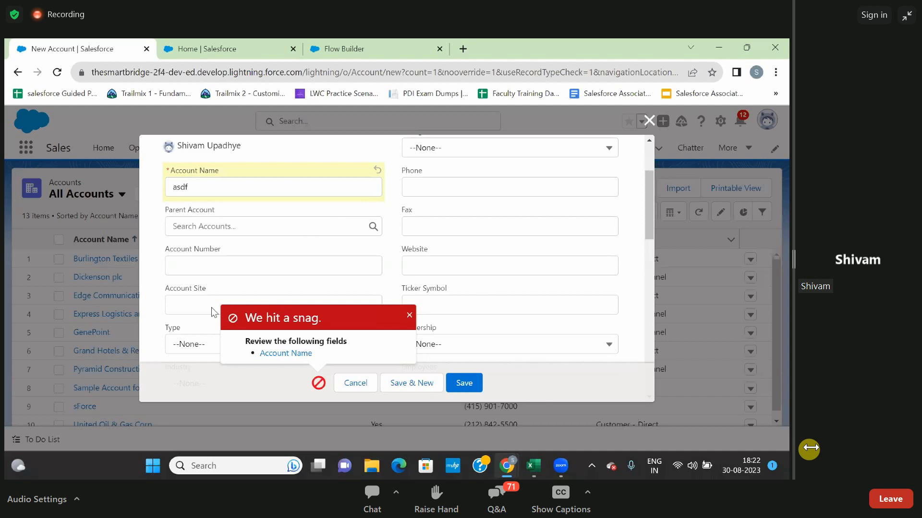
{"action": "left_click", "coordinate": [191, 346]}
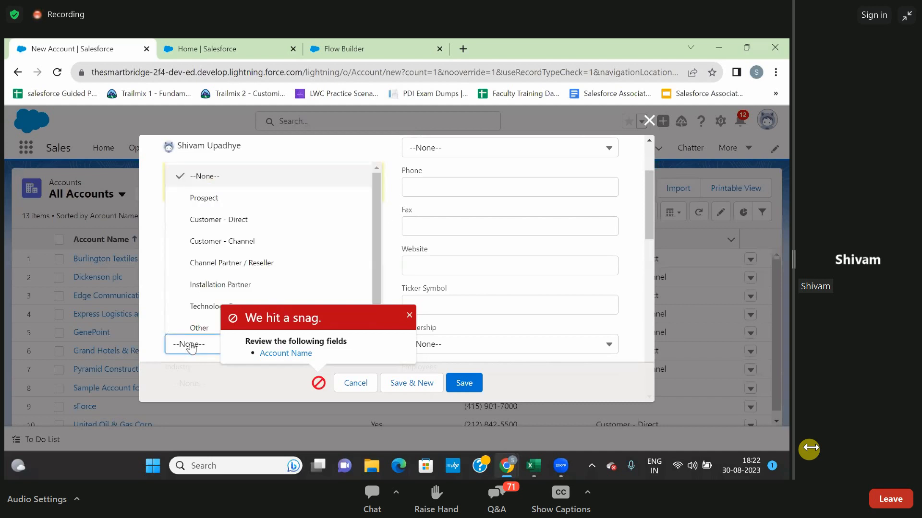
{"action": "left_click", "coordinate": [212, 226]}
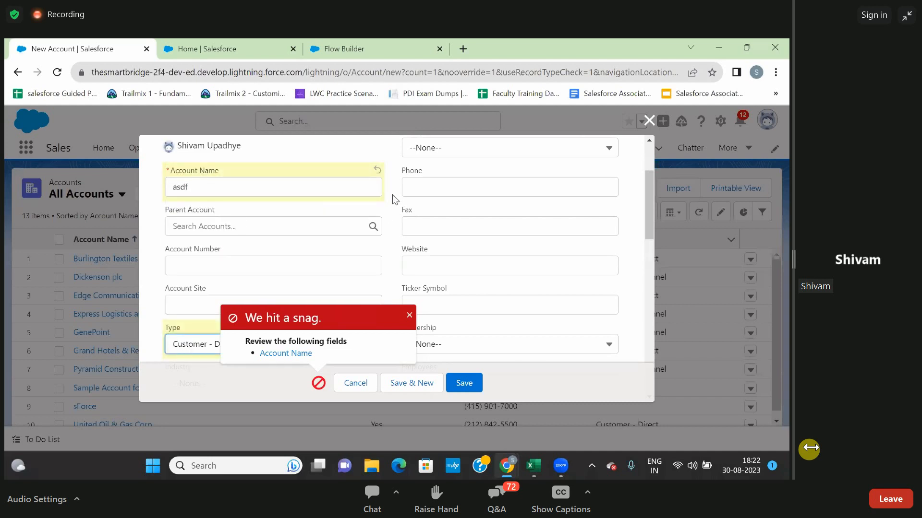
Set the account's Rating to Hot and revert that field's change.
{"action": "scroll", "coordinate": [395, 202], "scroll_direction": "up", "scroll_amount": 1}
{"action": "left_click", "coordinate": [456, 173]}
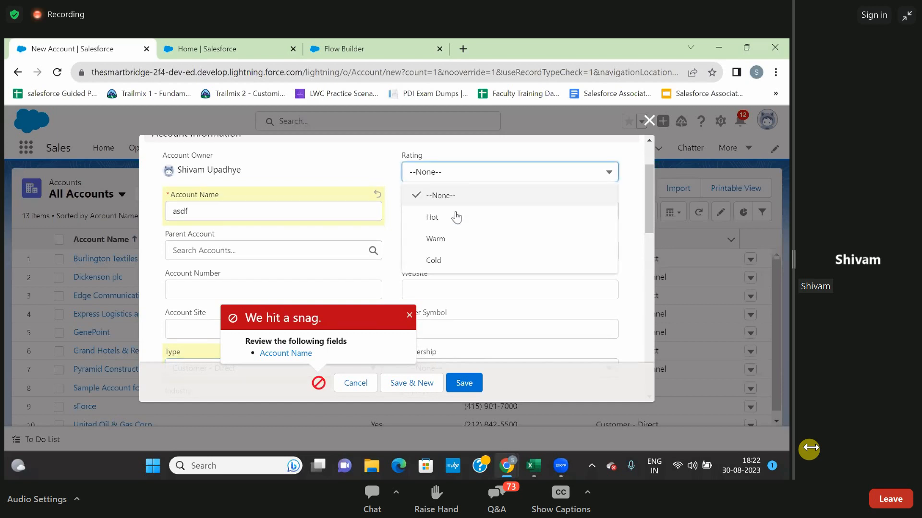
{"action": "left_click", "coordinate": [454, 223]}
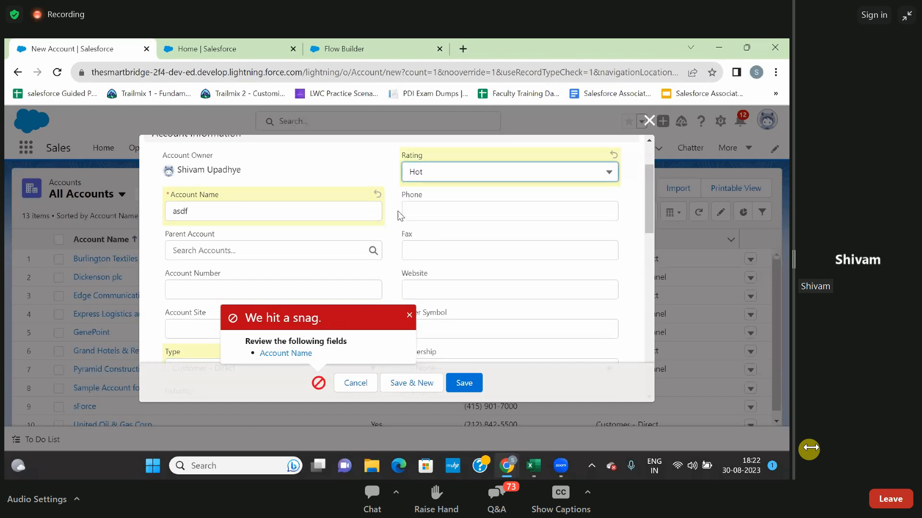
{"action": "left_click", "coordinate": [513, 173]}
{"action": "left_click", "coordinate": [612, 155]}
{"action": "left_click", "coordinate": [612, 155]}
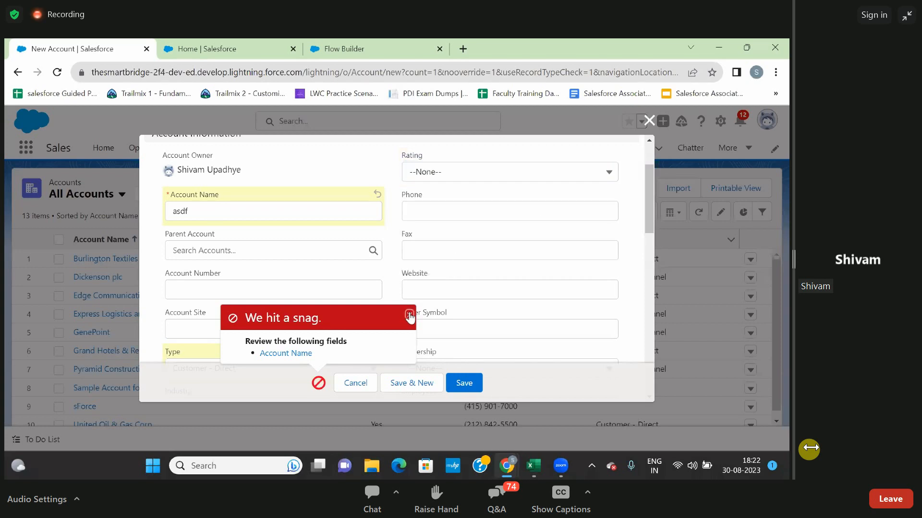
Dismiss the error message and replace the Account Name with test.
{"action": "left_click", "coordinate": [409, 314]}
{"action": "scroll", "coordinate": [348, 308], "scroll_direction": "down", "scroll_amount": 3}
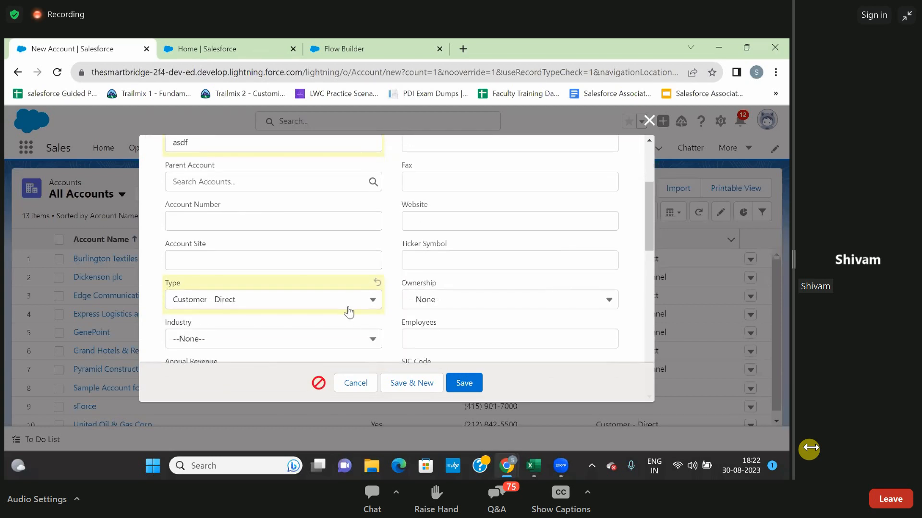
{"action": "scroll", "coordinate": [348, 307], "scroll_direction": "down", "scroll_amount": 1}
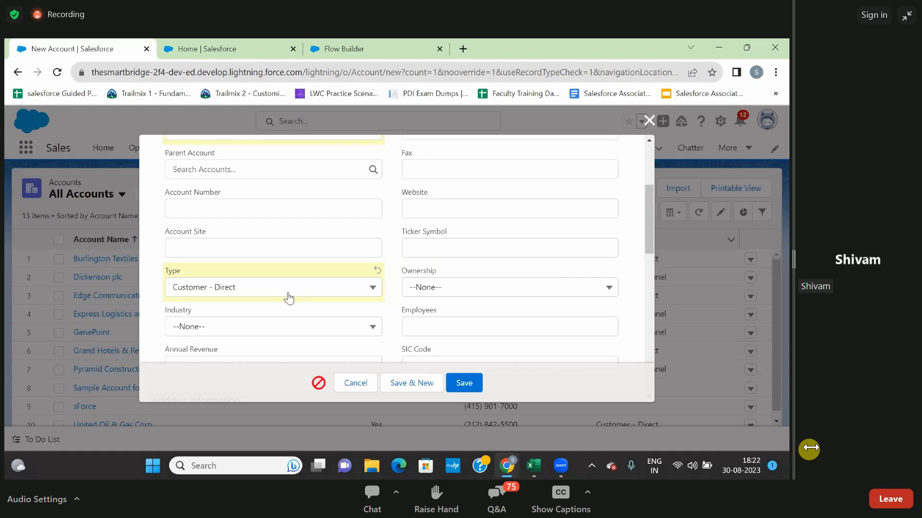
{"action": "scroll", "coordinate": [288, 298], "scroll_direction": "up", "scroll_amount": 2}
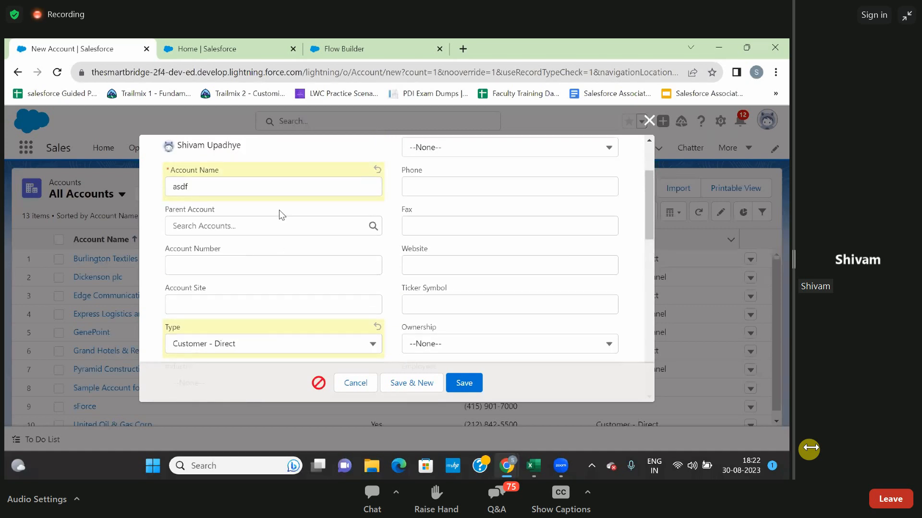
{"action": "scroll", "coordinate": [247, 278], "scroll_direction": "down", "scroll_amount": 1}
{"action": "scroll", "coordinate": [248, 277], "scroll_direction": "up", "scroll_amount": 2}
{"action": "left_click", "coordinate": [238, 205]}
{"action": "key", "text": "BackSpace"}
{"action": "key", "text": "BackSpace"}
{"action": "key", "text": "BackSpace"}
{"action": "key", "text": "BackSpace"}
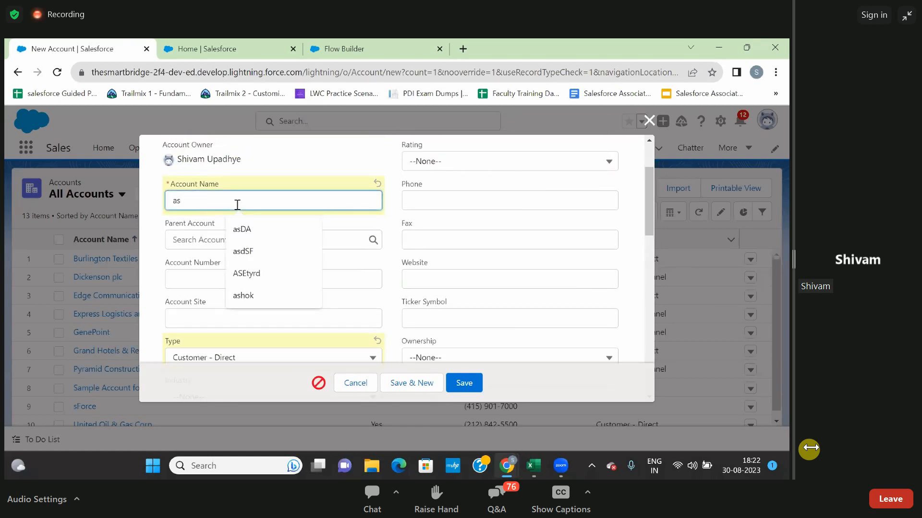
{"action": "type", "text": "test"}
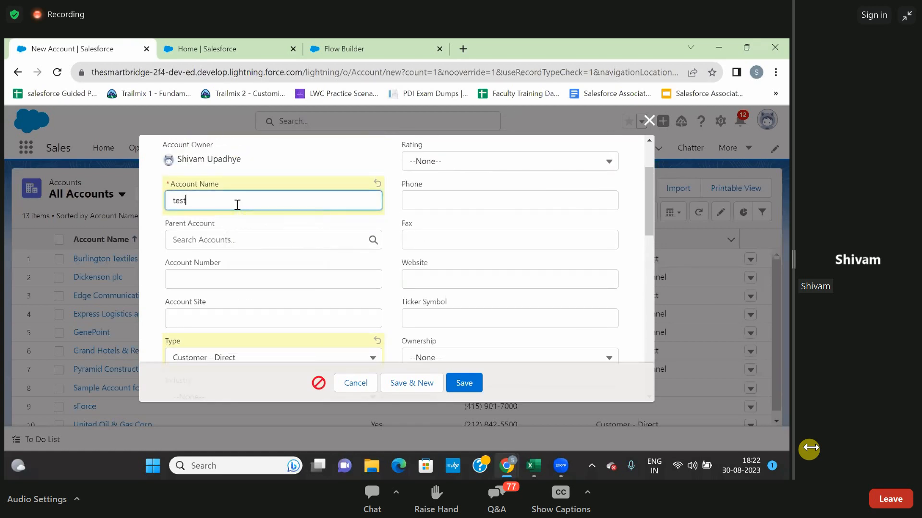
Review the Rating options without choosing one, and save the new test account.
{"action": "scroll", "coordinate": [281, 239], "scroll_direction": "down", "scroll_amount": 1}
{"action": "scroll", "coordinate": [282, 239], "scroll_direction": "down", "scroll_amount": 2}
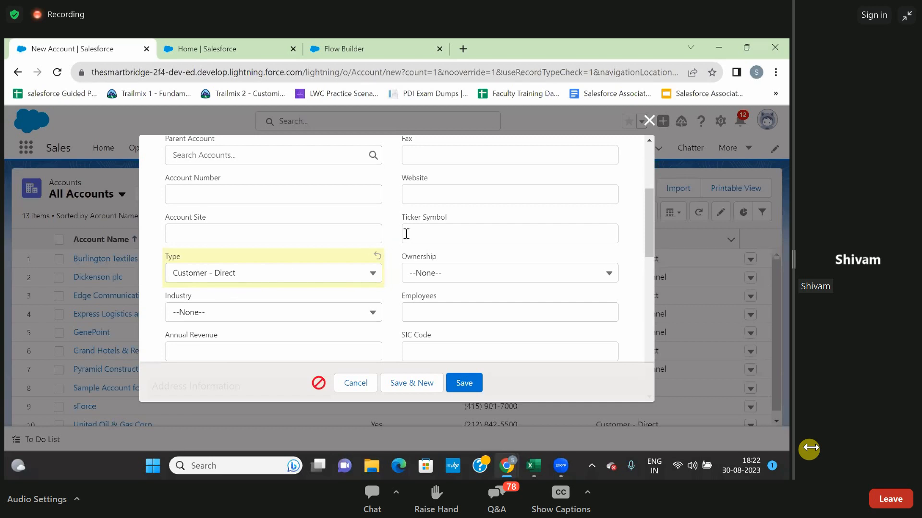
{"action": "scroll", "coordinate": [393, 229], "scroll_direction": "up", "scroll_amount": 3}
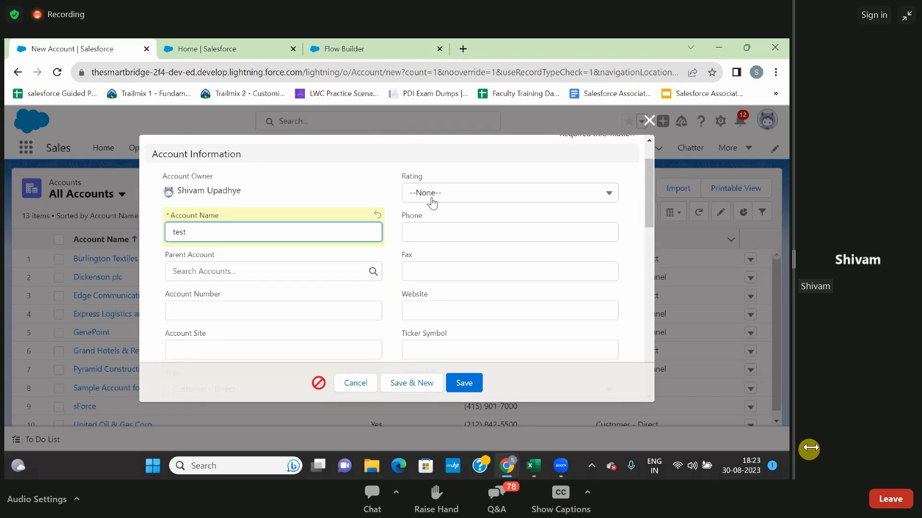
{"action": "left_click", "coordinate": [465, 196]}
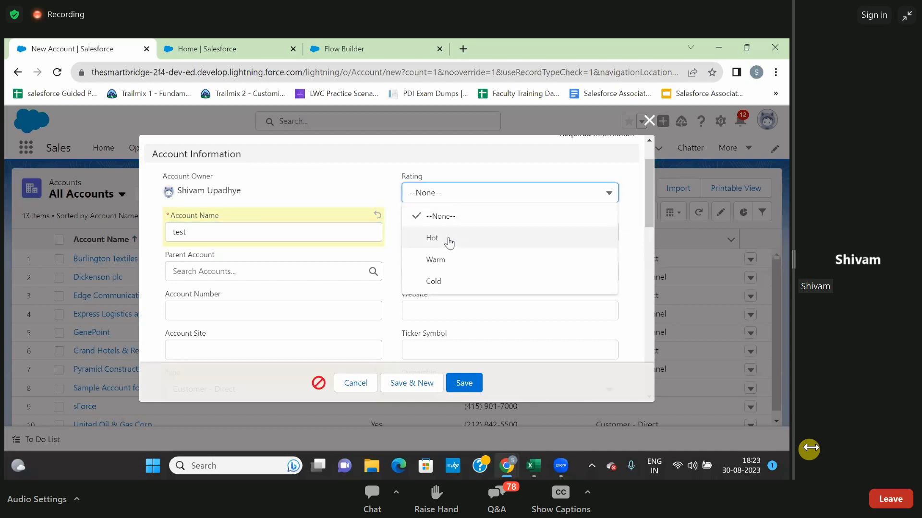
{"action": "left_click", "coordinate": [388, 174]}
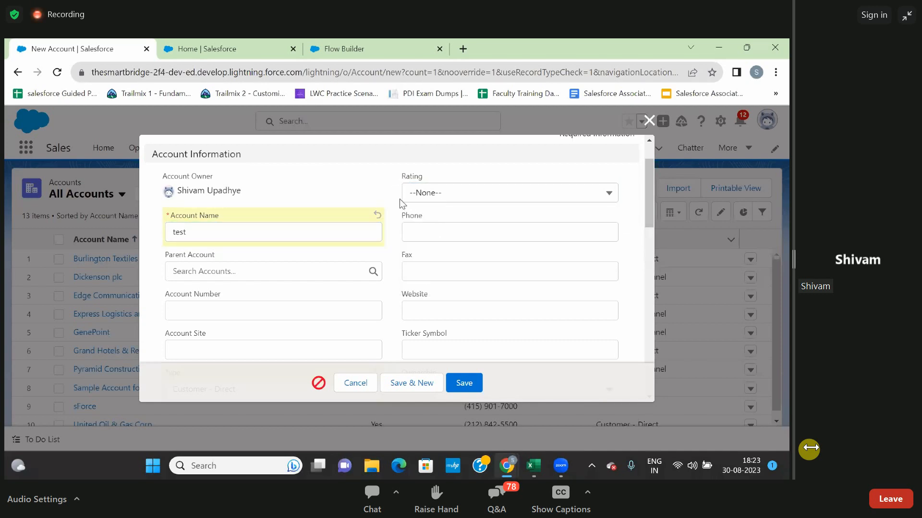
{"action": "scroll", "coordinate": [399, 198], "scroll_direction": "down", "scroll_amount": 1}
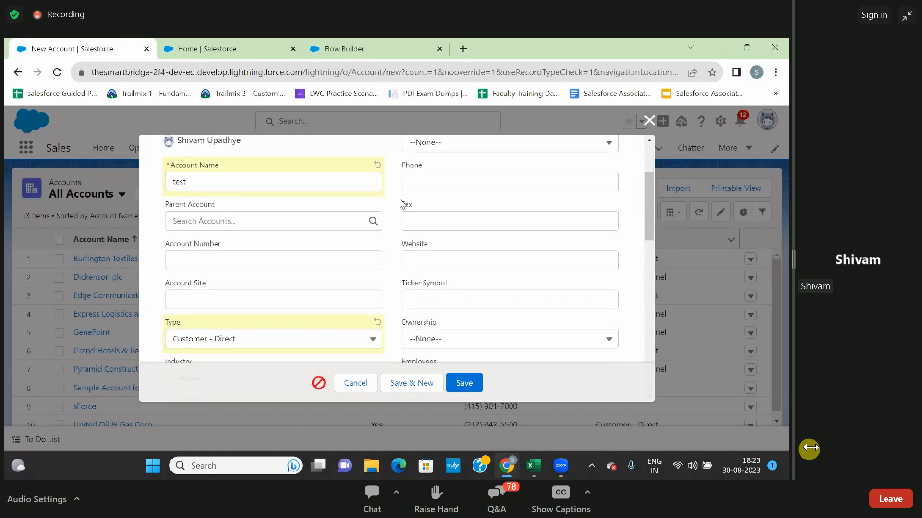
{"action": "left_click", "coordinate": [441, 145]}
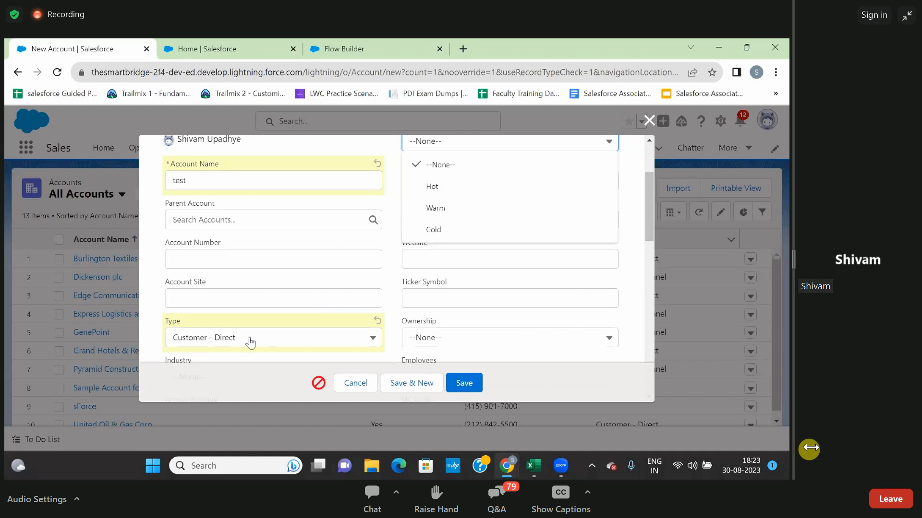
{"action": "left_click", "coordinate": [389, 292]}
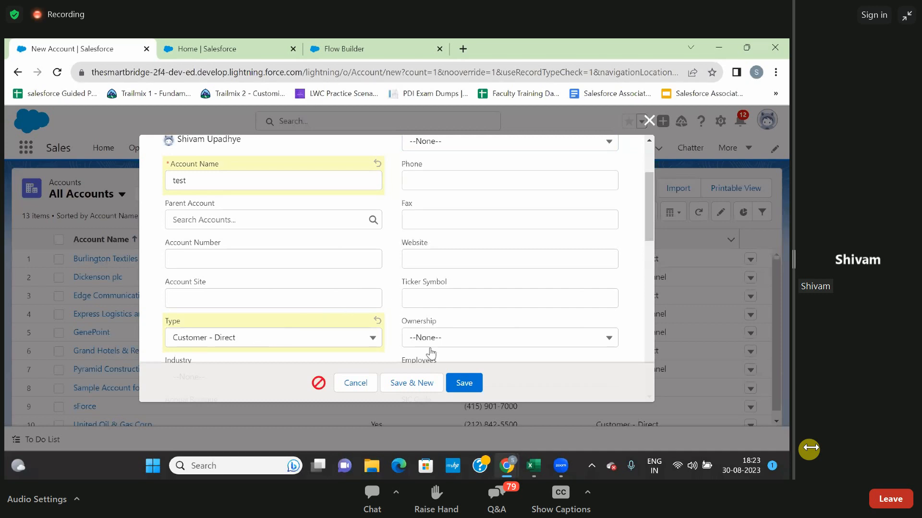
{"action": "left_click", "coordinate": [463, 383]}
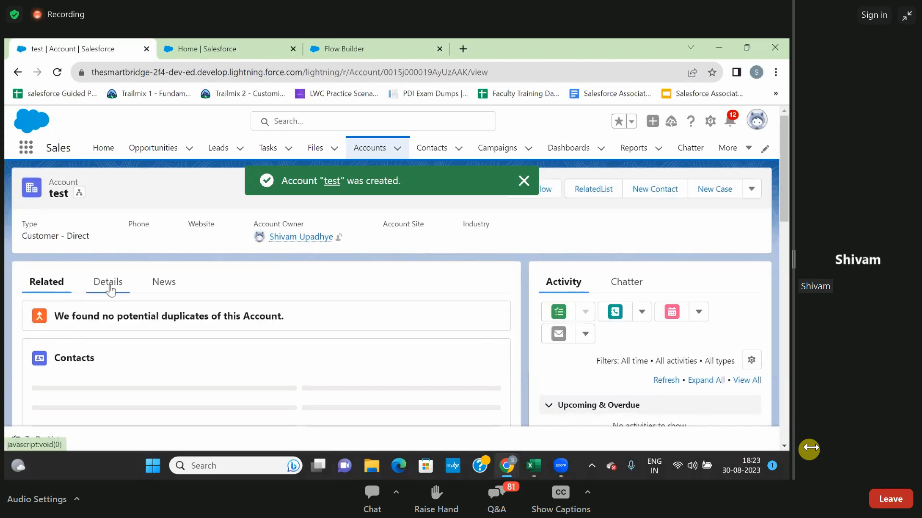
Examine the test account's detail fields, from Rating and Type down to the created and last modified information.
{"action": "left_click", "coordinate": [109, 285]}
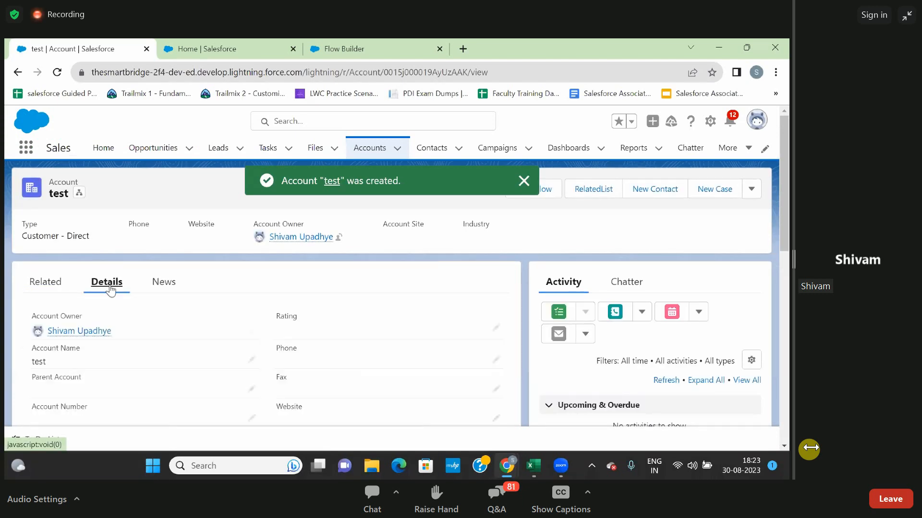
{"action": "scroll", "coordinate": [189, 350], "scroll_direction": "down", "scroll_amount": 2}
{"action": "scroll", "coordinate": [189, 355], "scroll_direction": "down", "scroll_amount": 1}
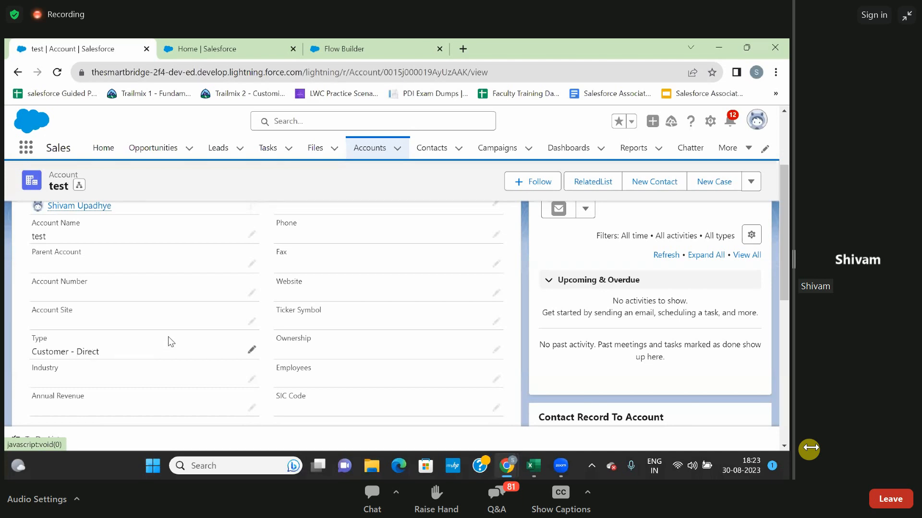
{"action": "scroll", "coordinate": [168, 342], "scroll_direction": "up", "scroll_amount": 3}
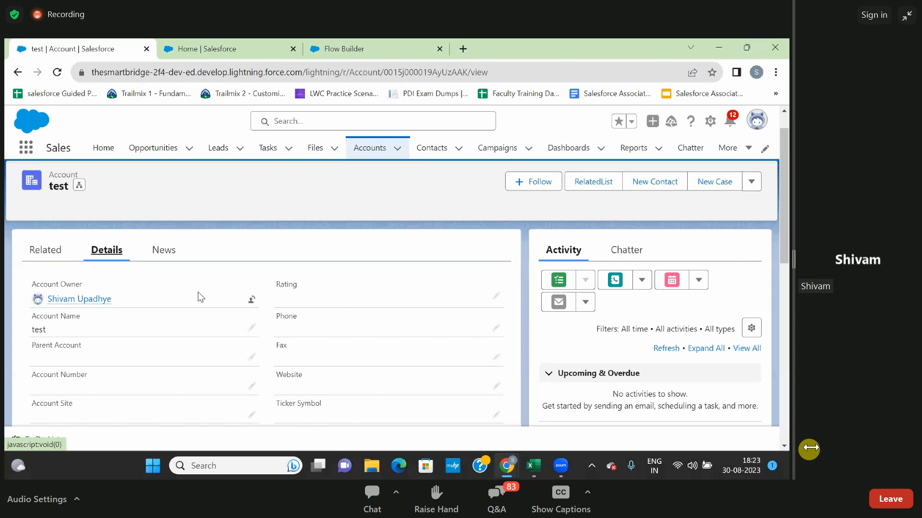
{"action": "scroll", "coordinate": [197, 292], "scroll_direction": "down", "scroll_amount": 2}
{"action": "scroll", "coordinate": [198, 292], "scroll_direction": "up", "scroll_amount": 1}
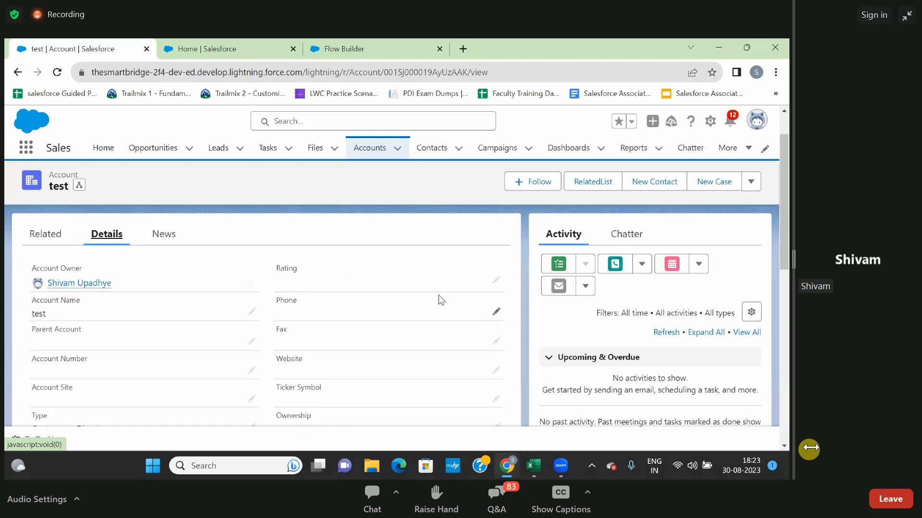
{"action": "scroll", "coordinate": [409, 281], "scroll_direction": "down", "scroll_amount": 5}
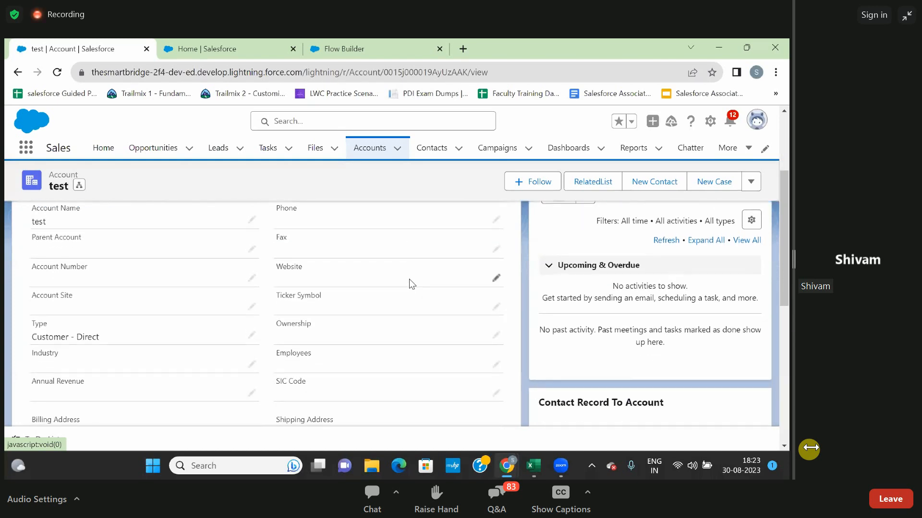
{"action": "scroll", "coordinate": [409, 279], "scroll_direction": "down", "scroll_amount": 3}
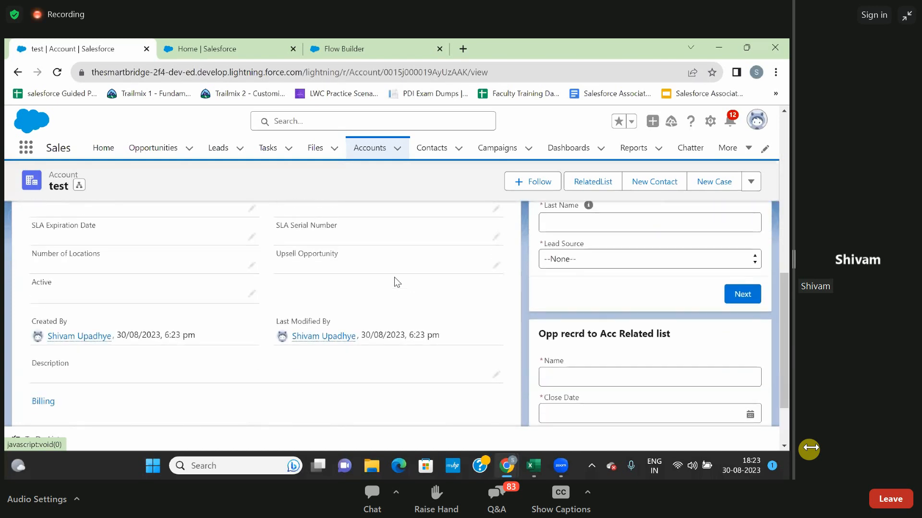
{"action": "scroll", "coordinate": [377, 272], "scroll_direction": "down", "scroll_amount": 2}
{"action": "scroll", "coordinate": [376, 272], "scroll_direction": "up", "scroll_amount": 4}
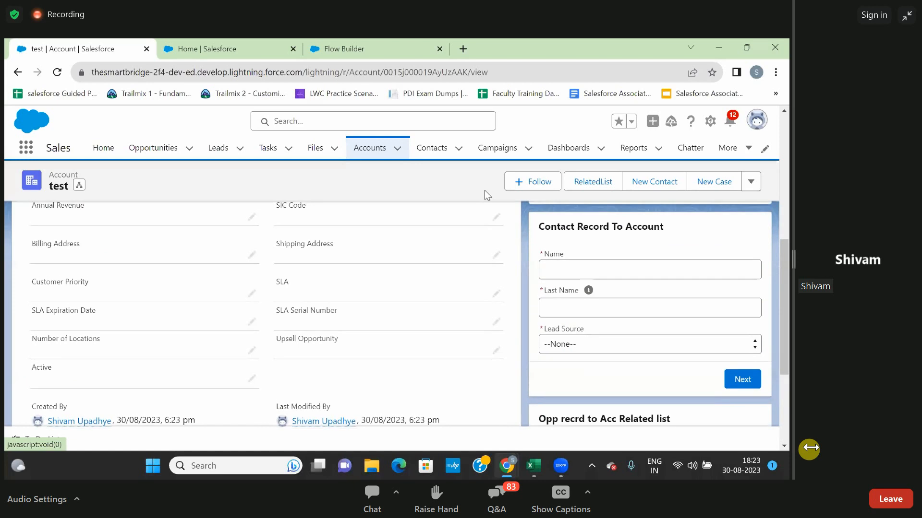
{"action": "scroll", "coordinate": [474, 237], "scroll_direction": "up", "scroll_amount": 2}
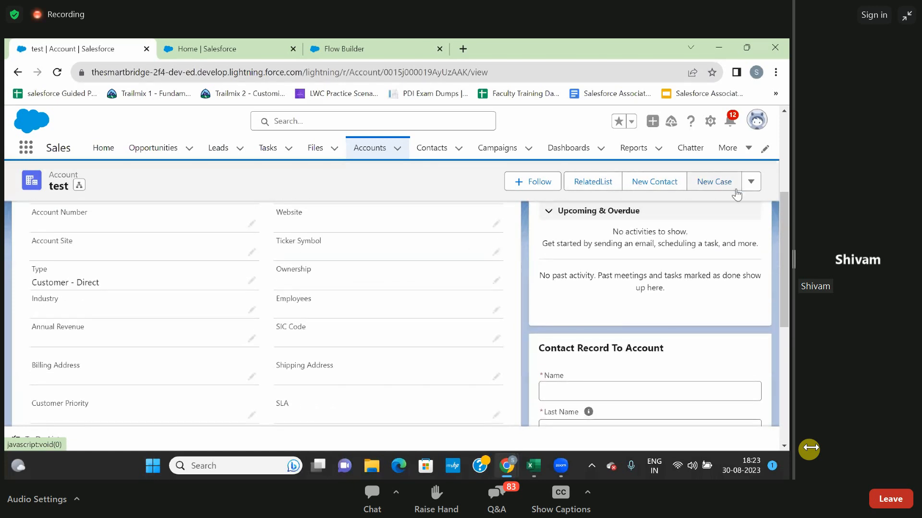
{"action": "scroll", "coordinate": [451, 261], "scroll_direction": "up", "scroll_amount": 3}
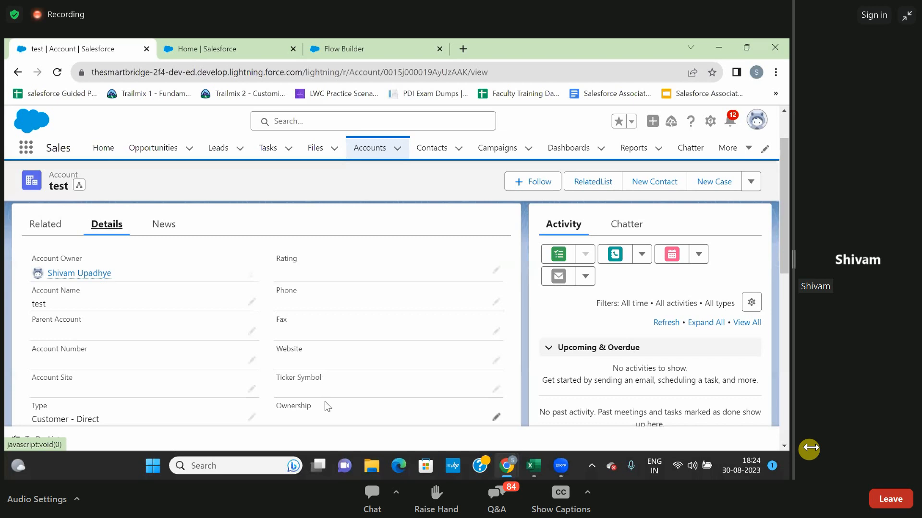
{"action": "scroll", "coordinate": [291, 353], "scroll_direction": "down", "scroll_amount": 2}
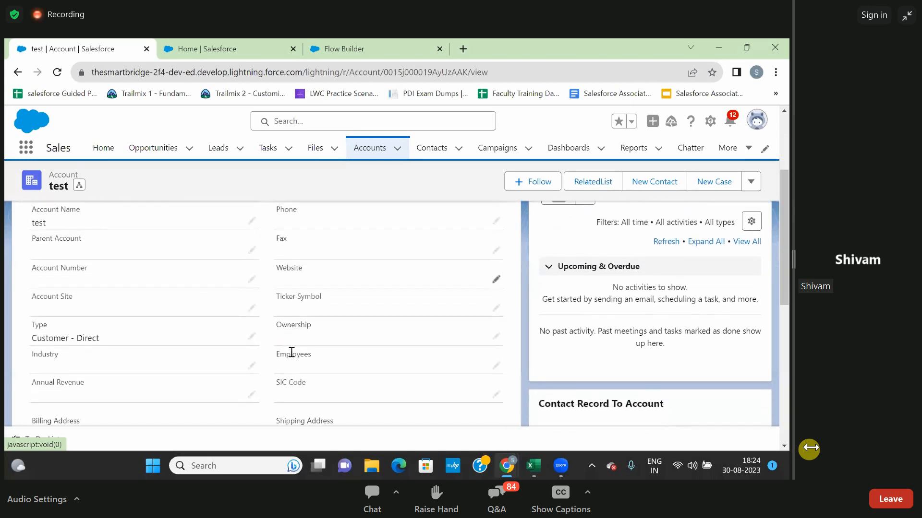
{"action": "scroll", "coordinate": [291, 352], "scroll_direction": "down", "scroll_amount": 1}
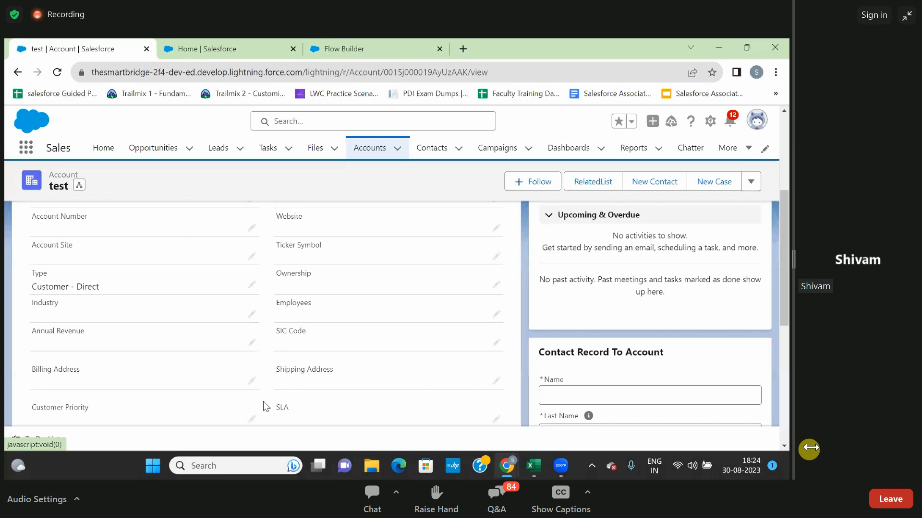
{"action": "scroll", "coordinate": [263, 402], "scroll_direction": "up", "scroll_amount": 3}
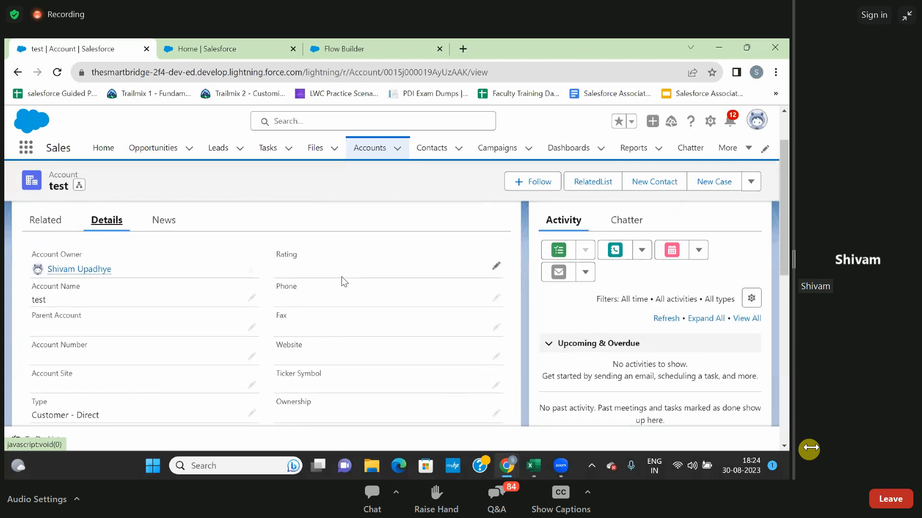
{"action": "scroll", "coordinate": [342, 276], "scroll_direction": "down", "scroll_amount": 3}
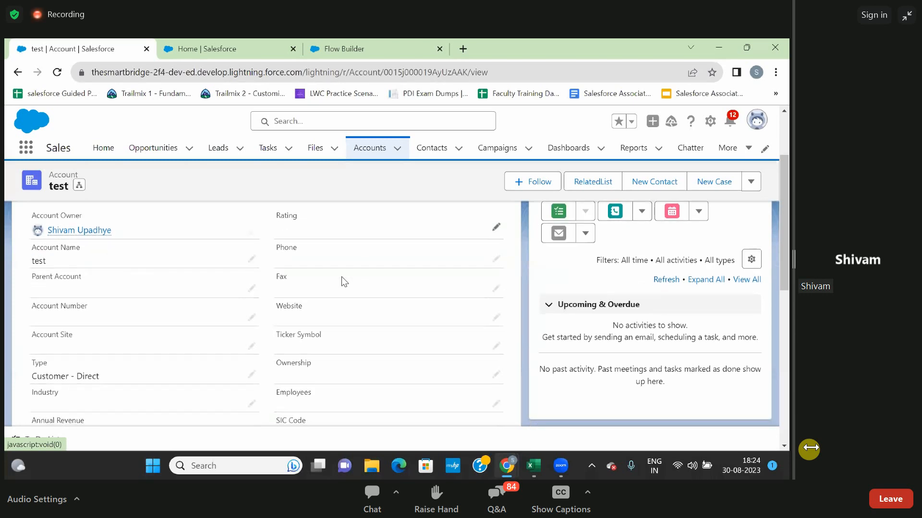
{"action": "scroll", "coordinate": [342, 277], "scroll_direction": "down", "scroll_amount": 4}
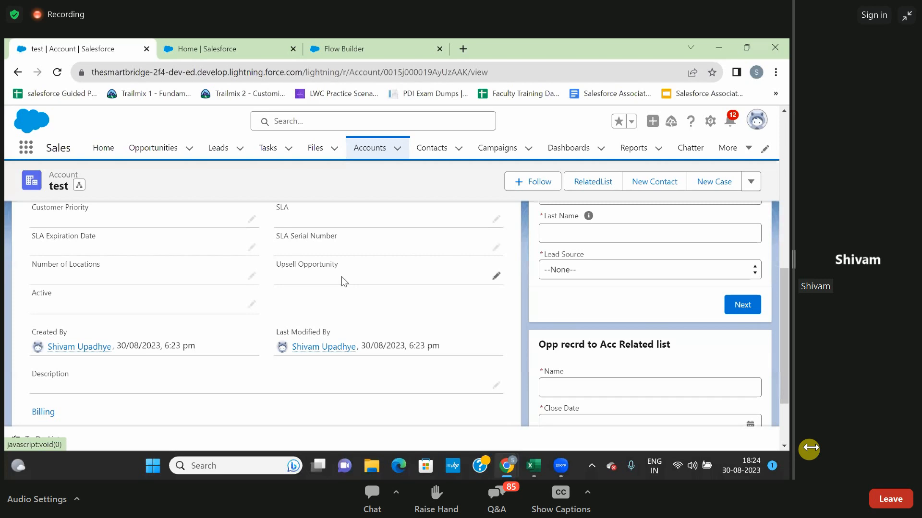
{"action": "scroll", "coordinate": [341, 281], "scroll_direction": "down", "scroll_amount": 1}
{"action": "scroll", "coordinate": [342, 279], "scroll_direction": "up", "scroll_amount": 7}
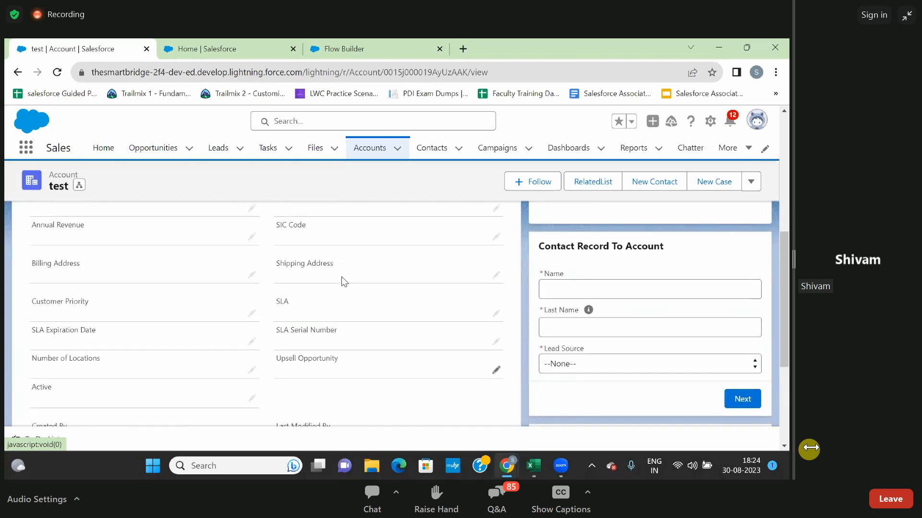
Set the test account's Industry to Agriculture and save the record.
{"action": "scroll", "coordinate": [341, 281], "scroll_direction": "down", "scroll_amount": 2}
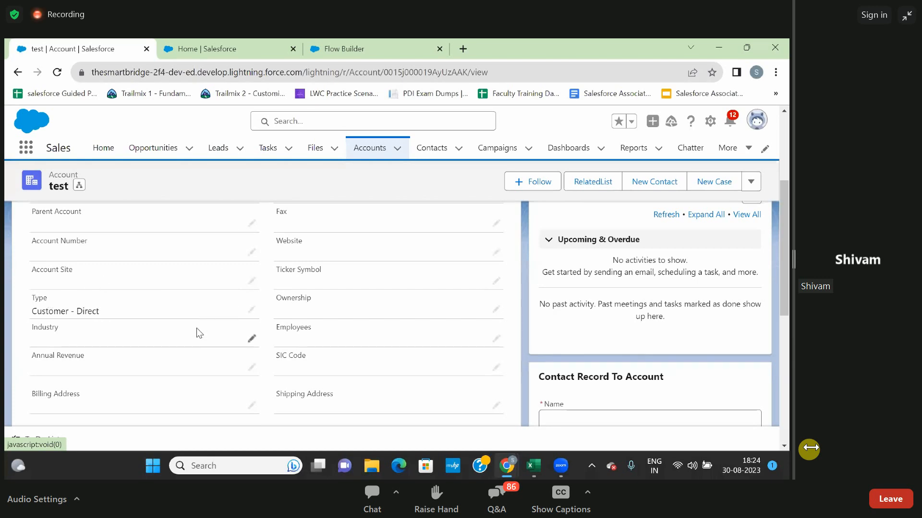
{"action": "left_click", "coordinate": [250, 339]}
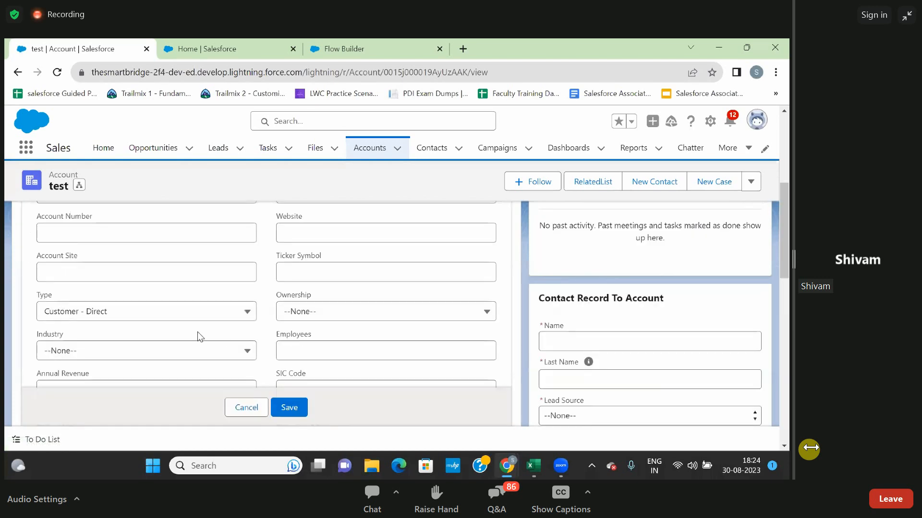
{"action": "scroll", "coordinate": [148, 358], "scroll_direction": "down", "scroll_amount": 1}
{"action": "left_click", "coordinate": [143, 317]}
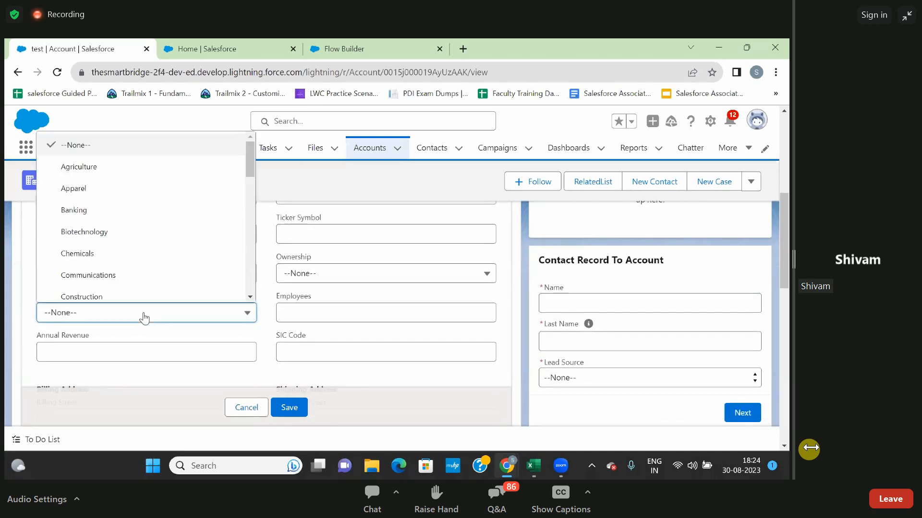
{"action": "left_click", "coordinate": [122, 173]}
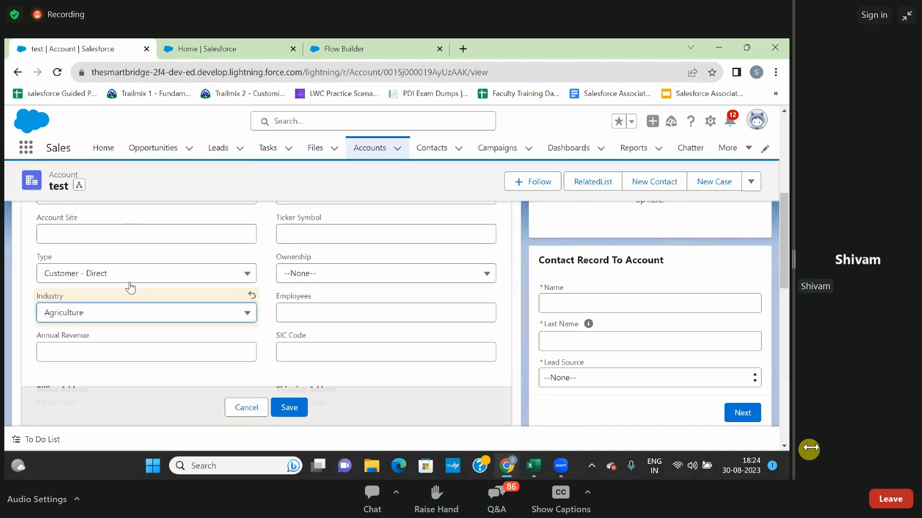
{"action": "scroll", "coordinate": [160, 326], "scroll_direction": "down", "scroll_amount": 1}
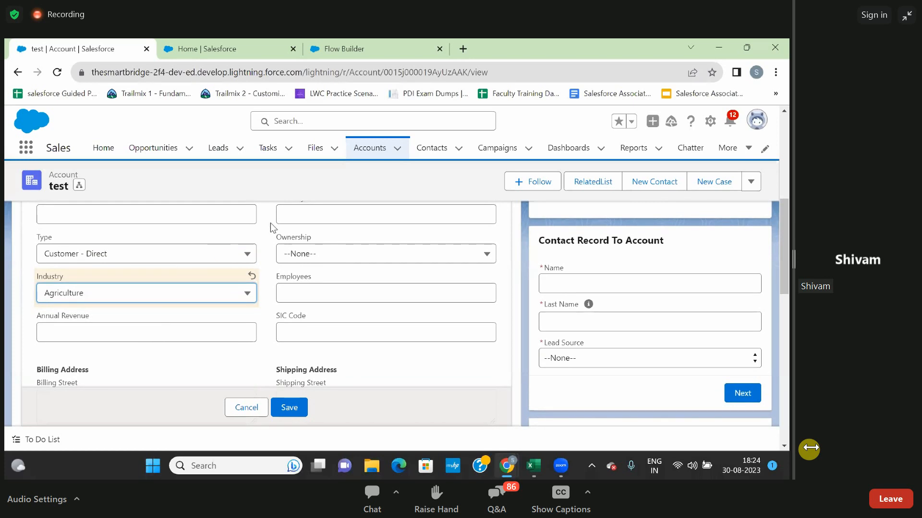
{"action": "scroll", "coordinate": [241, 237], "scroll_direction": "up", "scroll_amount": 8}
{"action": "scroll", "coordinate": [240, 237], "scroll_direction": "down", "scroll_amount": 8}
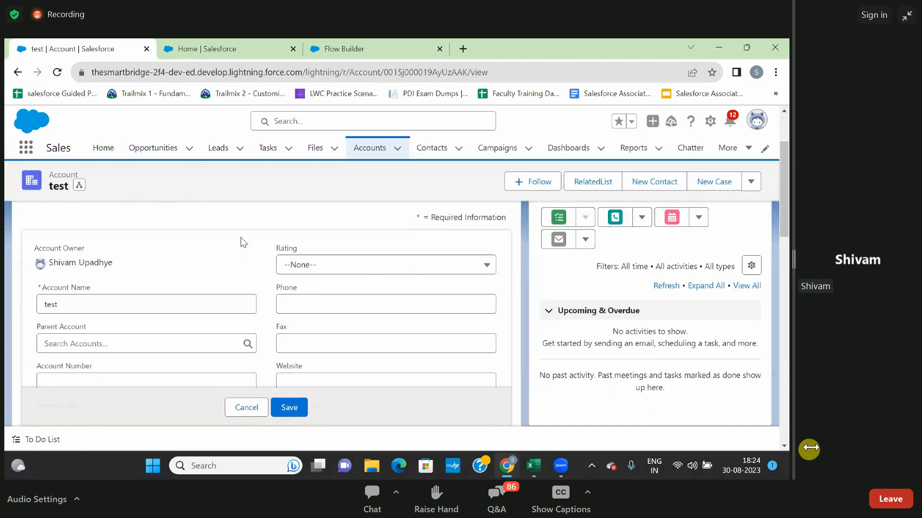
{"action": "left_click", "coordinate": [280, 407]}
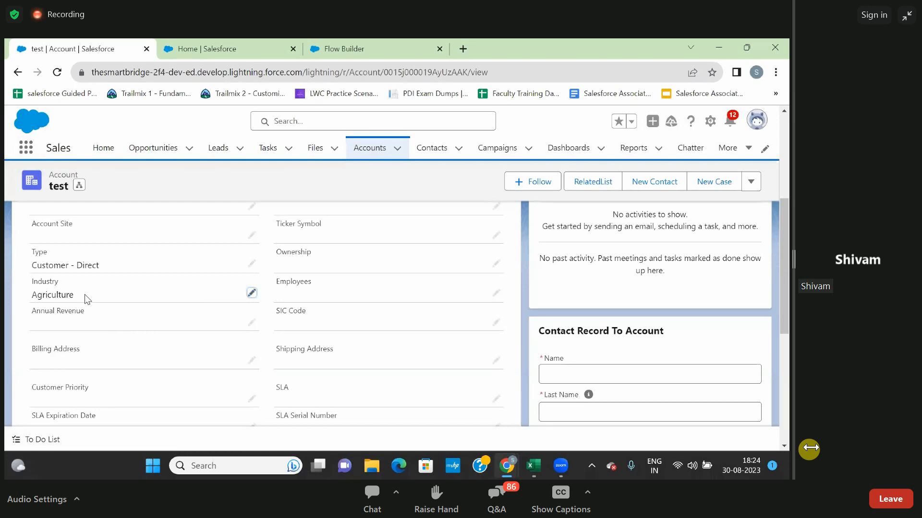
View the New Opportunity form from the test account's related lists and close it without saving.
{"action": "scroll", "coordinate": [84, 294], "scroll_direction": "up", "scroll_amount": 5}
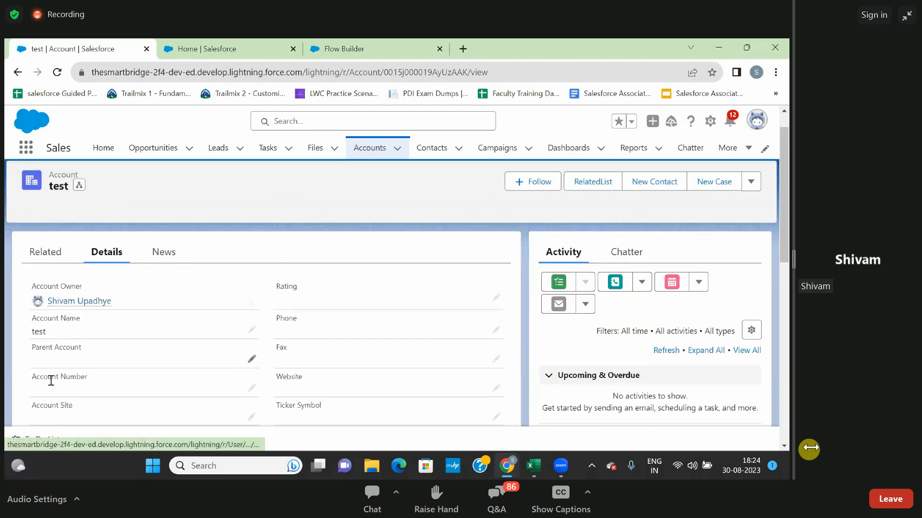
{"action": "left_click", "coordinate": [34, 262]}
{"action": "scroll", "coordinate": [97, 352], "scroll_direction": "down", "scroll_amount": 2}
{"action": "left_click", "coordinate": [481, 309]}
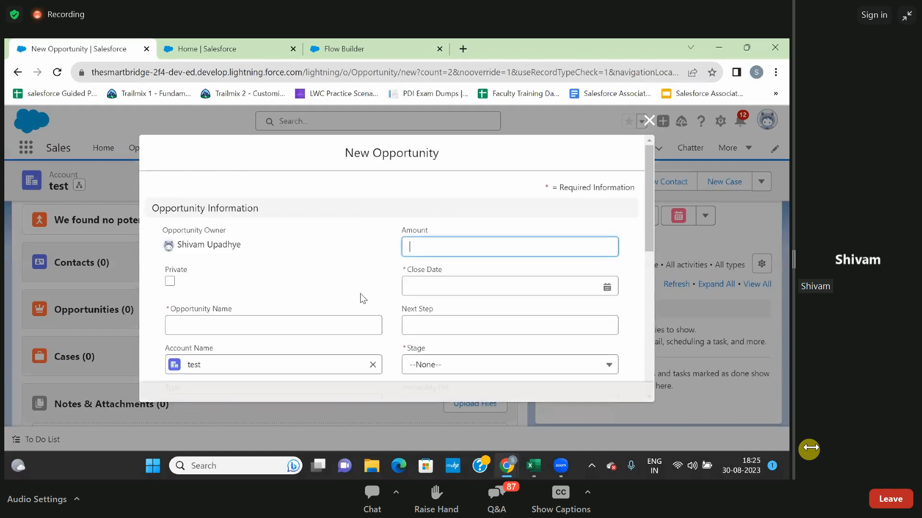
{"action": "left_click", "coordinate": [647, 122]}
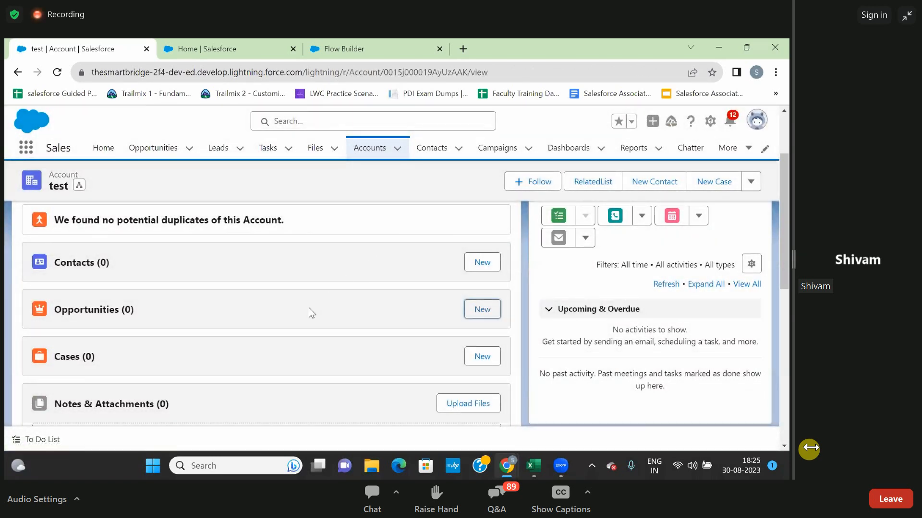
Review the test account's details again, checking the Type, Industry and last modified information.
{"action": "scroll", "coordinate": [215, 215], "scroll_direction": "up", "scroll_amount": 1}
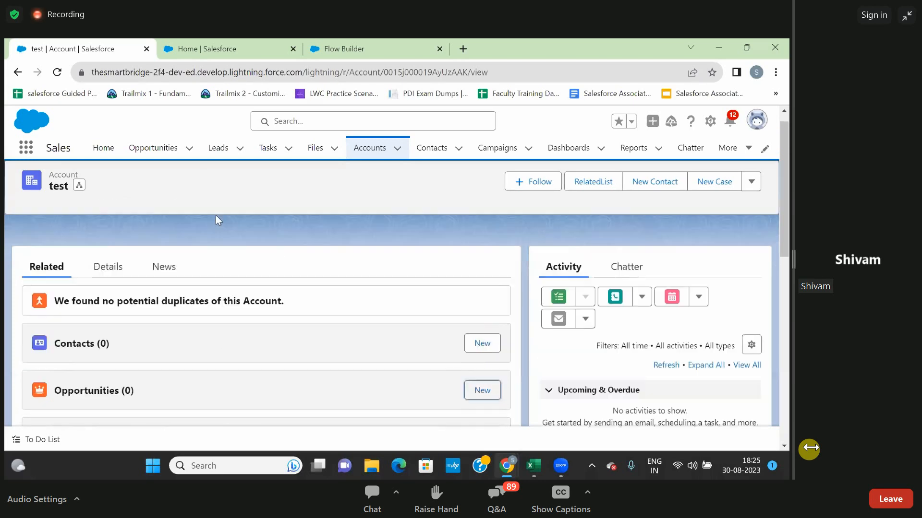
{"action": "left_click", "coordinate": [99, 288]}
{"action": "scroll", "coordinate": [99, 291], "scroll_direction": "down", "scroll_amount": 4}
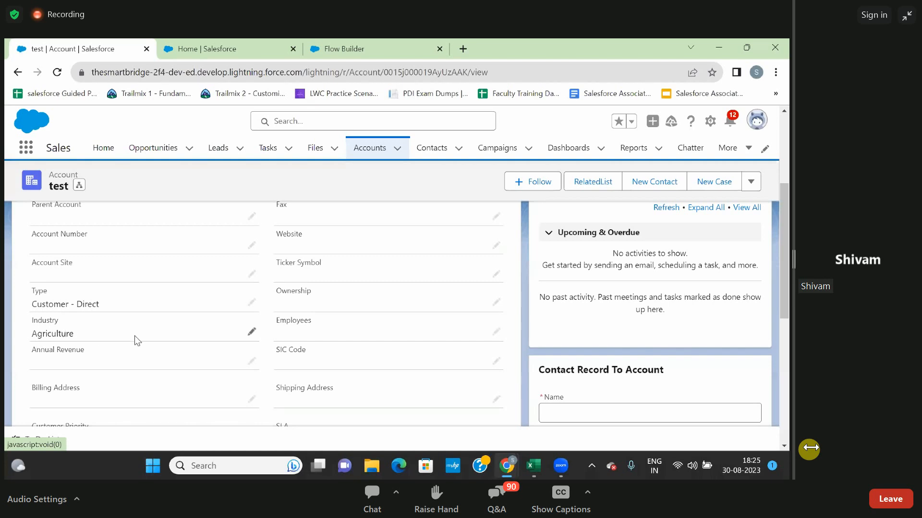
{"action": "scroll", "coordinate": [135, 335], "scroll_direction": "down", "scroll_amount": 2}
{"action": "scroll", "coordinate": [247, 367], "scroll_direction": "down", "scroll_amount": 2}
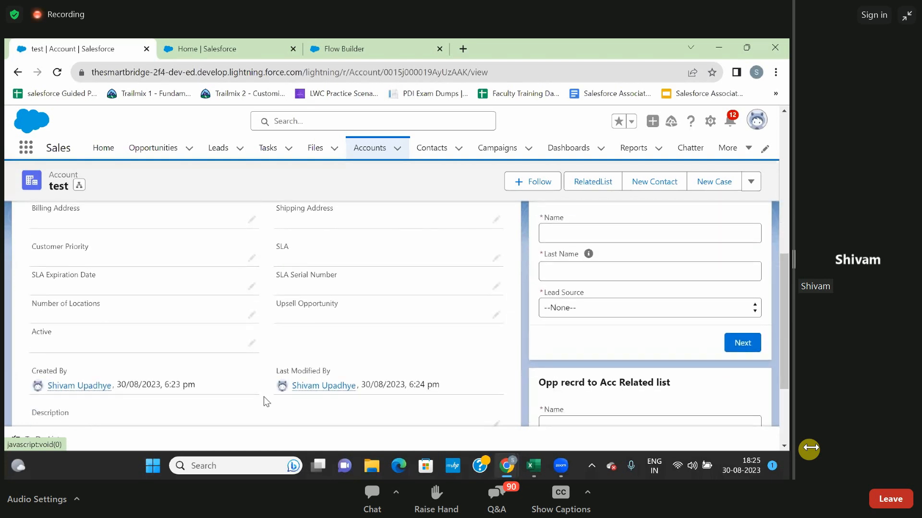
{"action": "scroll", "coordinate": [264, 396], "scroll_direction": "down", "scroll_amount": 1}
{"action": "scroll", "coordinate": [264, 397], "scroll_direction": "up", "scroll_amount": 5}
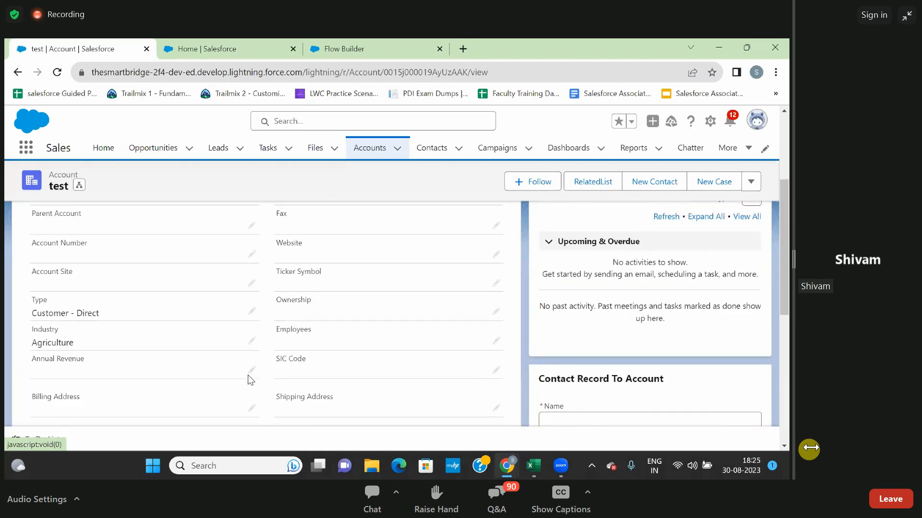
{"action": "scroll", "coordinate": [248, 378], "scroll_direction": "up", "scroll_amount": 2}
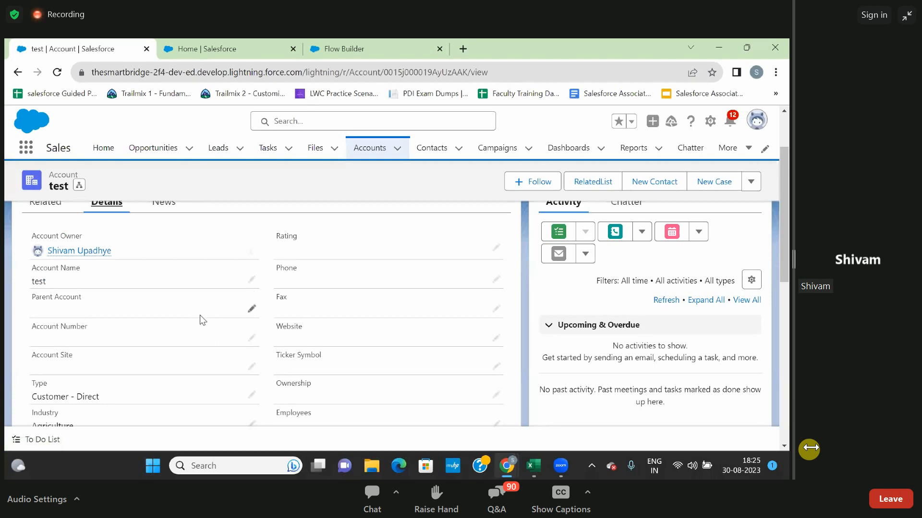
{"action": "scroll", "coordinate": [215, 316], "scroll_direction": "up", "scroll_amount": 2}
Compare the test account's related Contacts, Opportunities and Cases lists with its own detail fields.
{"action": "left_click", "coordinate": [51, 288]}
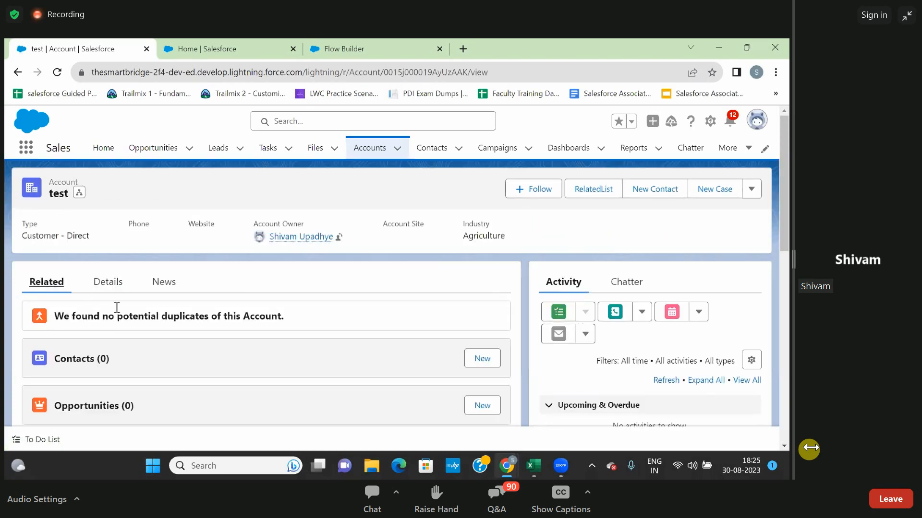
{"action": "scroll", "coordinate": [111, 317], "scroll_direction": "down", "scroll_amount": 2}
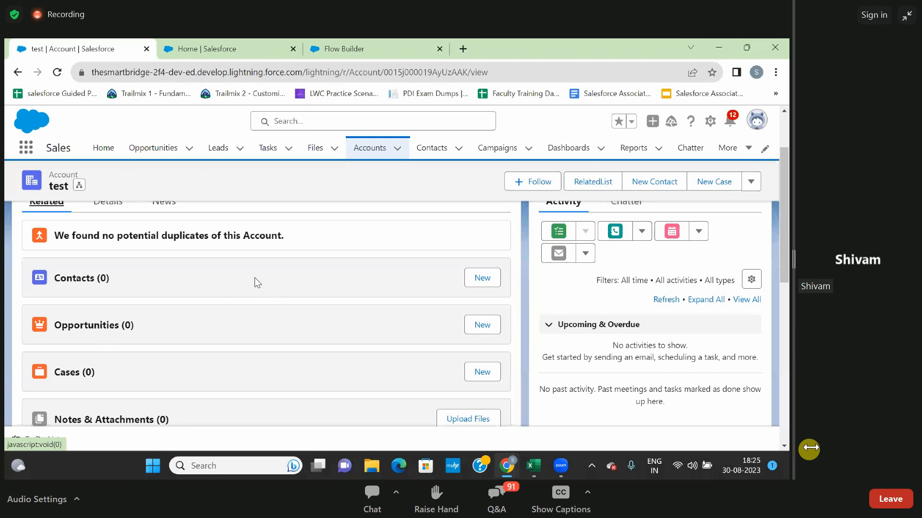
{"action": "left_click", "coordinate": [102, 204]}
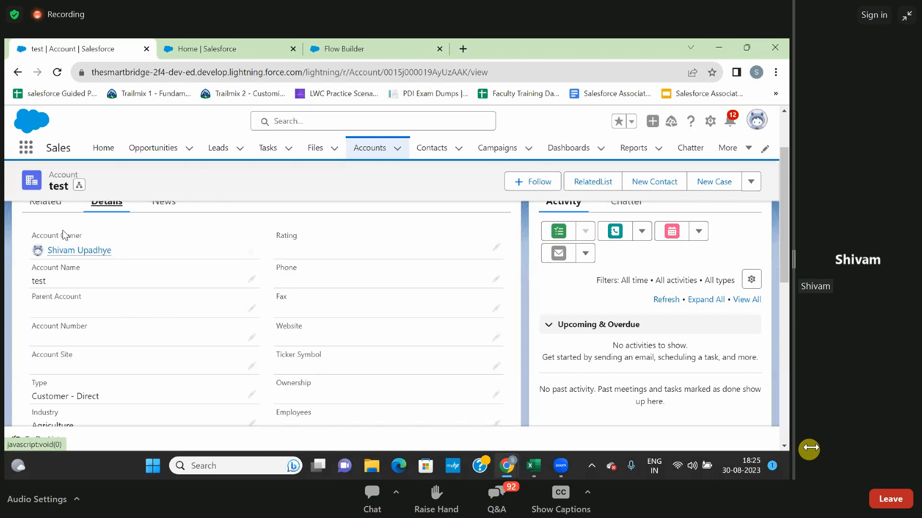
{"action": "left_click", "coordinate": [45, 213]}
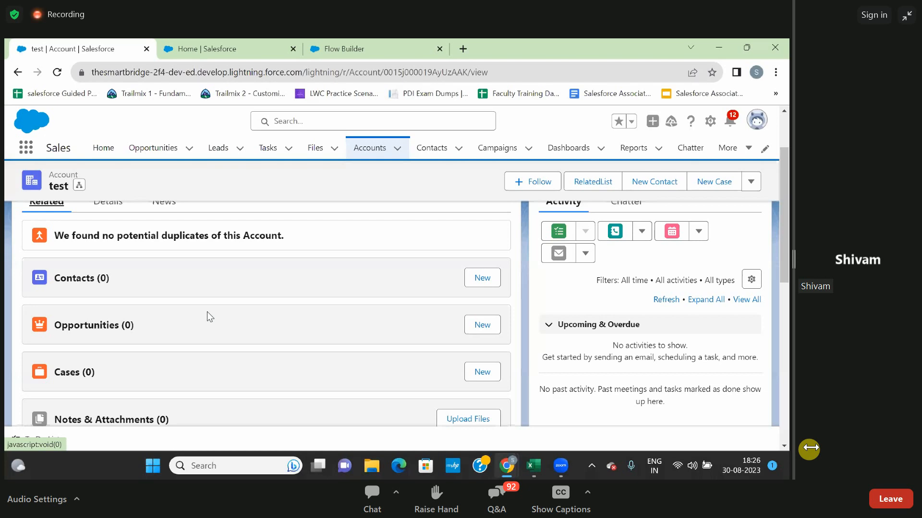
{"action": "scroll", "coordinate": [190, 258], "scroll_direction": "up", "scroll_amount": 2}
{"action": "left_click", "coordinate": [113, 275]}
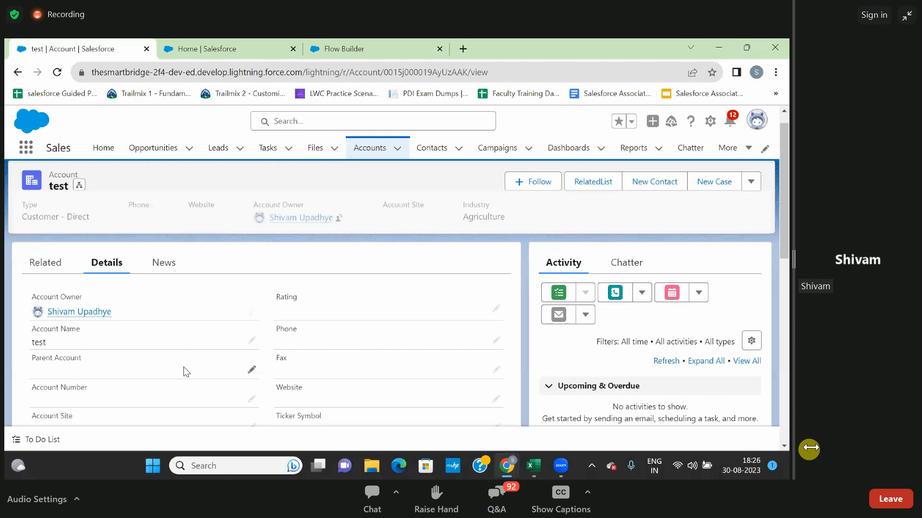
Review the test account's detail fields once more, and return to its related lists.
{"action": "scroll", "coordinate": [183, 367], "scroll_direction": "down", "scroll_amount": 4}
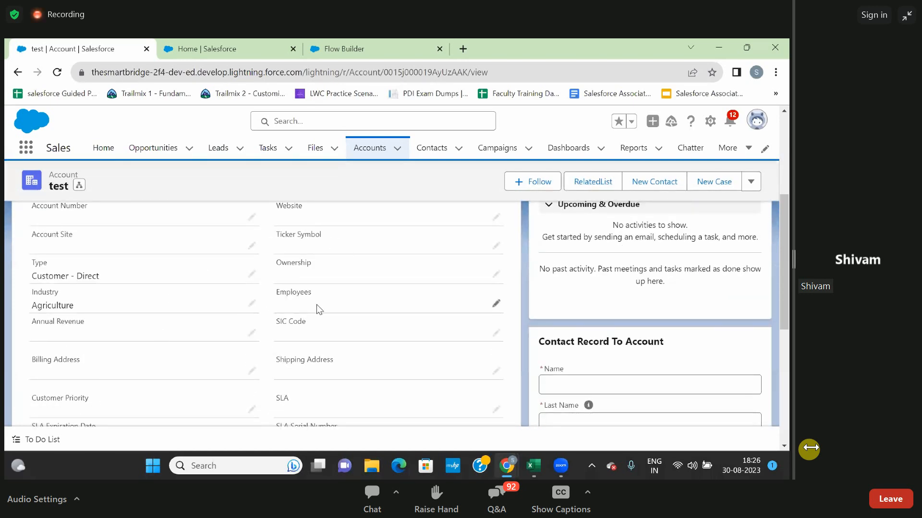
{"action": "scroll", "coordinate": [298, 315], "scroll_direction": "down", "scroll_amount": 1}
{"action": "scroll", "coordinate": [298, 315], "scroll_direction": "down", "scroll_amount": 2}
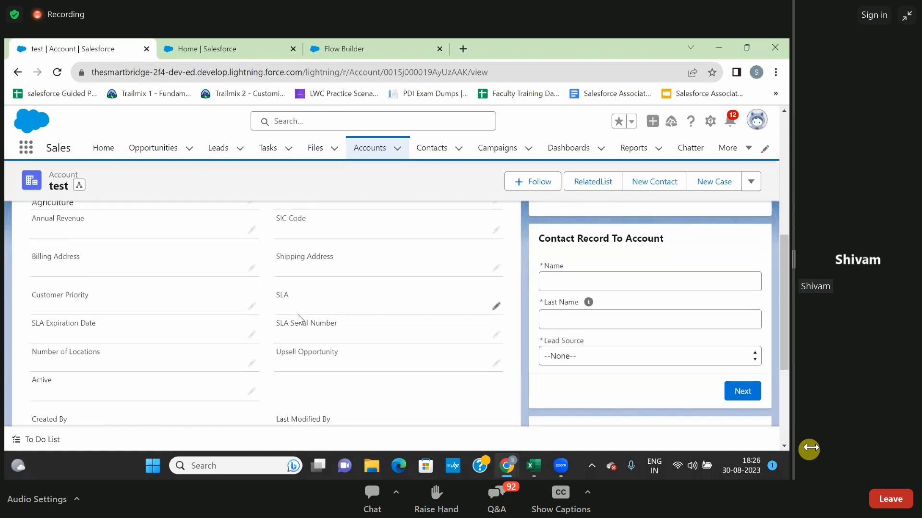
{"action": "scroll", "coordinate": [297, 315], "scroll_direction": "up", "scroll_amount": 3}
{"action": "scroll", "coordinate": [297, 317], "scroll_direction": "up", "scroll_amount": 3}
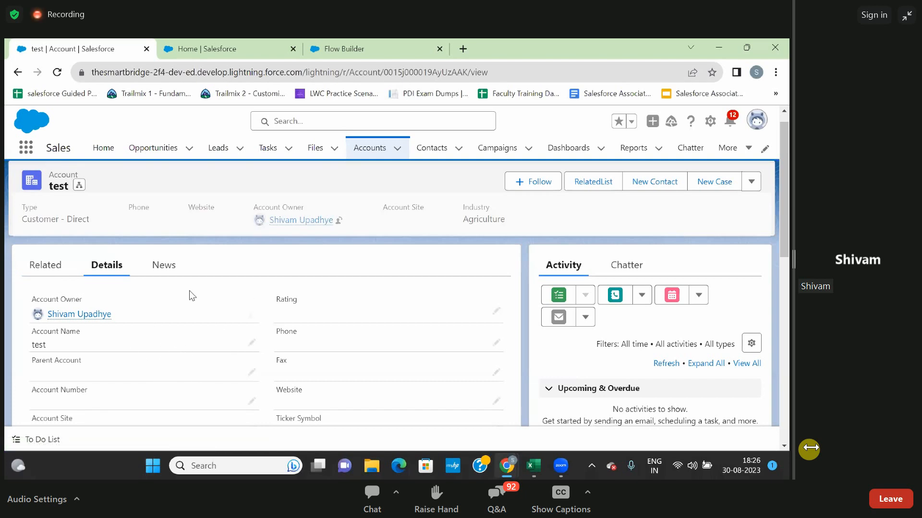
{"action": "left_click", "coordinate": [43, 268]}
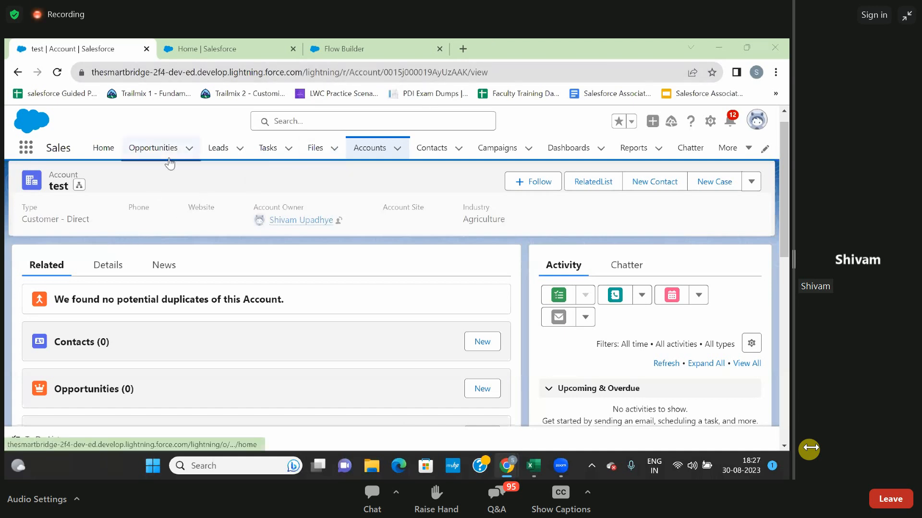
Start a new contact with the salutation Mr. and the last name SDF.
{"action": "left_click", "coordinate": [432, 152]}
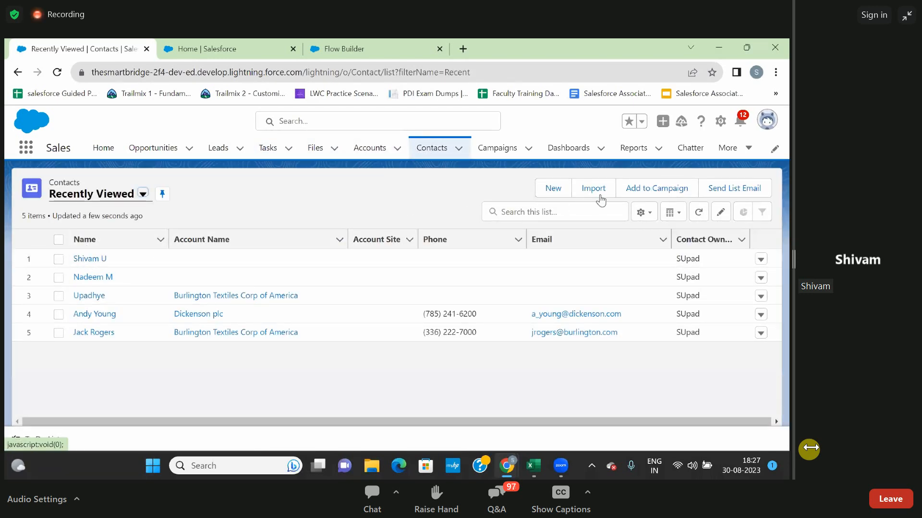
{"action": "left_click", "coordinate": [548, 190]}
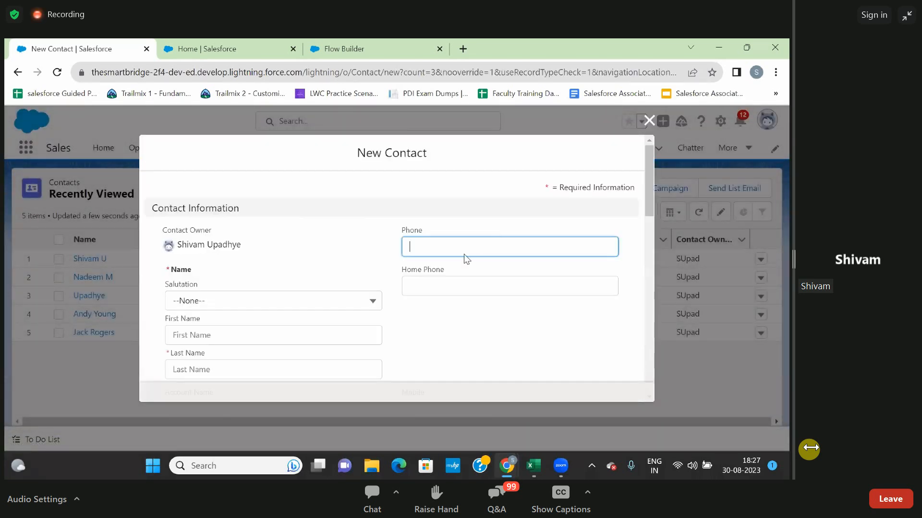
{"action": "left_click", "coordinate": [246, 309]}
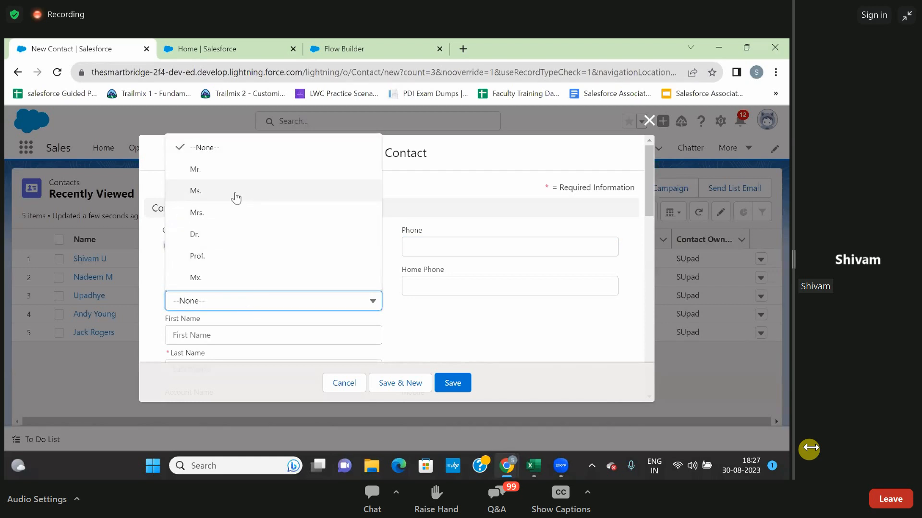
{"action": "left_click", "coordinate": [231, 174]}
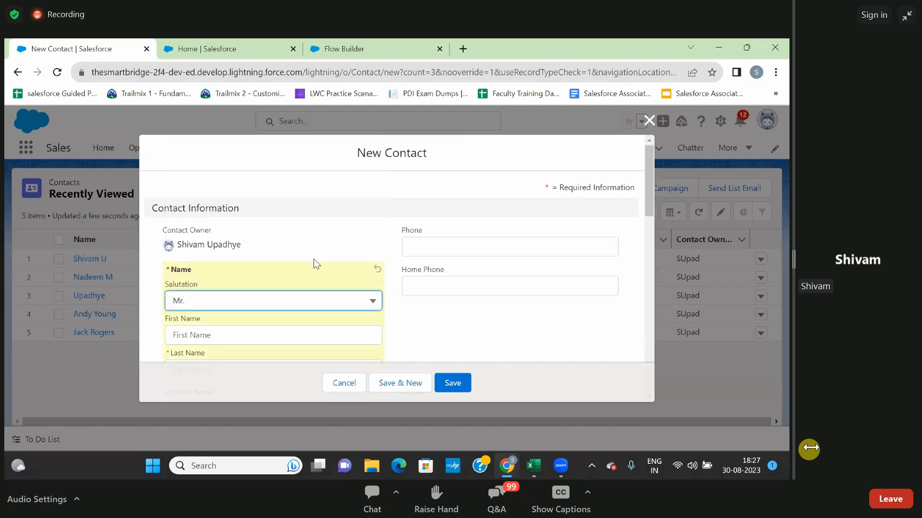
{"action": "scroll", "coordinate": [312, 262], "scroll_direction": "down", "scroll_amount": 2}
{"action": "left_click", "coordinate": [233, 287]}
{"action": "type", "text": "aSDF"}
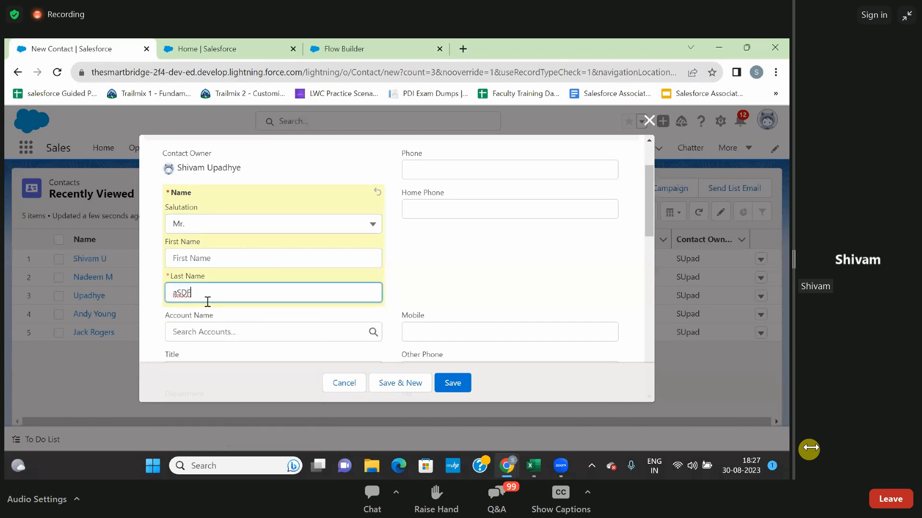
{"action": "key", "text": "BackSpace"}
{"action": "scroll", "coordinate": [288, 297], "scroll_direction": "up", "scroll_amount": 2}
{"action": "scroll", "coordinate": [287, 296], "scroll_direction": "down", "scroll_amount": 3}
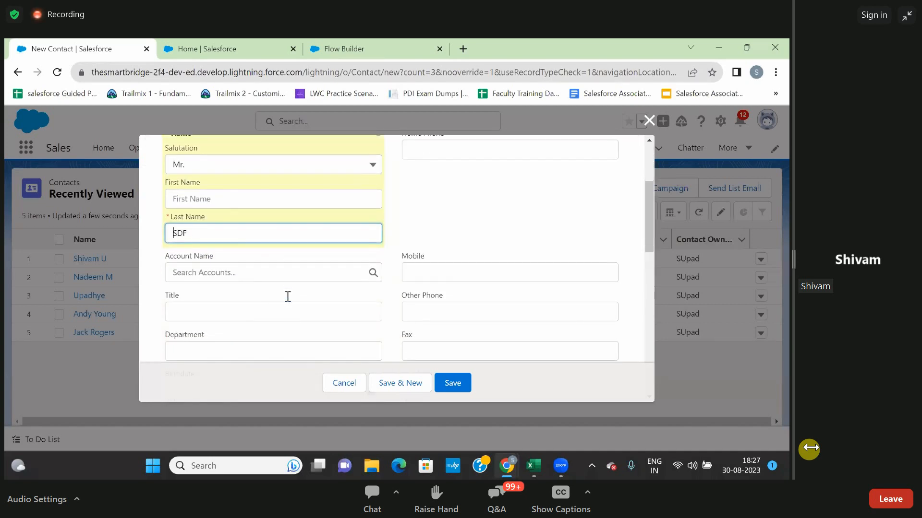
Choose Burlington Textiles Corp of America as the new contact's account, and close the form without saving.
{"action": "left_click", "coordinate": [236, 273]}
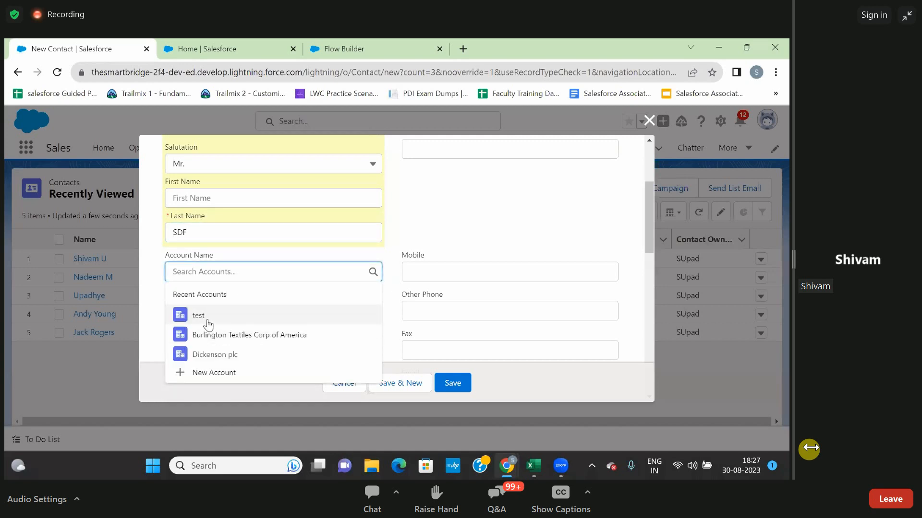
{"action": "left_click", "coordinate": [210, 333]}
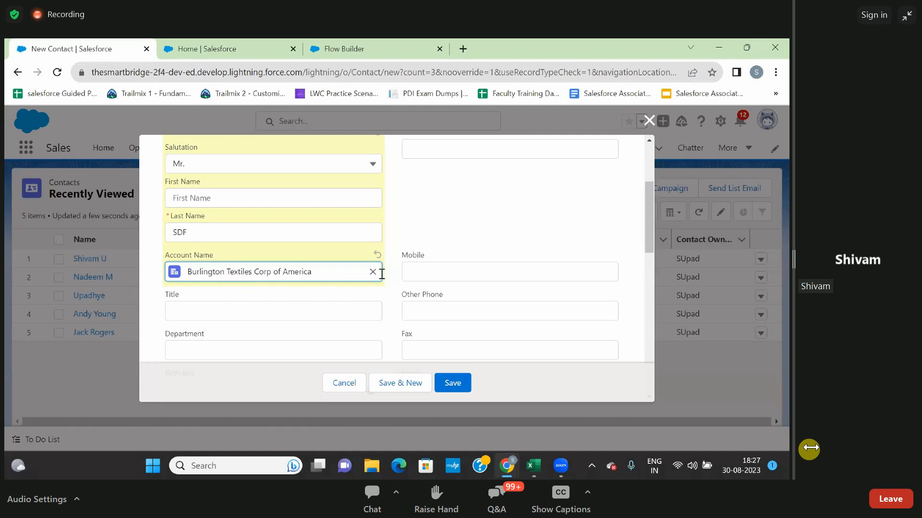
{"action": "left_click", "coordinate": [446, 275]}
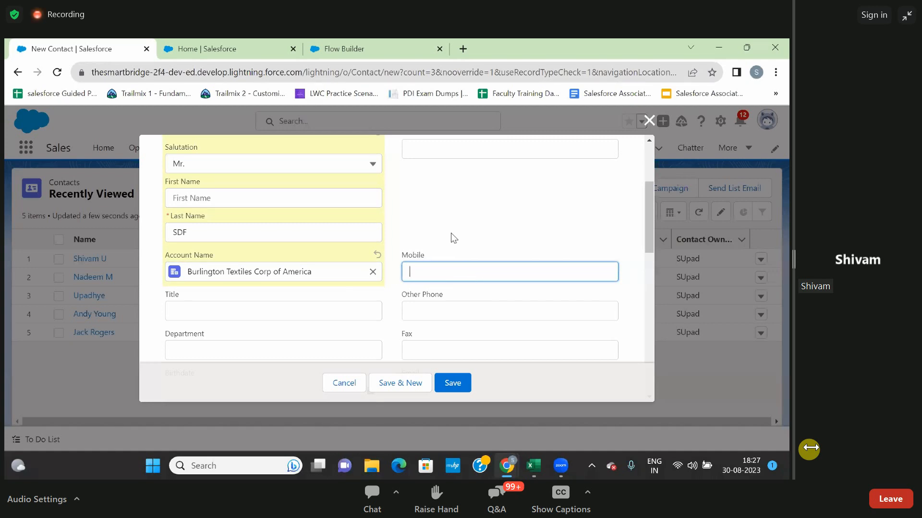
{"action": "left_click", "coordinate": [648, 122]}
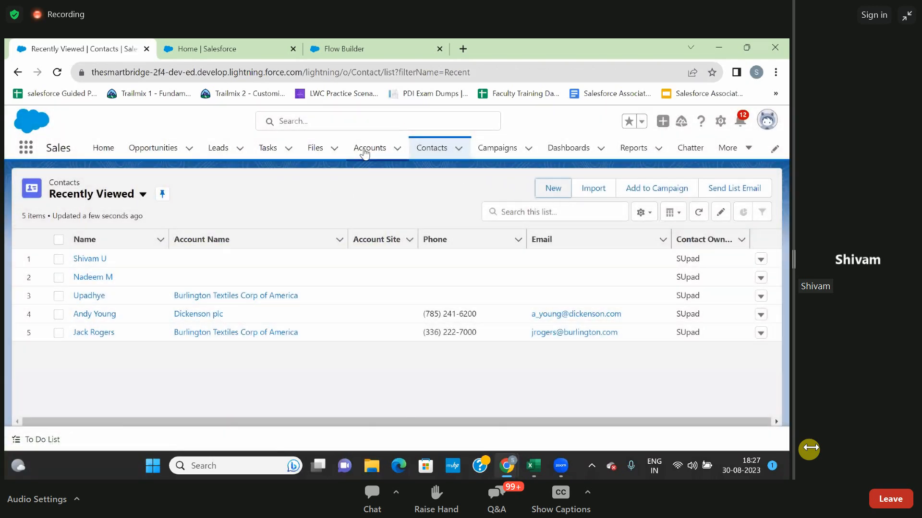
Open the Burlington Textiles Corp of America account and examine its detail fields.
{"action": "left_click", "coordinate": [365, 148]}
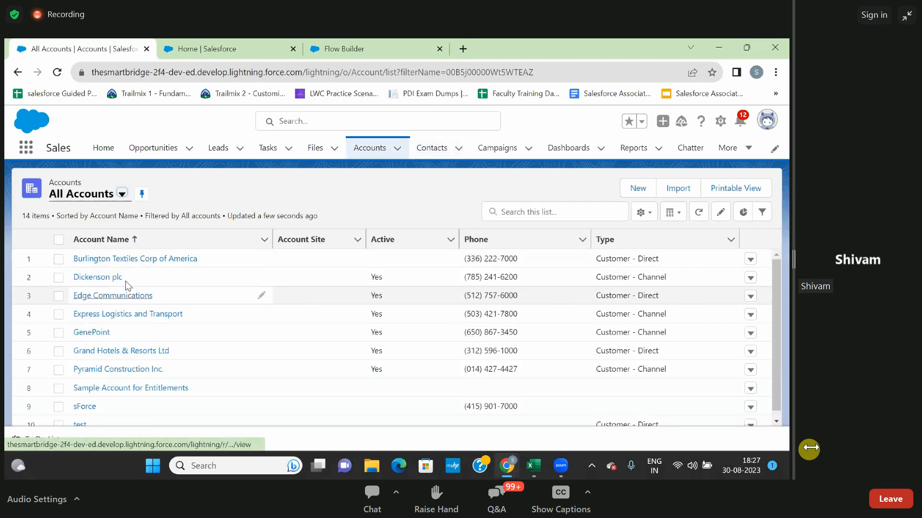
{"action": "left_click", "coordinate": [120, 262]}
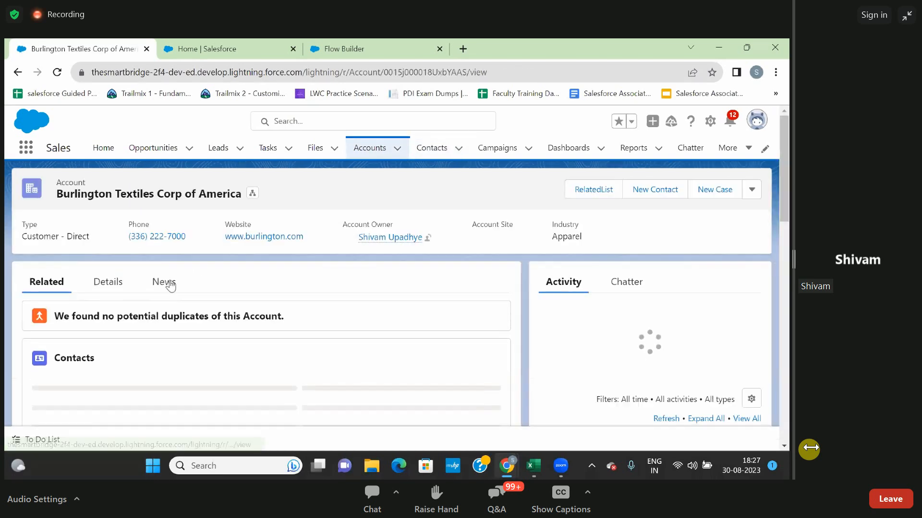
{"action": "left_click", "coordinate": [115, 277]}
{"action": "scroll", "coordinate": [186, 321], "scroll_direction": "down", "scroll_amount": 2}
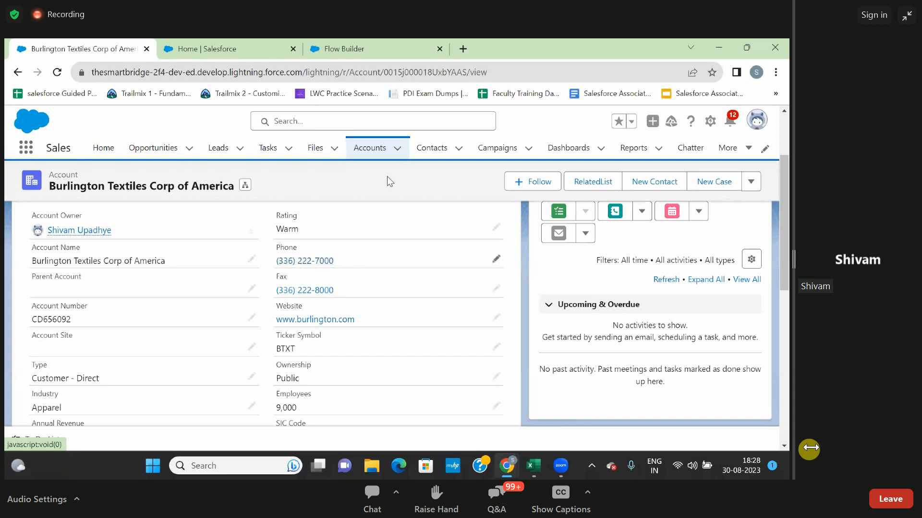
Open another New Contact form and view the recent accounts offered for its Account Name, without choosing one.
{"action": "left_click", "coordinate": [431, 148]}
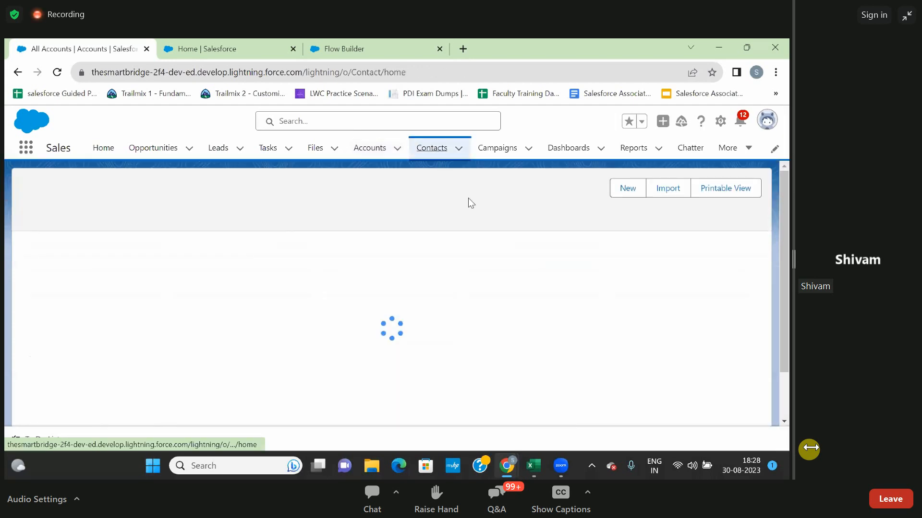
{"action": "left_click", "coordinate": [551, 190]}
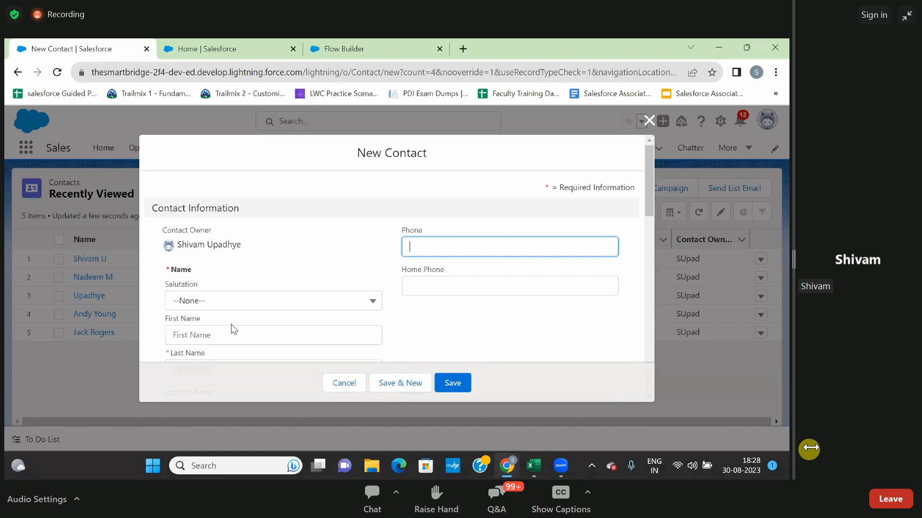
{"action": "scroll", "coordinate": [231, 324], "scroll_direction": "down", "scroll_amount": 3}
{"action": "left_click", "coordinate": [231, 322]}
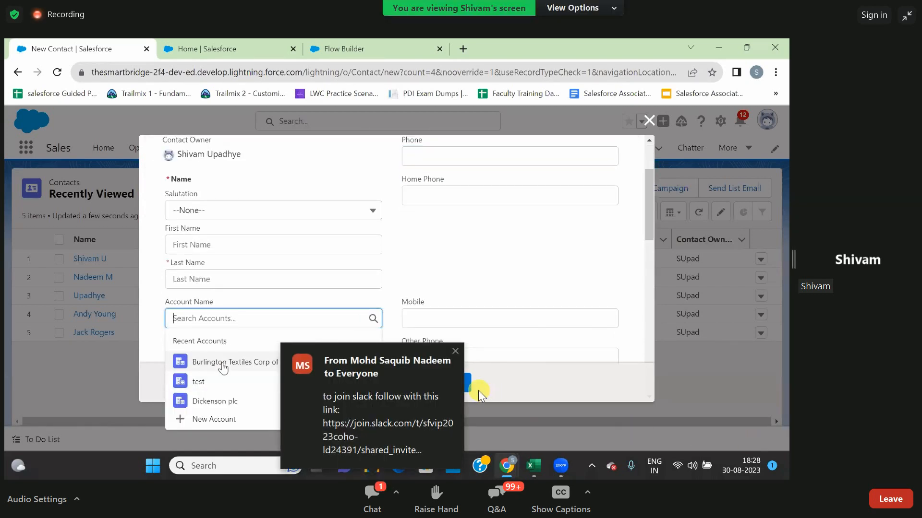
{"action": "left_click", "coordinate": [455, 353]}
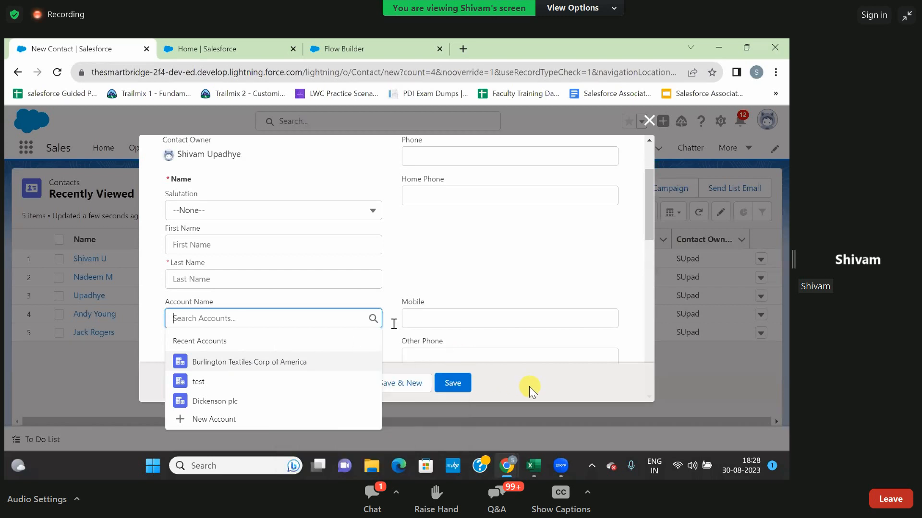
{"action": "left_click", "coordinate": [449, 320]}
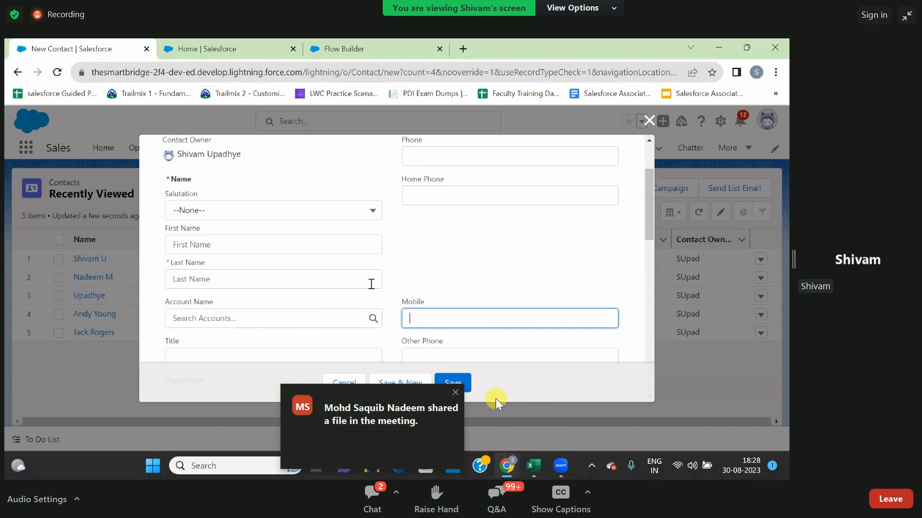
{"action": "left_click", "coordinate": [455, 392]}
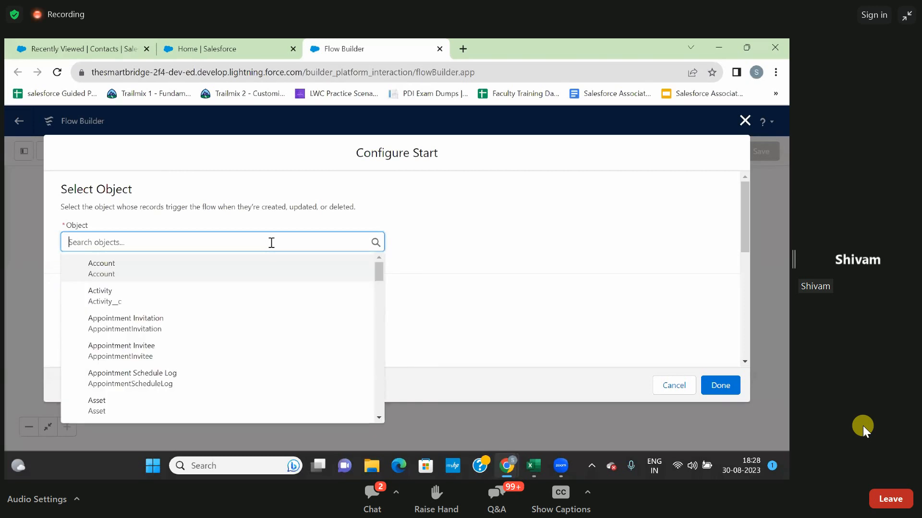
Set Contact as the object that triggers the new flow in Flow Builder.
{"action": "type", "text": "contac"}
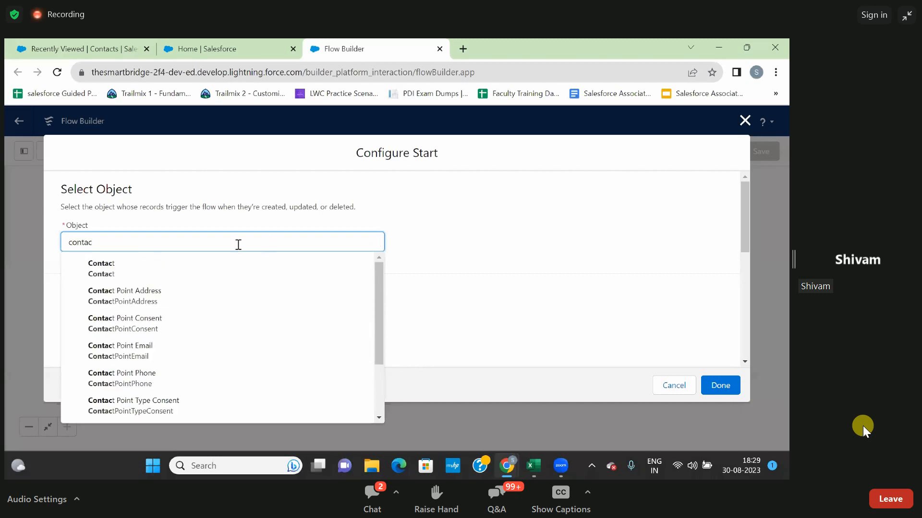
{"action": "left_click", "coordinate": [125, 275]}
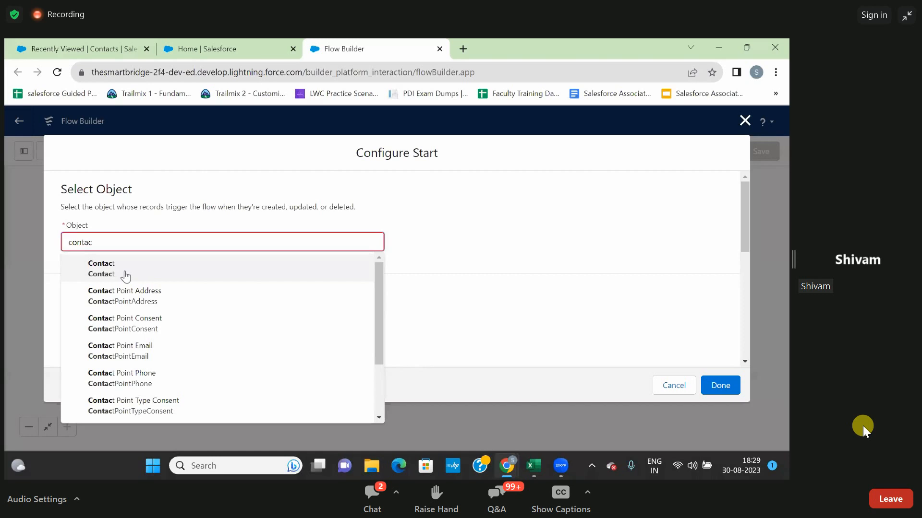
{"action": "left_click", "coordinate": [270, 270]}
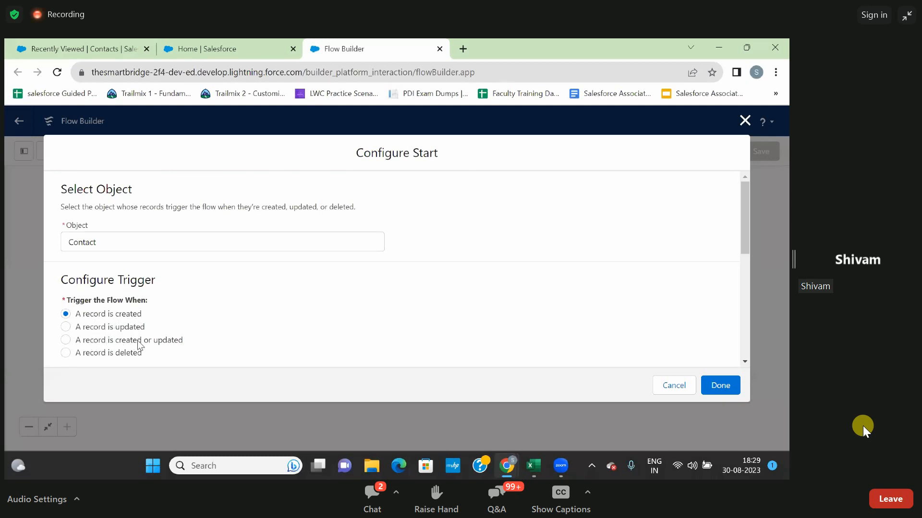
Review the trigger and entry condition options, keep Condition Requirements at None, and optimize the flow for Fast Field Updates.
{"action": "scroll", "coordinate": [226, 323], "scroll_direction": "down", "scroll_amount": 2}
{"action": "scroll", "coordinate": [226, 323], "scroll_direction": "up", "scroll_amount": 1}
{"action": "scroll", "coordinate": [225, 328], "scroll_direction": "up", "scroll_amount": 1}
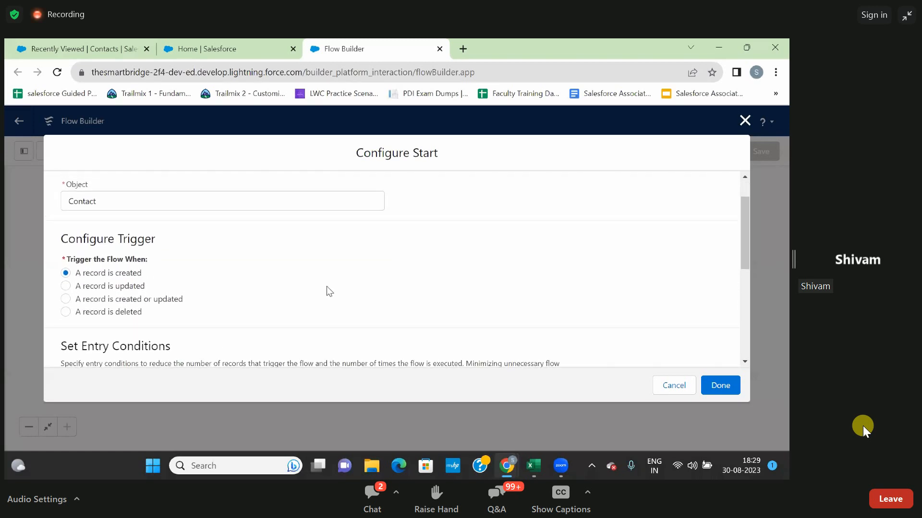
{"action": "scroll", "coordinate": [504, 290], "scroll_direction": "down", "scroll_amount": 4}
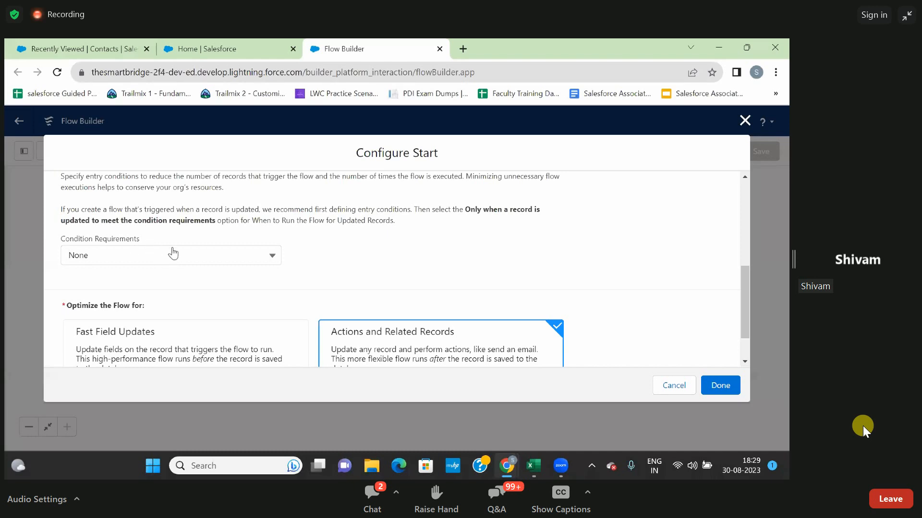
{"action": "left_click", "coordinate": [178, 255]}
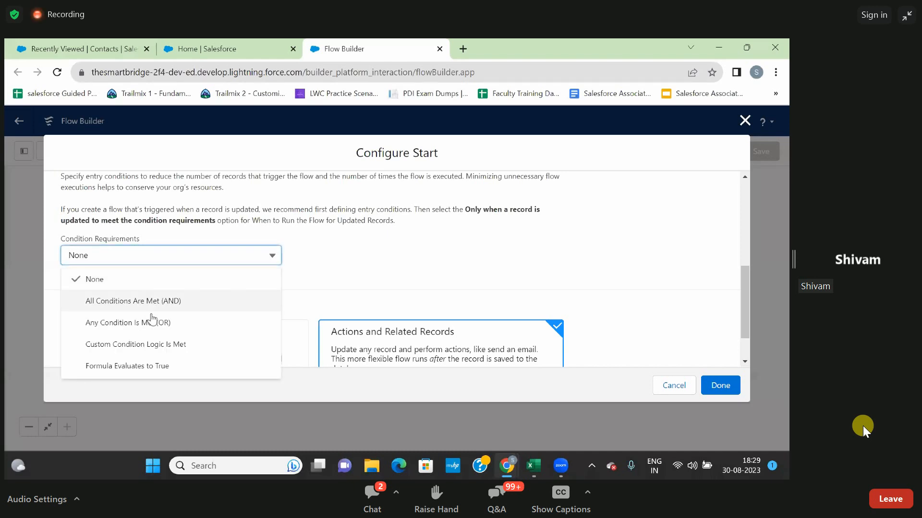
{"action": "left_click", "coordinate": [227, 237]}
{"action": "scroll", "coordinate": [227, 238], "scroll_direction": "down", "scroll_amount": 1}
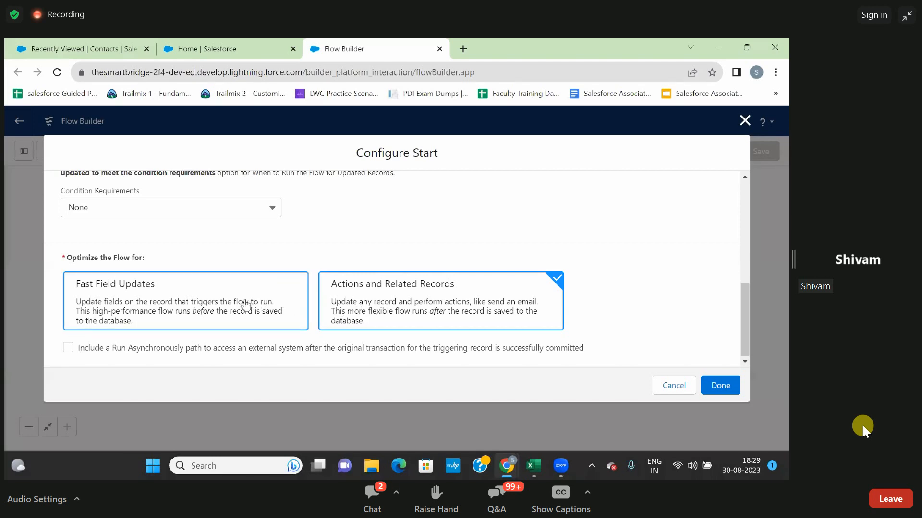
{"action": "left_click", "coordinate": [190, 297]}
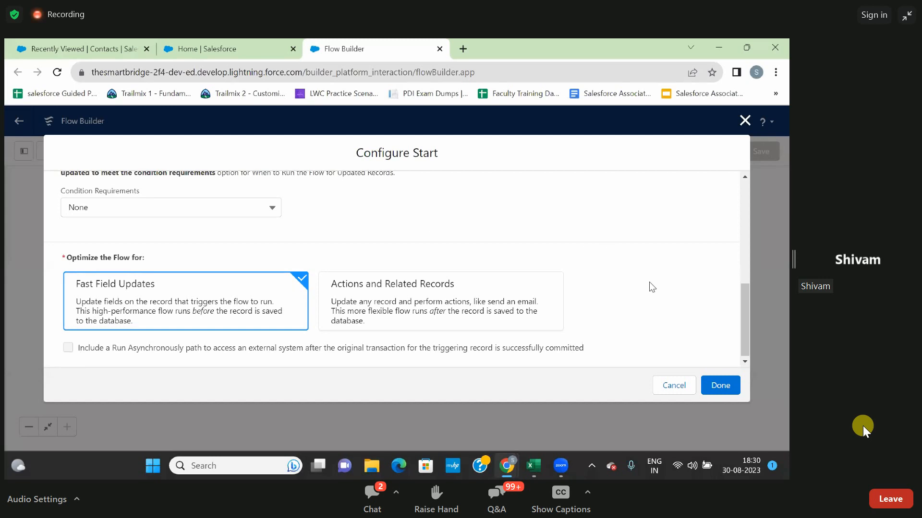
Finish the start configuration, switch the canvas layout to Free-Form, and reposition the Start element.
{"action": "left_click", "coordinate": [720, 386]}
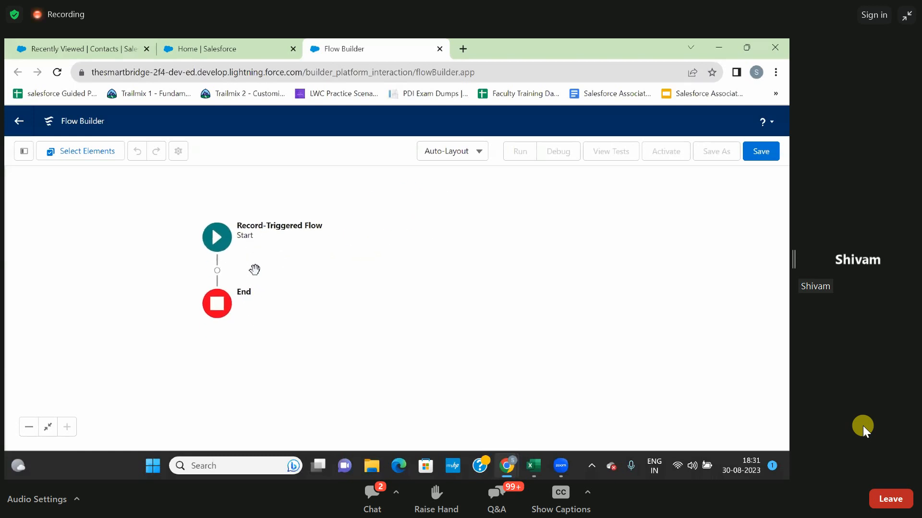
{"action": "left_click", "coordinate": [479, 158]}
{"action": "left_click", "coordinate": [468, 198]}
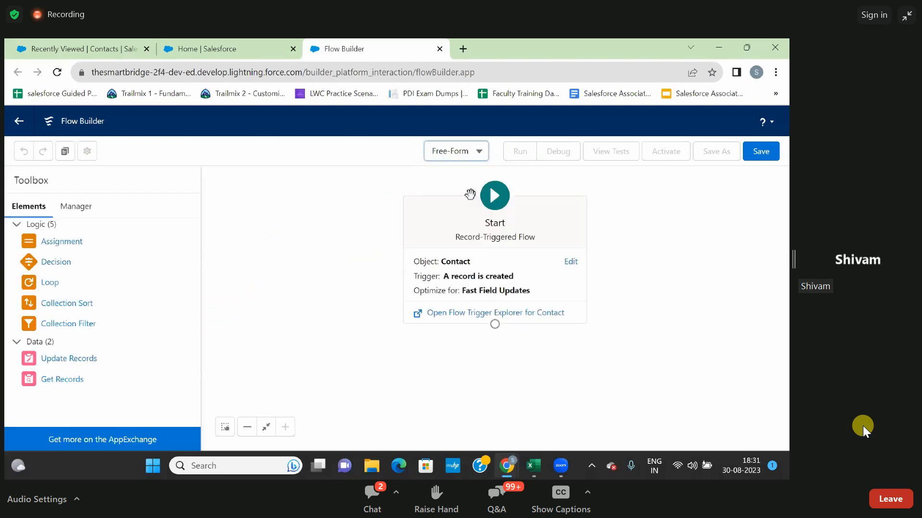
{"action": "left_click_drag", "start_coordinate": [451, 227], "coordinate": [271, 241]}
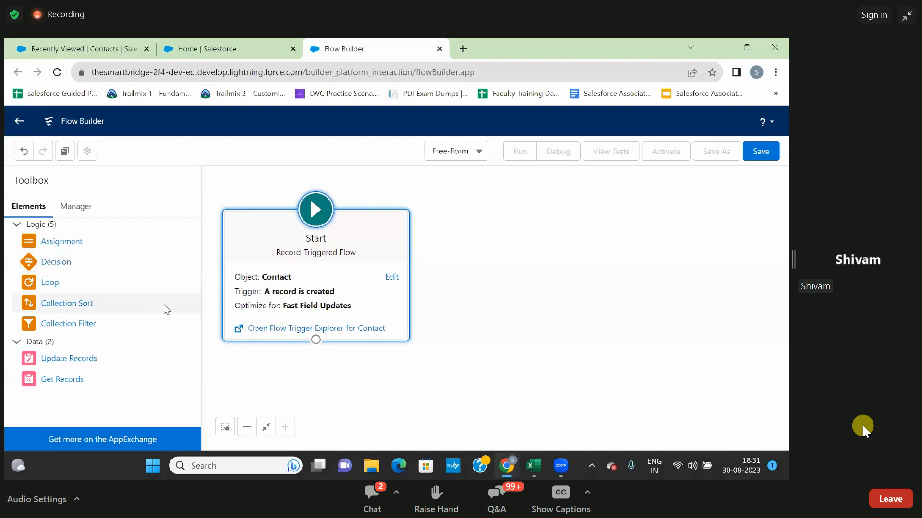
Add a Decision element below the Start element and label it EntryCondition.
{"action": "left_click_drag", "start_coordinate": [68, 263], "coordinate": [450, 342]}
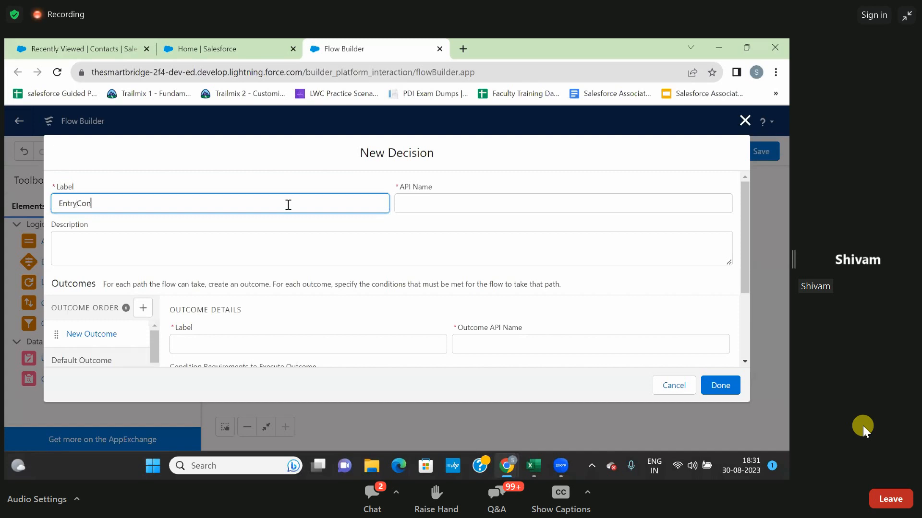
{"action": "type", "text": "ition"}
{"action": "key", "text": "ctrl+a"}
{"action": "left_click", "coordinate": [264, 227]}
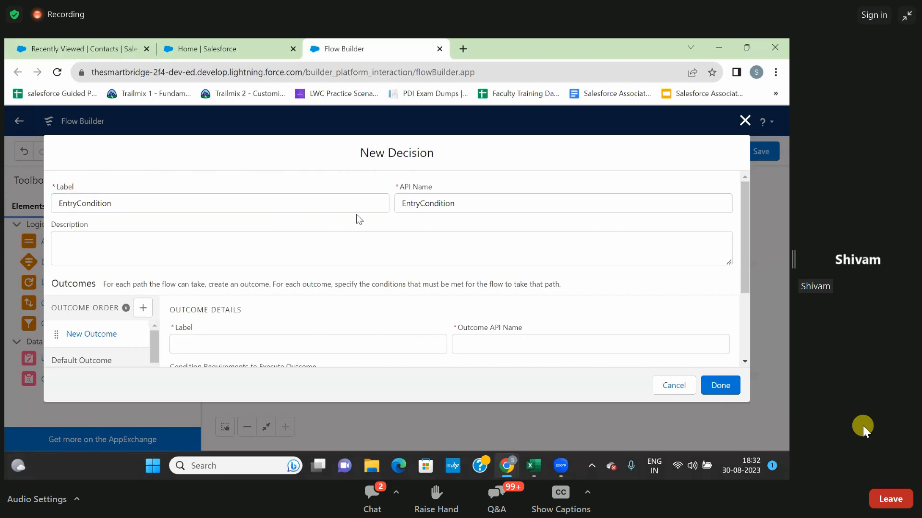
{"action": "left_click", "coordinate": [278, 249]}
{"action": "left_click", "coordinate": [324, 225]}
Name the decision's outcome Yes, keep All Conditions Are Met (AND), and search the condition resources for "rec".
{"action": "scroll", "coordinate": [290, 274], "scroll_direction": "down", "scroll_amount": 2}
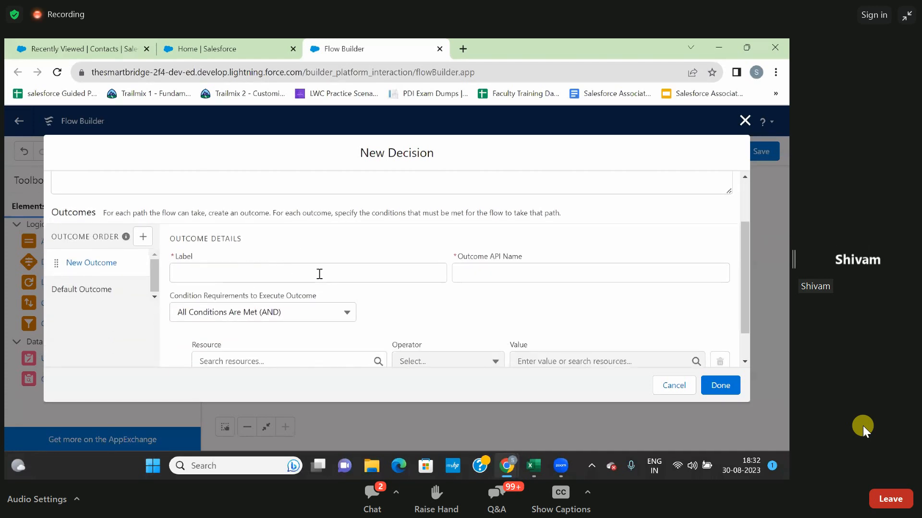
{"action": "left_click", "coordinate": [320, 274]}
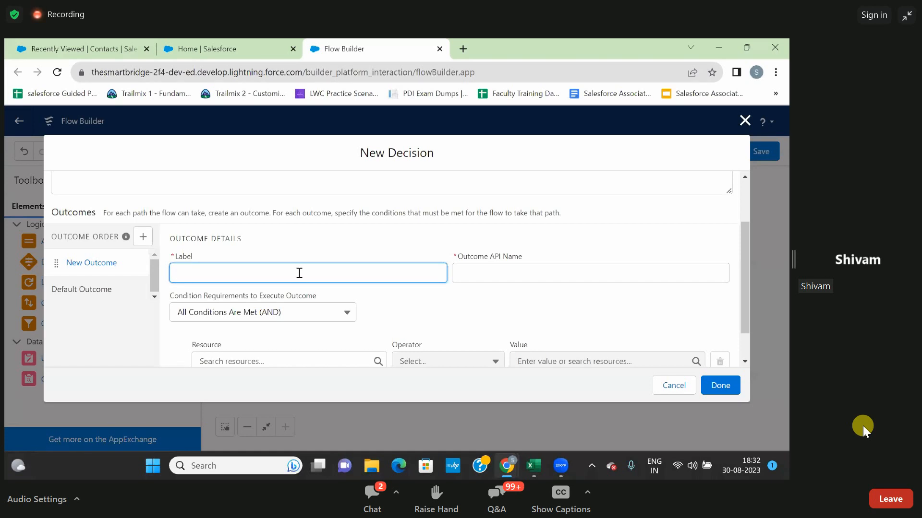
{"action": "left_click", "coordinate": [333, 243]}
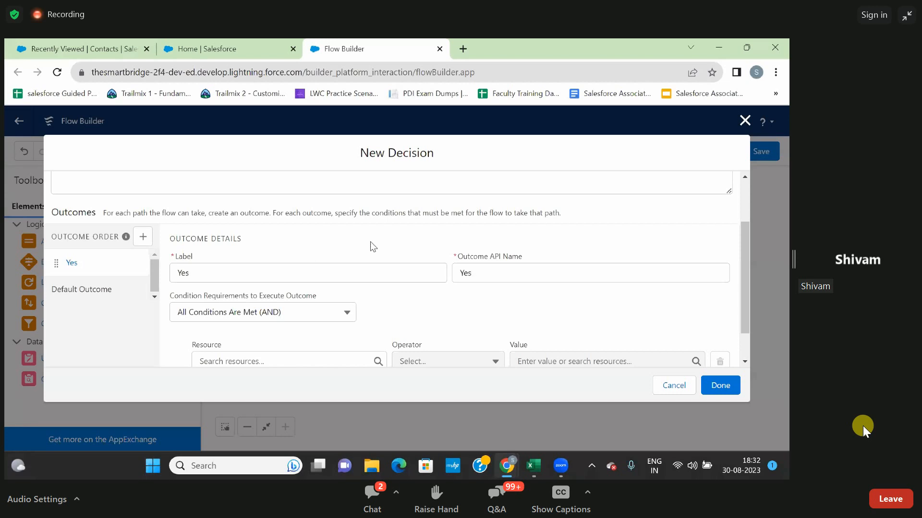
{"action": "scroll", "coordinate": [370, 242], "scroll_direction": "down", "scroll_amount": 1}
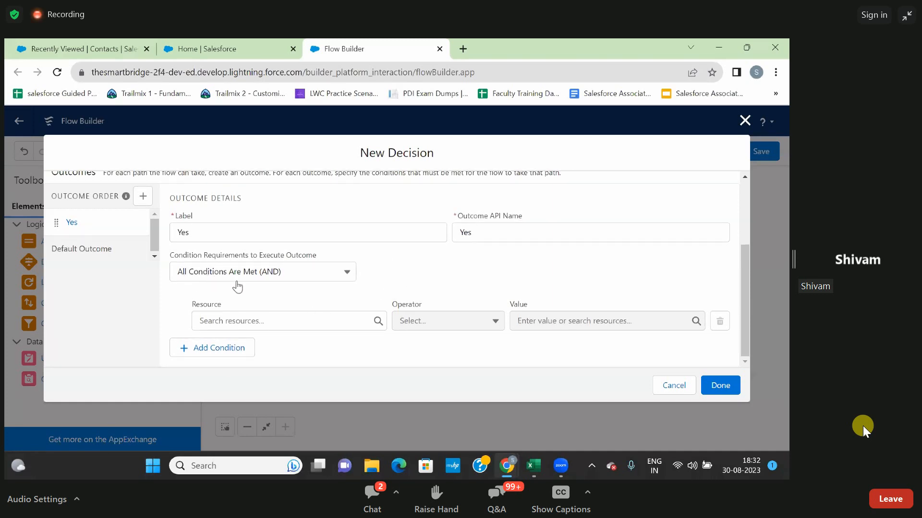
{"action": "left_click", "coordinate": [303, 273]}
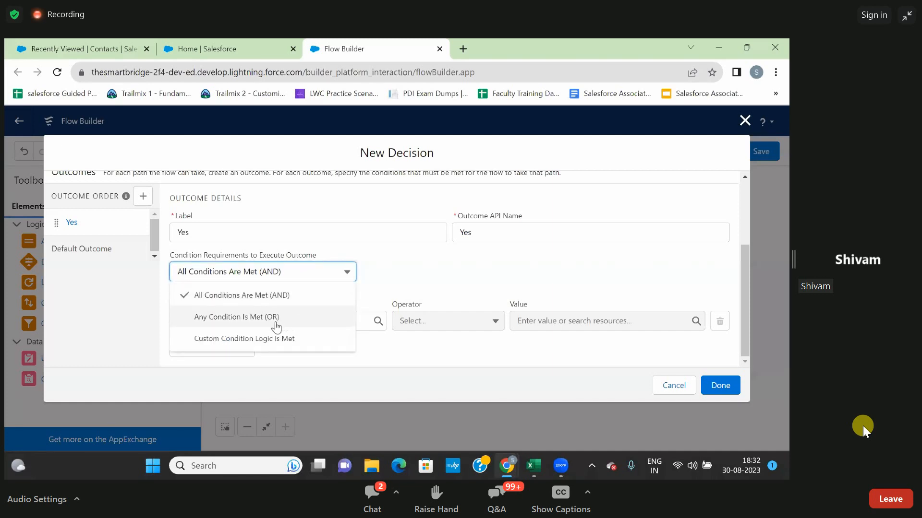
{"action": "left_click", "coordinate": [397, 274]}
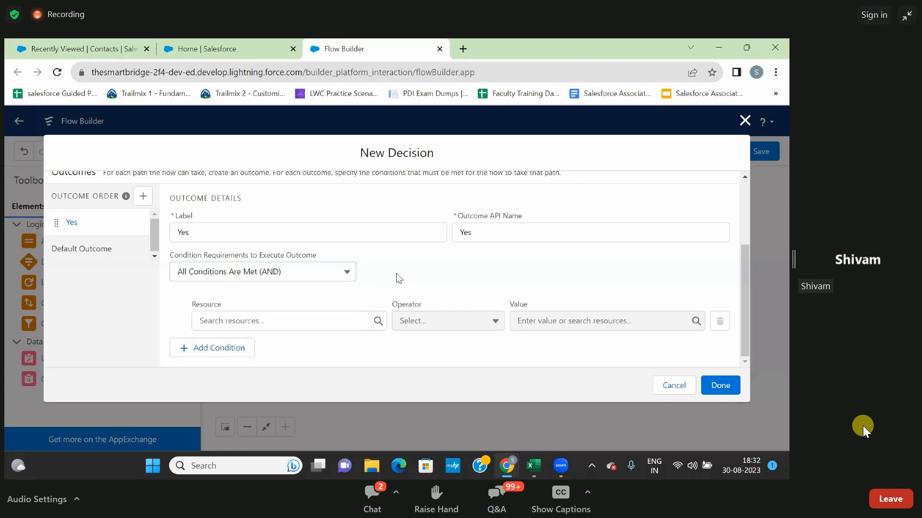
{"action": "left_click", "coordinate": [288, 321]}
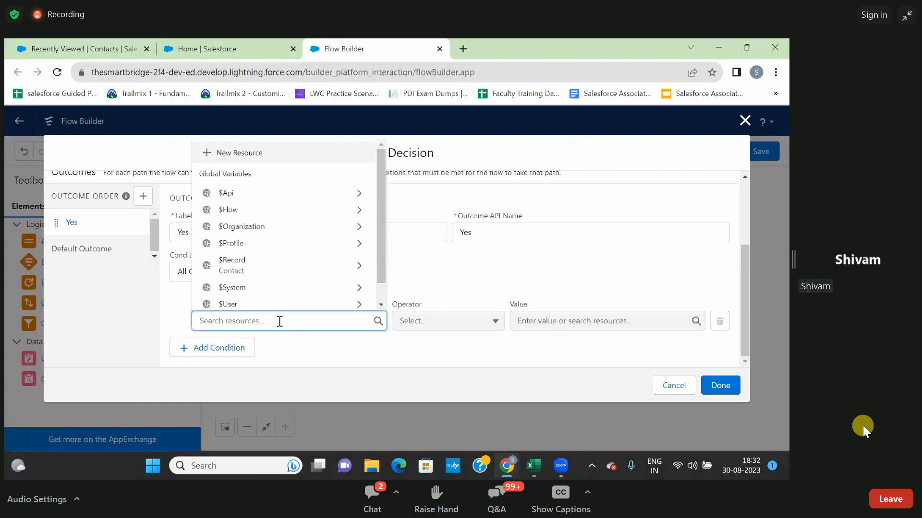
{"action": "type", "text": "rec"}
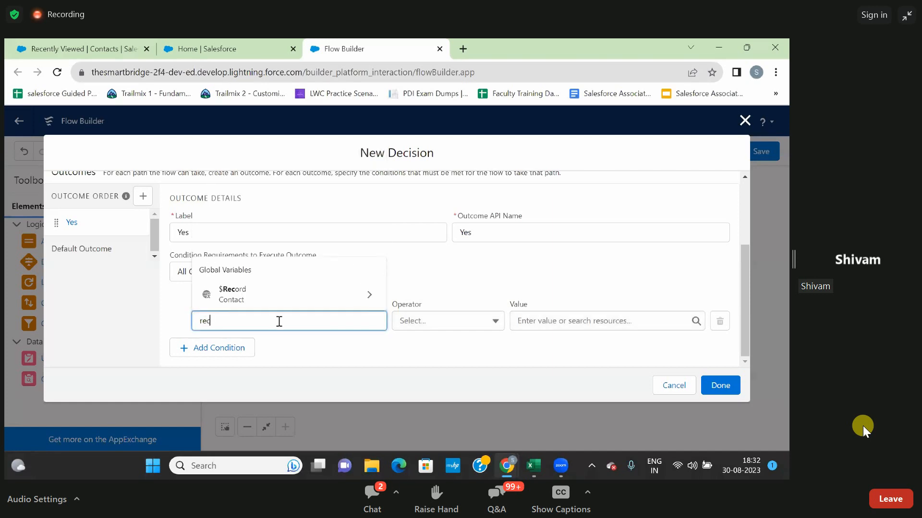
View the Account Name field on a New Contact form, close the form without saving, and return to Flow Builder.
{"action": "left_click", "coordinate": [107, 48]}
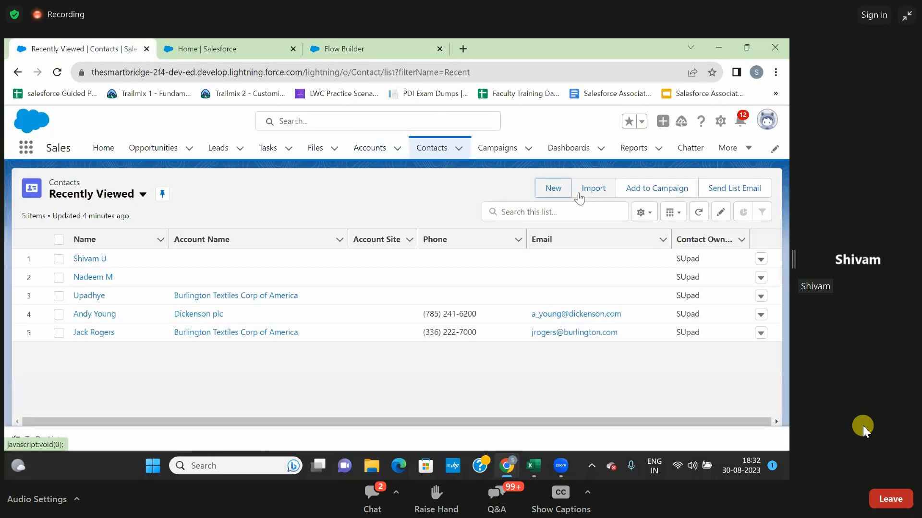
{"action": "left_click", "coordinate": [556, 188]}
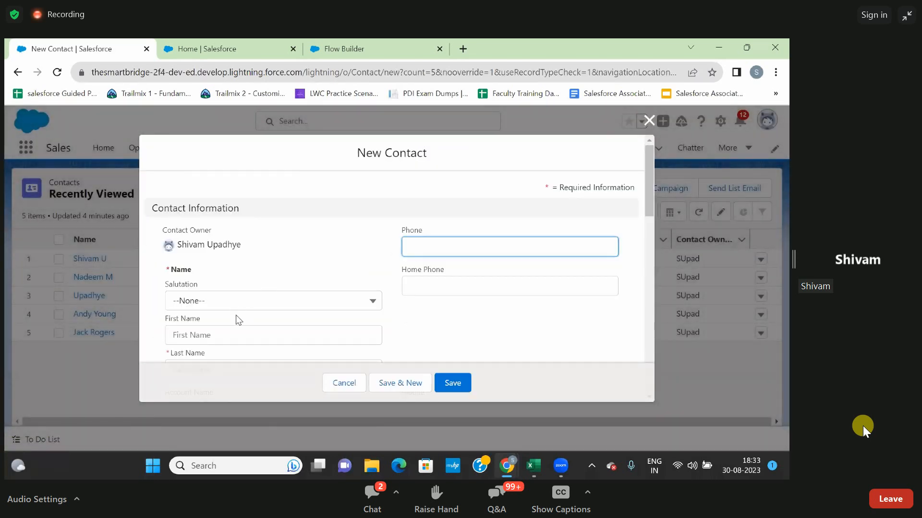
{"action": "scroll", "coordinate": [241, 331], "scroll_direction": "down", "scroll_amount": 2}
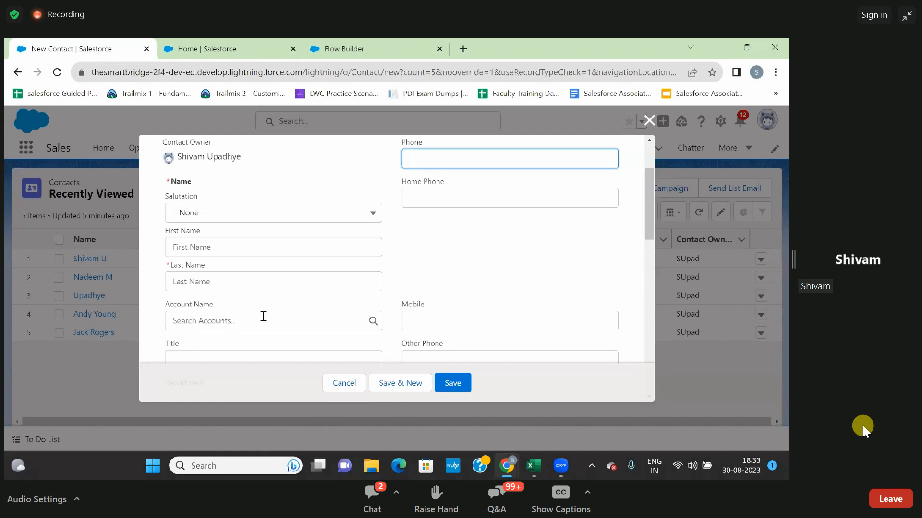
{"action": "left_click", "coordinate": [649, 120]}
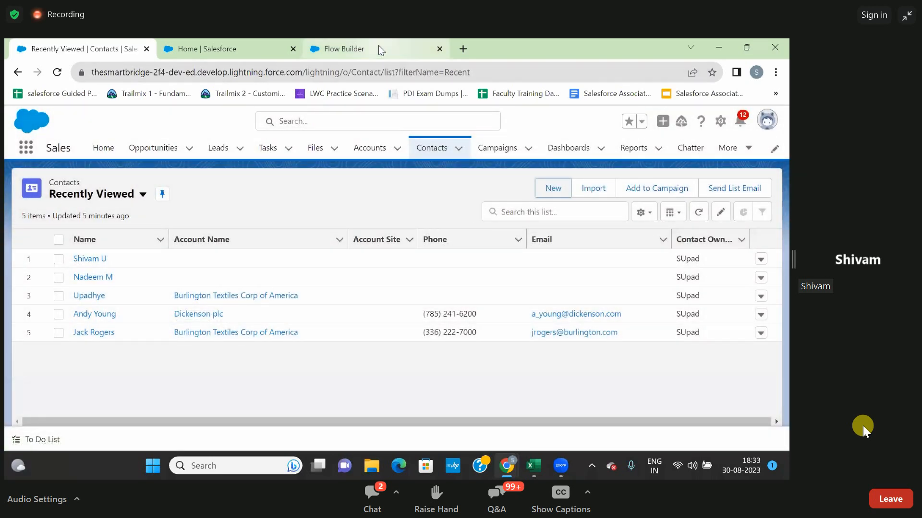
{"action": "left_click", "coordinate": [378, 46]}
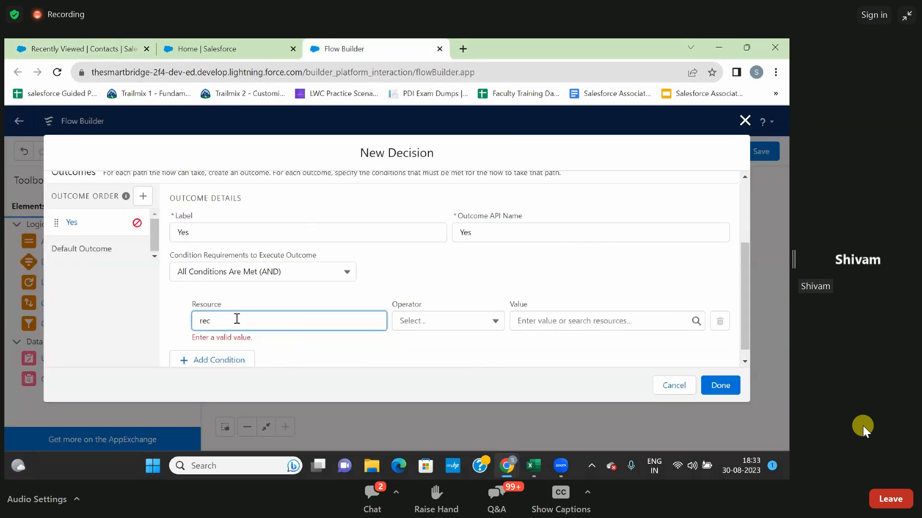
Set the resource of the Yes outcome's condition to $Record > Account ID.
{"action": "key", "text": "BackSpace"}
{"action": "key", "text": "BackSpace"}
{"action": "key", "text": "BackSpace"}
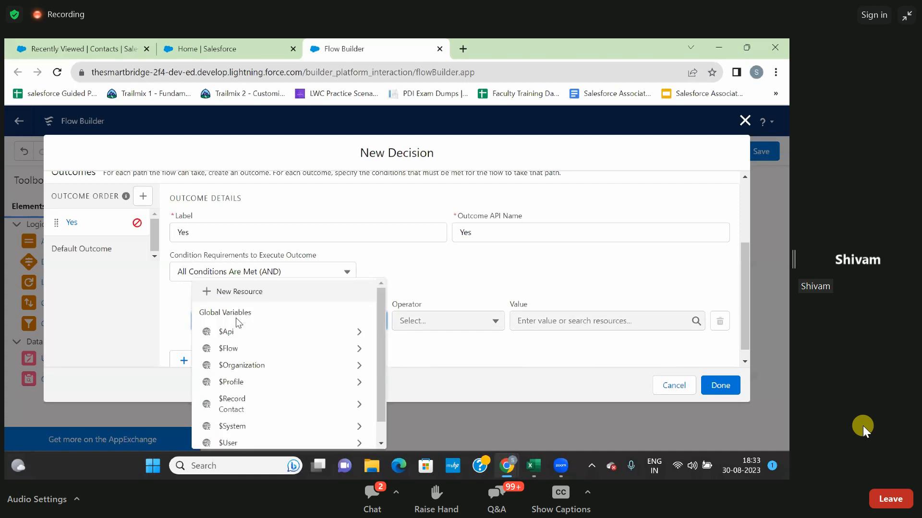
{"action": "type", "text": "re"}
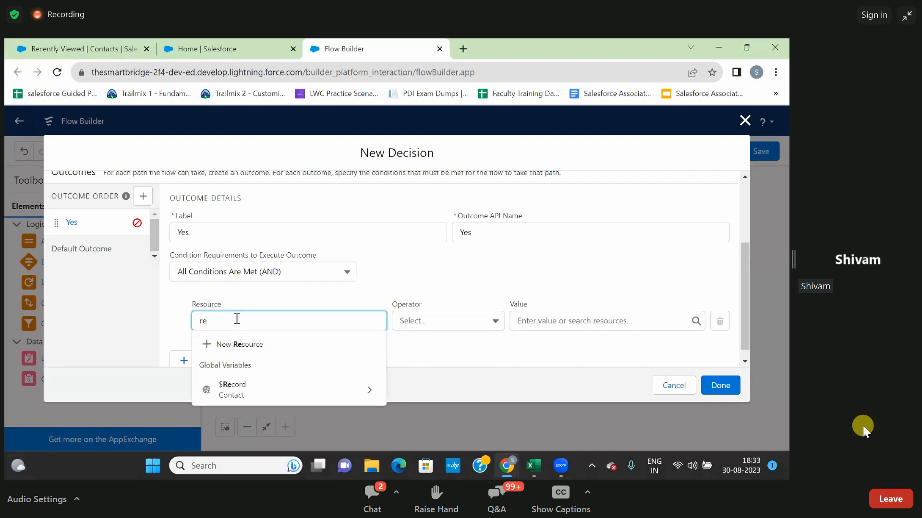
{"action": "type", "text": "c"}
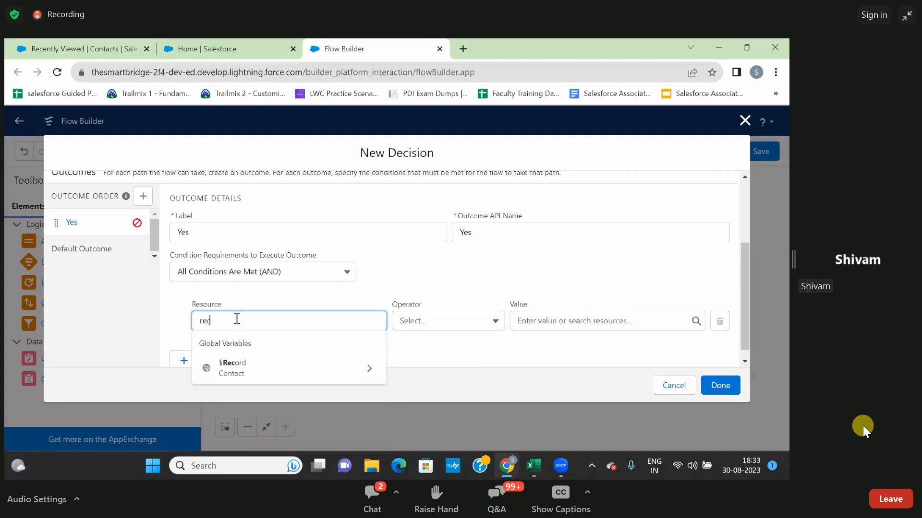
{"action": "left_click", "coordinate": [238, 367]}
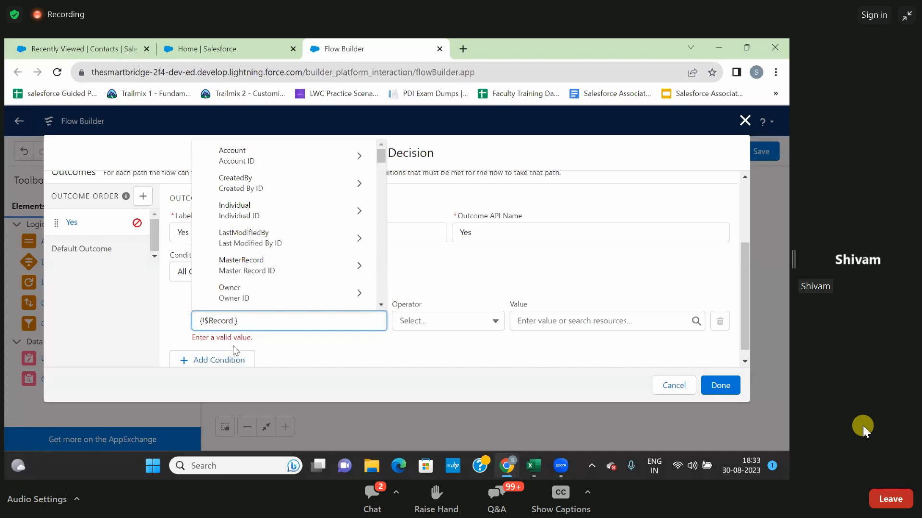
{"action": "type", "text": "acc"}
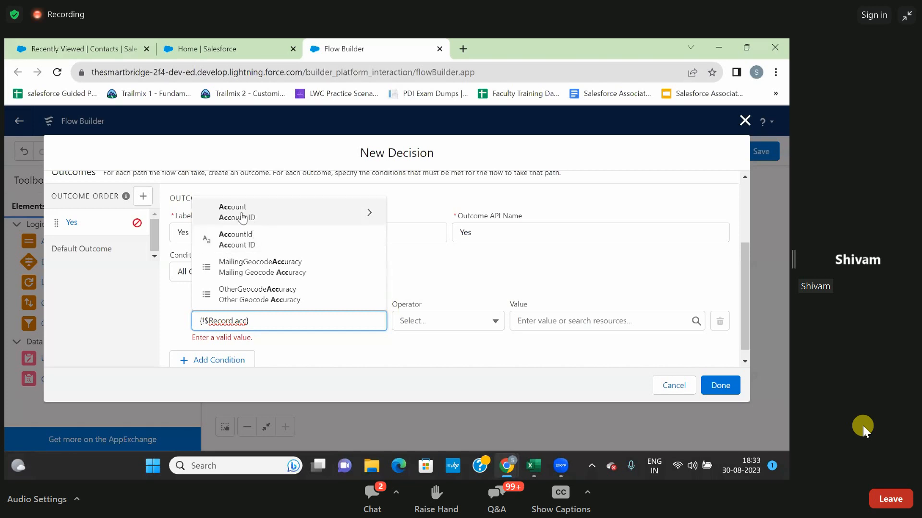
{"action": "left_click", "coordinate": [232, 243]}
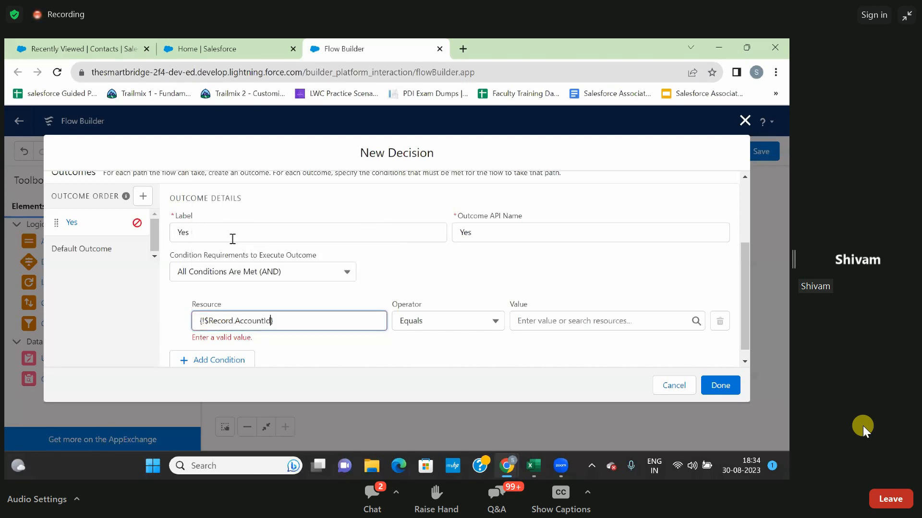
{"action": "left_click", "coordinate": [356, 295]}
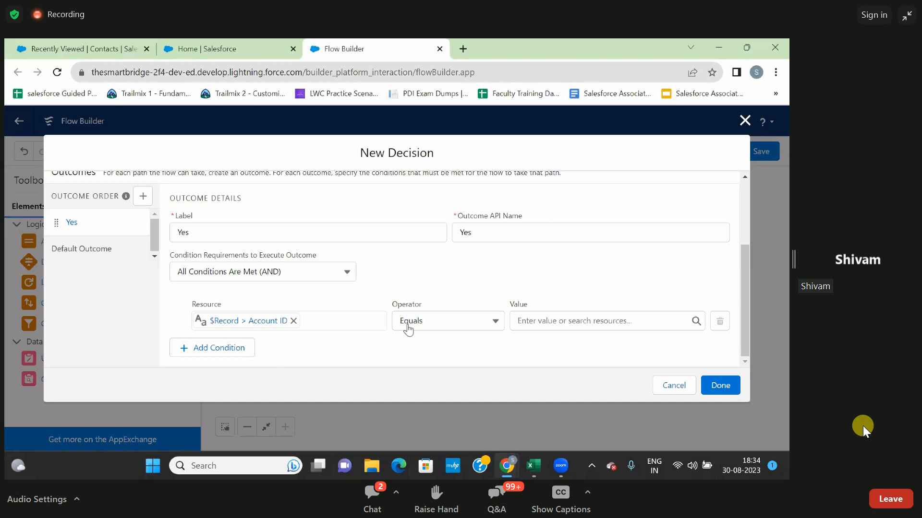
Set the Account ID condition to Is Null with the value False, and finish the decision.
{"action": "left_click", "coordinate": [434, 323]}
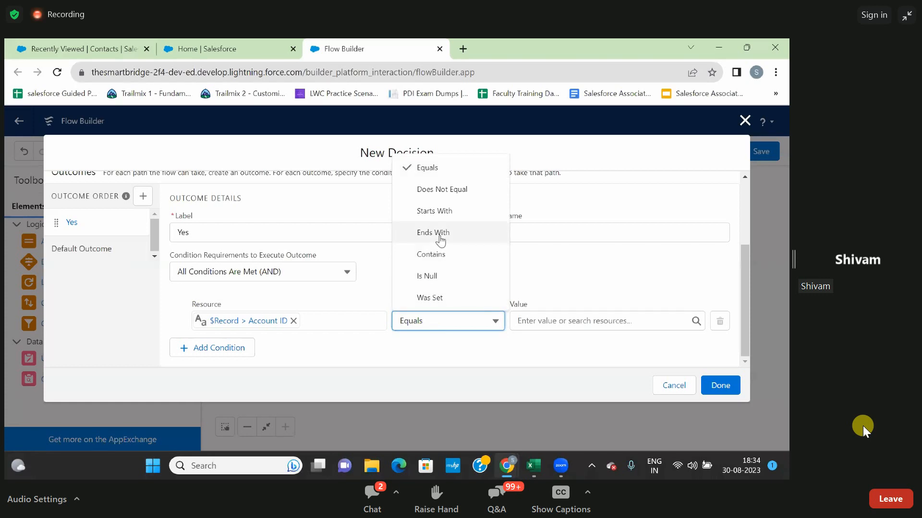
{"action": "left_click", "coordinate": [426, 275]}
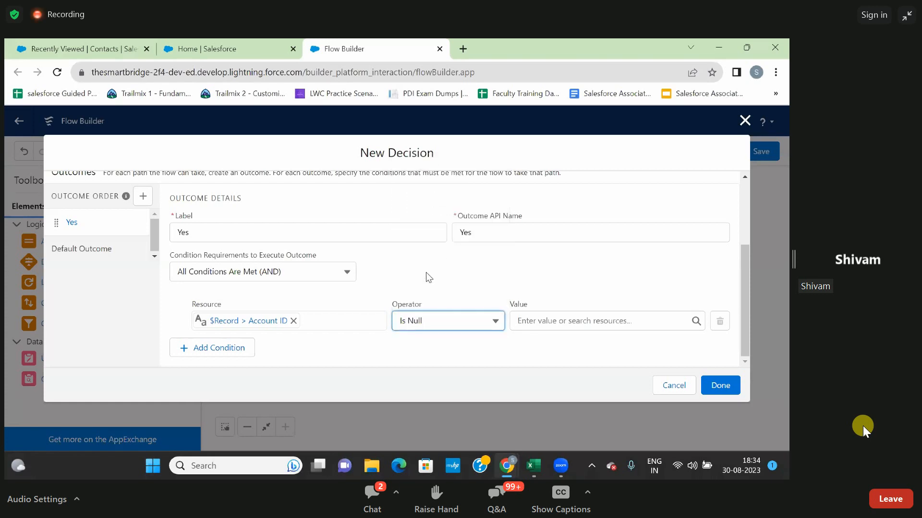
{"action": "left_click", "coordinate": [546, 321]}
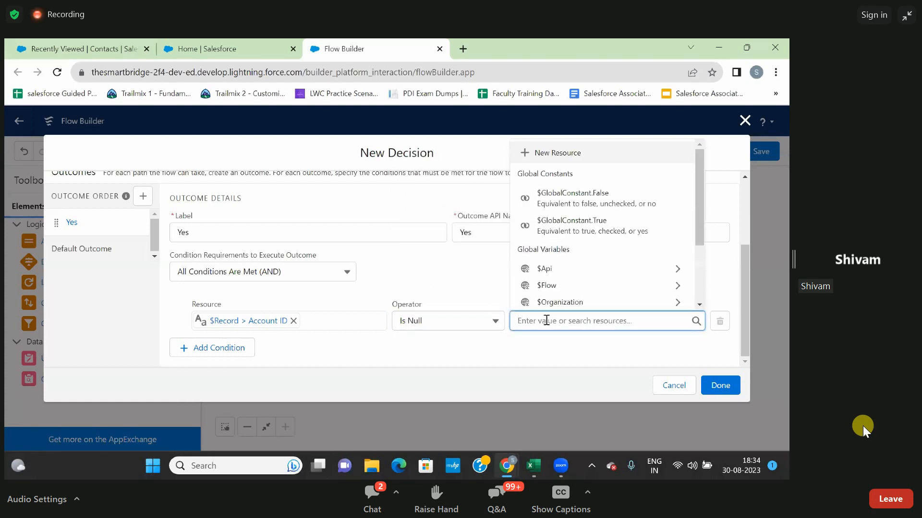
{"action": "type", "text": "fal"}
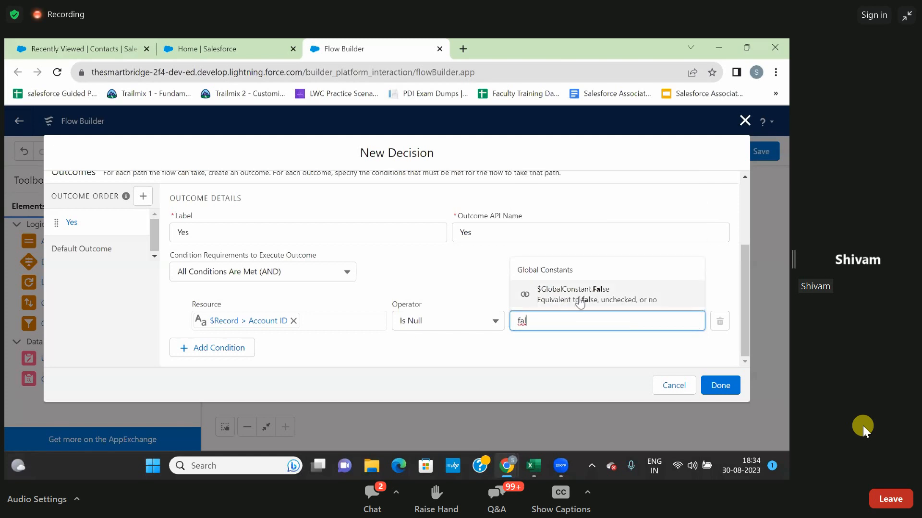
{"action": "left_click", "coordinate": [582, 297]}
{"action": "left_click", "coordinate": [546, 345]}
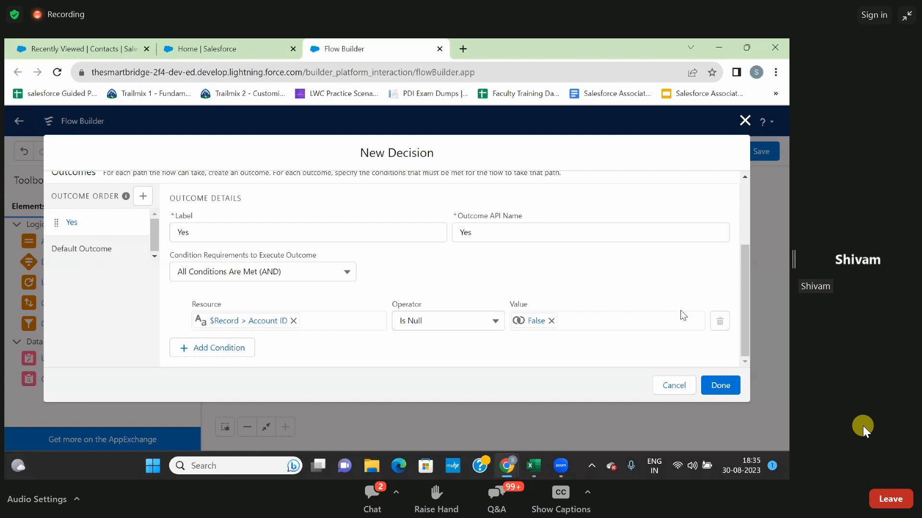
{"action": "left_click", "coordinate": [714, 387]}
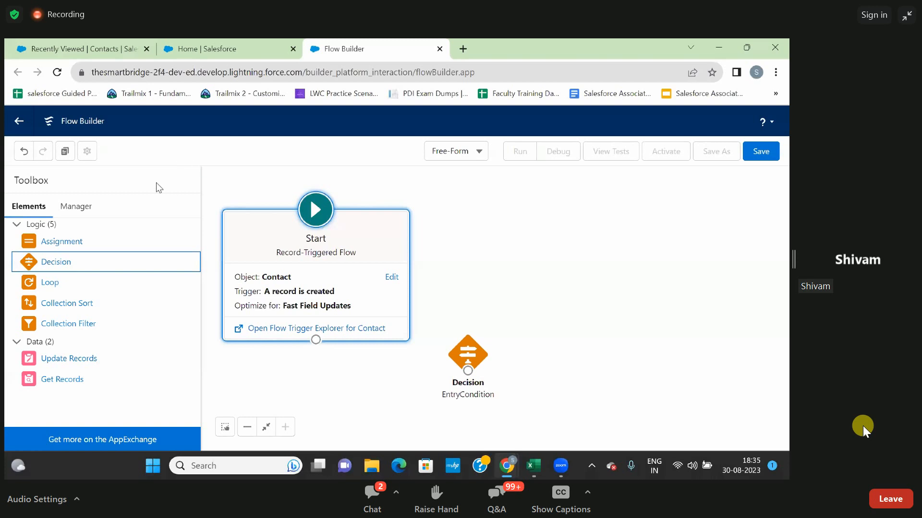
Connect the Start element to the EntryCondition decision.
{"action": "left_click_drag", "start_coordinate": [316, 343], "coordinate": [483, 386]}
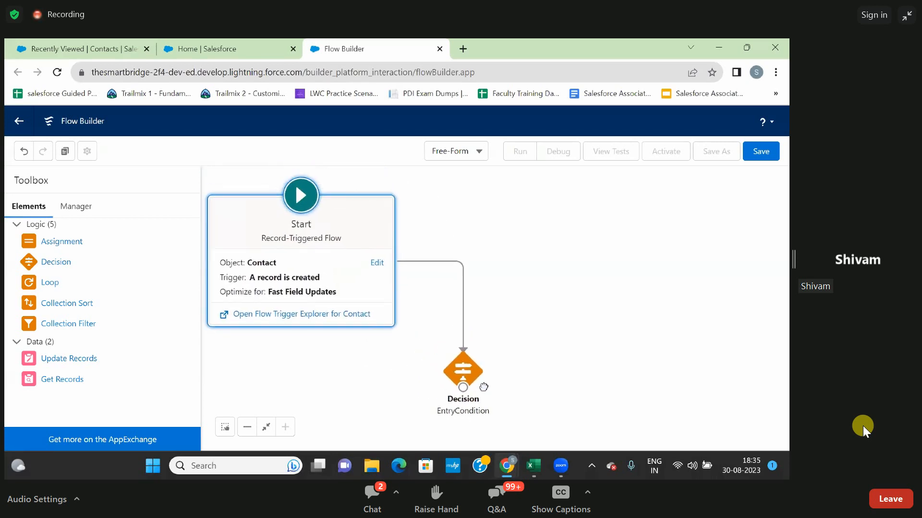
{"action": "left_click", "coordinate": [531, 333]}
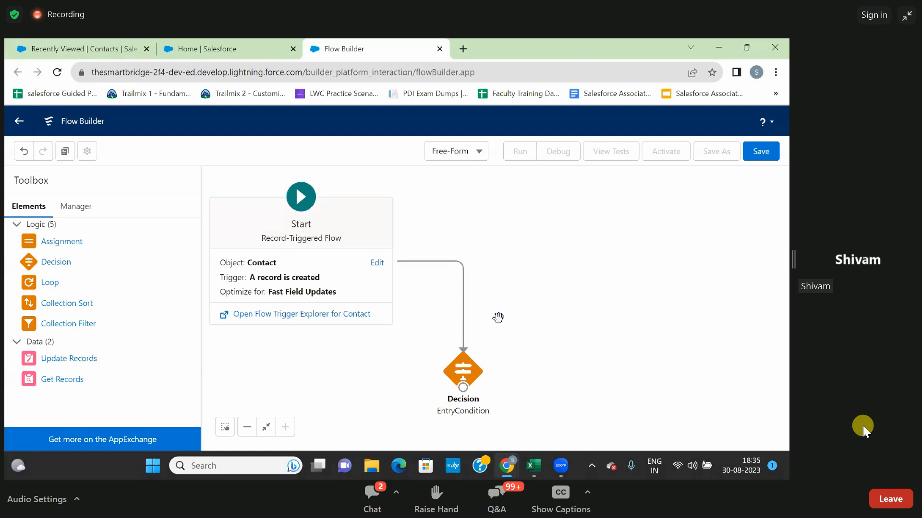
{"action": "left_click_drag", "start_coordinate": [510, 282], "coordinate": [509, 264]}
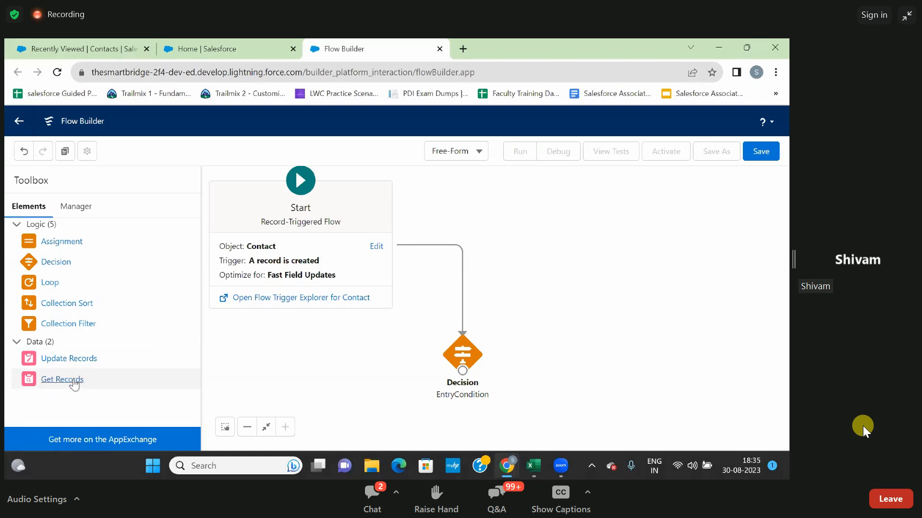
Add a Get Records element beside the EntryCondition decision and label it "Acc Rec" with the API name Acc_Rec.
{"action": "left_click_drag", "start_coordinate": [74, 380], "coordinate": [543, 358]}
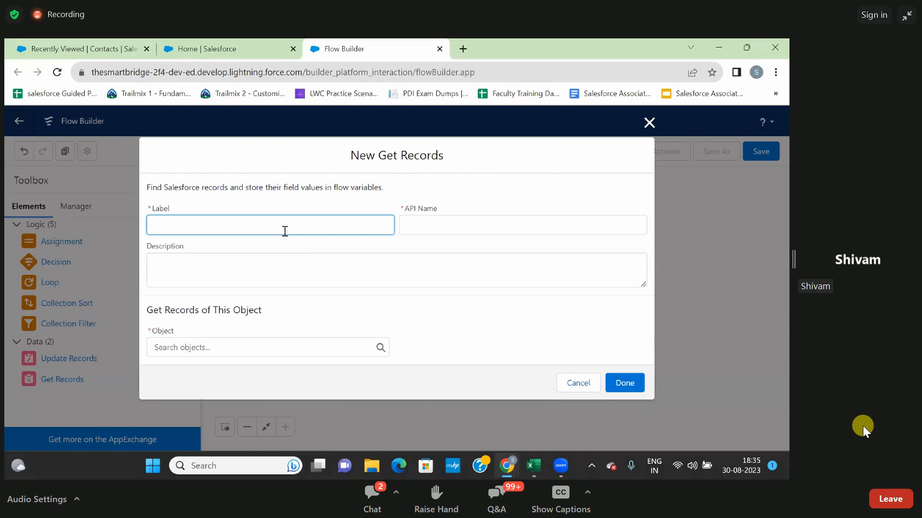
{"action": "type", "text": "c Rec"}
{"action": "left_click", "coordinate": [398, 241]}
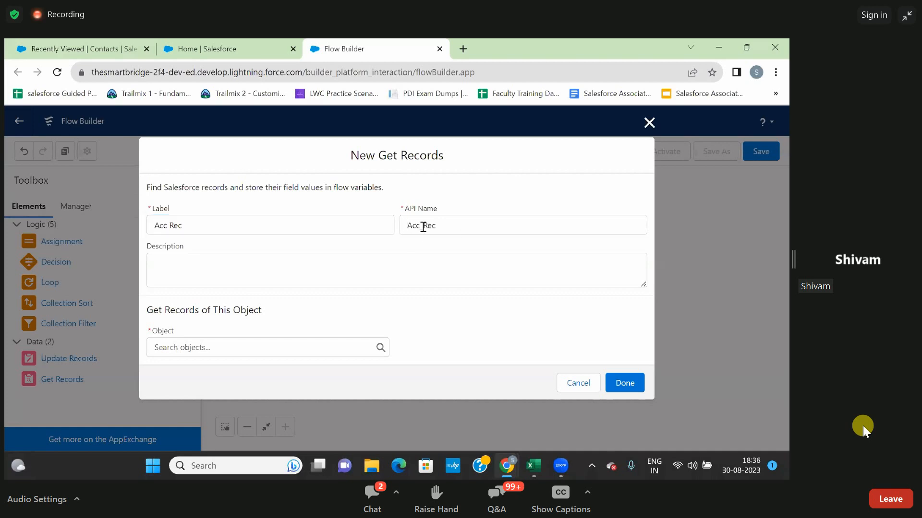
Enter "Fetching the Account Phone Field" as the description of the Get Records element.
{"action": "left_click", "coordinate": [332, 270]}
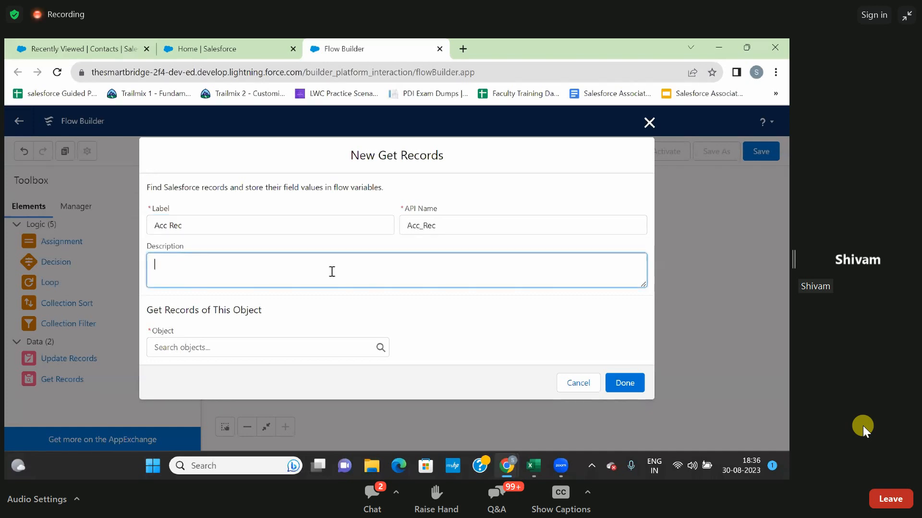
{"action": "type", "text": "Fet"}
{"action": "type", "text": "chim"}
{"action": "type", "text": "ng the "}
{"action": "type", "text": "A"}
{"action": "type", "text": "ccount"}
{"action": "type", "text": " Phone"}
{"action": "type", "text": " Field"}
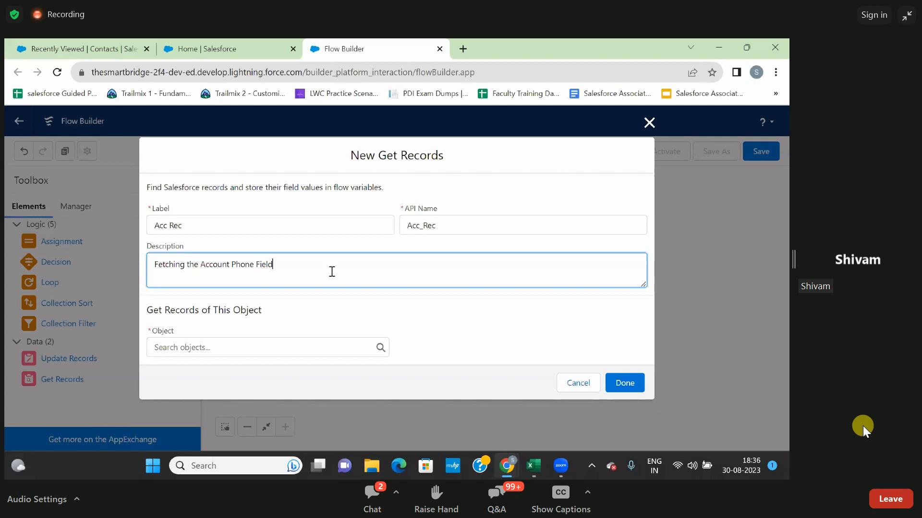
{"action": "left_click", "coordinate": [322, 305]}
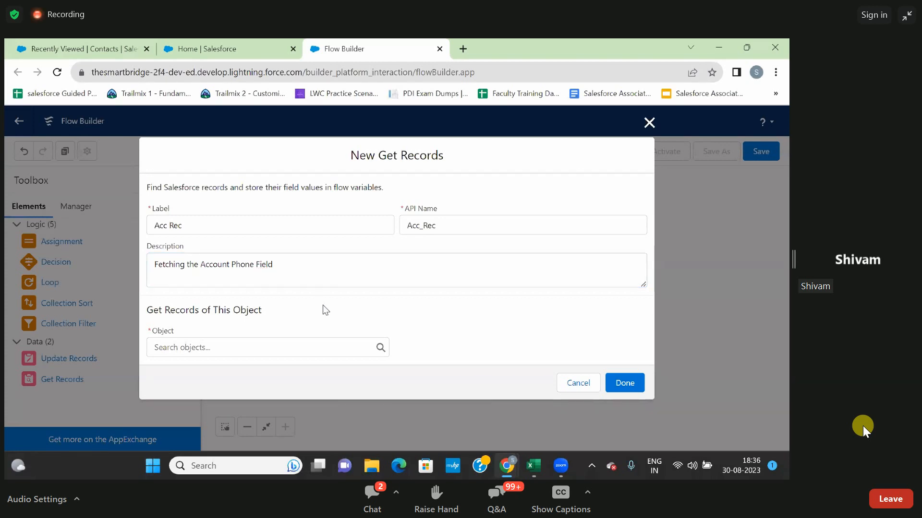
Set Account as the object whose records the Acc Rec element retrieves.
{"action": "left_click", "coordinate": [225, 350]}
{"action": "type", "text": "Ac"}
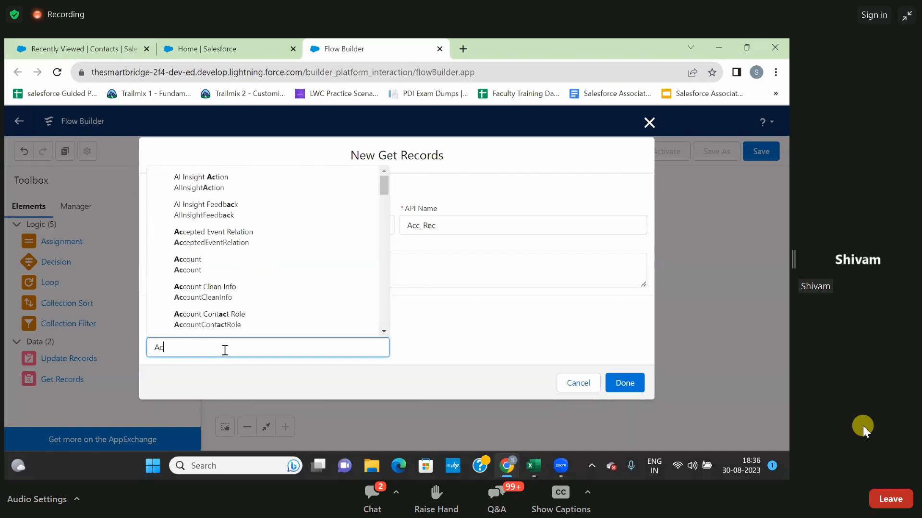
{"action": "type", "text": "cou"}
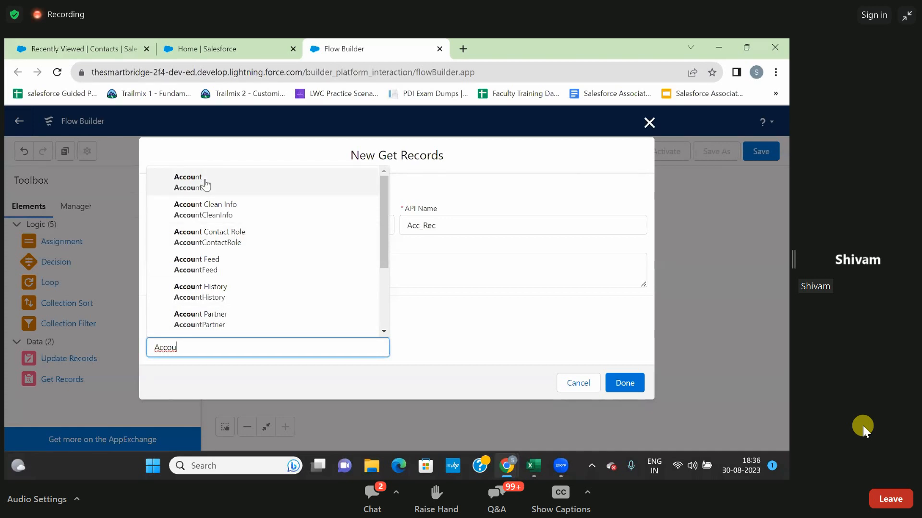
{"action": "left_click", "coordinate": [205, 185]}
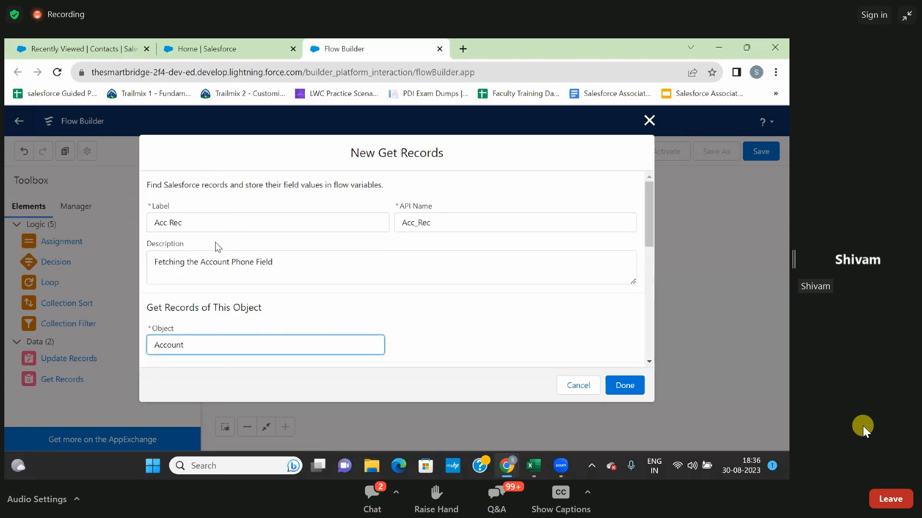
Set the field of the Account record filter condition to Id.
{"action": "scroll", "coordinate": [275, 275], "scroll_direction": "down", "scroll_amount": 3}
{"action": "scroll", "coordinate": [275, 280], "scroll_direction": "down", "scroll_amount": 1}
{"action": "scroll", "coordinate": [275, 280], "scroll_direction": "up", "scroll_amount": 1}
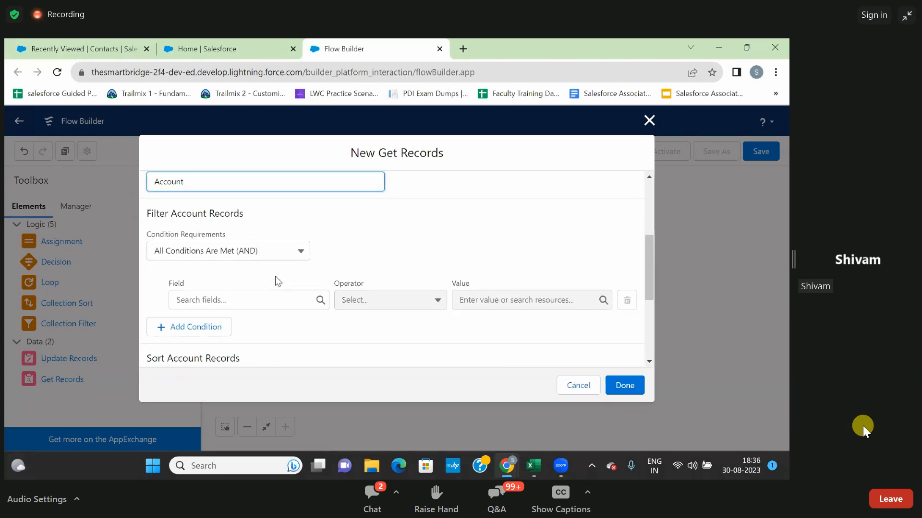
{"action": "left_click", "coordinate": [338, 269]}
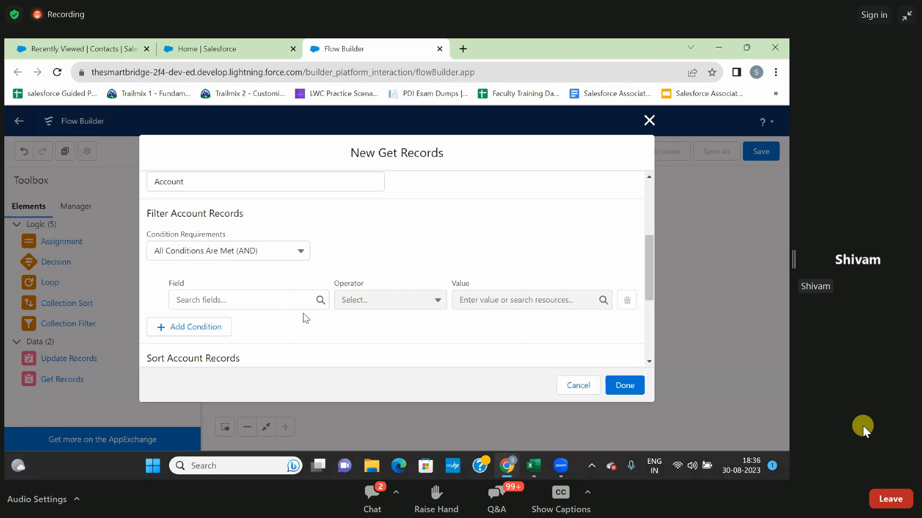
{"action": "left_click", "coordinate": [286, 302]}
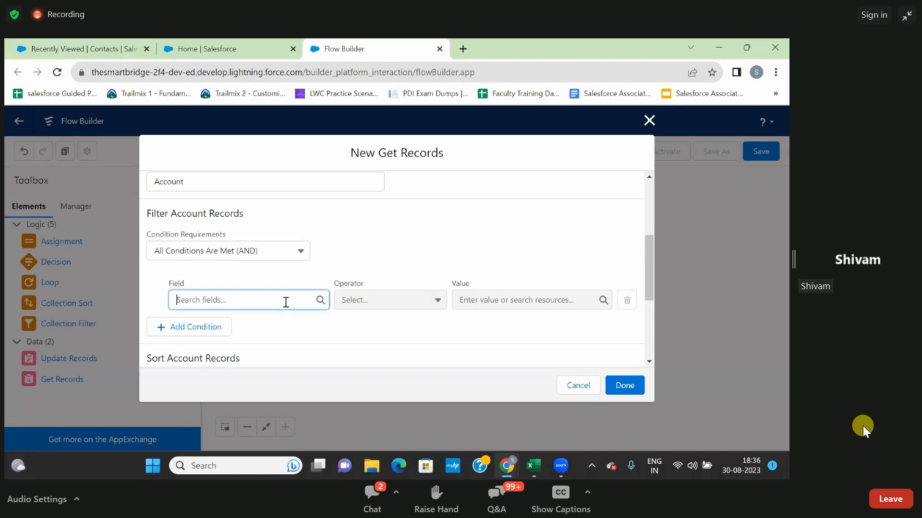
{"action": "type", "text": "id"}
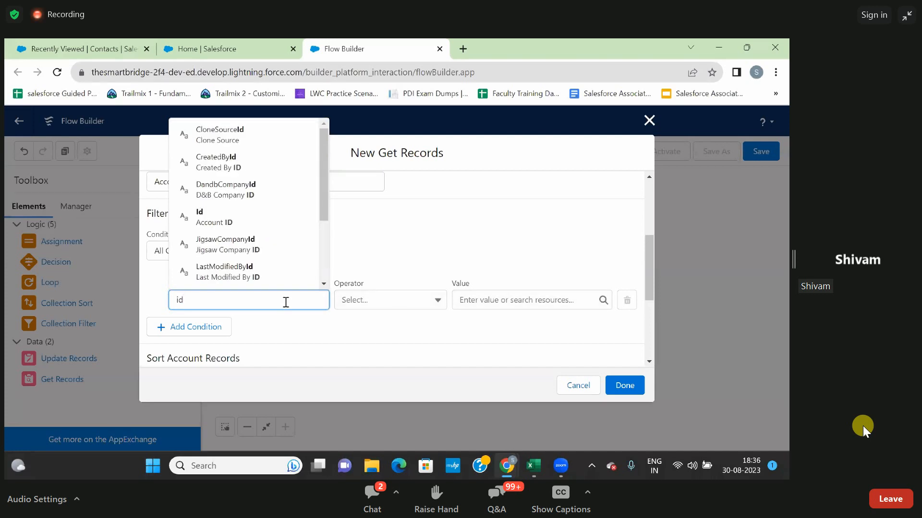
{"action": "left_click", "coordinate": [218, 217]}
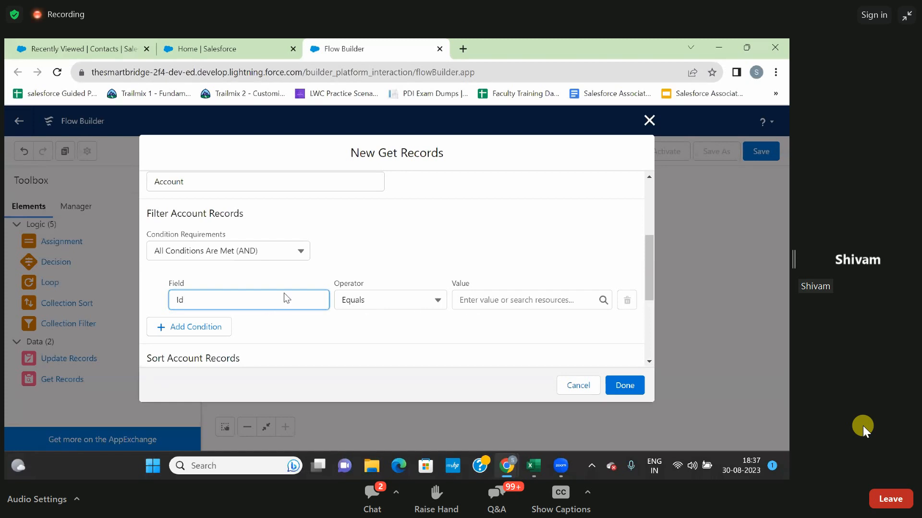
{"action": "left_click", "coordinate": [267, 273]}
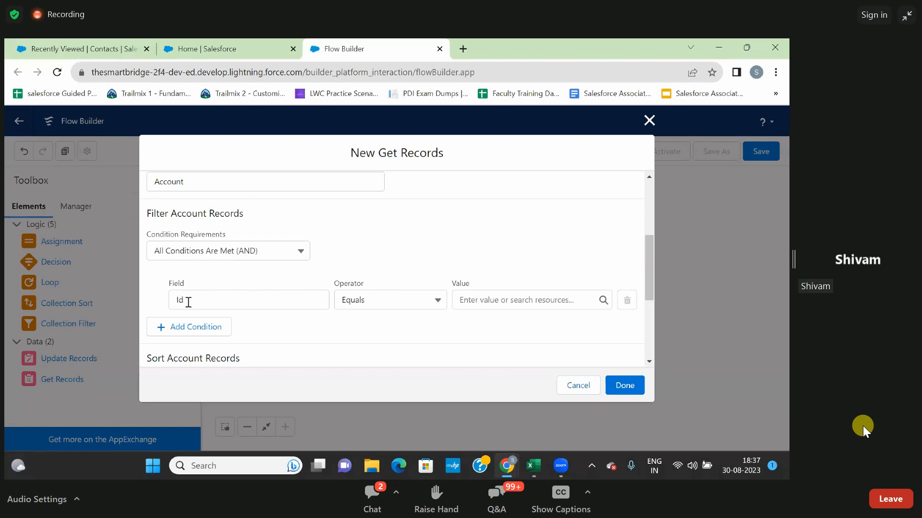
Set the Id filter's value to $Record > Account ID and finish the Get Records element.
{"action": "left_click", "coordinate": [489, 301]}
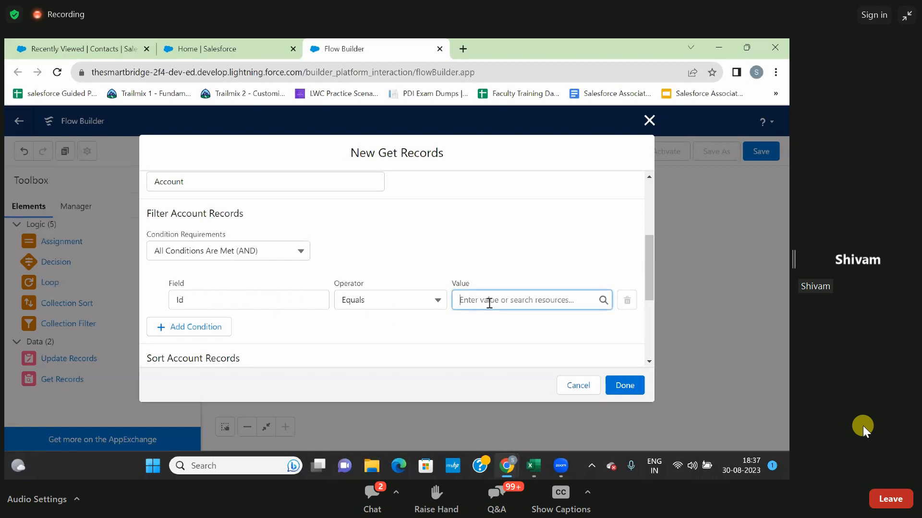
{"action": "type", "text": "rec"}
{"action": "left_click", "coordinate": [493, 283]}
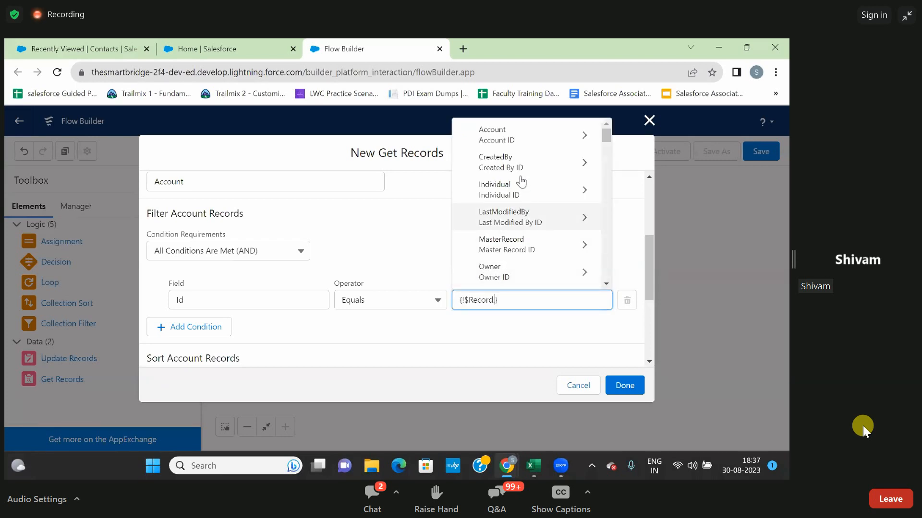
{"action": "type", "text": "acc"}
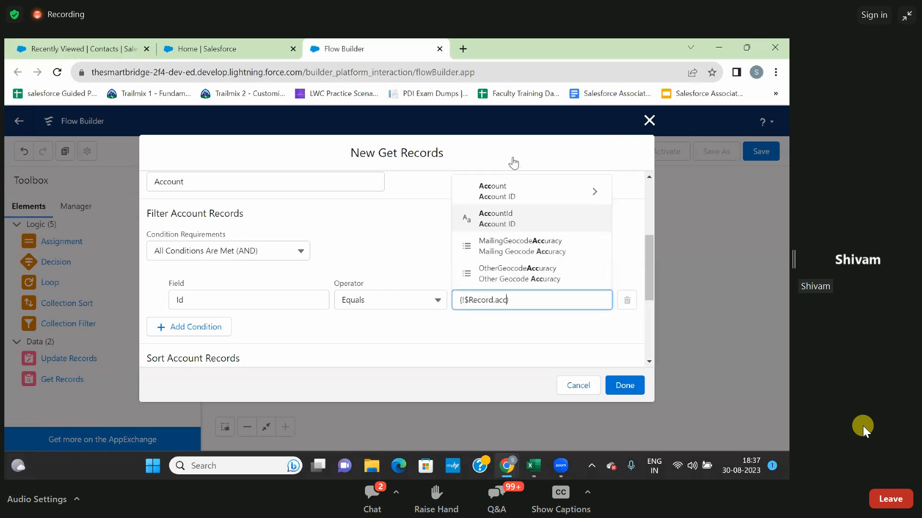
{"action": "left_click", "coordinate": [499, 223]}
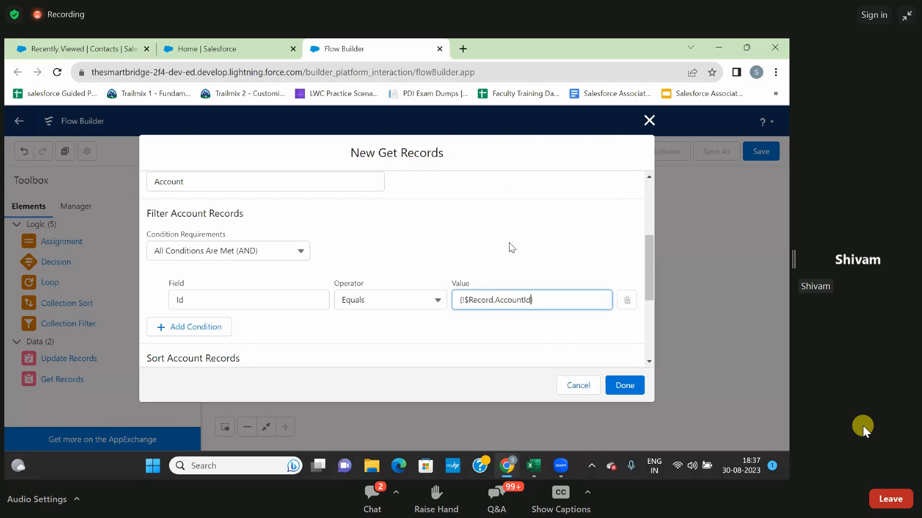
{"action": "left_click", "coordinate": [532, 324]}
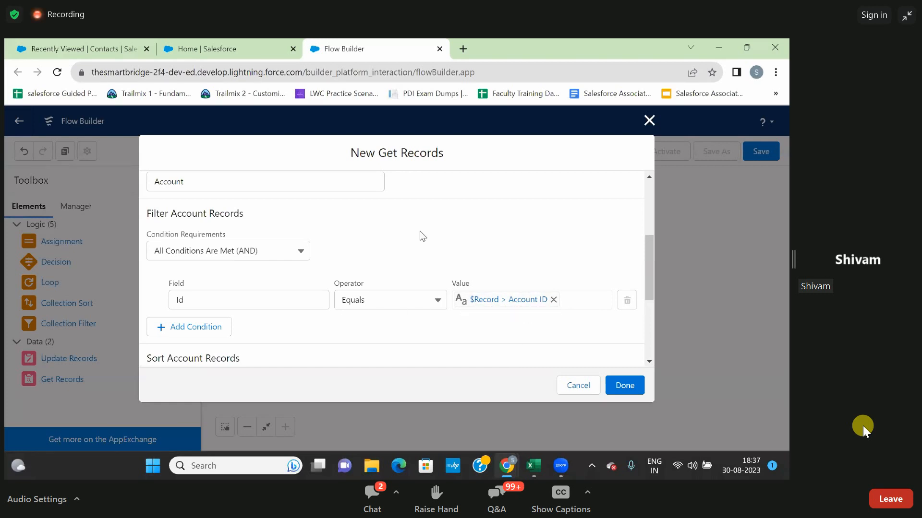
{"action": "scroll", "coordinate": [436, 240], "scroll_direction": "down", "scroll_amount": 3}
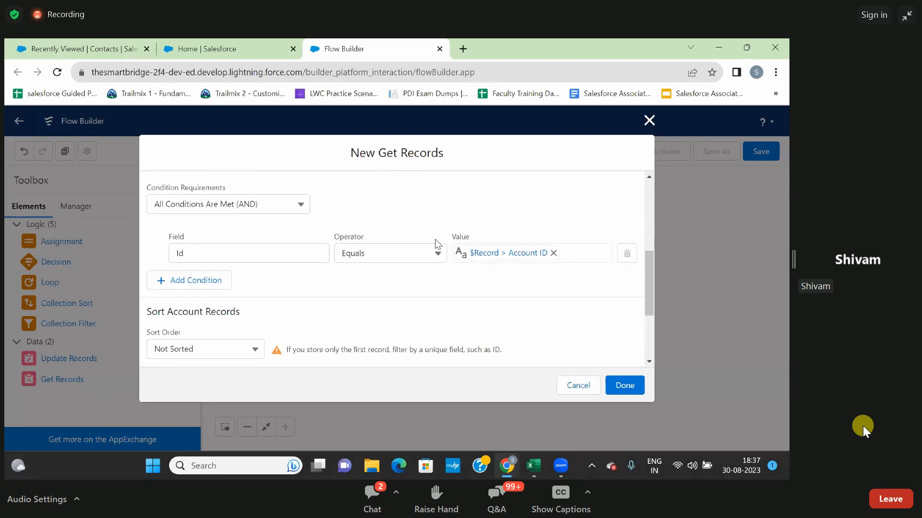
{"action": "scroll", "coordinate": [436, 242], "scroll_direction": "down", "scroll_amount": 1}
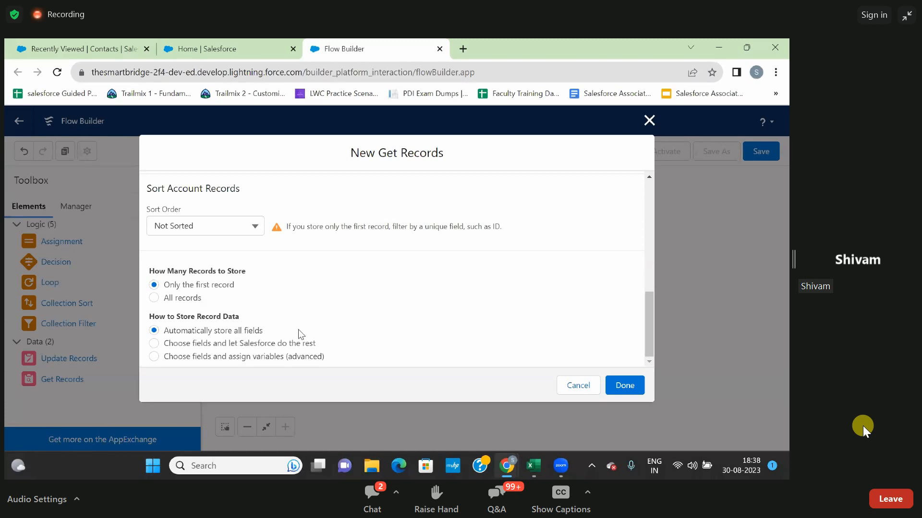
{"action": "left_click", "coordinate": [625, 387]}
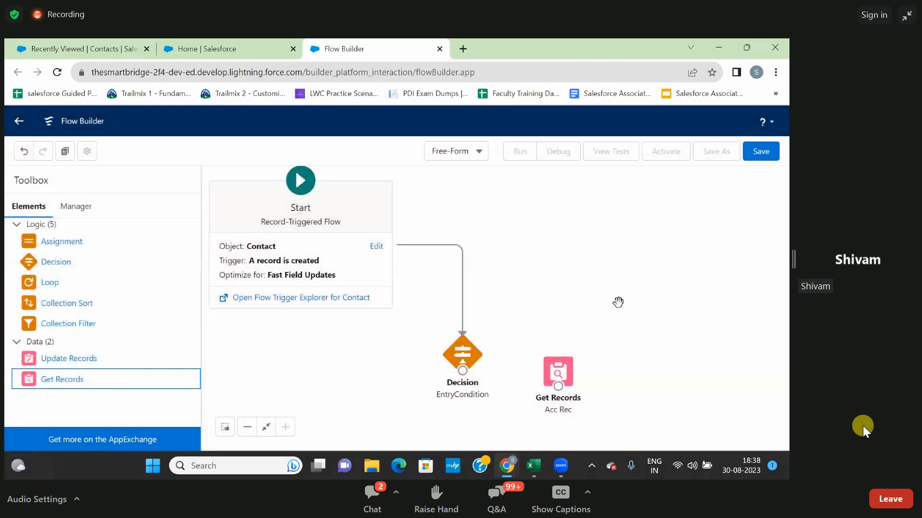
Move the Acc Rec element up slightly and connect the EntryCondition decision to it with the Yes outcome.
{"action": "left_click_drag", "start_coordinate": [565, 371], "coordinate": [567, 344]}
{"action": "left_click_drag", "start_coordinate": [462, 371], "coordinate": [560, 363]}
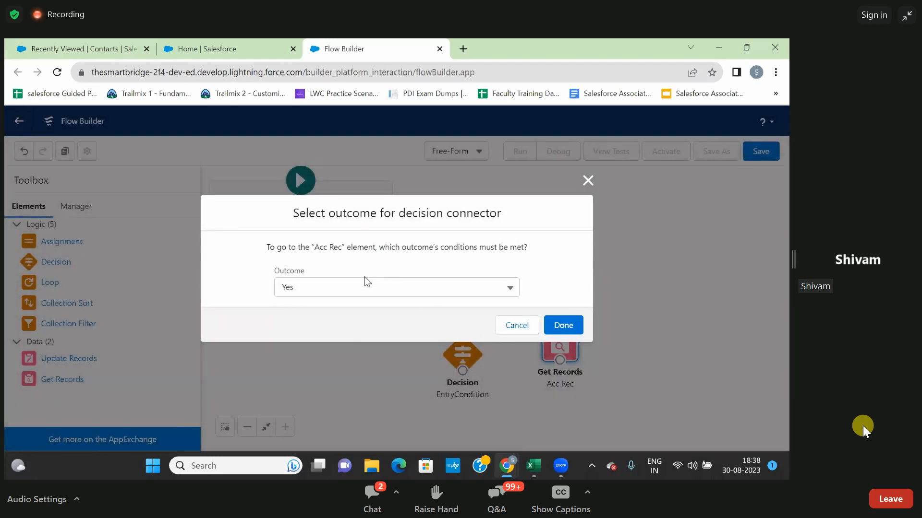
{"action": "left_click", "coordinate": [564, 326]}
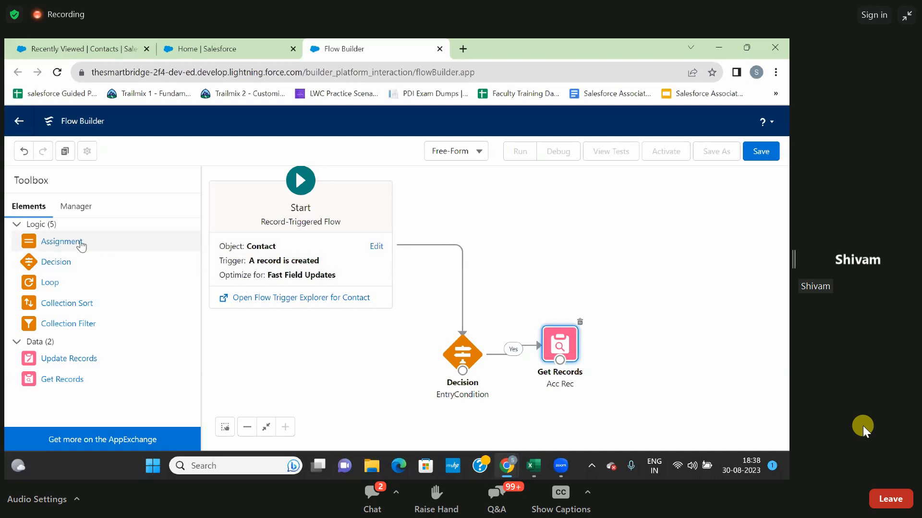
Add an Assignment element near Acc Rec and label it "Assign Phone Field" with the API name Assign_Phone_Field.
{"action": "left_click_drag", "start_coordinate": [84, 245], "coordinate": [593, 304]}
{"action": "left_click_drag", "start_coordinate": [588, 338], "coordinate": [620, 337]}
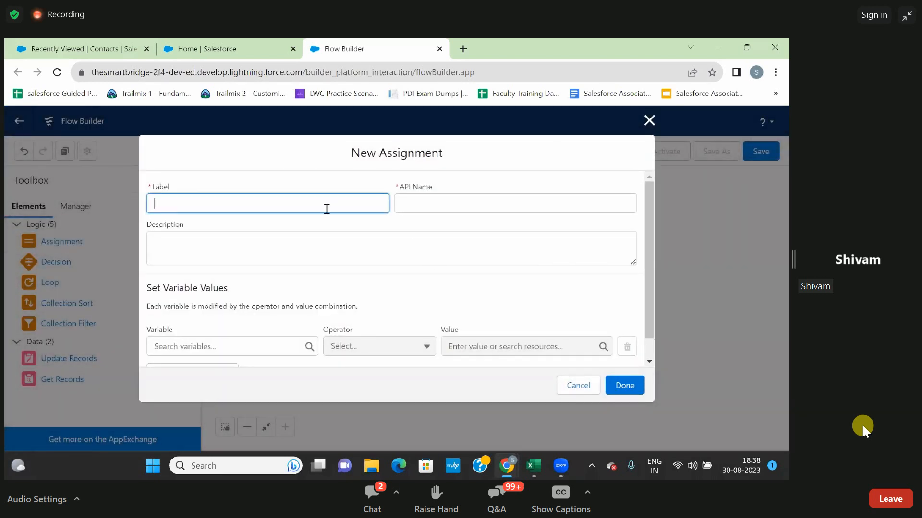
{"action": "type", "text": "Assig"}
{"action": "key", "text": "BackSpace"}
{"action": "type", "text": "Phone"}
{"action": "key", "text": "BackSpace"}
{"action": "key", "text": "BackSpace"}
{"action": "type", "text": "ne "}
{"action": "type", "text": "Fl"}
{"action": "type", "text": "el"}
{"action": "type", "text": "d"}
{"action": "left_click", "coordinate": [292, 222]}
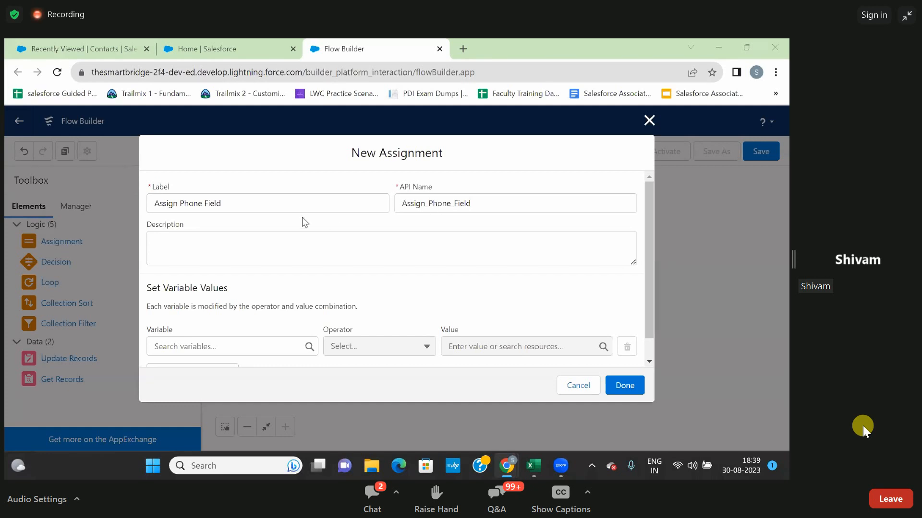
Enter "Assigned The Phone Field" as the description of the assignment.
{"action": "scroll", "coordinate": [250, 323], "scroll_direction": "down", "scroll_amount": 1}
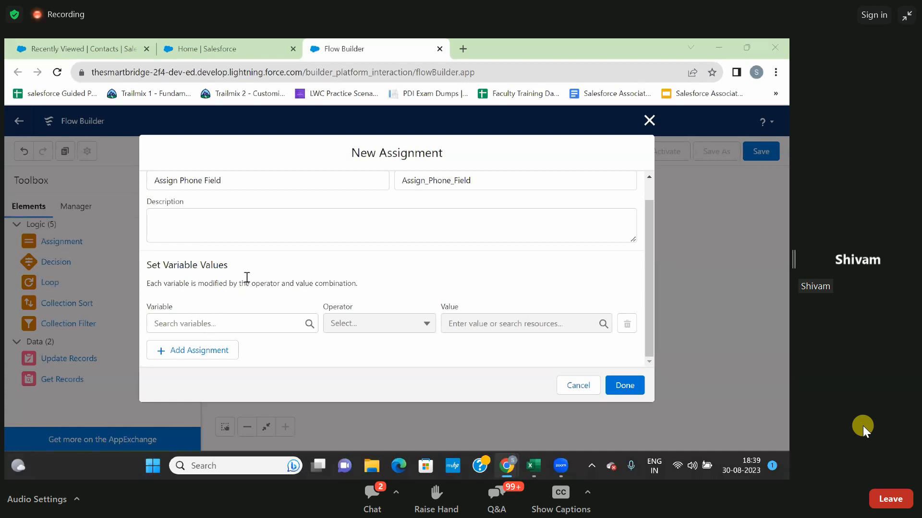
{"action": "left_click", "coordinate": [236, 216]}
{"action": "type", "text": "S"}
{"action": "type", "text": "Assignn The "}
{"action": "type", "text": "Phone "}
{"action": "type", "text": "Field"}
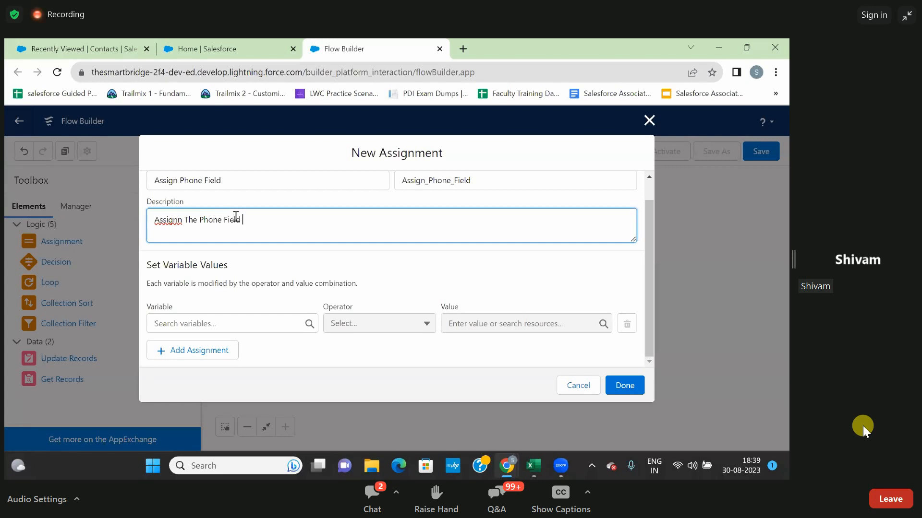
{"action": "left_click", "coordinate": [183, 222]}
{"action": "key", "text": "BackSpace"}
{"action": "type", "text": "ed"}
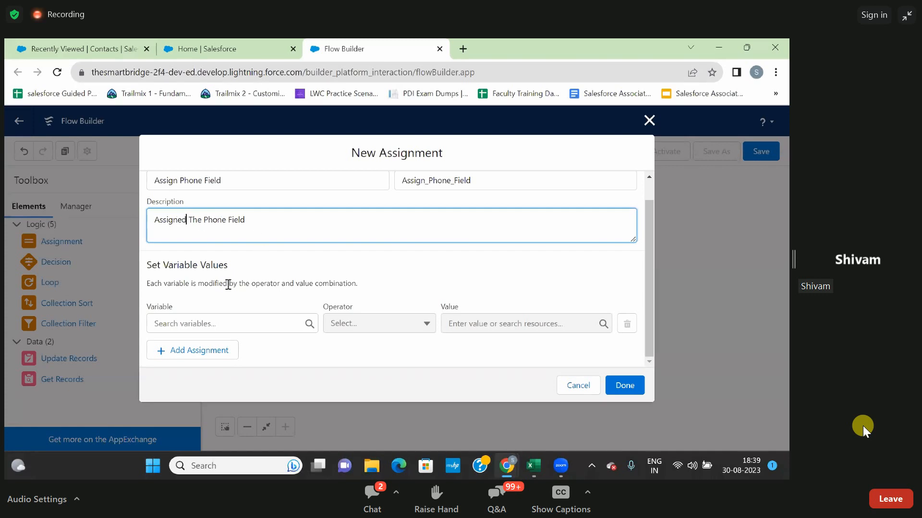
Set the variable of the Assign Phone Field assignment to $Record > Mobile Phone.
{"action": "left_click", "coordinate": [201, 322]}
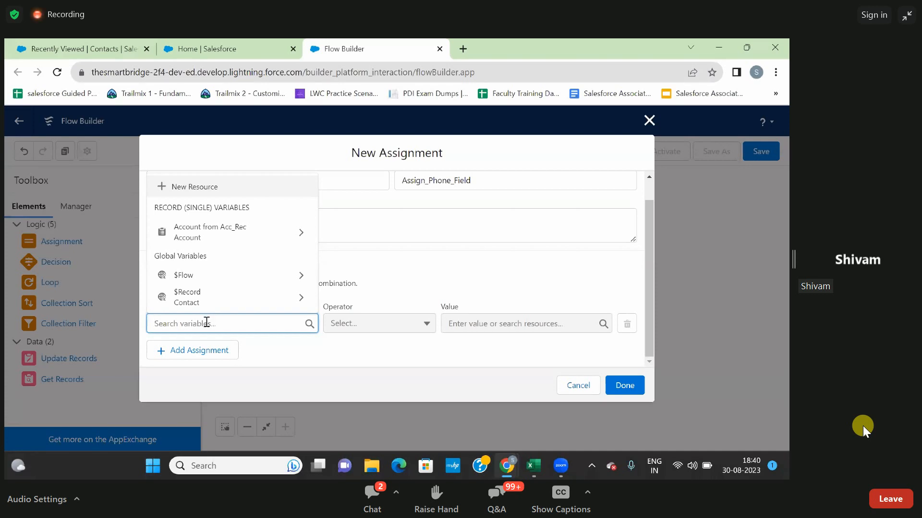
{"action": "type", "text": "record"}
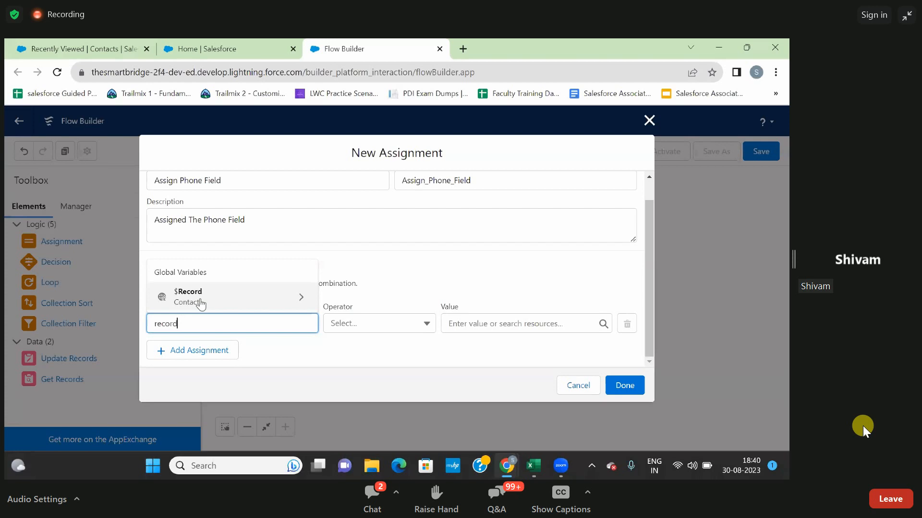
{"action": "left_click", "coordinate": [201, 301]}
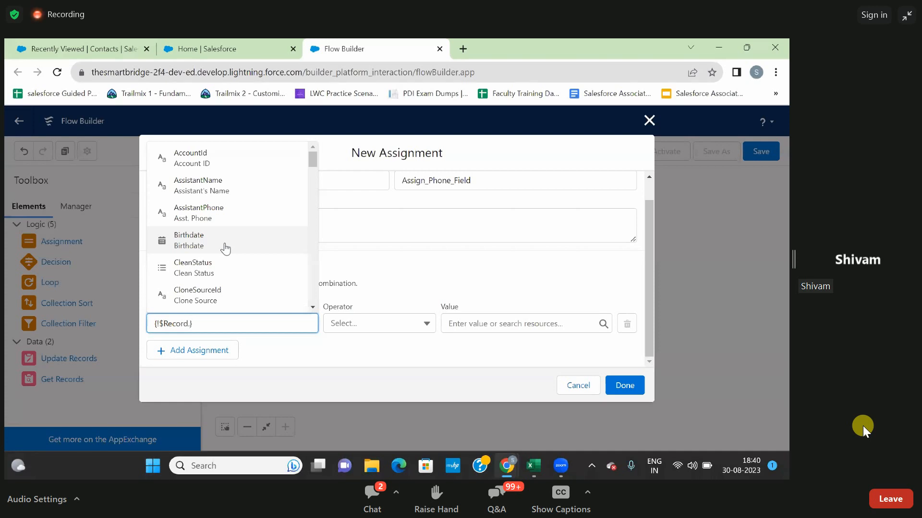
{"action": "type", "text": "mo"}
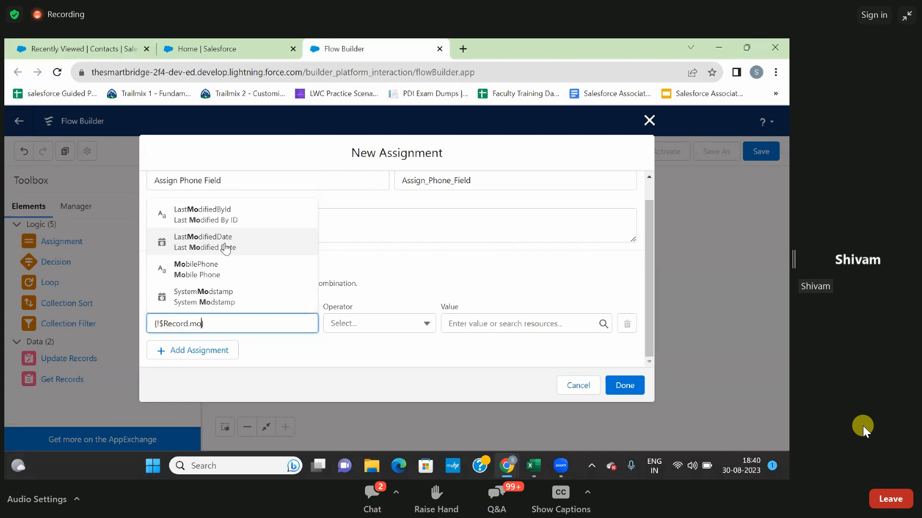
{"action": "left_click", "coordinate": [201, 277]}
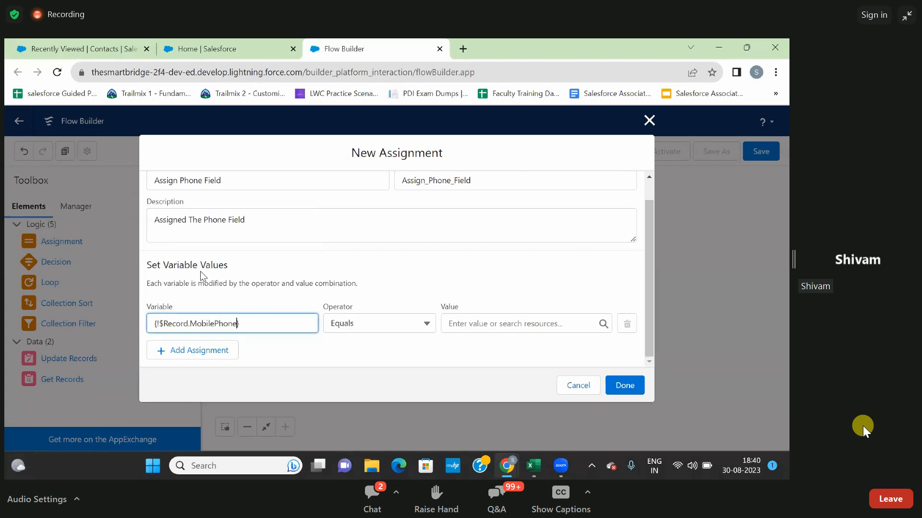
Set the assignment's value to Account from Acc_Rec > Account Phone and finish the Assign Phone Field element.
{"action": "left_click", "coordinate": [467, 322]}
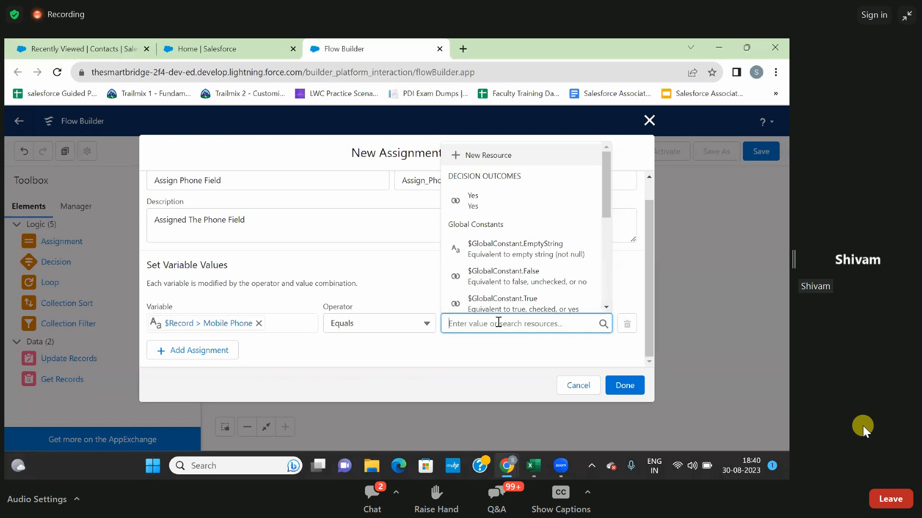
{"action": "scroll", "coordinate": [515, 283], "scroll_direction": "down", "scroll_amount": 3}
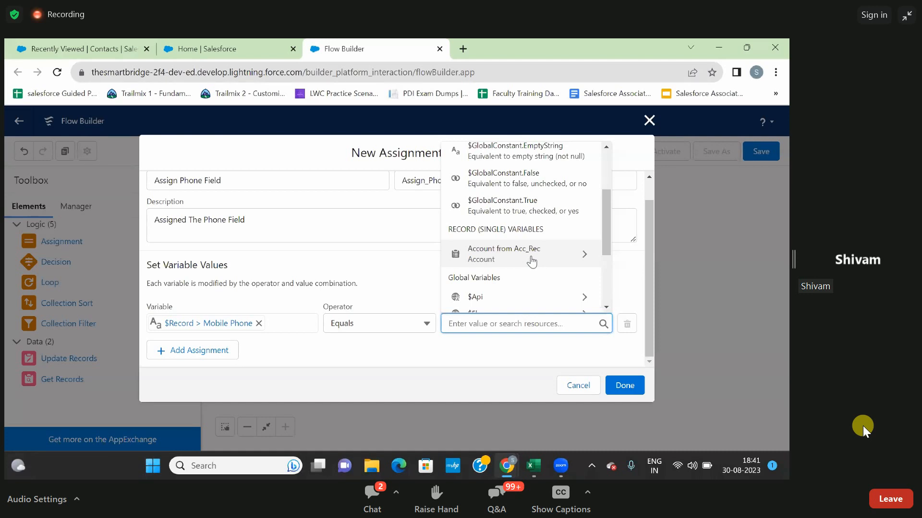
{"action": "left_click", "coordinate": [532, 261]}
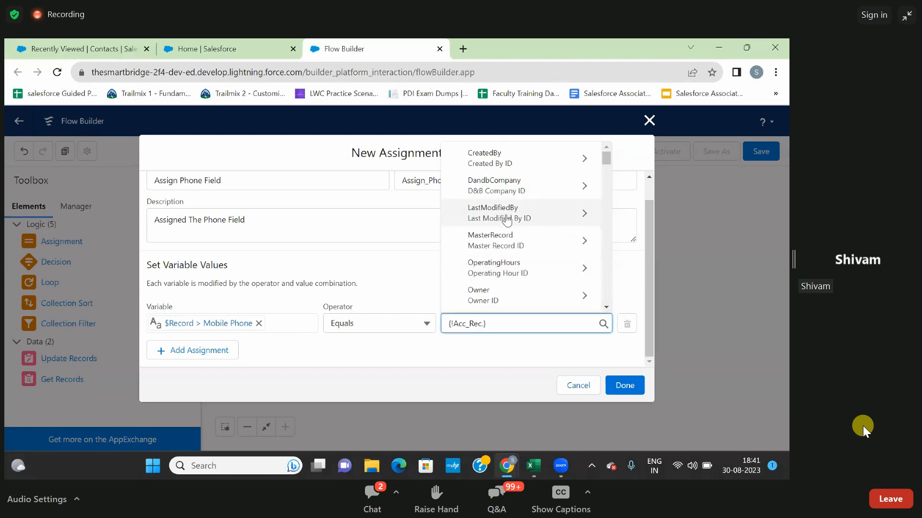
{"action": "scroll", "coordinate": [506, 220], "scroll_direction": "down", "scroll_amount": 3}
{"action": "scroll", "coordinate": [506, 220], "scroll_direction": "down", "scroll_amount": 6}
{"action": "scroll", "coordinate": [507, 220], "scroll_direction": "down", "scroll_amount": 10}
{"action": "scroll", "coordinate": [506, 220], "scroll_direction": "down", "scroll_amount": 8}
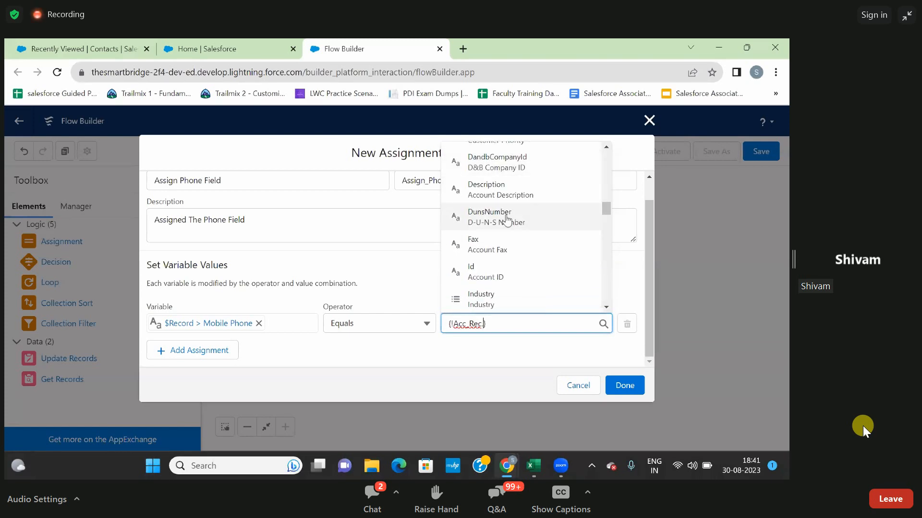
{"action": "type", "text": ".p"}
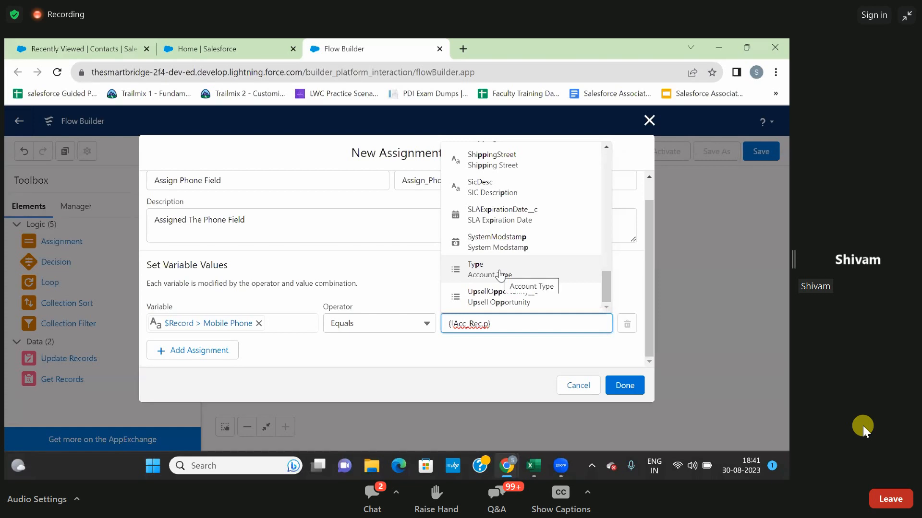
{"action": "scroll", "coordinate": [500, 274], "scroll_direction": "up", "scroll_amount": 3}
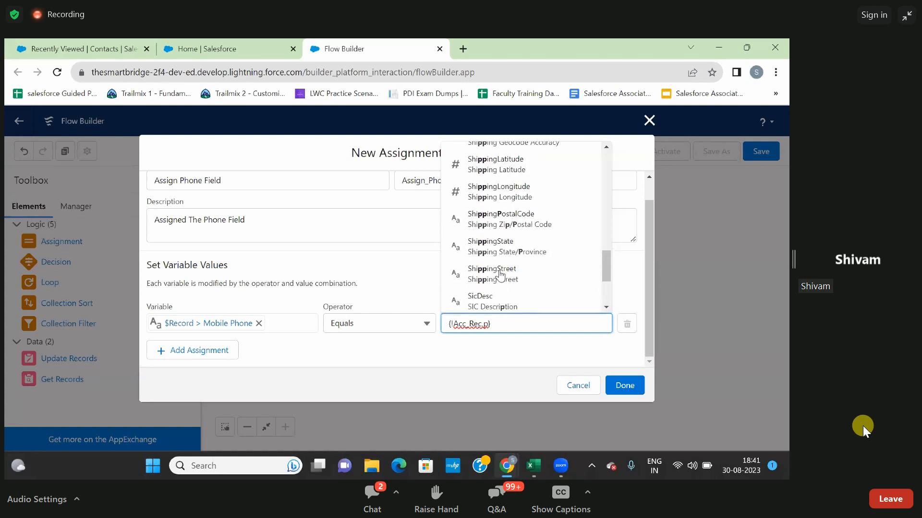
{"action": "scroll", "coordinate": [500, 274], "scroll_direction": "up", "scroll_amount": 1}
{"action": "type", "text": "ho"}
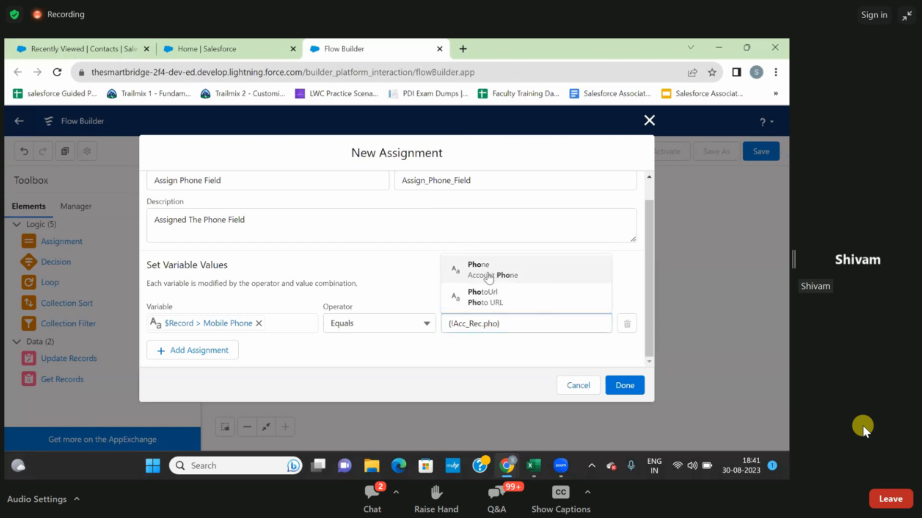
{"action": "left_click", "coordinate": [488, 273]}
{"action": "left_click", "coordinate": [514, 350]}
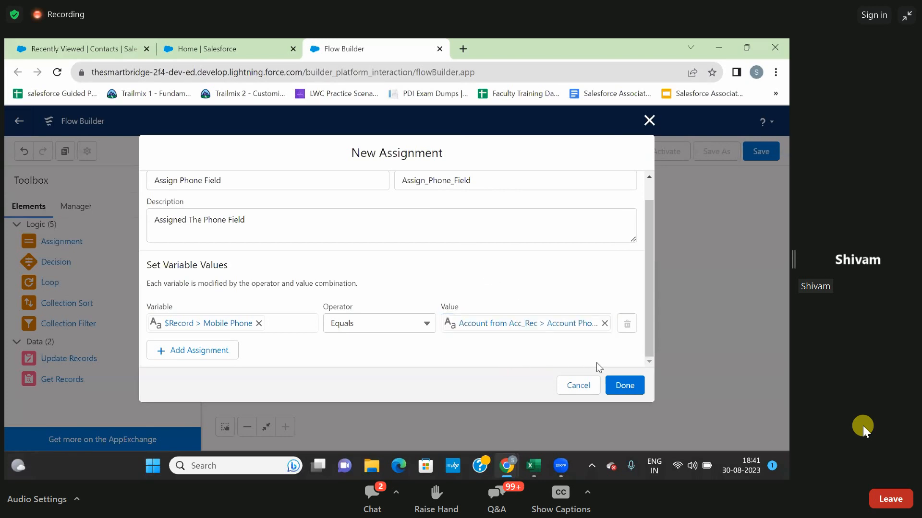
{"action": "left_click", "coordinate": [624, 386]}
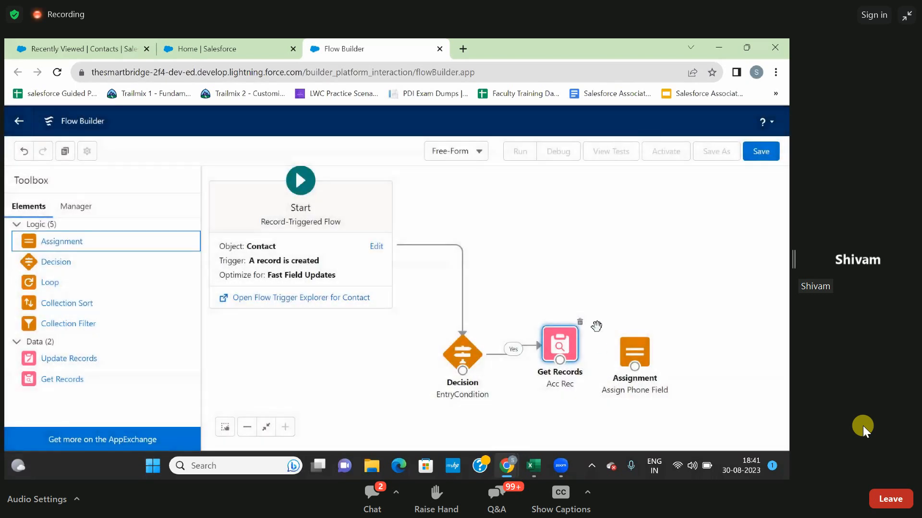
Connect the Acc Rec element to Assign Phone Field and save the flow with the label "Fetching the Acc Rec".
{"action": "left_click_drag", "start_coordinate": [559, 361], "coordinate": [643, 367]}
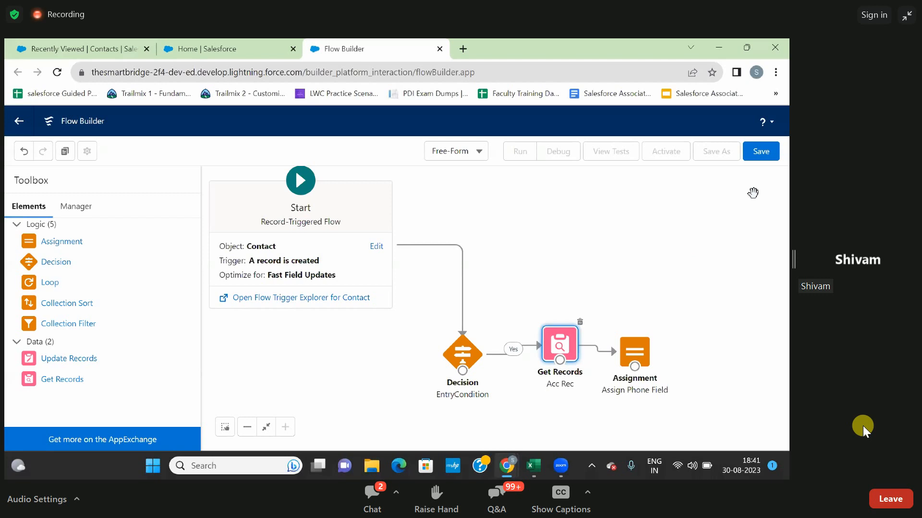
{"action": "left_click", "coordinate": [759, 152]}
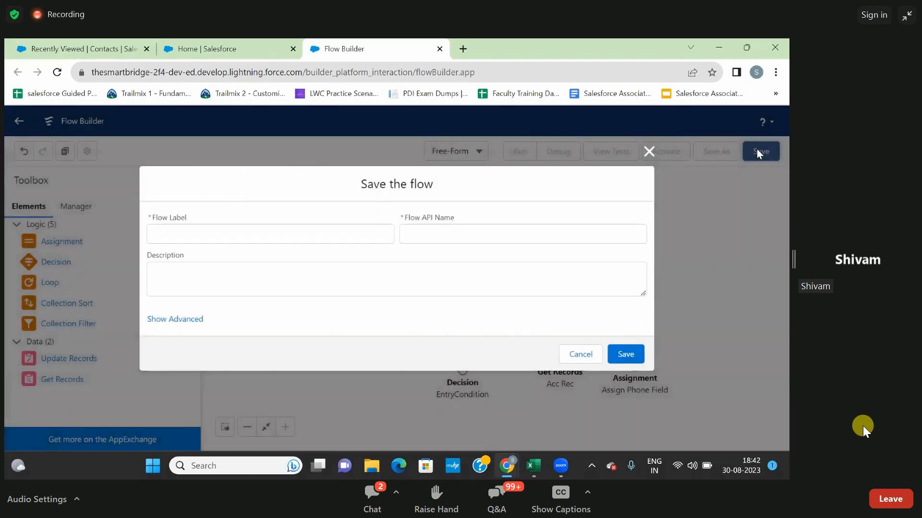
{"action": "left_click", "coordinate": [344, 237]}
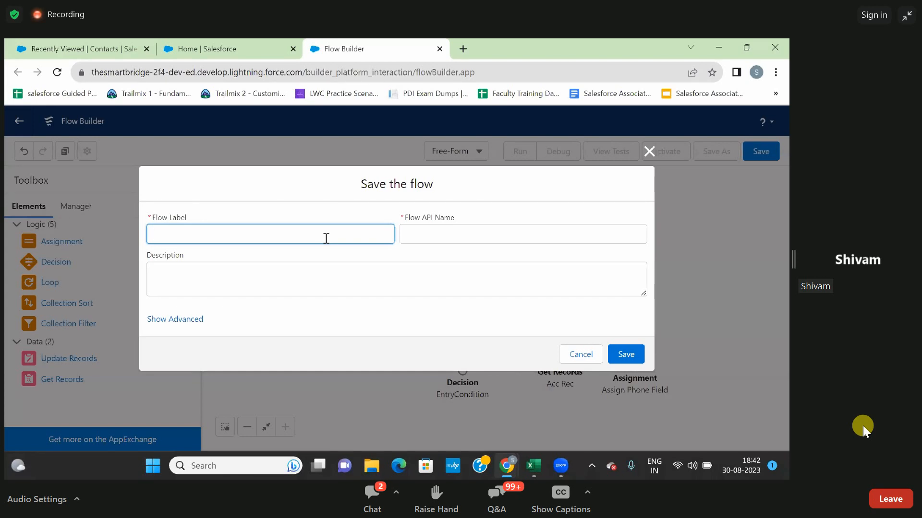
{"action": "type", "text": "tching the A"}
{"action": "type", "text": "cc Rec"}
{"action": "left_click", "coordinate": [307, 202]}
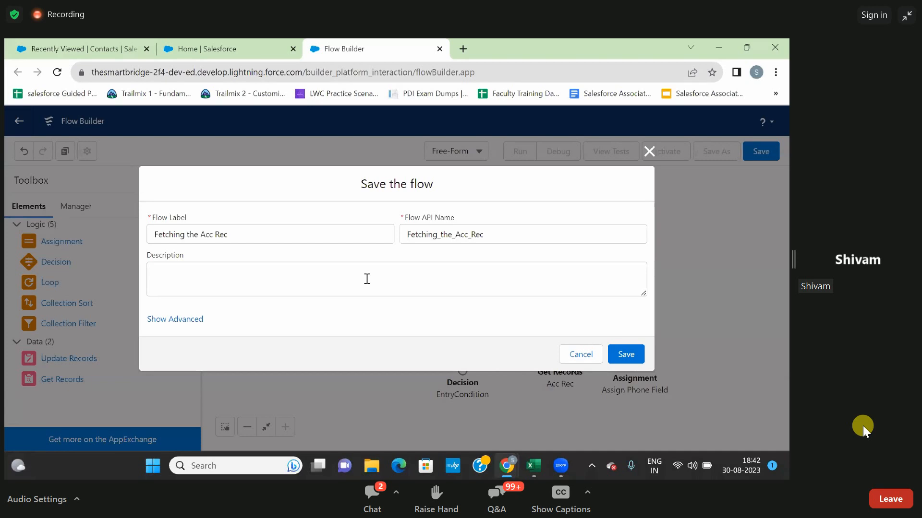
{"action": "left_click", "coordinate": [617, 352]}
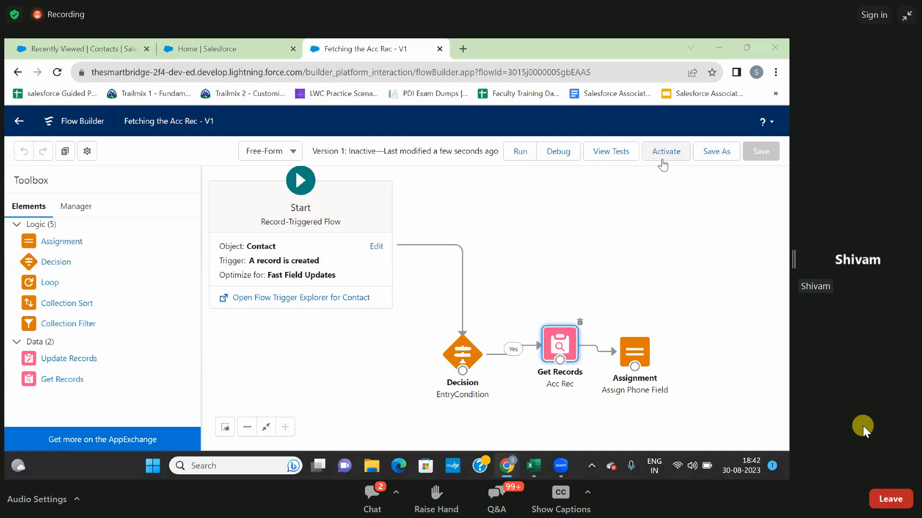
Run a debug of the flow in rollback mode with the first suggested contact as the triggering record.
{"action": "left_click", "coordinate": [550, 161]}
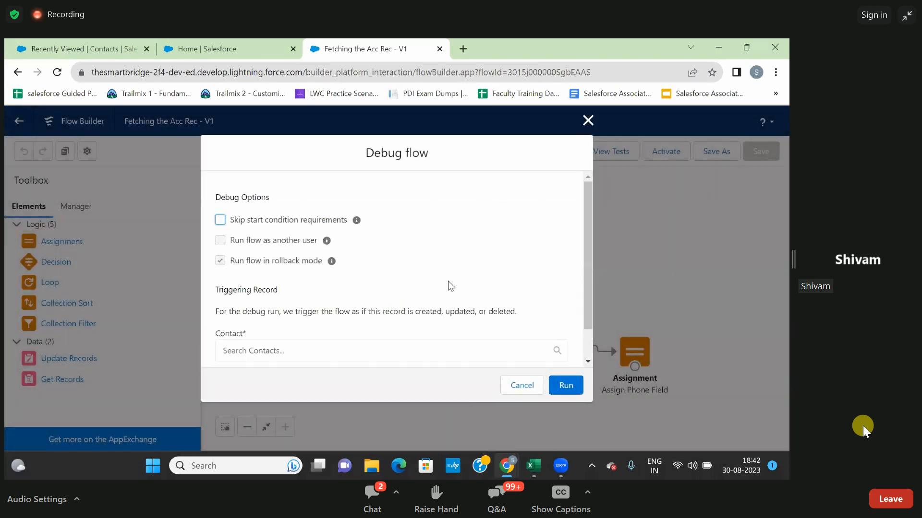
{"action": "left_click", "coordinate": [373, 353]}
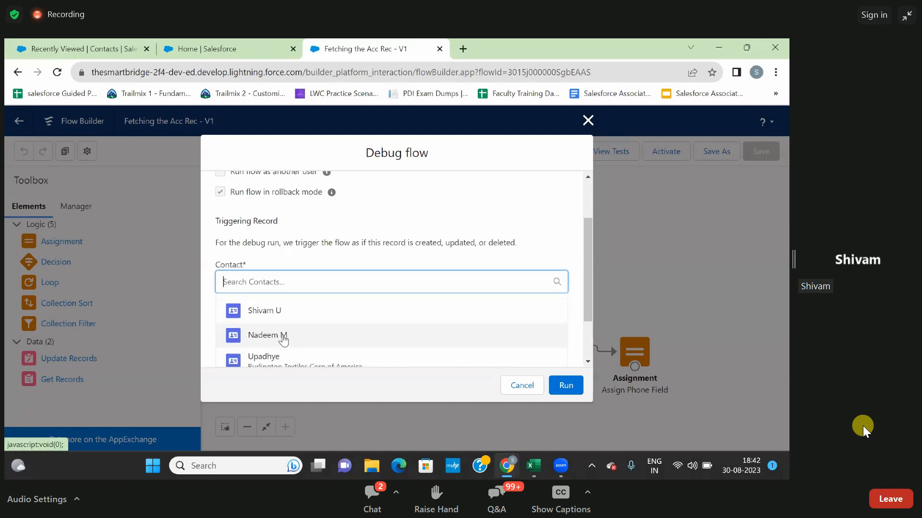
{"action": "scroll", "coordinate": [282, 336], "scroll_direction": "down", "scroll_amount": 1}
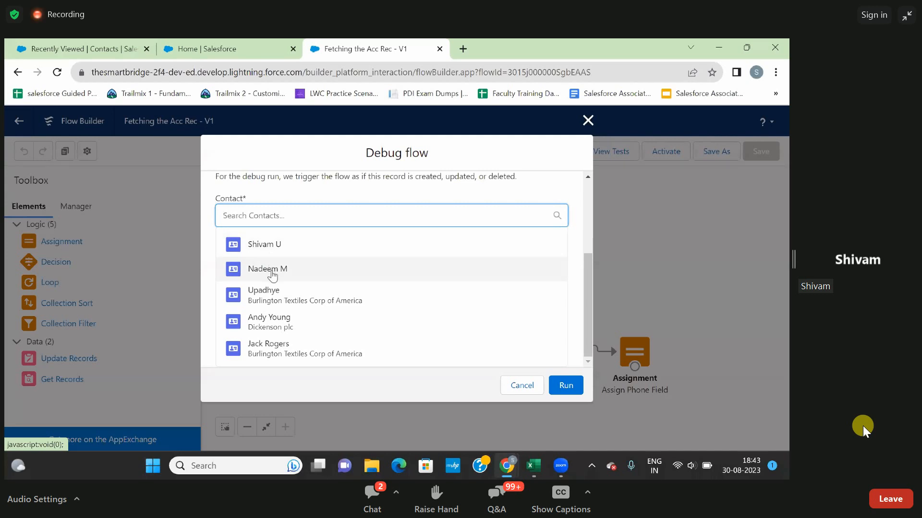
{"action": "left_click", "coordinate": [265, 247]}
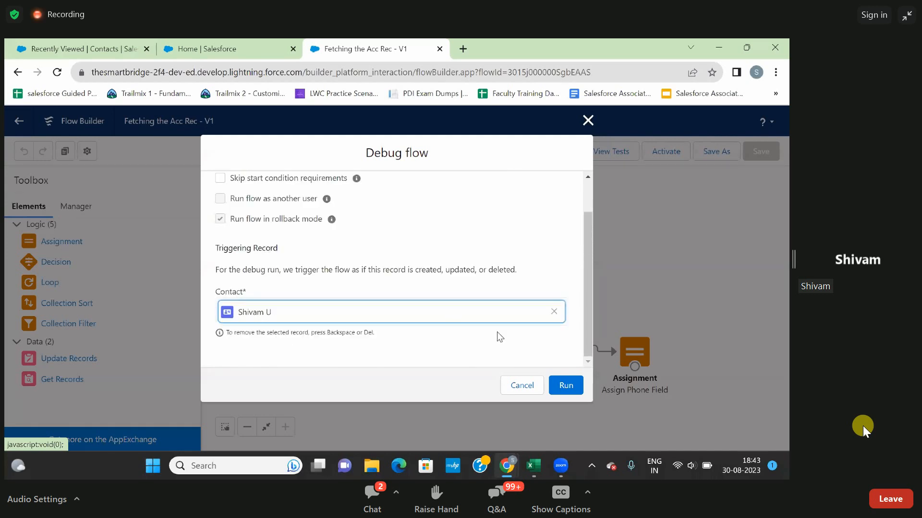
{"action": "left_click", "coordinate": [565, 386]}
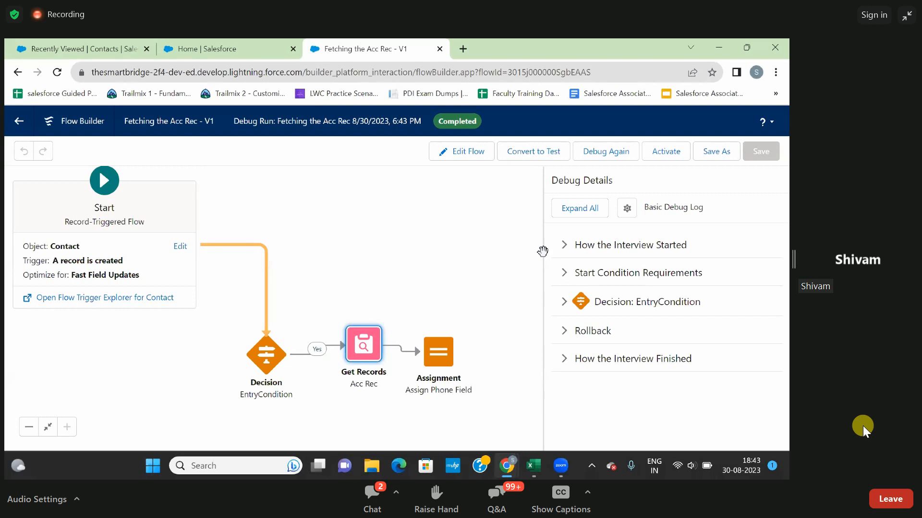
Switch to the browser tab with the Salesforce contacts list, bring up a blank new contact form and dismiss it.
{"action": "left_click", "coordinate": [212, 41]}
{"action": "left_click", "coordinate": [85, 51]}
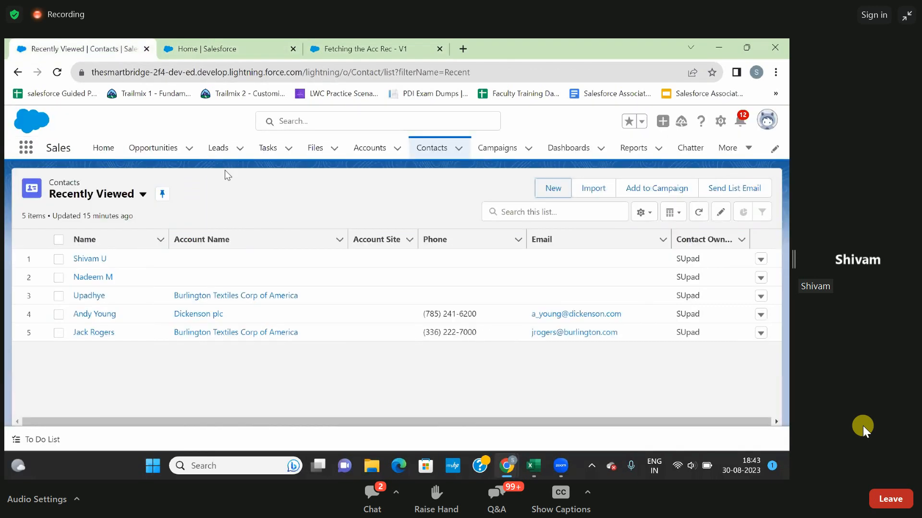
{"action": "left_click", "coordinate": [441, 159]}
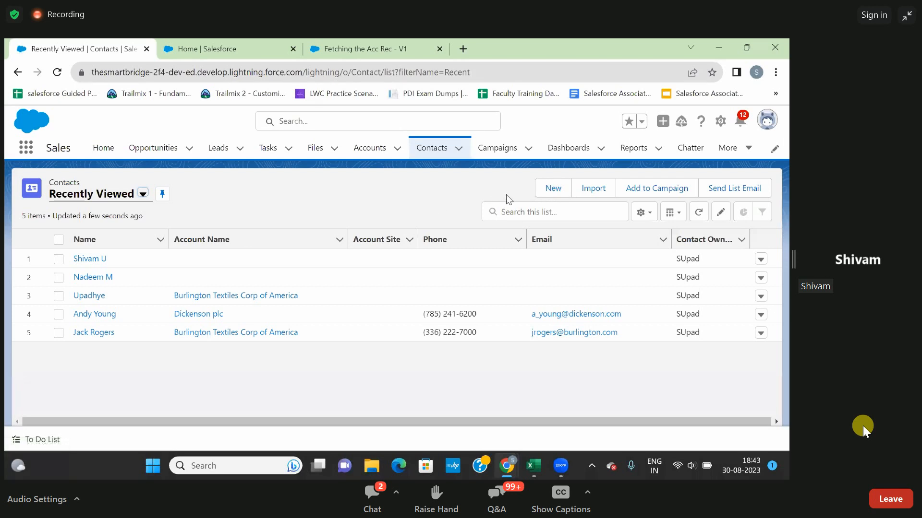
{"action": "left_click", "coordinate": [545, 192]}
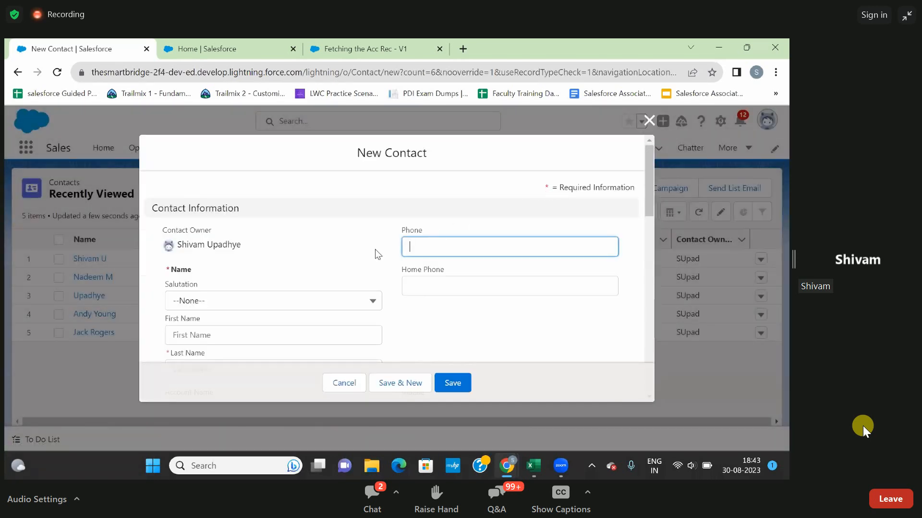
{"action": "left_click", "coordinate": [648, 120]}
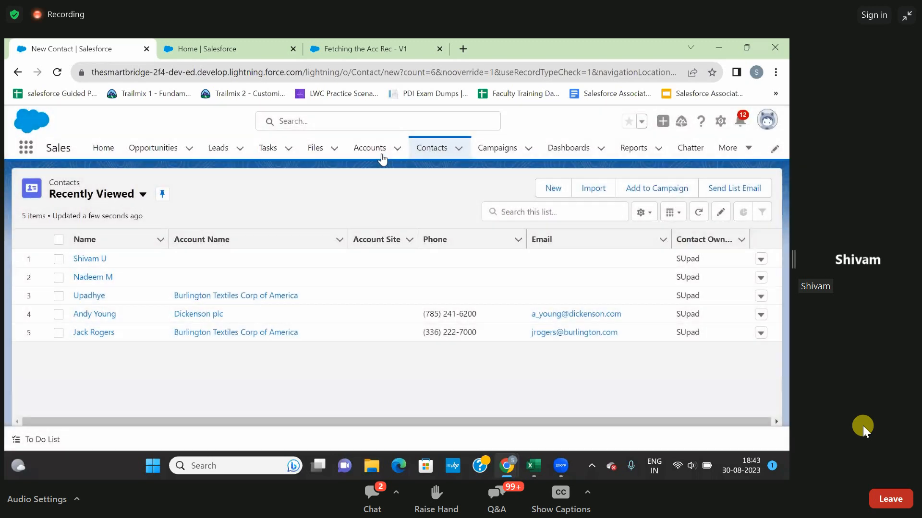
Open the Dickenson plc account and examine its detail fields, including the phone, dismissing the record page settings prompt.
{"action": "left_click", "coordinate": [367, 152]}
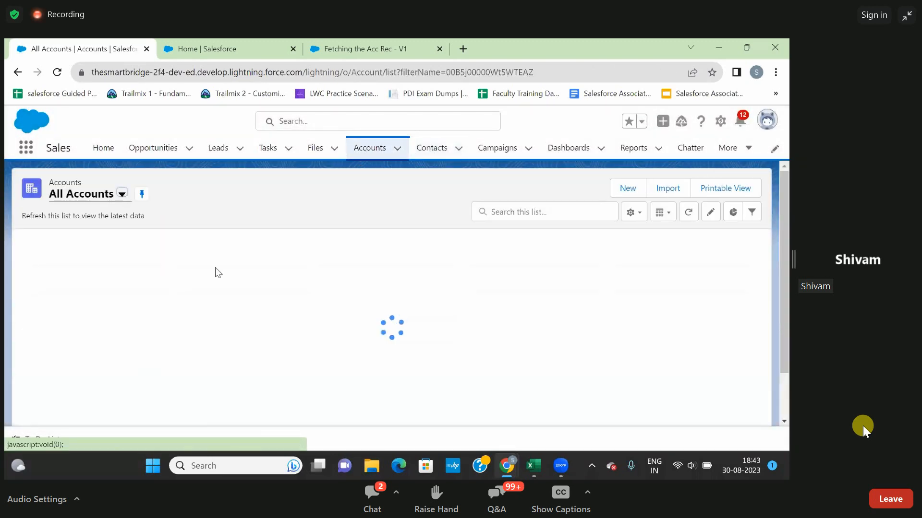
{"action": "left_click", "coordinate": [99, 277]}
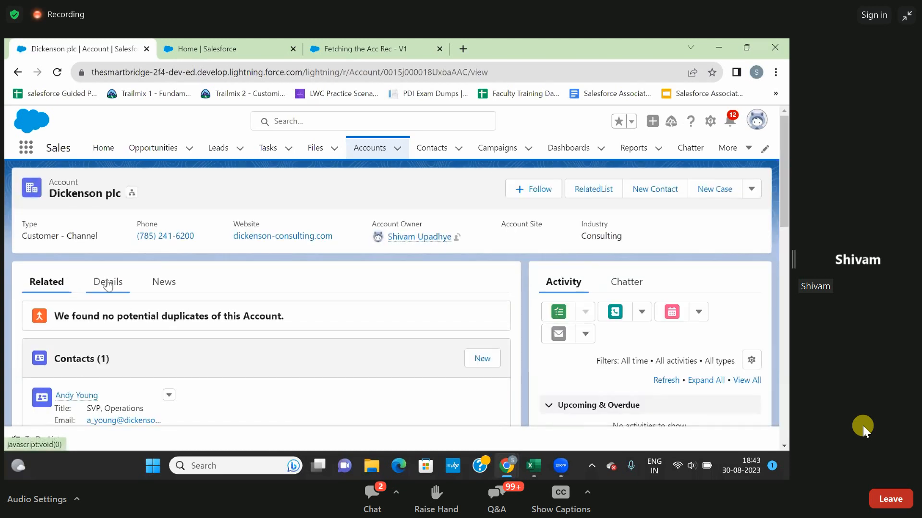
{"action": "left_click", "coordinate": [106, 283]}
{"action": "scroll", "coordinate": [168, 307], "scroll_direction": "down", "scroll_amount": 3}
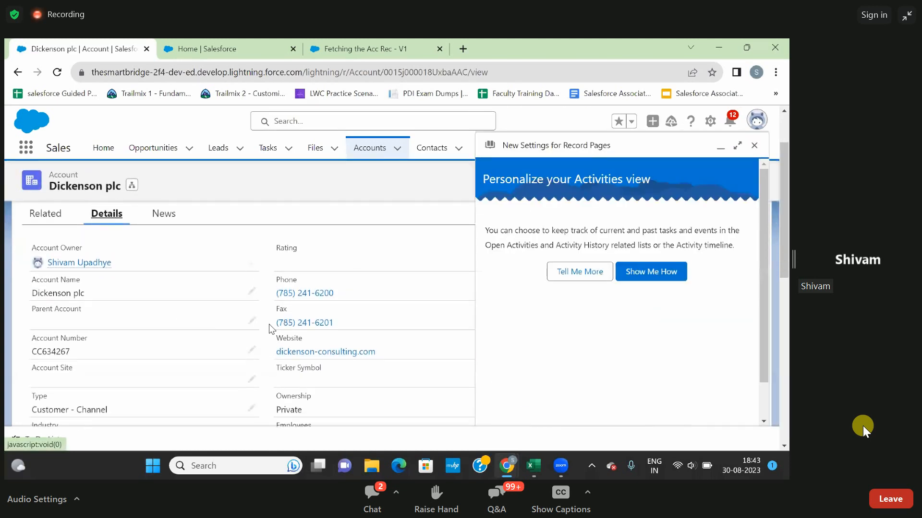
{"action": "left_click", "coordinate": [754, 146]}
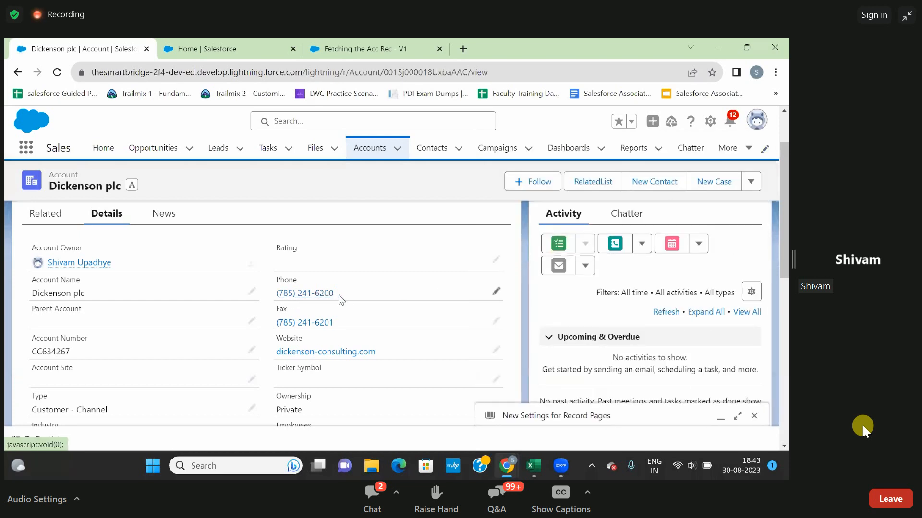
Start a new contact with the salutation Mr. and the last name Test1.
{"action": "left_click", "coordinate": [427, 150]}
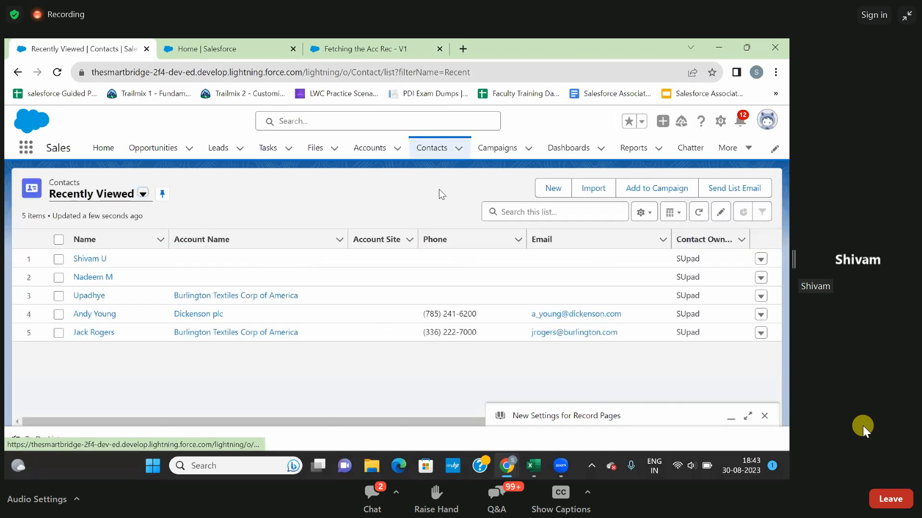
{"action": "left_click", "coordinate": [552, 189]}
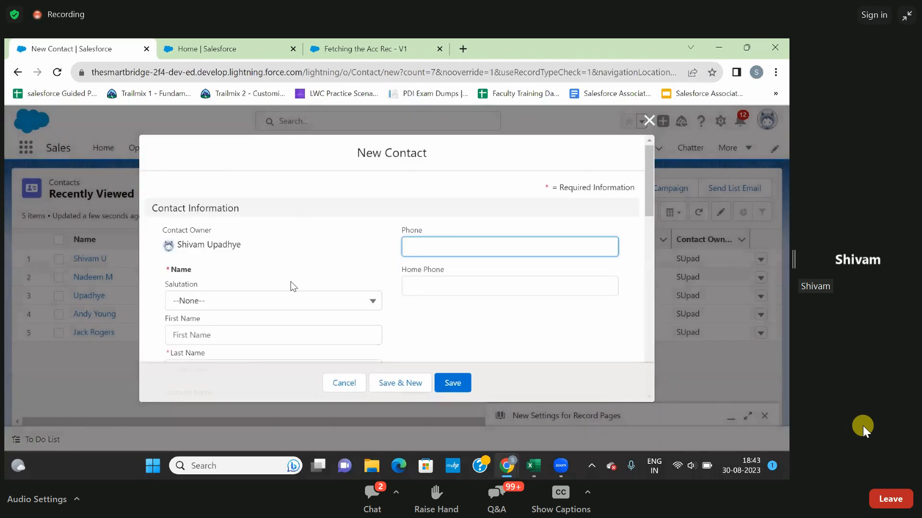
{"action": "left_click", "coordinate": [258, 301]}
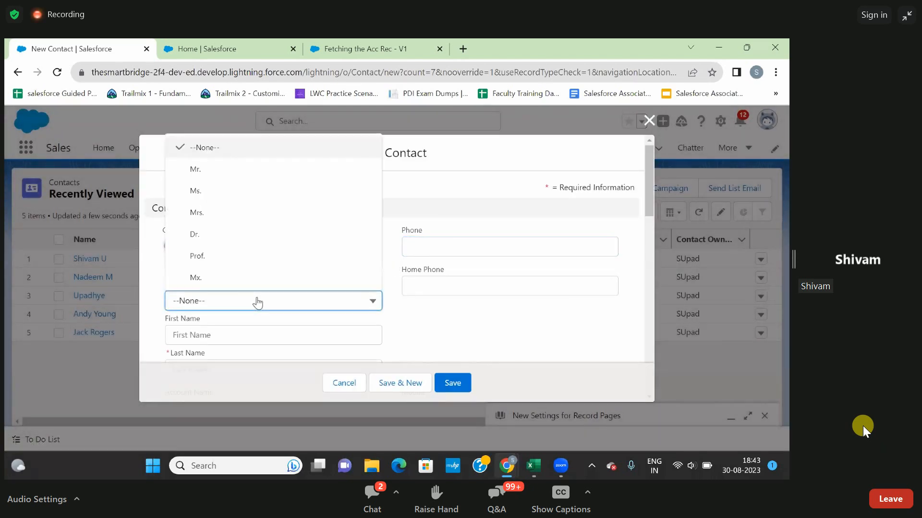
{"action": "left_click", "coordinate": [226, 169]}
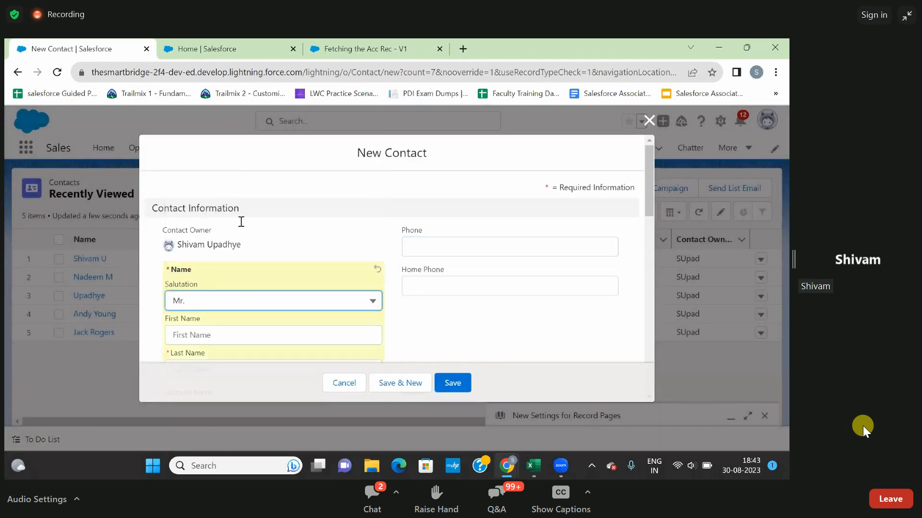
{"action": "scroll", "coordinate": [253, 249], "scroll_direction": "down", "scroll_amount": 1}
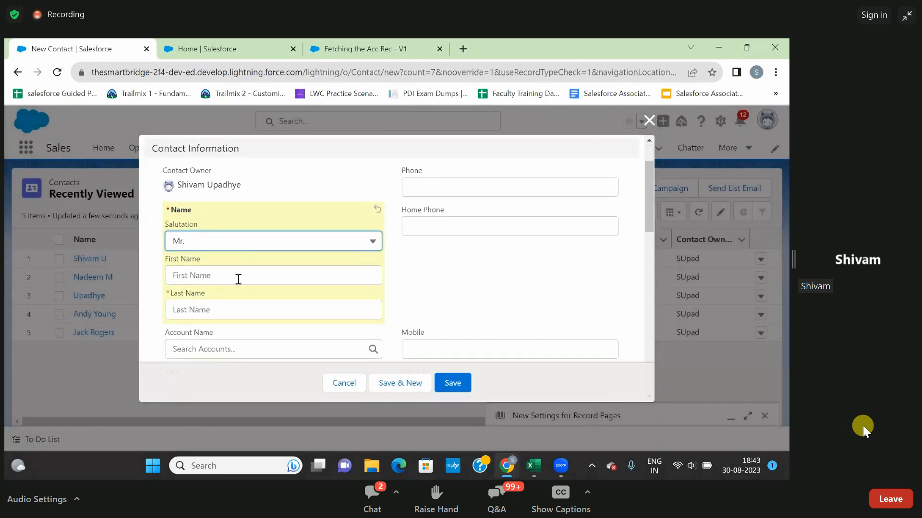
{"action": "left_click", "coordinate": [223, 317]}
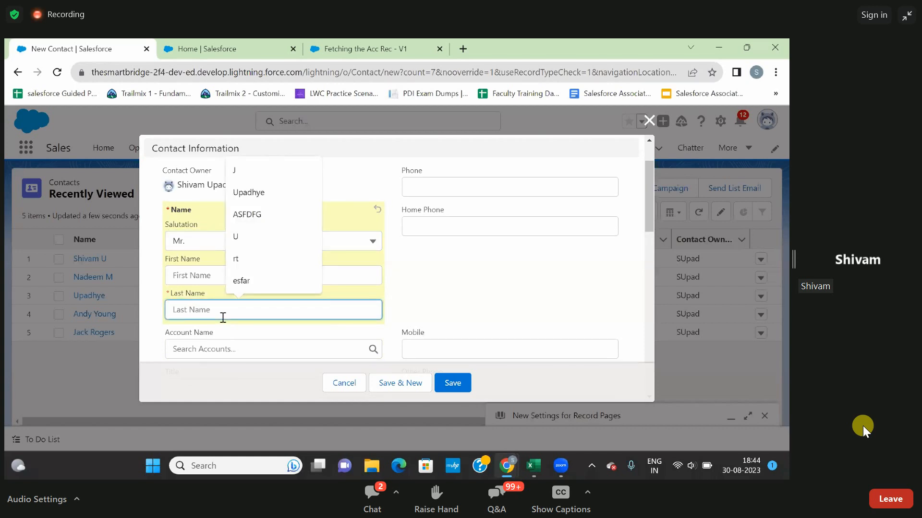
{"action": "type", "text": "Test1"}
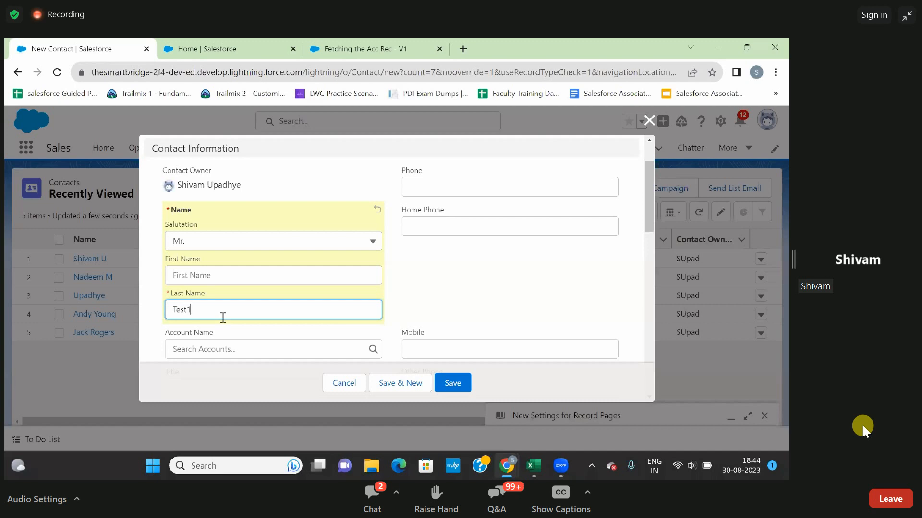
Link the contact to the Dickenson plc account, save it and check the Mobile field in its details.
{"action": "scroll", "coordinate": [223, 317], "scroll_direction": "down", "scroll_amount": 1}
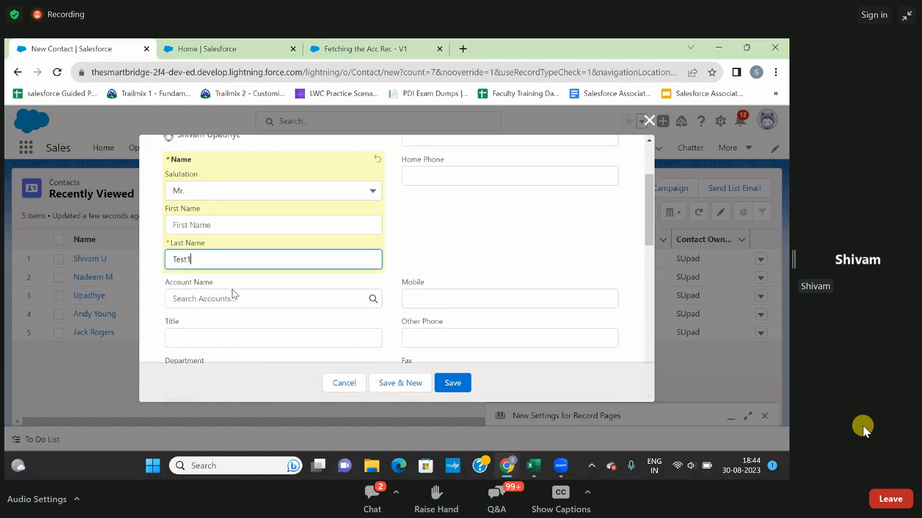
{"action": "left_click", "coordinate": [228, 294]}
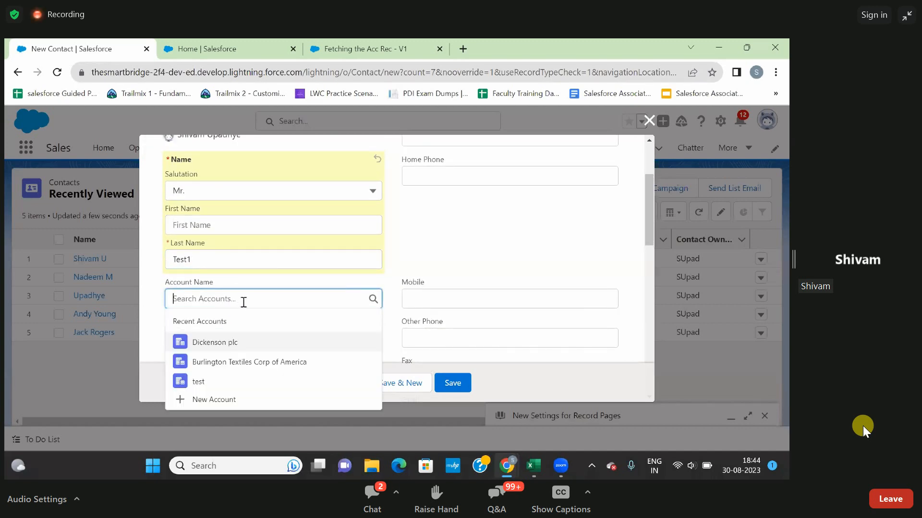
{"action": "left_click", "coordinate": [224, 346]}
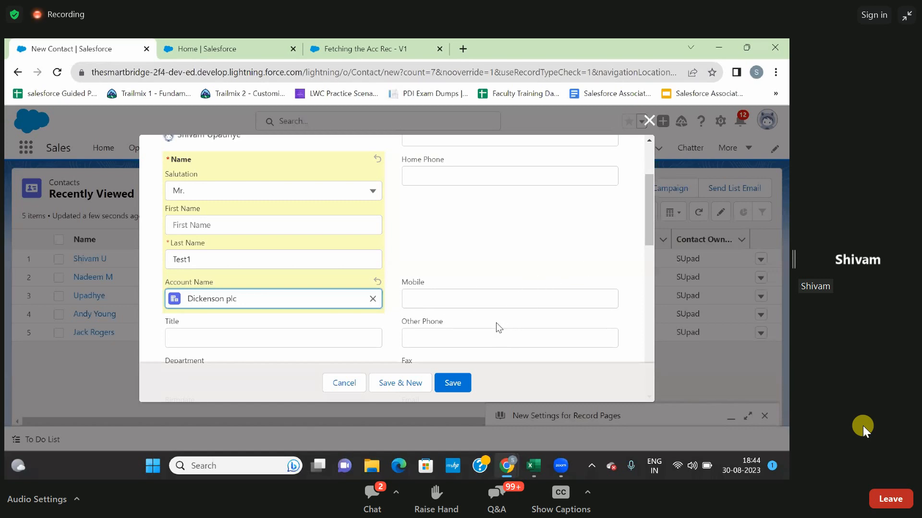
{"action": "left_click", "coordinate": [452, 384]}
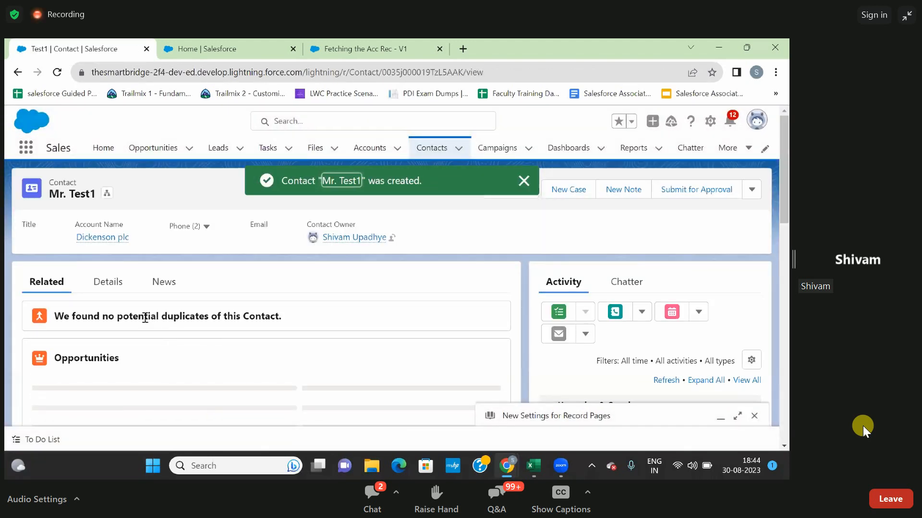
{"action": "left_click", "coordinate": [109, 285]}
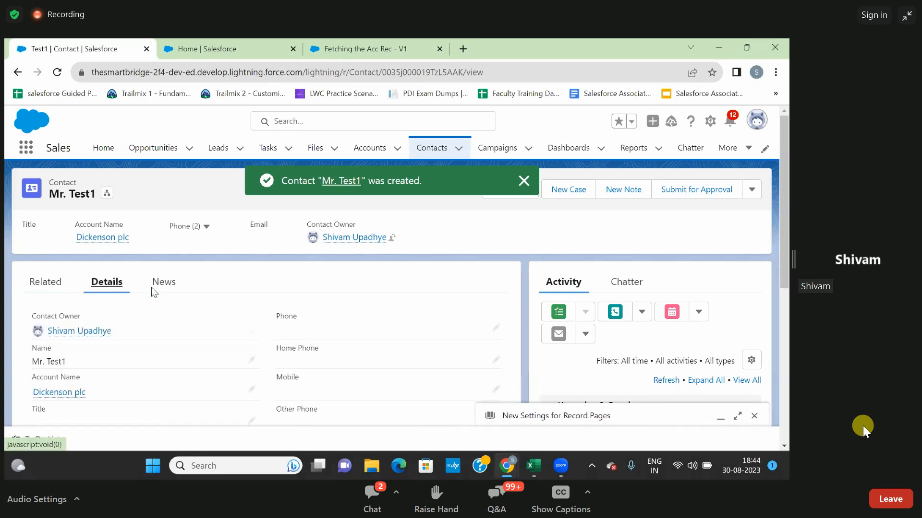
{"action": "scroll", "coordinate": [215, 329], "scroll_direction": "down", "scroll_amount": 3}
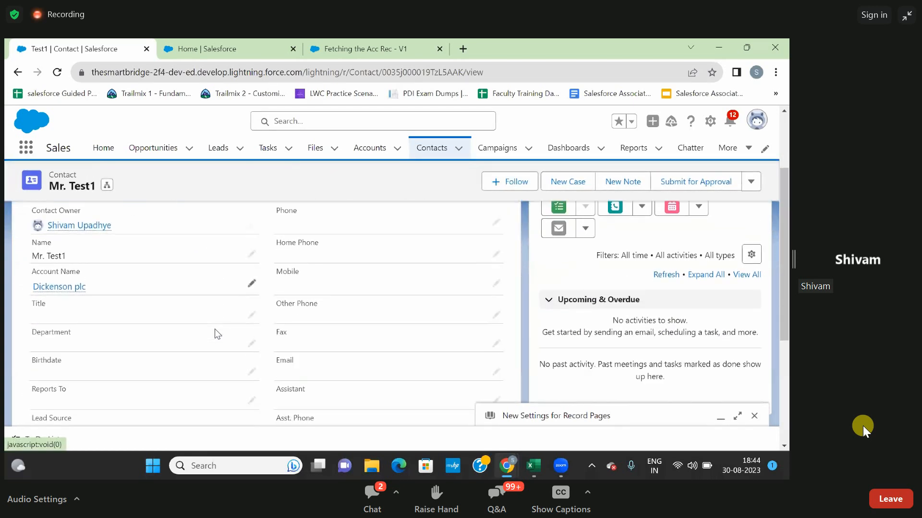
Switch to the browser tab with the Fetching the Acc Rec flow, activate the flow and return to the contact's tab.
{"action": "left_click", "coordinate": [353, 51]}
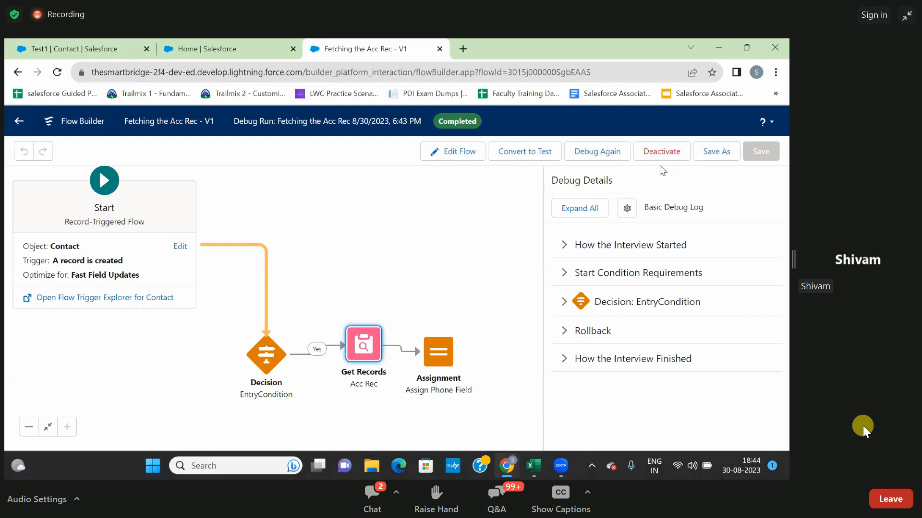
{"action": "left_click", "coordinate": [211, 42]}
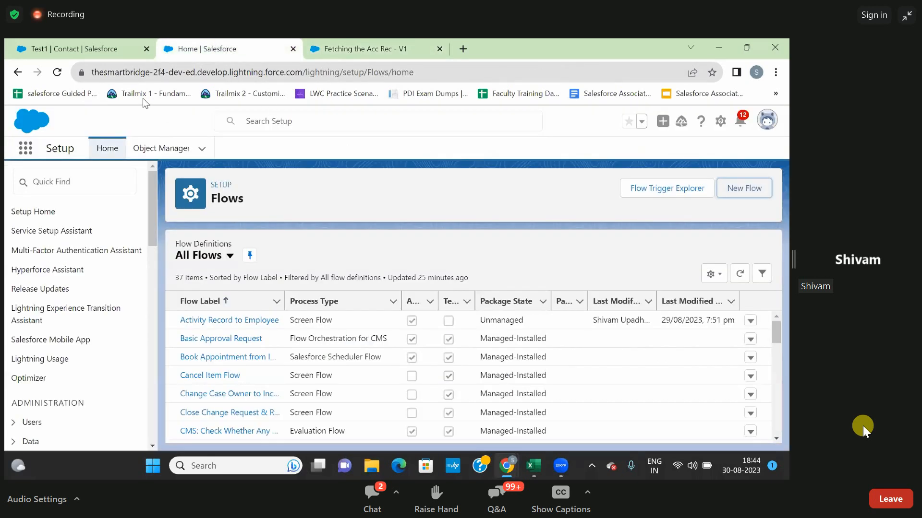
{"action": "left_click", "coordinate": [74, 48]}
Start another new contact with the salutation Mr. and the last name test2.
{"action": "left_click", "coordinate": [423, 151]}
{"action": "left_click", "coordinate": [547, 190]}
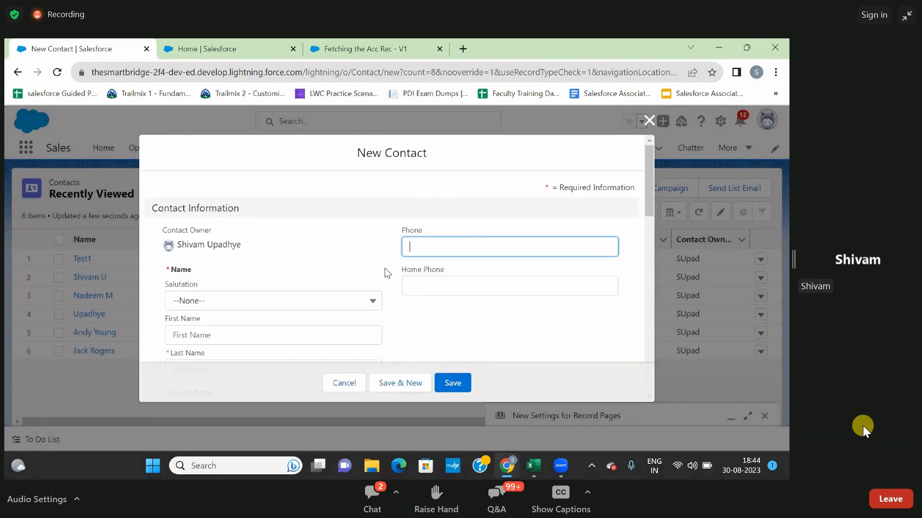
{"action": "left_click", "coordinate": [321, 309]}
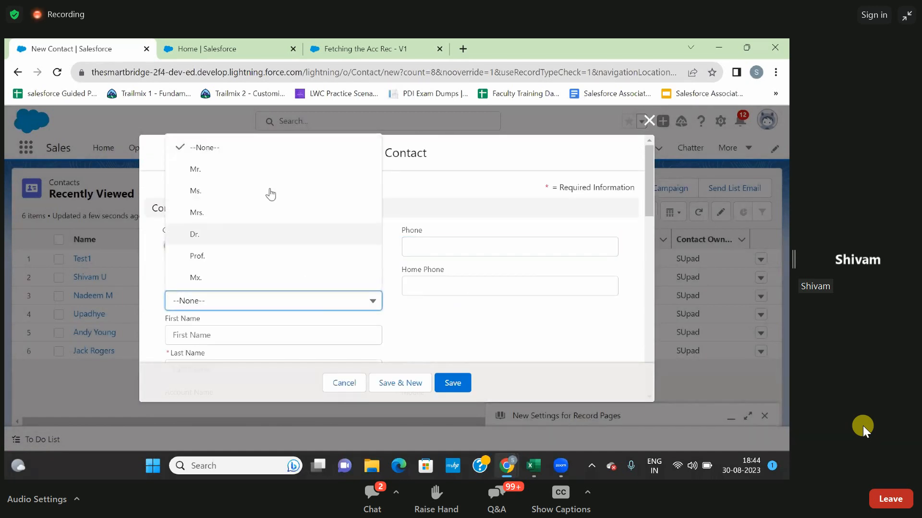
{"action": "left_click", "coordinate": [263, 174]}
{"action": "scroll", "coordinate": [259, 315], "scroll_direction": "down", "scroll_amount": 2}
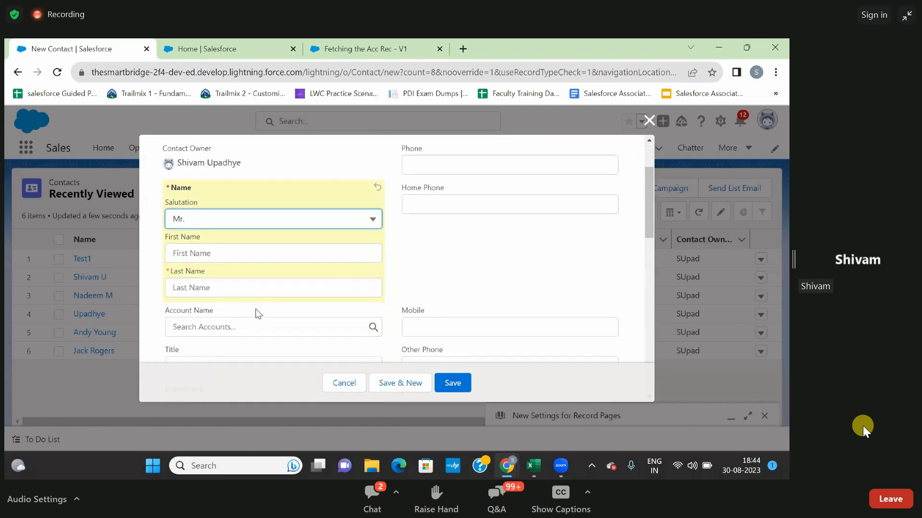
{"action": "left_click", "coordinate": [243, 294]}
{"action": "type", "text": "test2"}
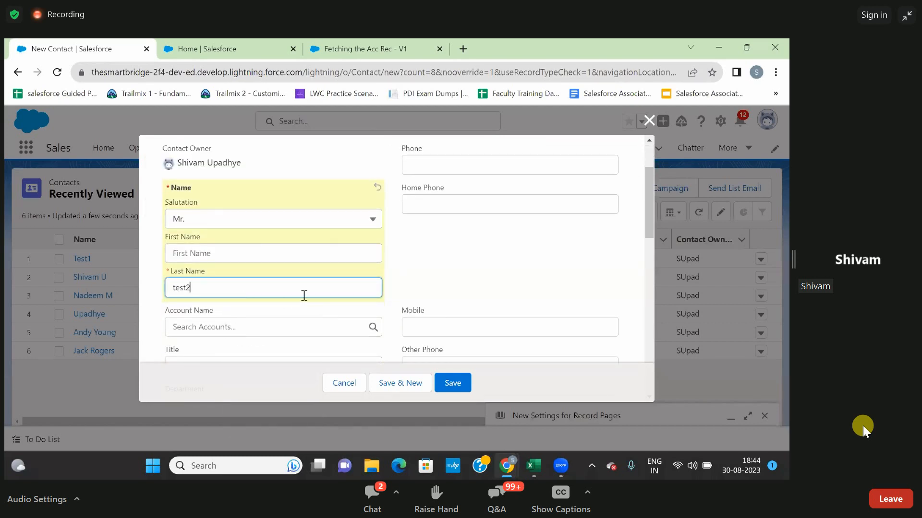
Assign the Dickenson plc account to contact test2, save the record and check its Mobile field in the details.
{"action": "scroll", "coordinate": [302, 296], "scroll_direction": "down", "scroll_amount": 1}
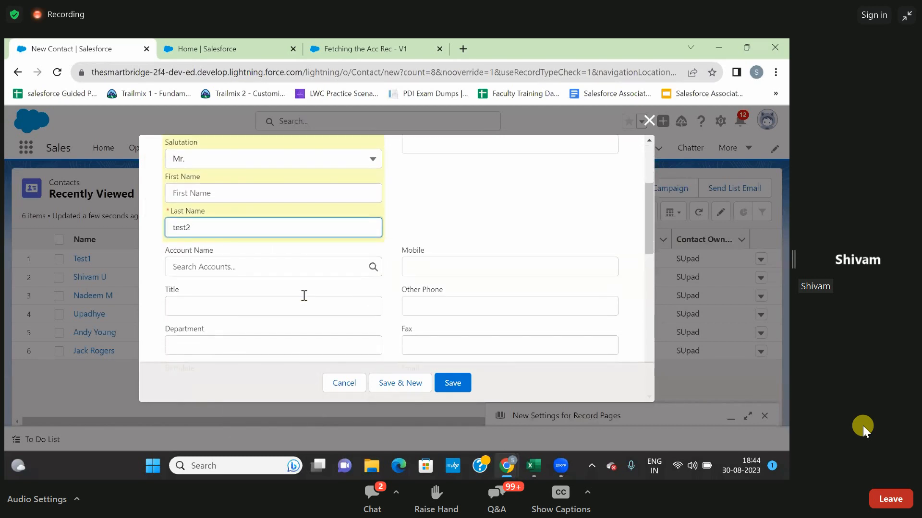
{"action": "left_click", "coordinate": [281, 265]}
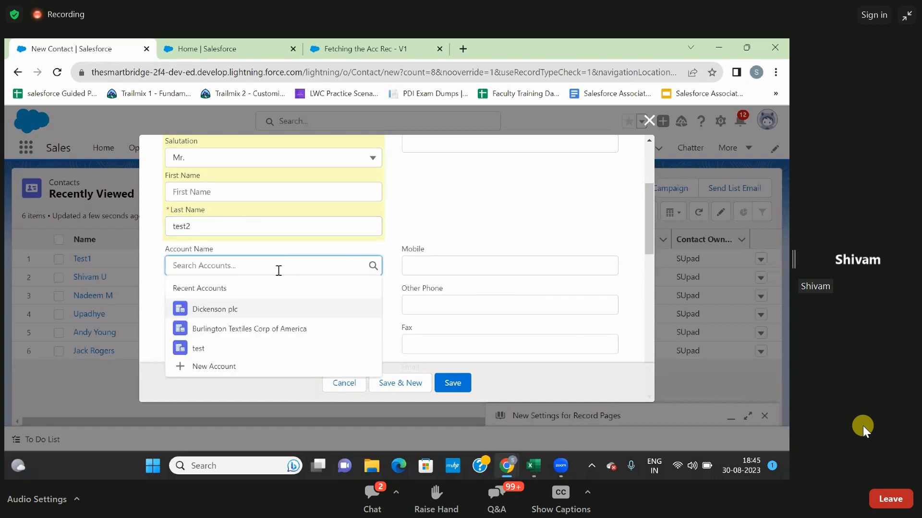
{"action": "left_click", "coordinate": [232, 313]}
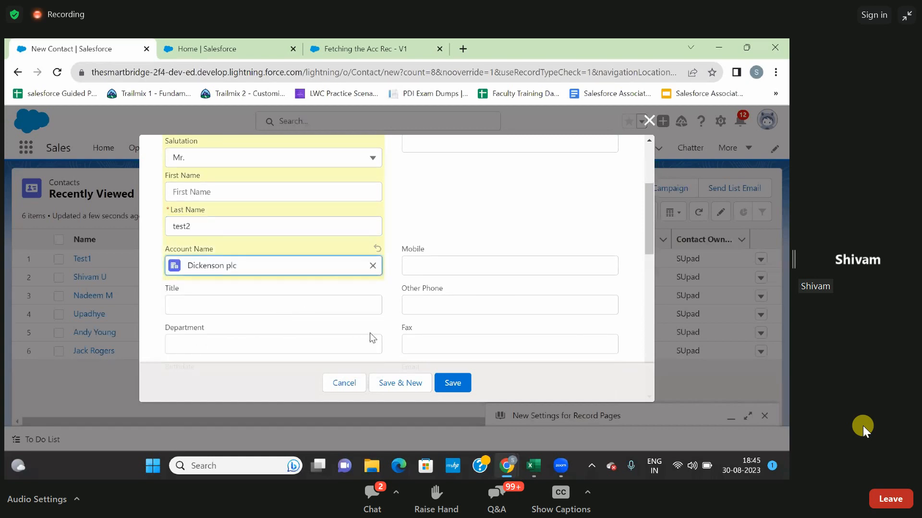
{"action": "scroll", "coordinate": [371, 338], "scroll_direction": "down", "scroll_amount": 1}
{"action": "left_click", "coordinate": [453, 383]}
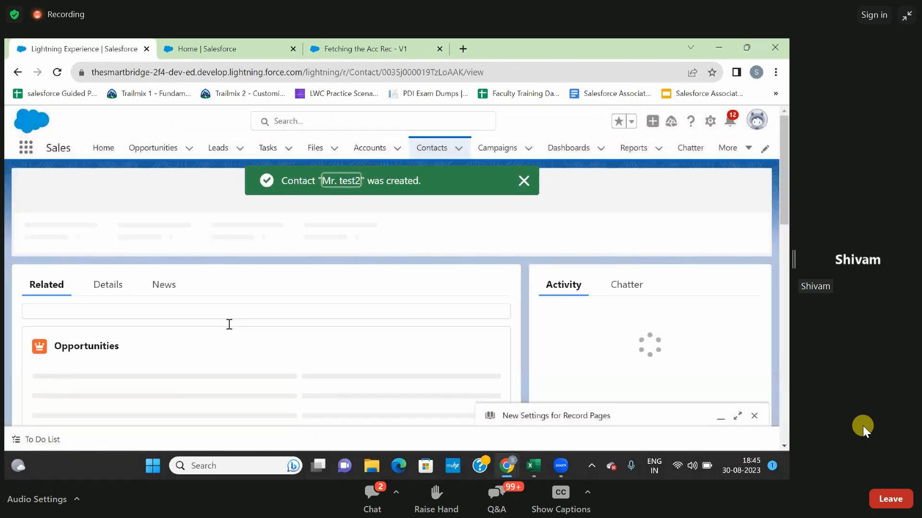
{"action": "left_click", "coordinate": [122, 285]}
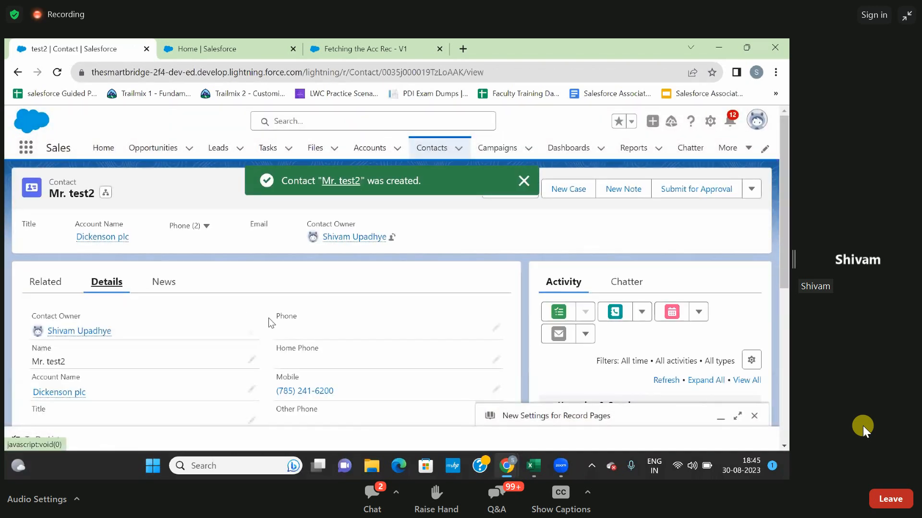
{"action": "scroll", "coordinate": [269, 317], "scroll_direction": "down", "scroll_amount": 2}
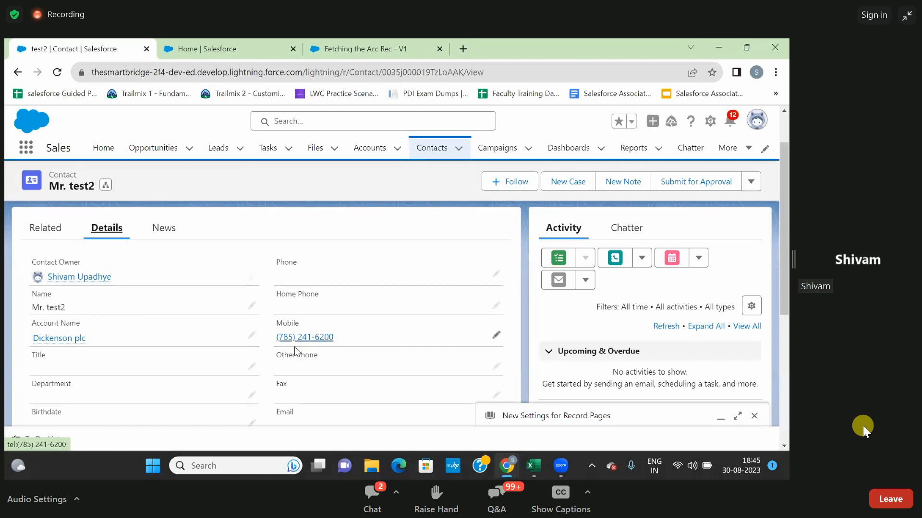
Start a third new contact with the salutation Mr. and the last name Test3.
{"action": "left_click", "coordinate": [418, 151]}
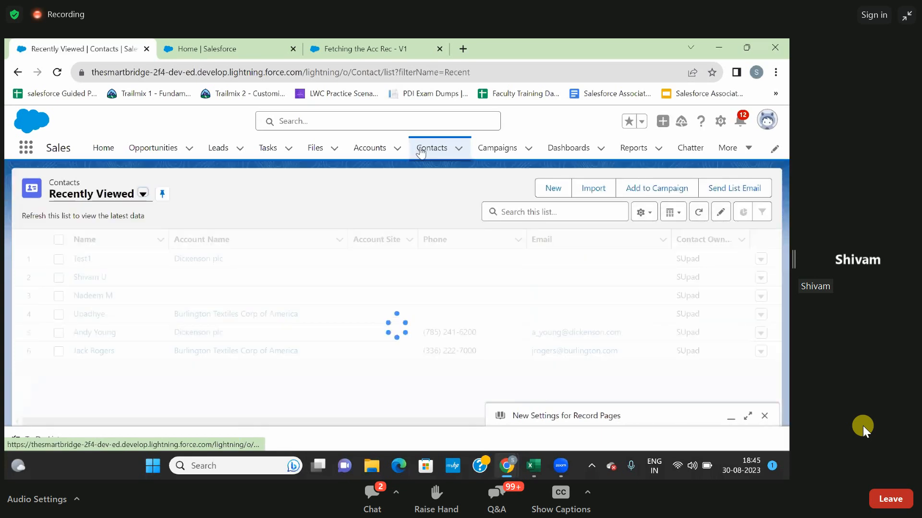
{"action": "left_click", "coordinate": [554, 189]}
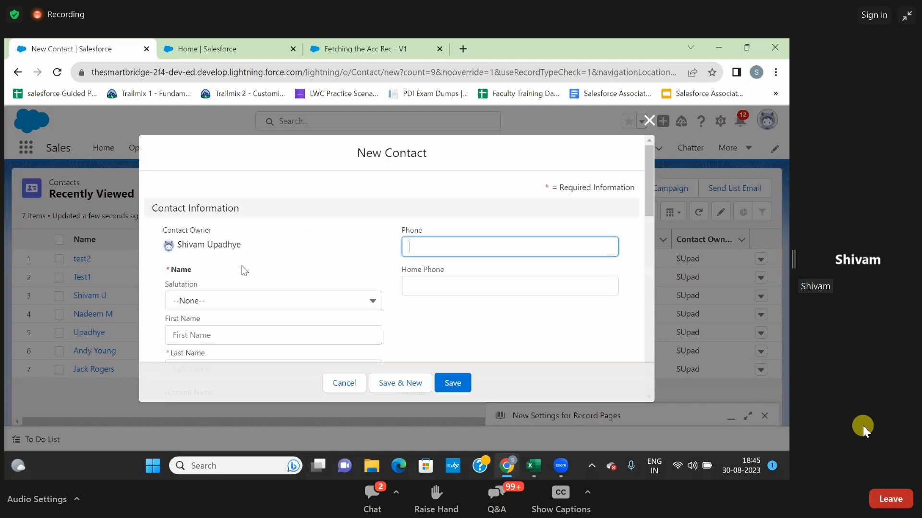
{"action": "left_click", "coordinate": [241, 302]}
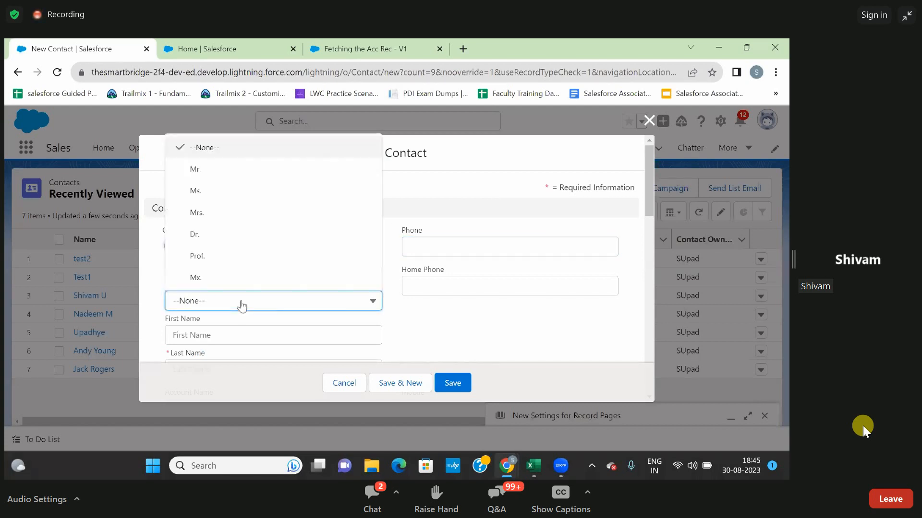
{"action": "left_click", "coordinate": [215, 180]}
{"action": "scroll", "coordinate": [206, 324], "scroll_direction": "down", "scroll_amount": 2}
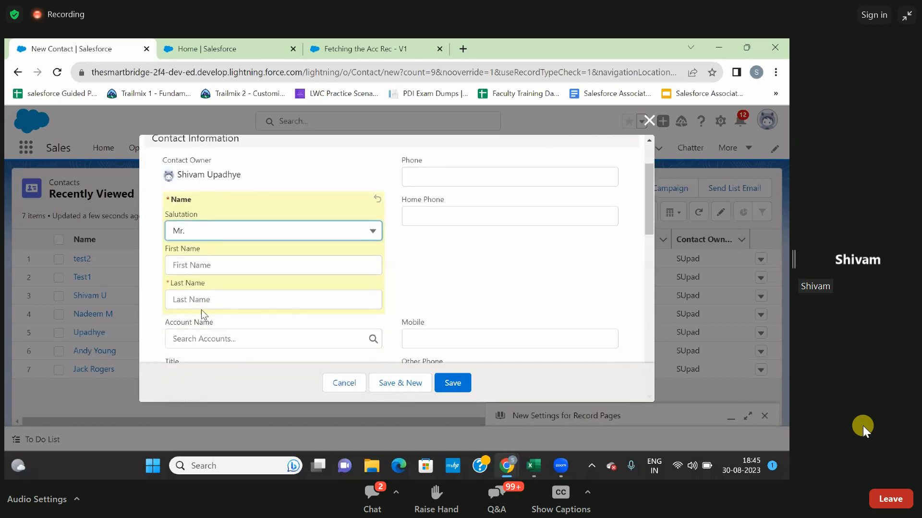
{"action": "left_click", "coordinate": [200, 300]}
{"action": "type", "text": "TEst"}
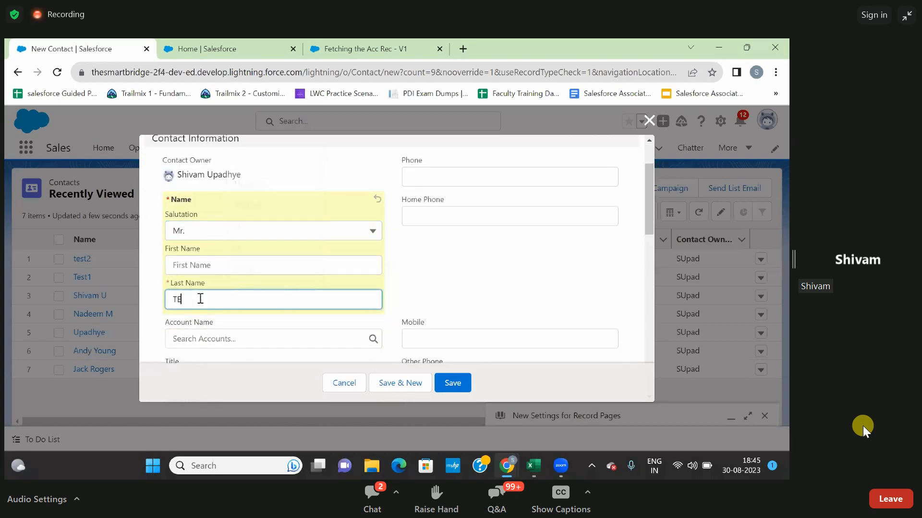
{"action": "key", "text": "BackSpace"}
{"action": "type", "text": "est3"}
Set the account of contact Test3 to Burlington Textiles Corp of America and save the record.
{"action": "scroll", "coordinate": [200, 298], "scroll_direction": "down", "scroll_amount": 1}
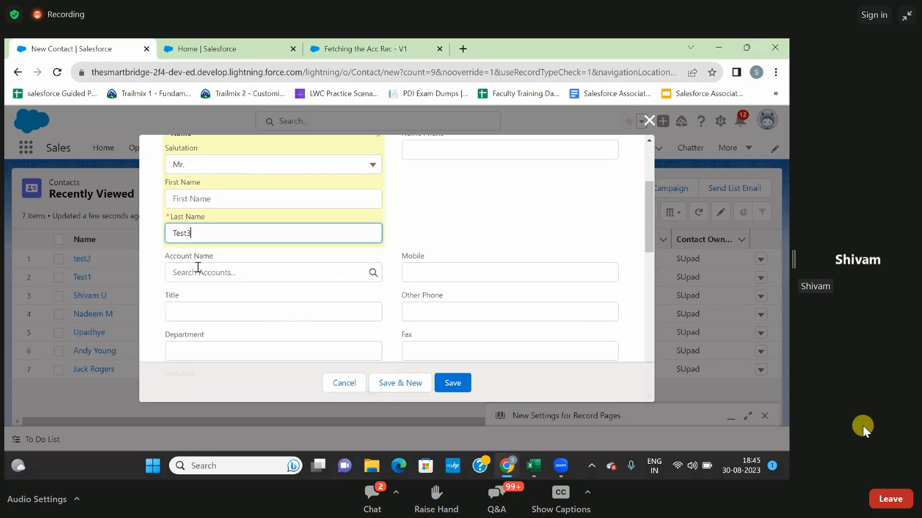
{"action": "left_click", "coordinate": [198, 273]}
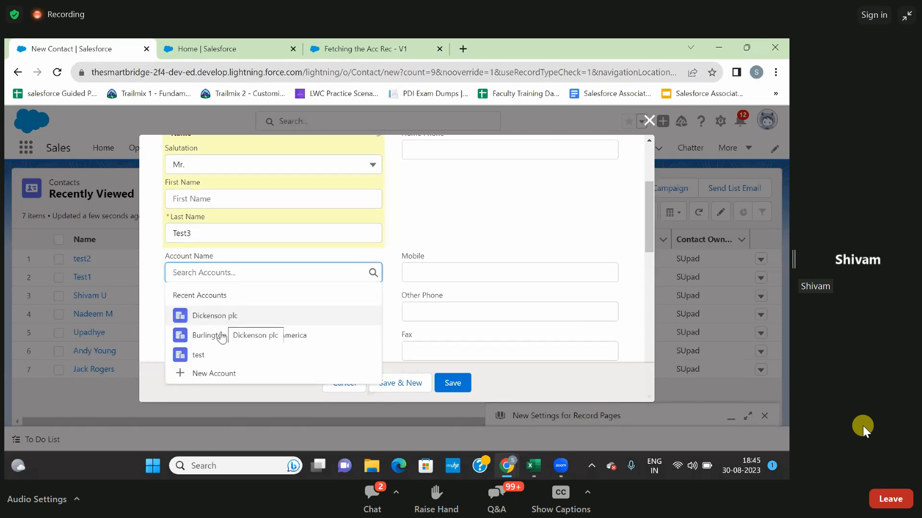
{"action": "left_click", "coordinate": [222, 337]}
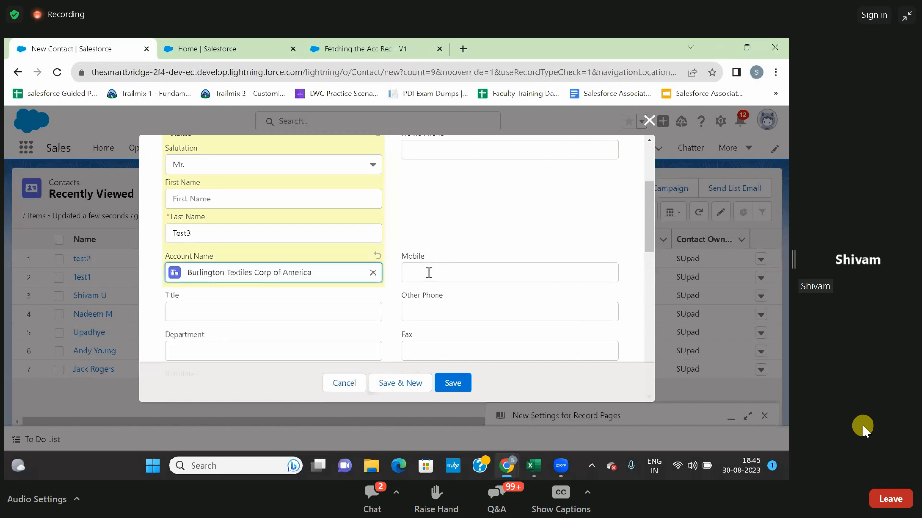
{"action": "scroll", "coordinate": [389, 316], "scroll_direction": "down", "scroll_amount": 1}
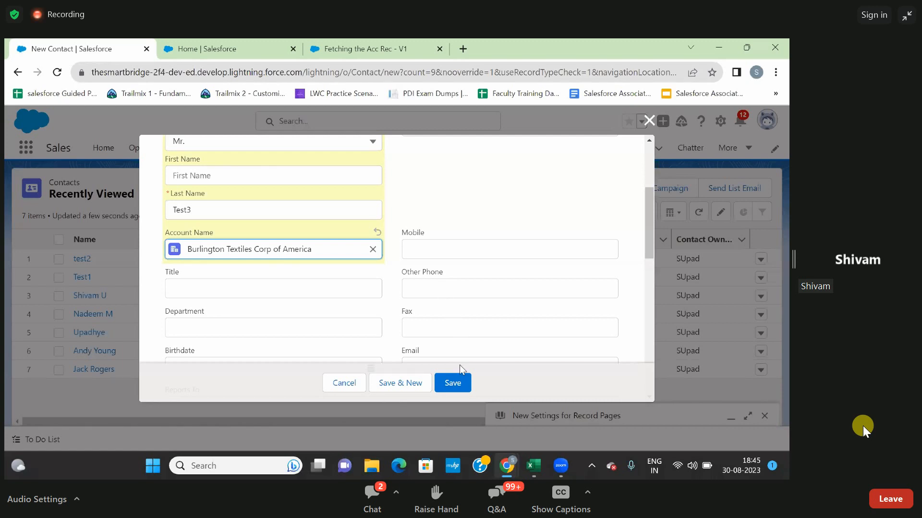
{"action": "left_click", "coordinate": [454, 383]}
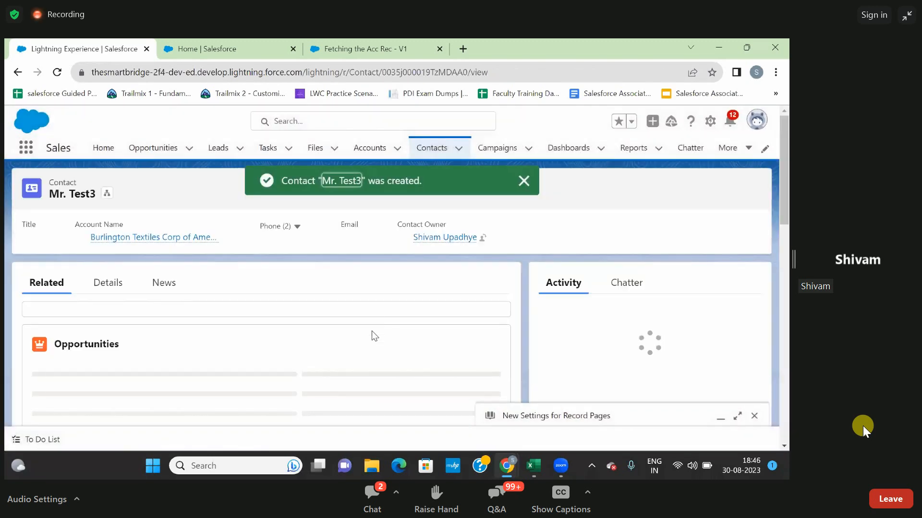
Check the Mobile field in the details of contact Test3.
{"action": "left_click", "coordinate": [115, 282]}
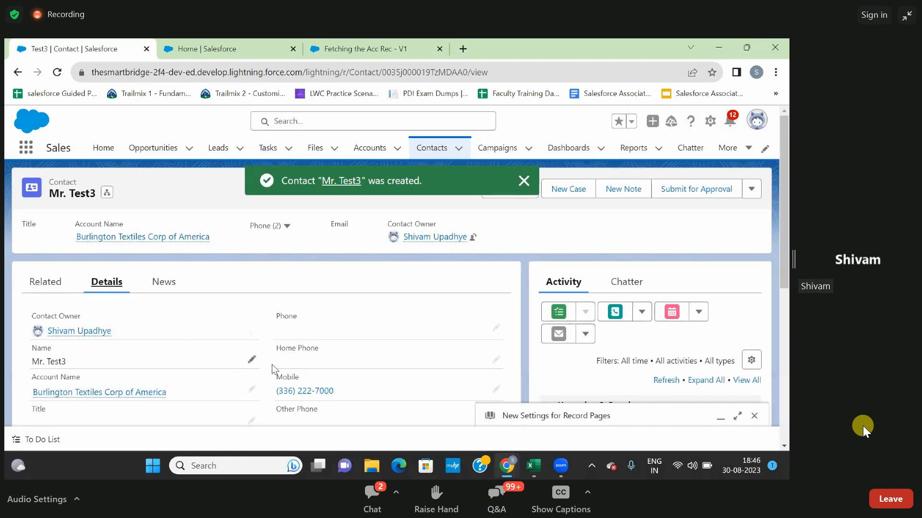
{"action": "scroll", "coordinate": [313, 390], "scroll_direction": "down", "scroll_amount": 1}
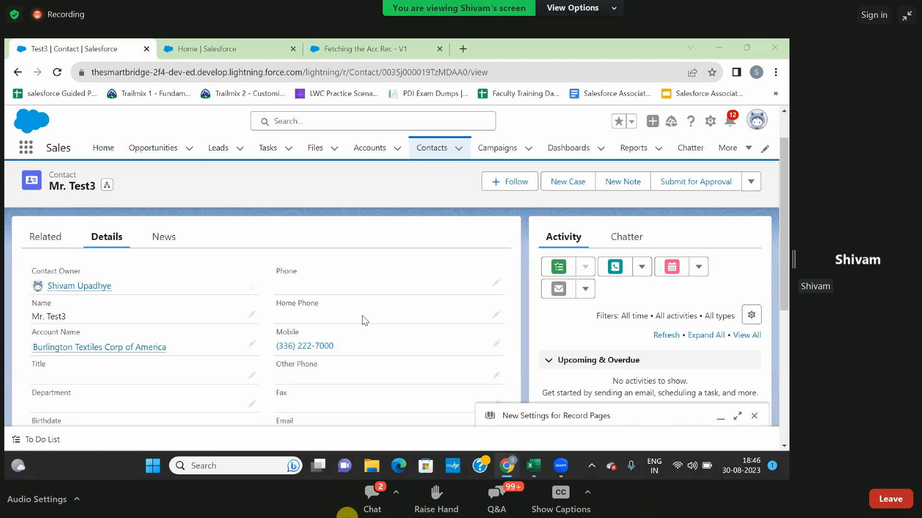
Look through the webinar chat and the latest attendee questions, including the reply to the question about Apex.
{"action": "left_click", "coordinate": [377, 507]}
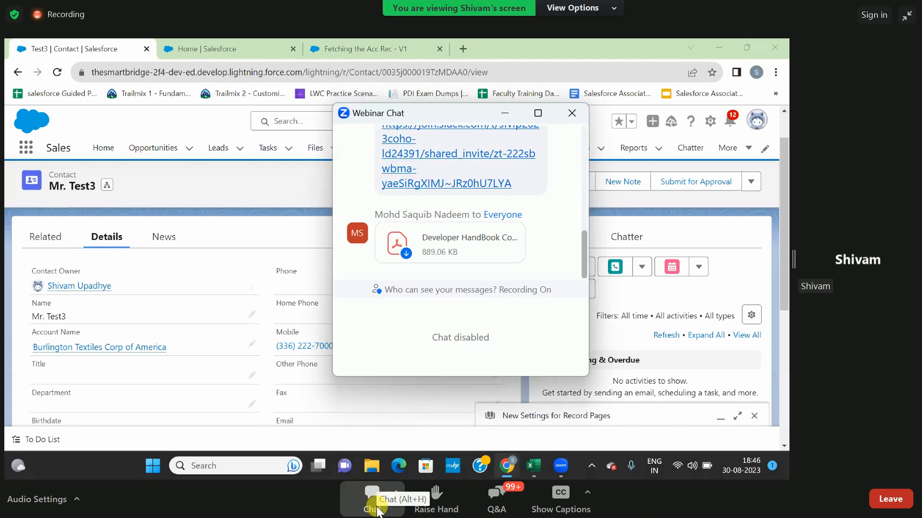
{"action": "left_click", "coordinate": [571, 114]}
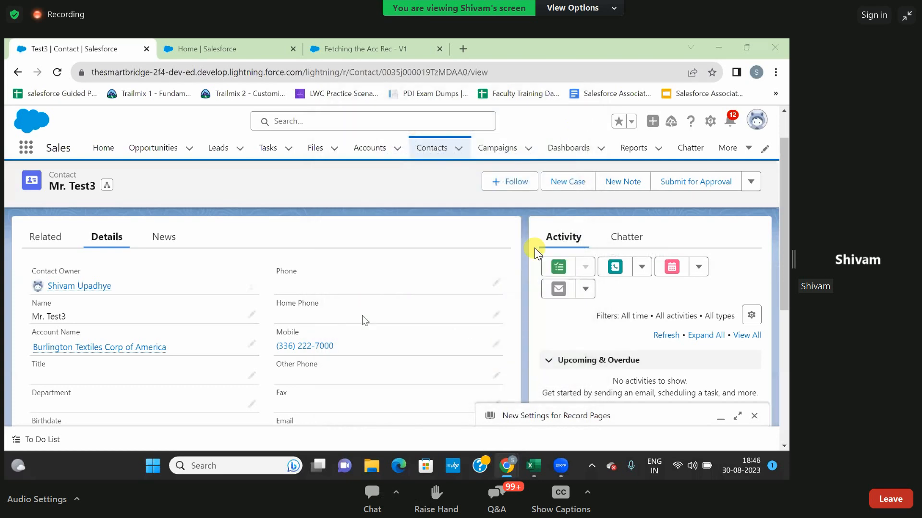
{"action": "left_click", "coordinate": [497, 497]}
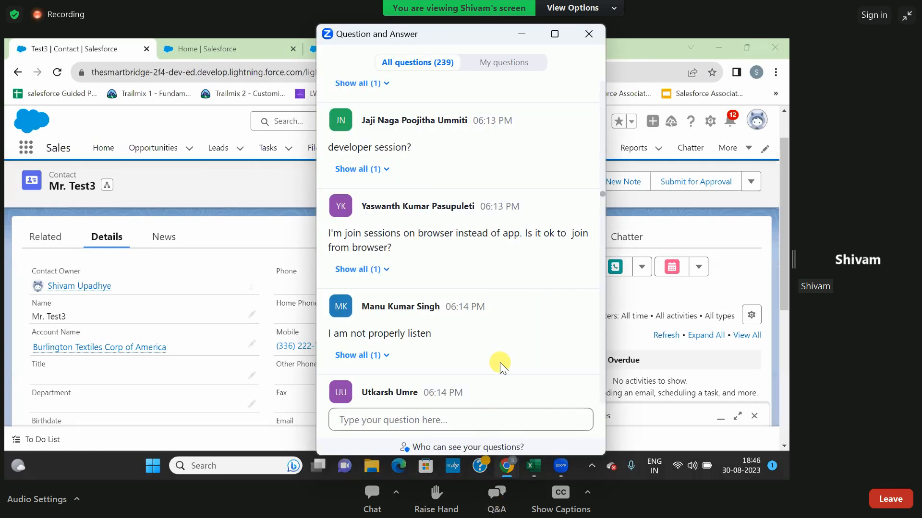
{"action": "scroll", "coordinate": [500, 359], "scroll_direction": "down", "scroll_amount": 8}
{"action": "scroll", "coordinate": [500, 359], "scroll_direction": "down", "scroll_amount": 10}
{"action": "scroll", "coordinate": [500, 359], "scroll_direction": "down", "scroll_amount": 10}
{"action": "scroll", "coordinate": [501, 358], "scroll_direction": "down", "scroll_amount": 10}
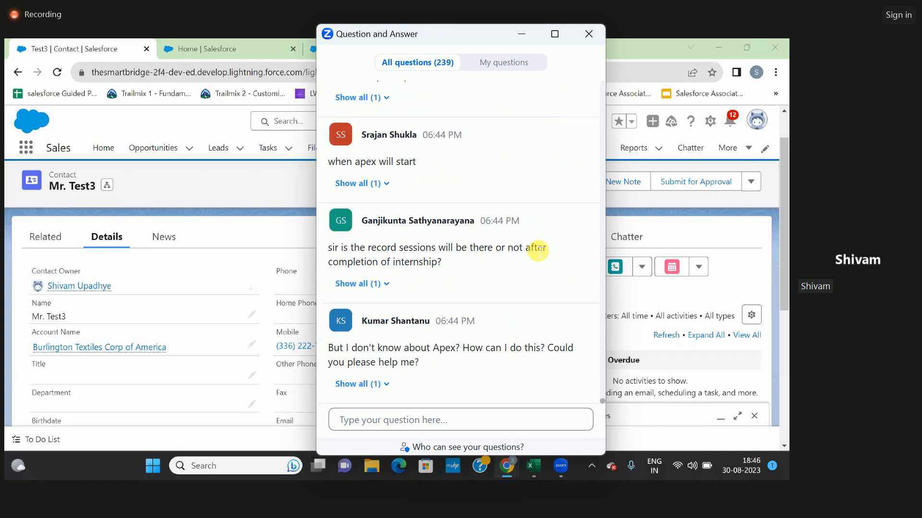
{"action": "left_click", "coordinate": [381, 386]}
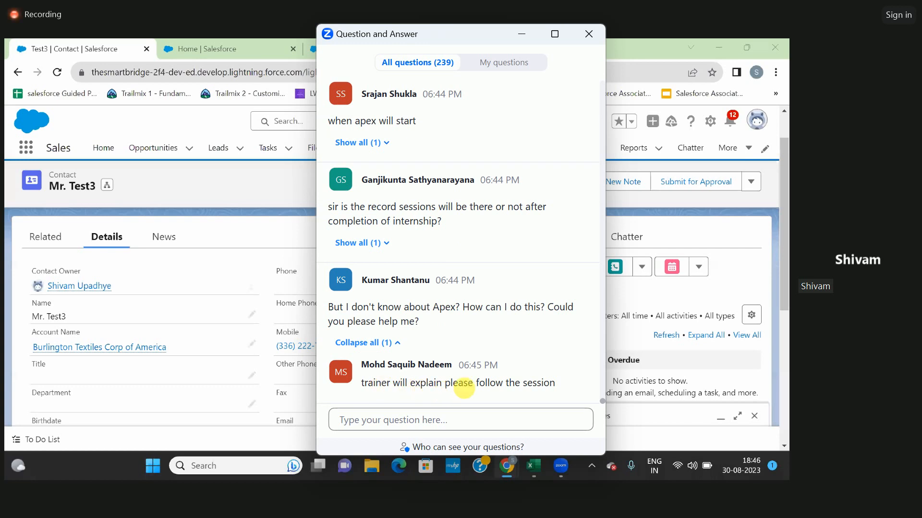
{"action": "left_click", "coordinate": [591, 37]}
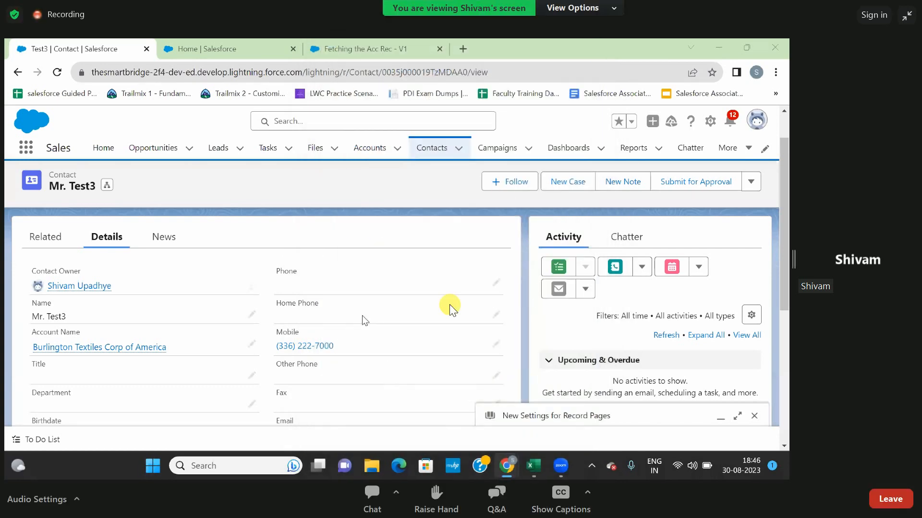
{"action": "double_click", "coordinate": [471, 376]}
{"action": "double_click", "coordinate": [236, 317]}
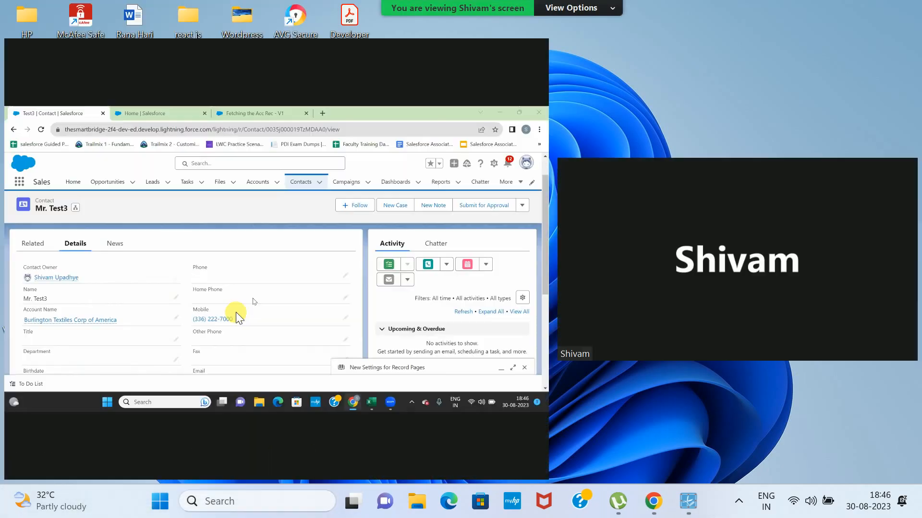
{"action": "left_click_drag", "start_coordinate": [557, 298], "coordinate": [879, 290]}
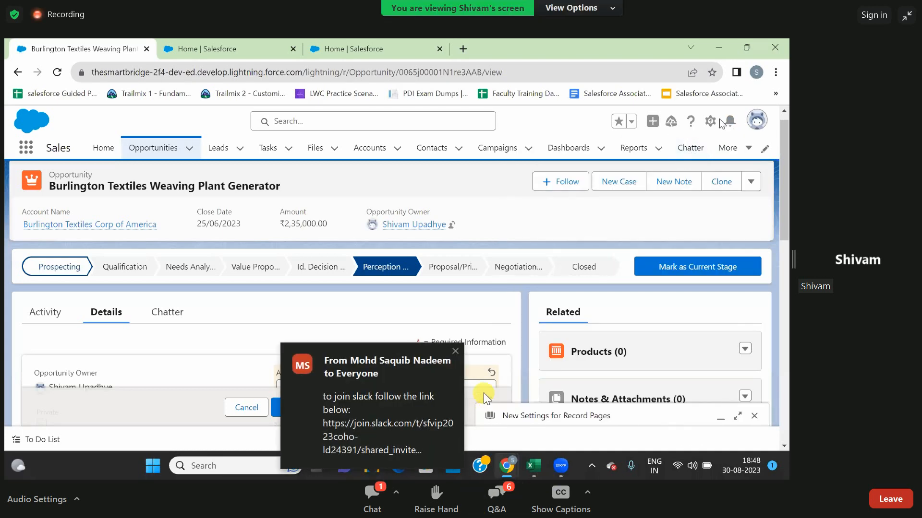
{"action": "left_click", "coordinate": [456, 351]}
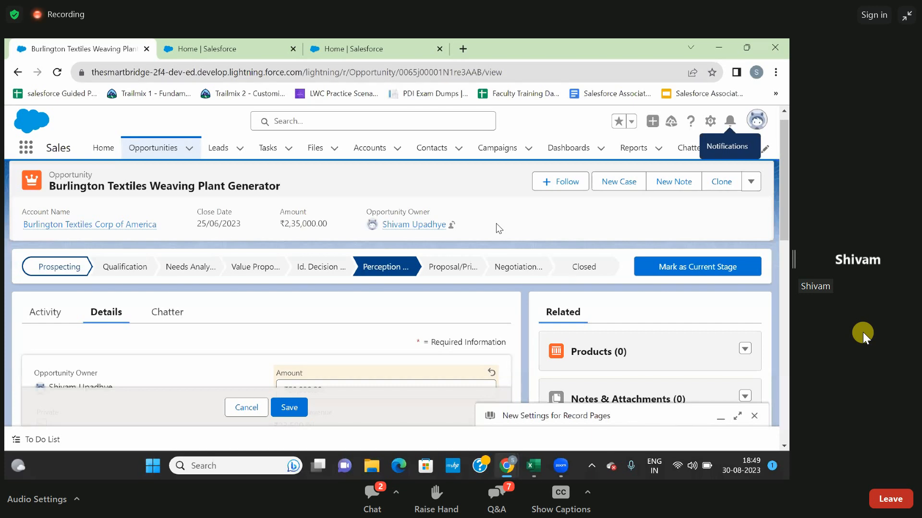
Search Setup for "custom noti" and open the Custom Notifications page.
{"action": "left_click", "coordinate": [183, 52]}
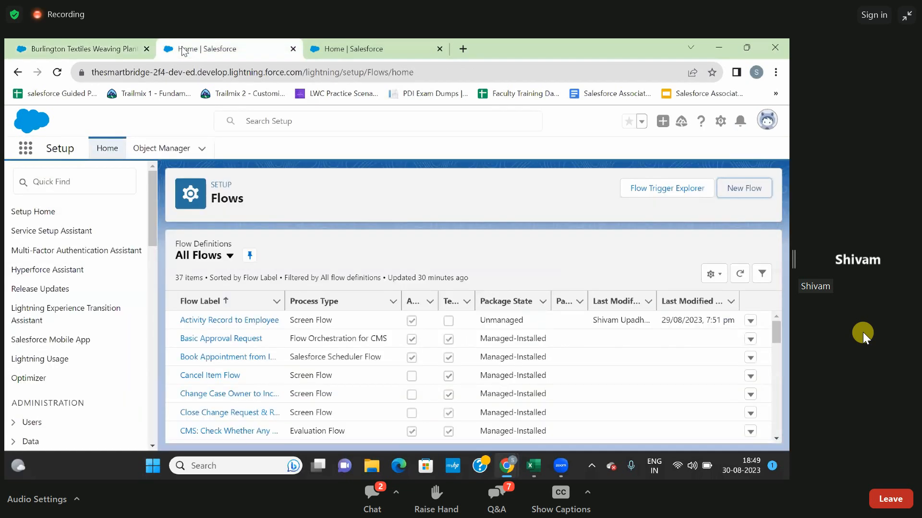
{"action": "left_click", "coordinate": [120, 55]}
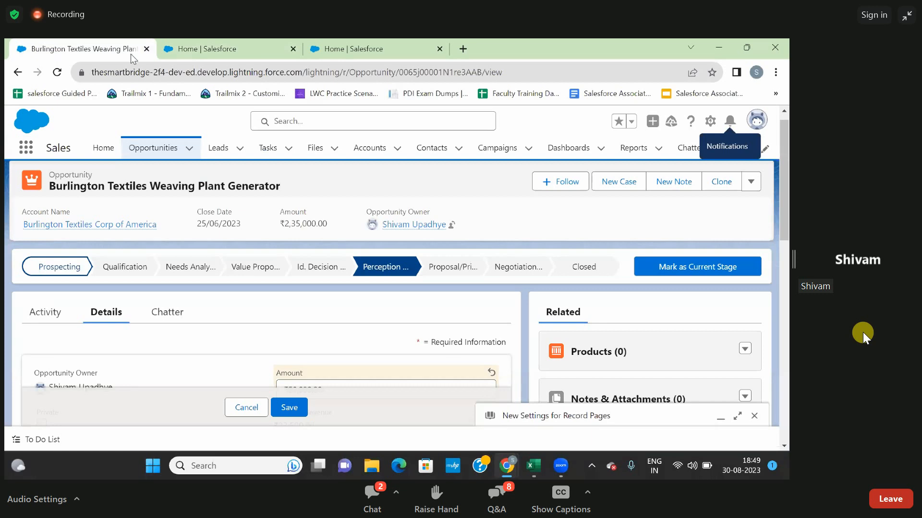
{"action": "left_click", "coordinate": [204, 46]}
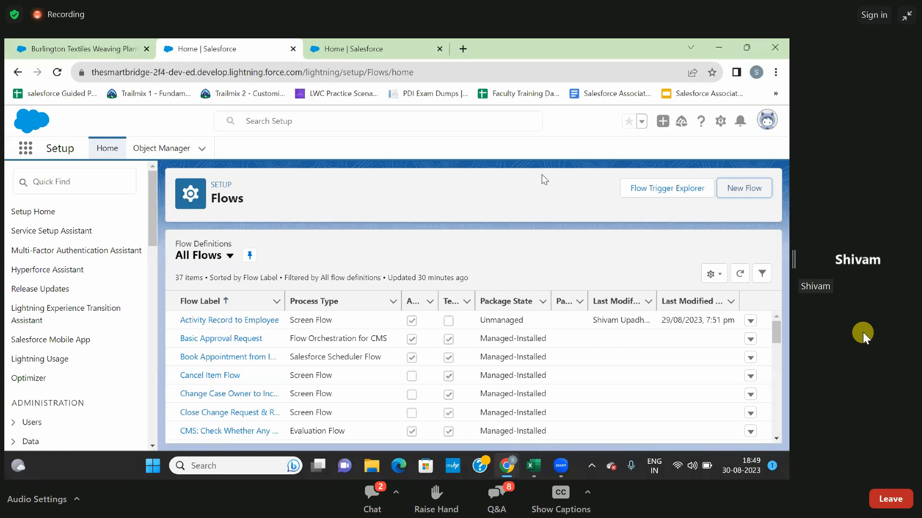
{"action": "left_click", "coordinate": [79, 185]}
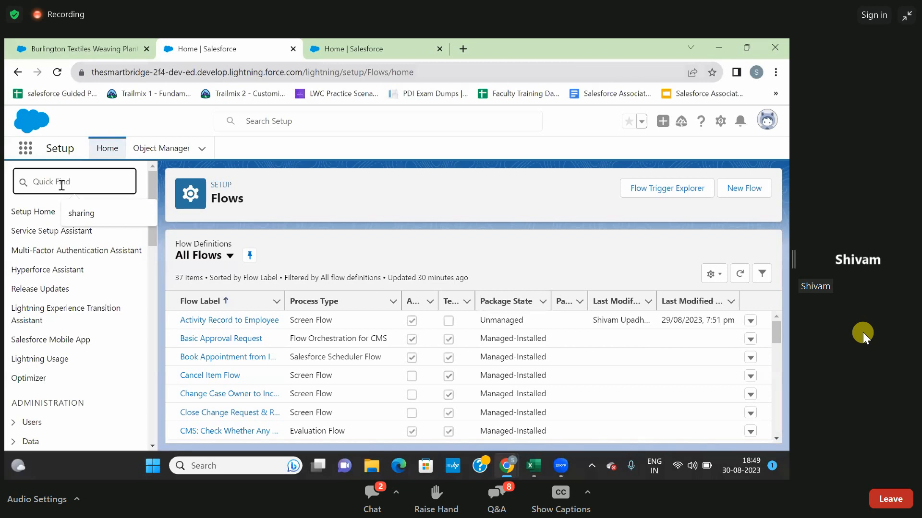
{"action": "type", "text": "cust"}
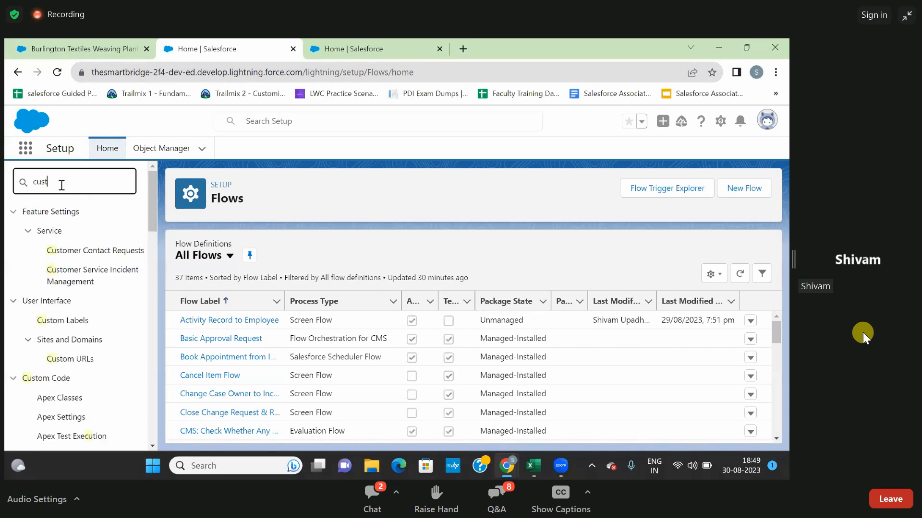
{"action": "type", "text": "om"}
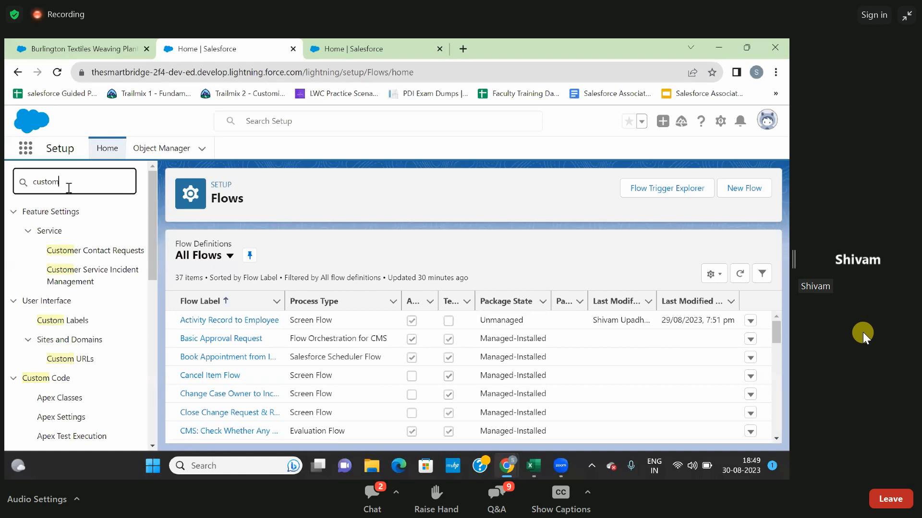
{"action": "type", "text": "noti"}
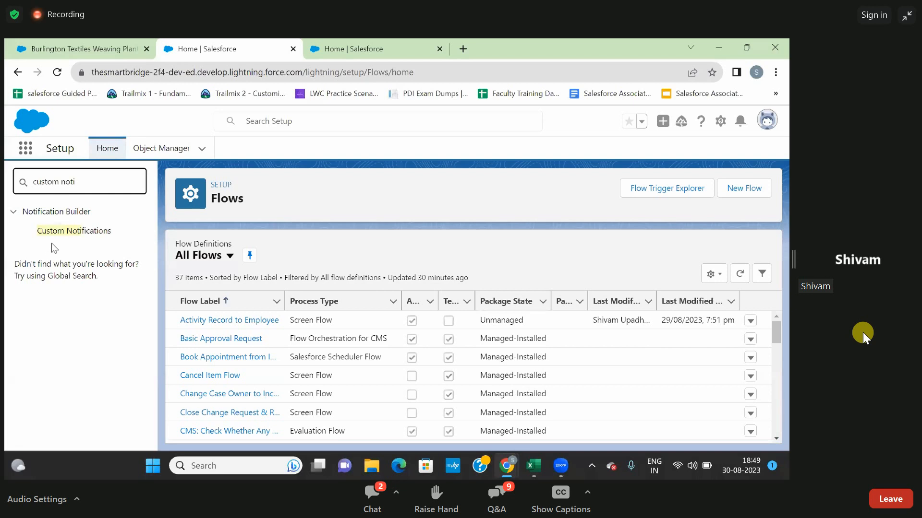
{"action": "left_click", "coordinate": [73, 232]}
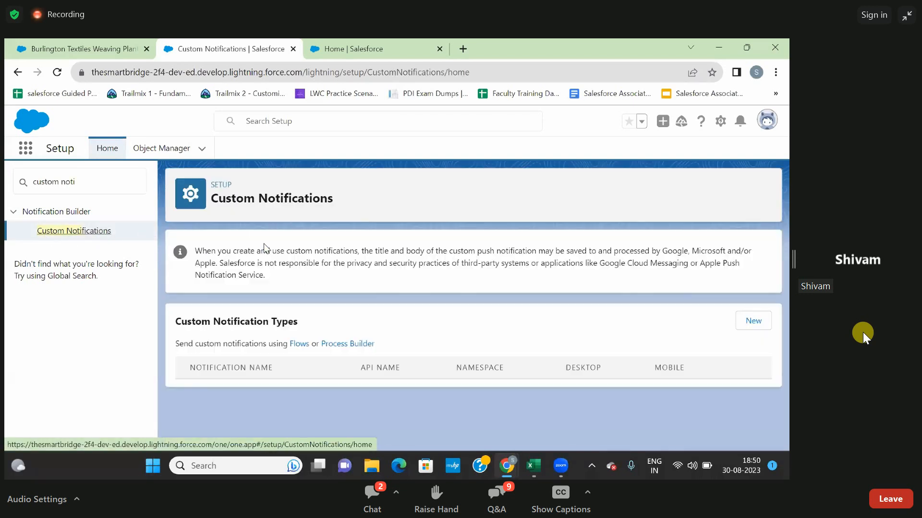
Create a custom notification type named Push Notification with API name Push_Notification, supporting the Desktop and Mobile channels.
{"action": "scroll", "coordinate": [469, 307], "scroll_direction": "down", "scroll_amount": 2}
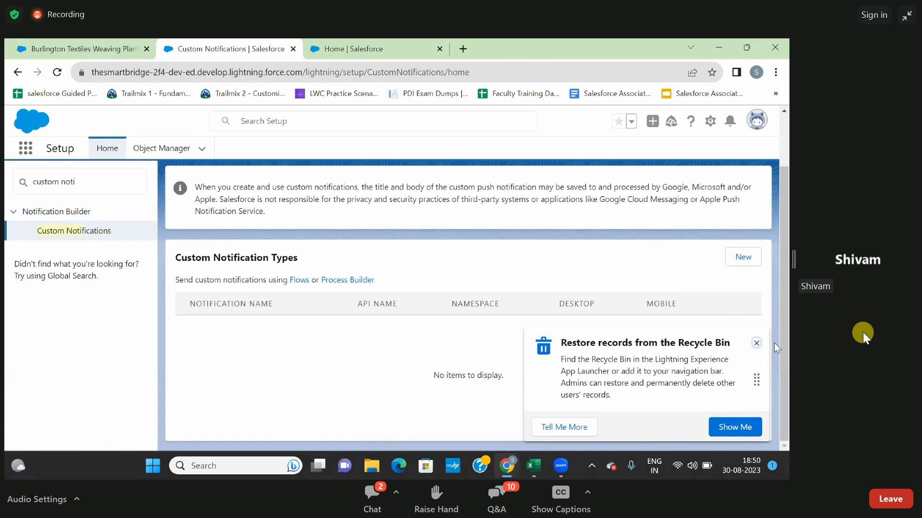
{"action": "left_click", "coordinate": [756, 343]}
{"action": "left_click", "coordinate": [742, 264]}
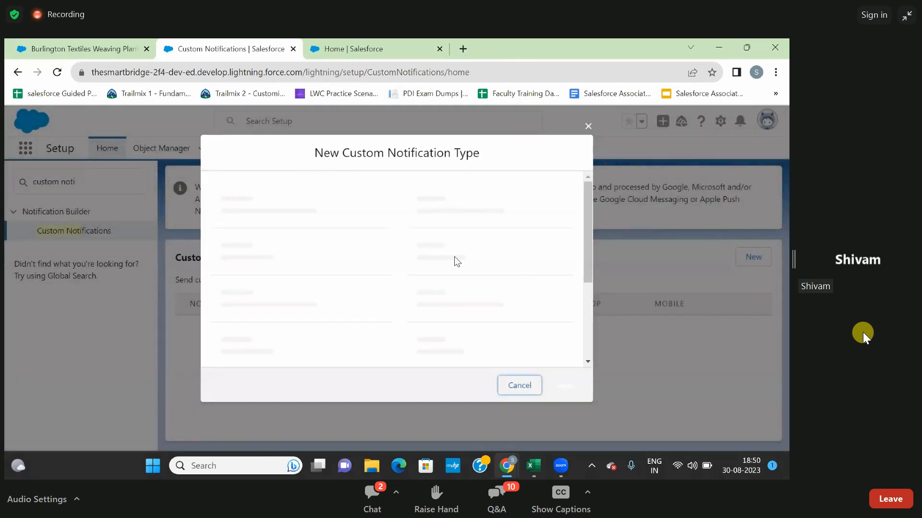
{"action": "left_click", "coordinate": [333, 228]}
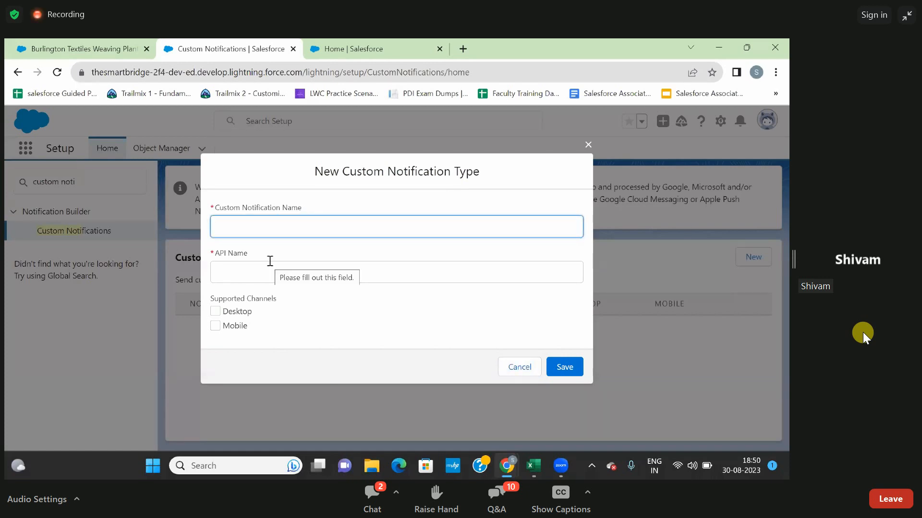
{"action": "type", "text": "ush Notification"}
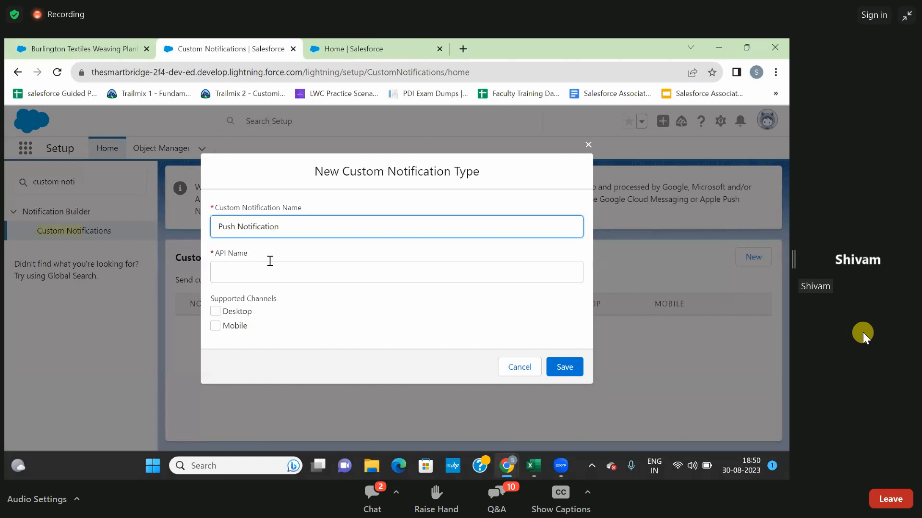
{"action": "left_click", "coordinate": [278, 255]}
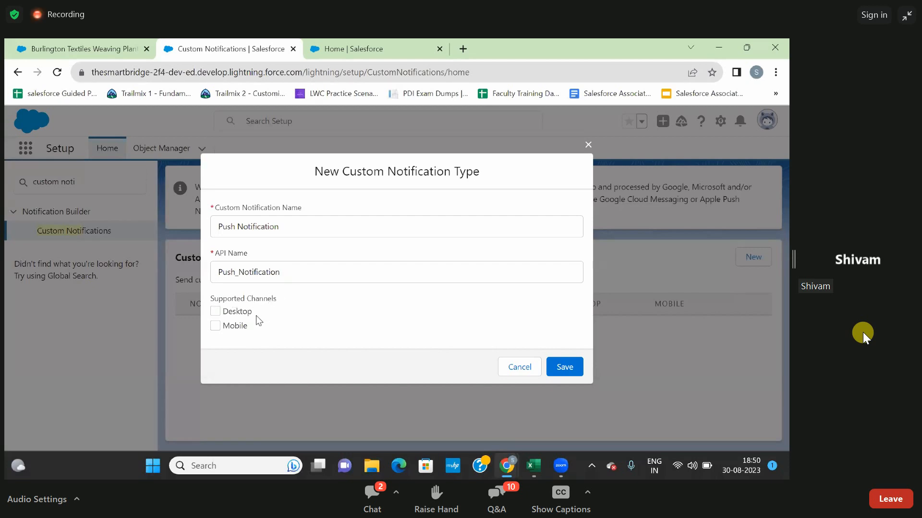
{"action": "left_click", "coordinate": [216, 312]}
{"action": "left_click", "coordinate": [217, 327]}
{"action": "left_click", "coordinate": [564, 368]}
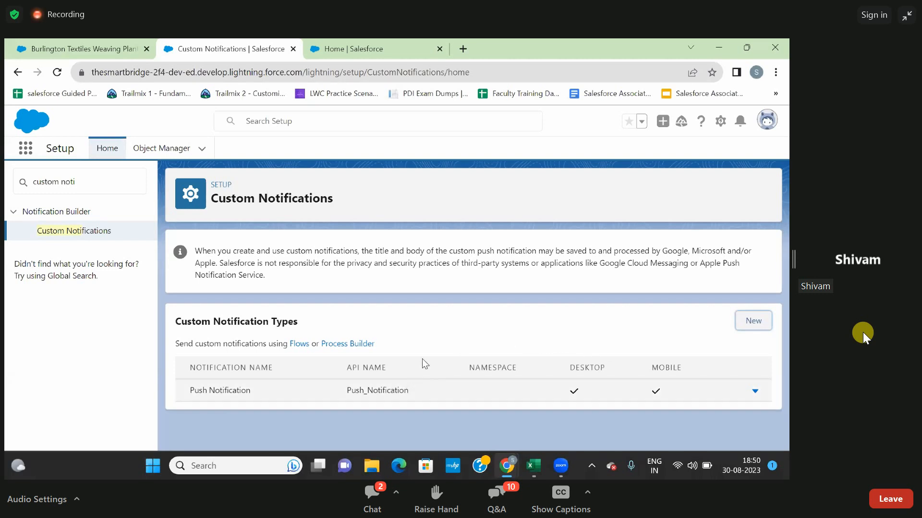
Find Flows in Setup and create a new Record-Triggered Flow.
{"action": "left_click", "coordinate": [344, 50]}
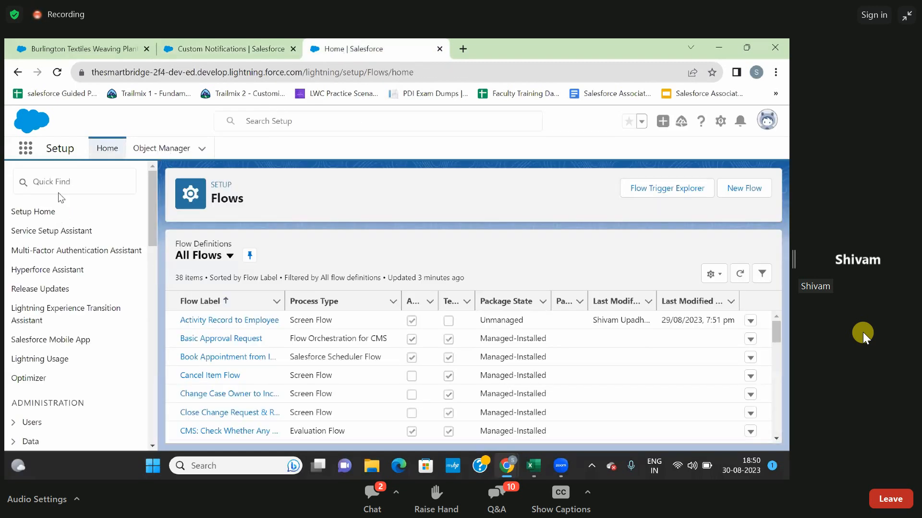
{"action": "left_click", "coordinate": [58, 181]}
{"action": "type", "text": "flows"}
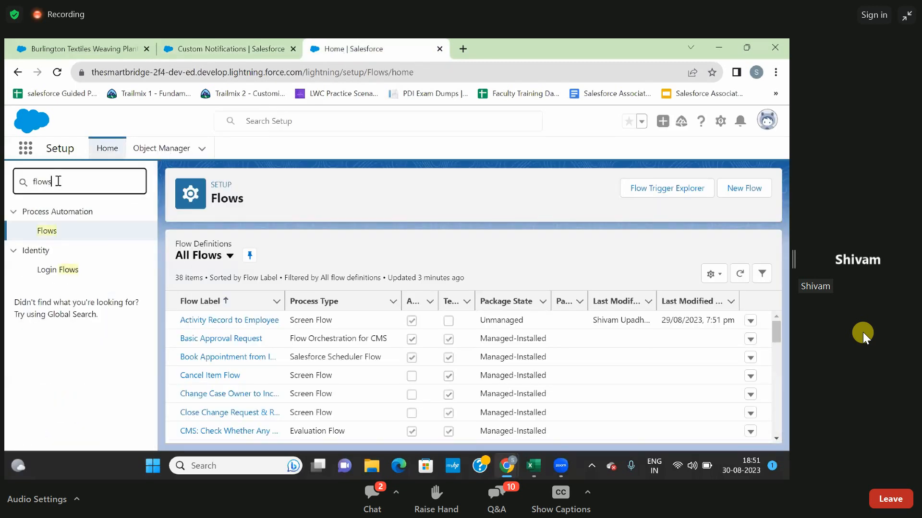
{"action": "left_click", "coordinate": [47, 234]}
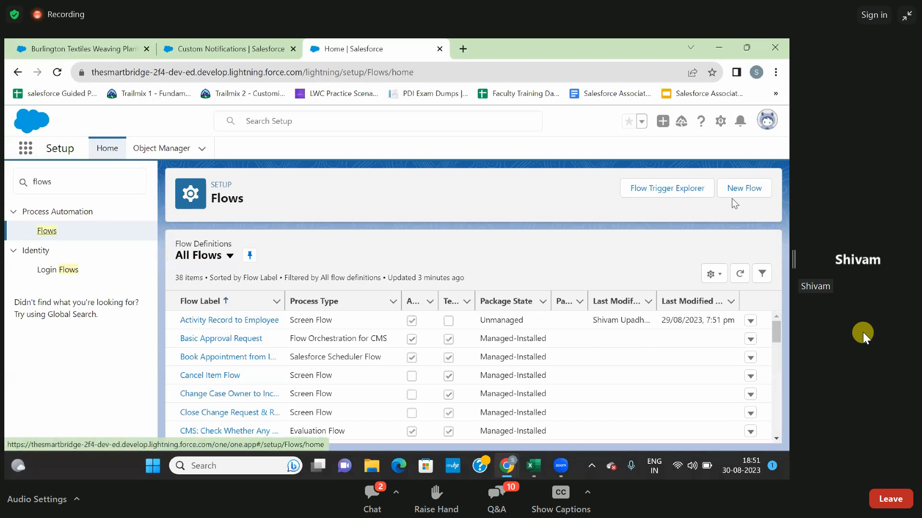
{"action": "left_click", "coordinate": [742, 187]}
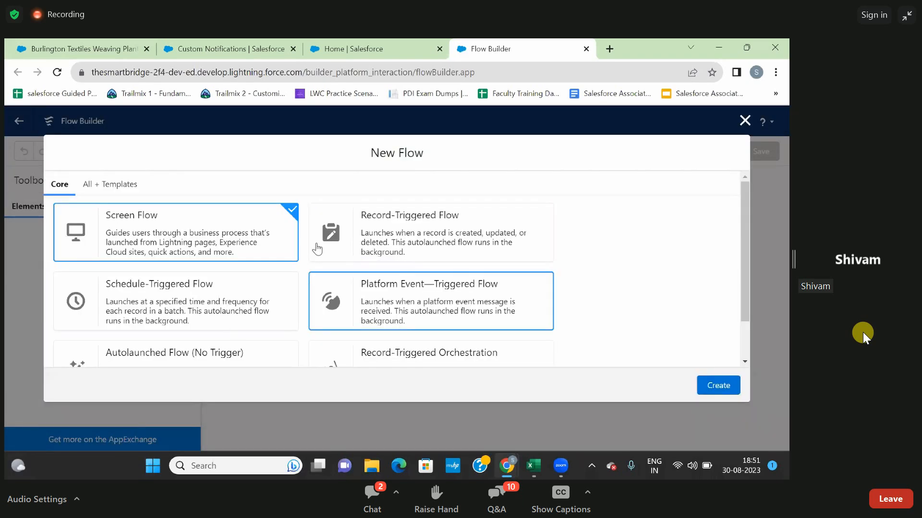
{"action": "left_click", "coordinate": [408, 240]}
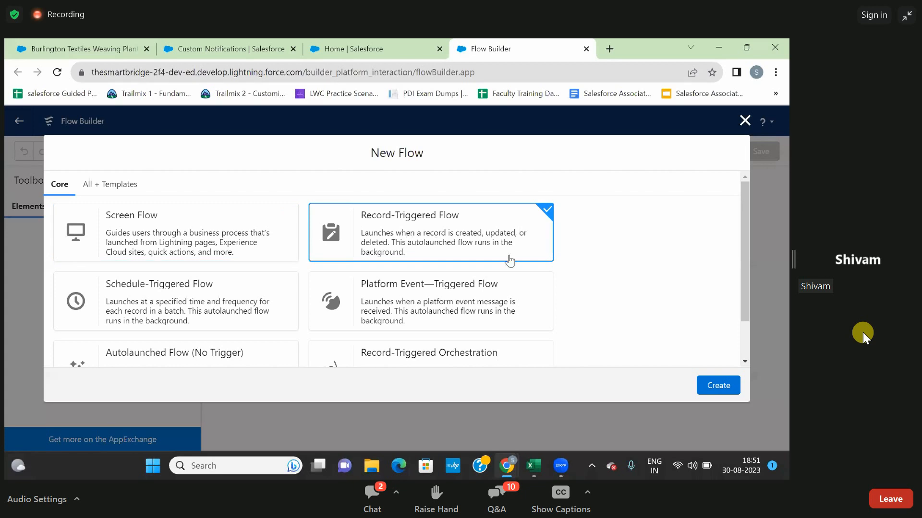
{"action": "left_click", "coordinate": [703, 386]}
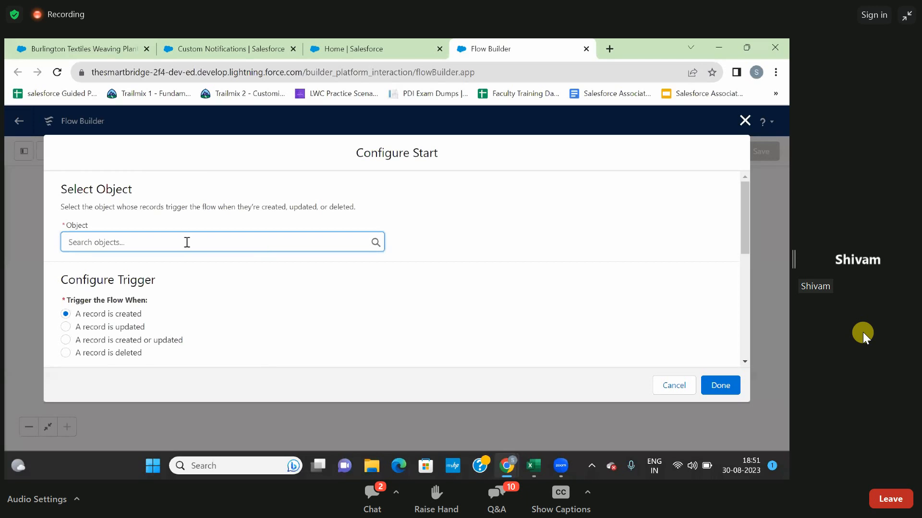
Set Opportunity as the object whose records trigger the flow.
{"action": "left_click", "coordinate": [103, 242]}
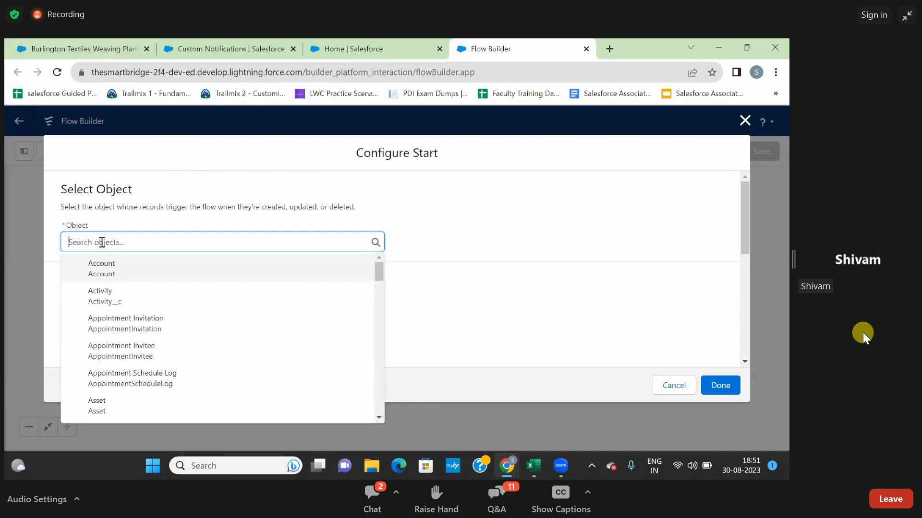
{"action": "type", "text": "opp"}
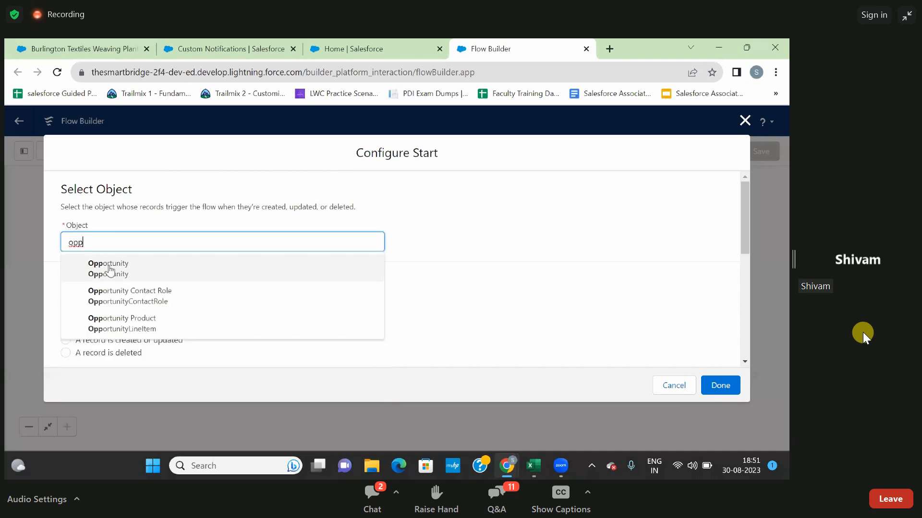
{"action": "left_click", "coordinate": [110, 269]}
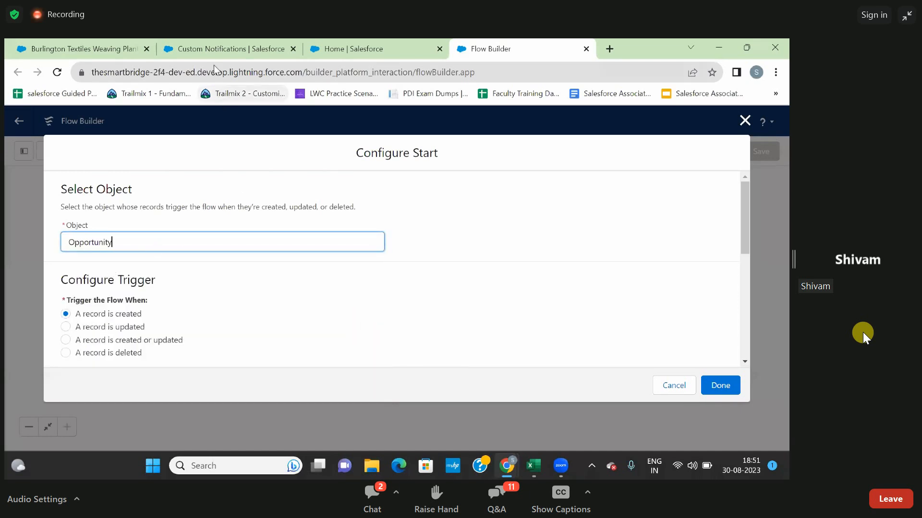
Go to the Burlington Textiles Weaving Plant Generator opportunity and save its pending Amount edit of ₹50,000.00.
{"action": "left_click", "coordinate": [209, 50]}
{"action": "left_click", "coordinate": [98, 48]}
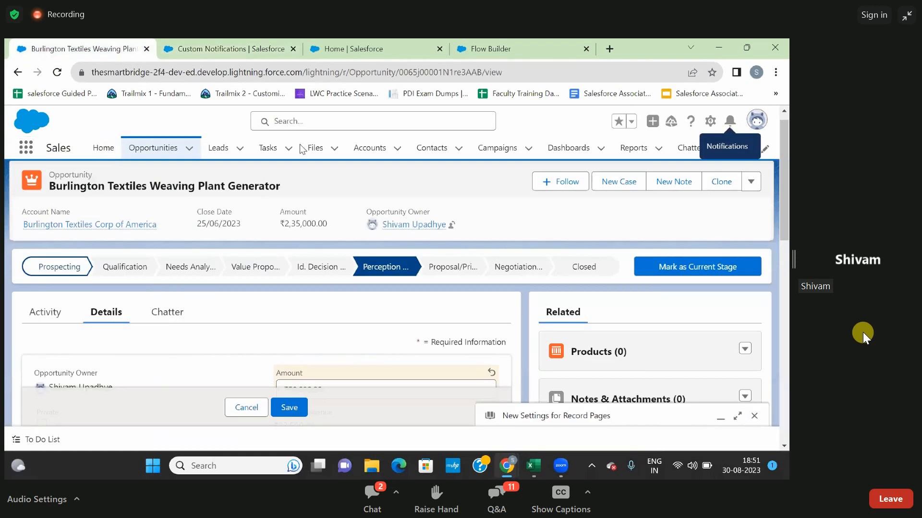
{"action": "scroll", "coordinate": [257, 310], "scroll_direction": "down", "scroll_amount": 1}
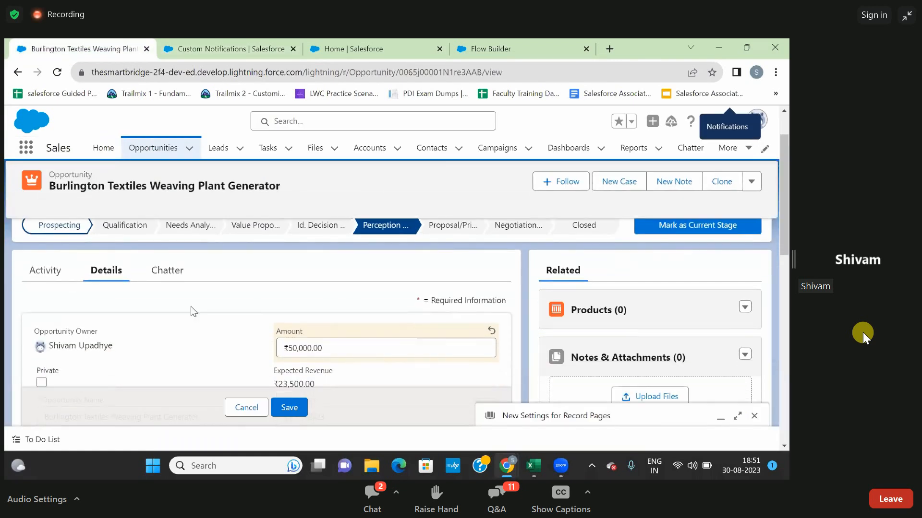
{"action": "scroll", "coordinate": [423, 334], "scroll_direction": "down", "scroll_amount": 3}
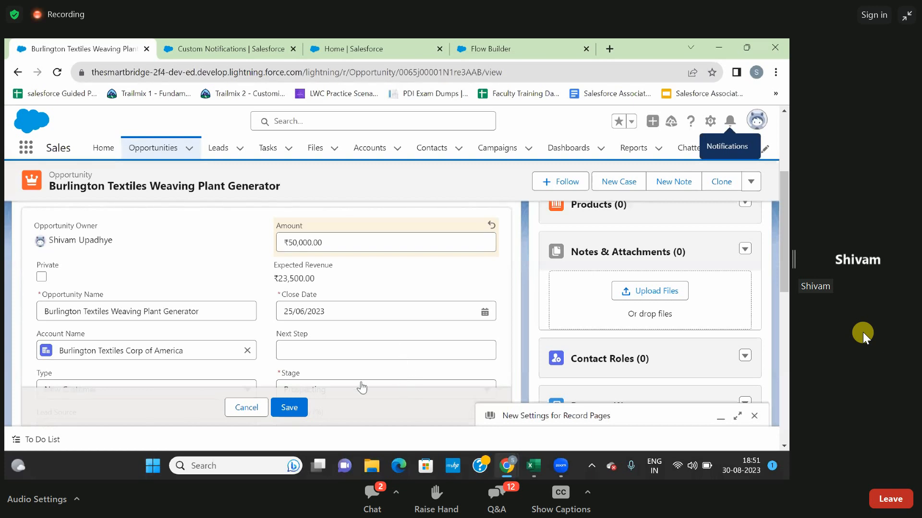
{"action": "left_click", "coordinate": [289, 407]}
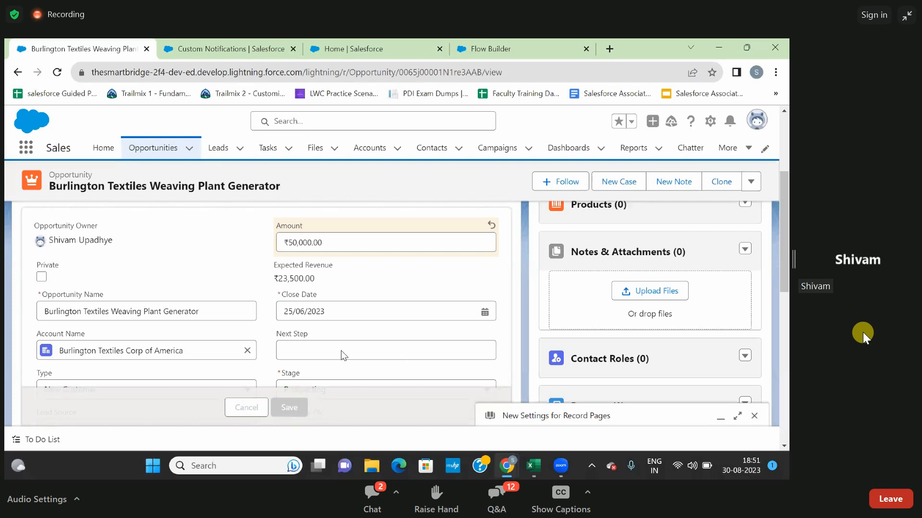
Open the opportunity's Stage field for editing and review the available stage options.
{"action": "scroll", "coordinate": [336, 331], "scroll_direction": "down", "scroll_amount": 1}
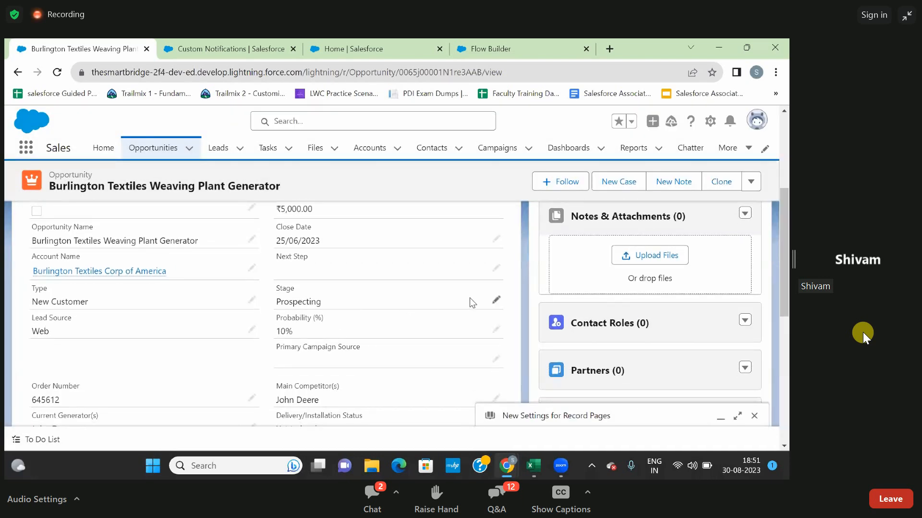
{"action": "left_click", "coordinate": [496, 300]}
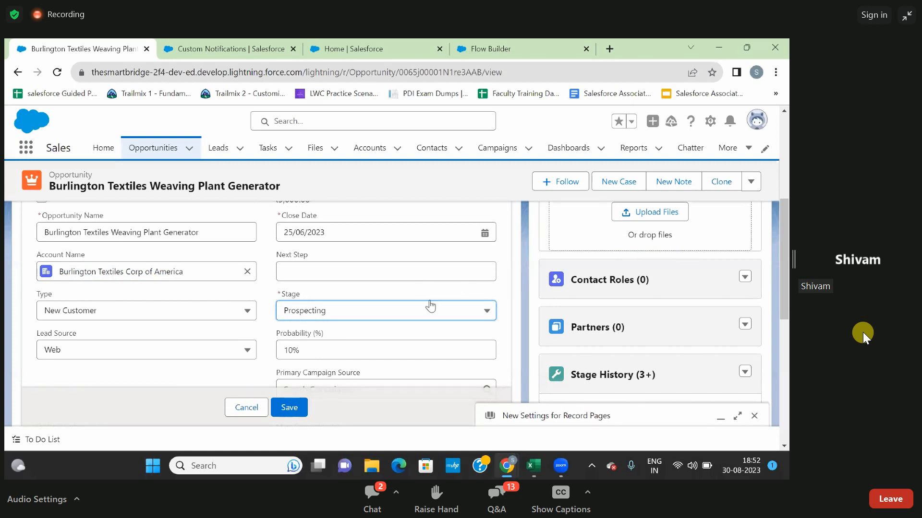
{"action": "left_click", "coordinate": [486, 309]}
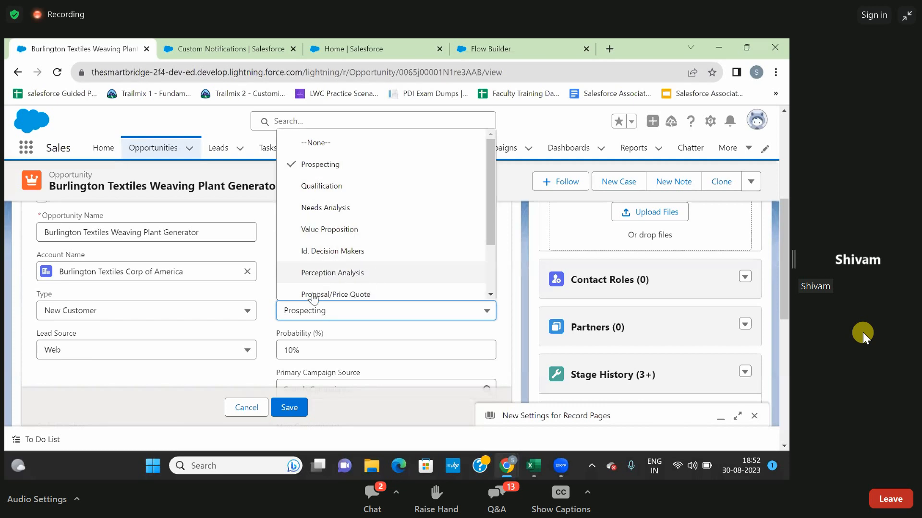
{"action": "left_click", "coordinate": [502, 273]}
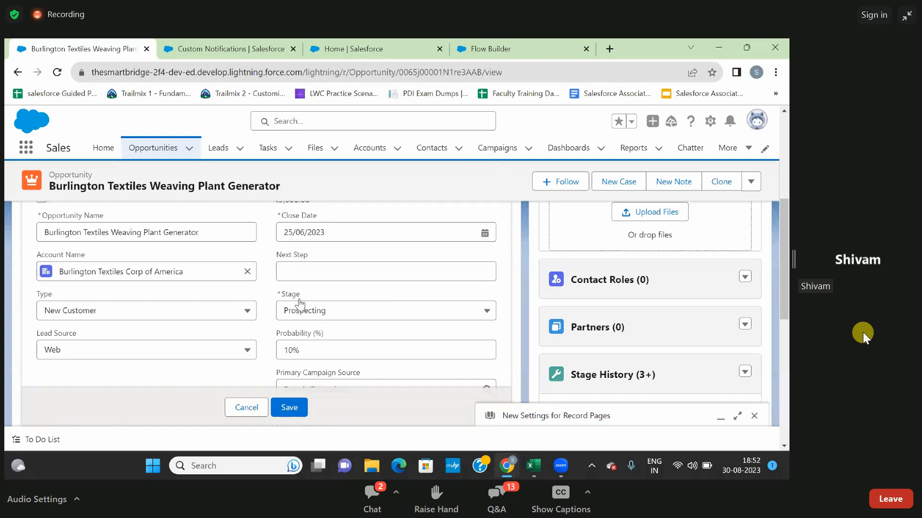
Return to the flow's start configuration and set it to trigger when a record is updated.
{"action": "left_click", "coordinate": [485, 48]}
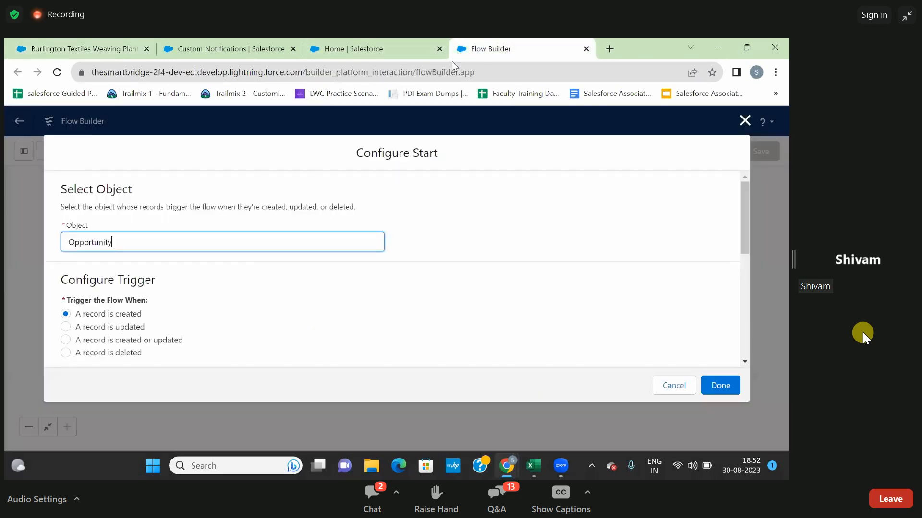
{"action": "left_click", "coordinate": [195, 266]}
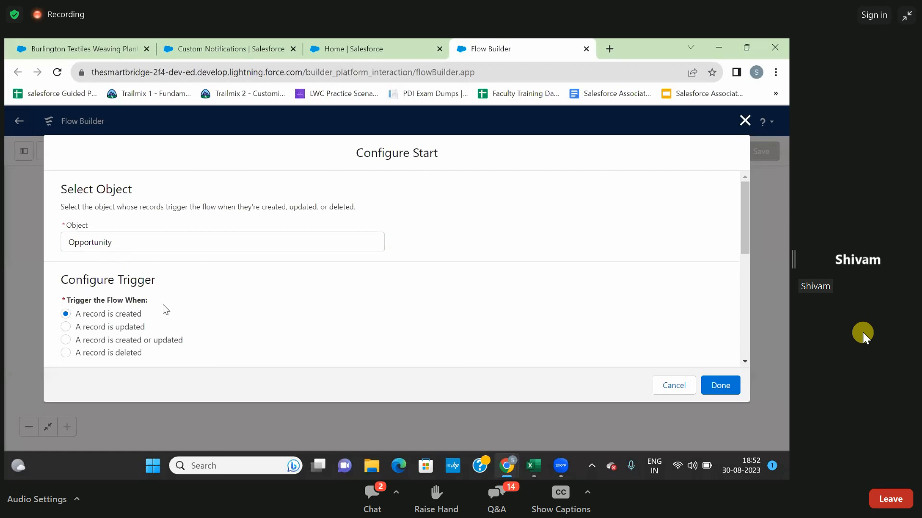
{"action": "left_click", "coordinate": [67, 329]}
{"action": "left_click", "coordinate": [266, 463]}
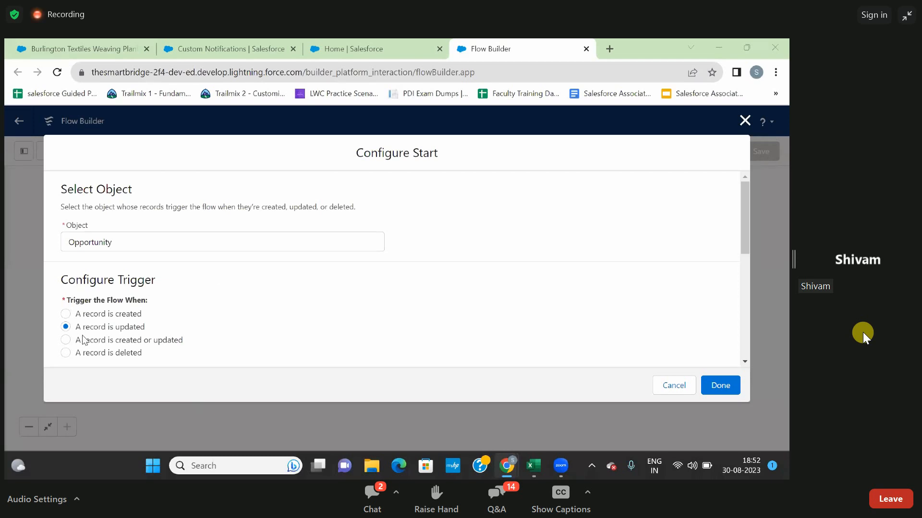
Set the flow's entry condition requirements to All Conditions Are Met (AND).
{"action": "scroll", "coordinate": [299, 335], "scroll_direction": "down", "scroll_amount": 1}
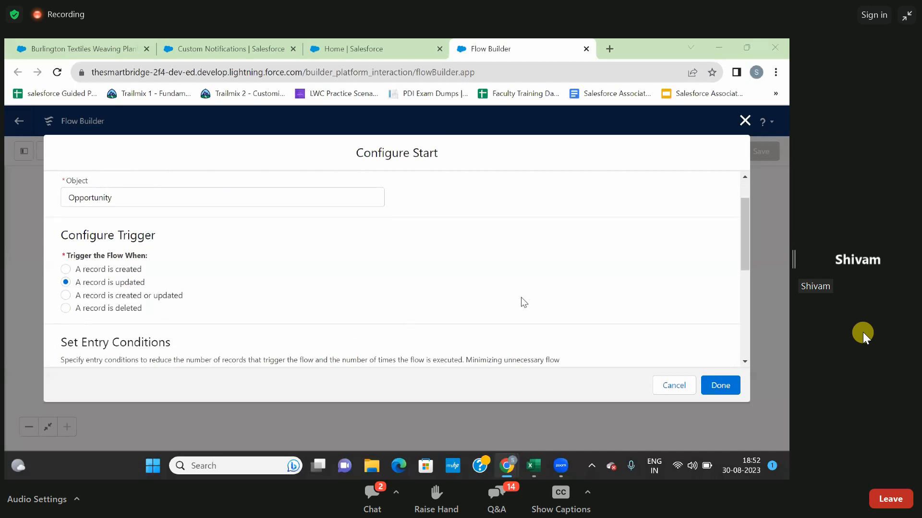
{"action": "scroll", "coordinate": [497, 279], "scroll_direction": "down", "scroll_amount": 2}
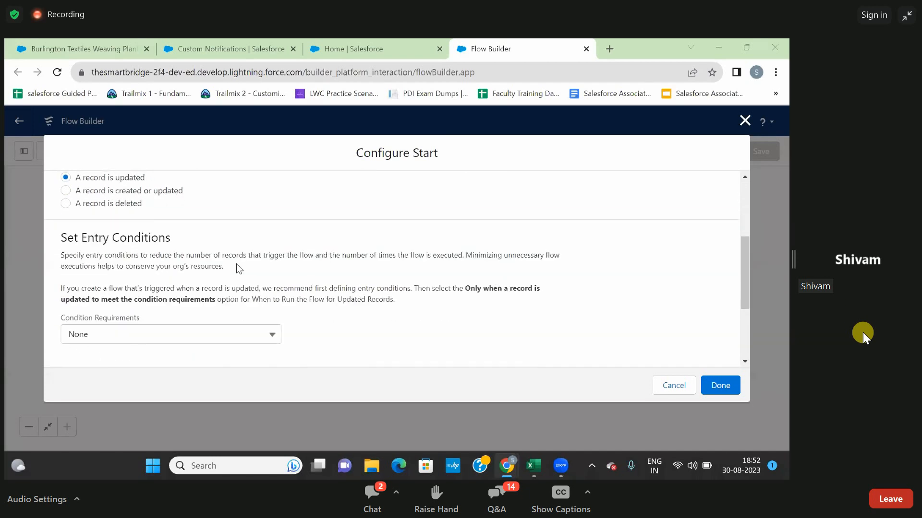
{"action": "scroll", "coordinate": [214, 268], "scroll_direction": "down", "scroll_amount": 1}
{"action": "scroll", "coordinate": [214, 268], "scroll_direction": "down", "scroll_amount": 2}
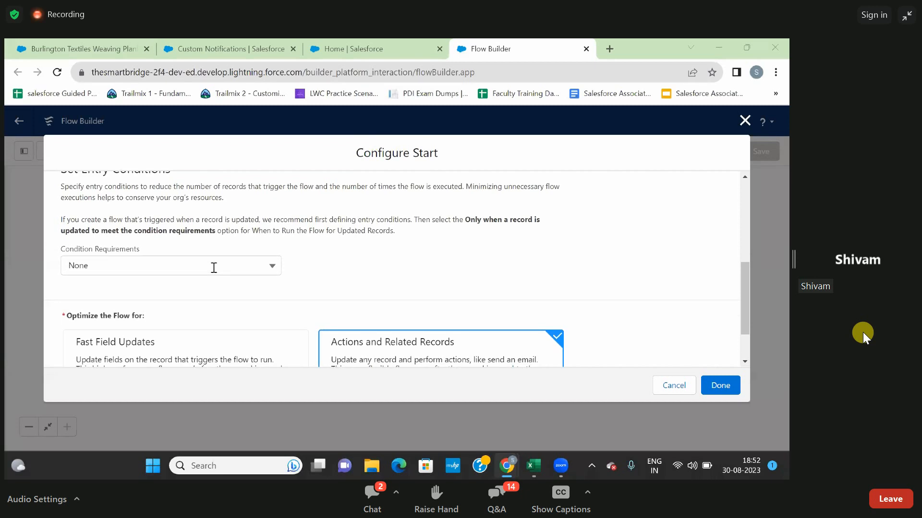
{"action": "left_click", "coordinate": [212, 268]}
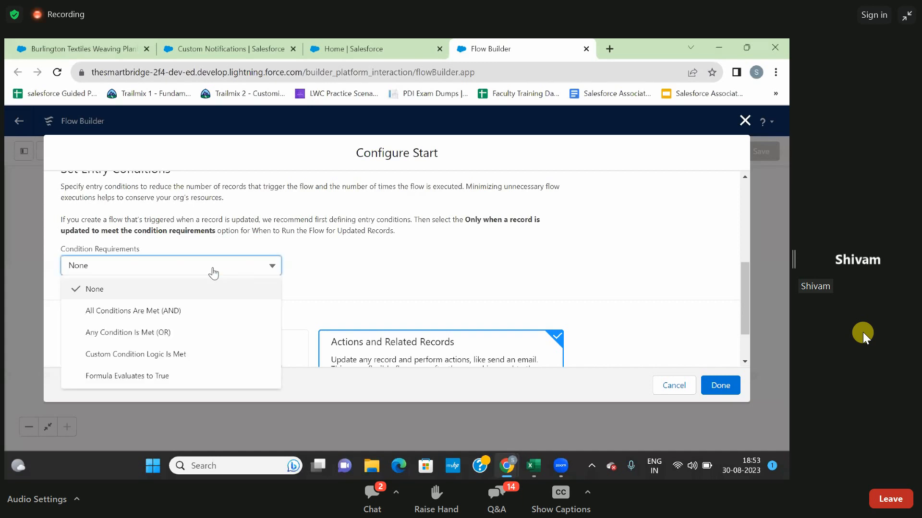
{"action": "left_click", "coordinate": [171, 312]}
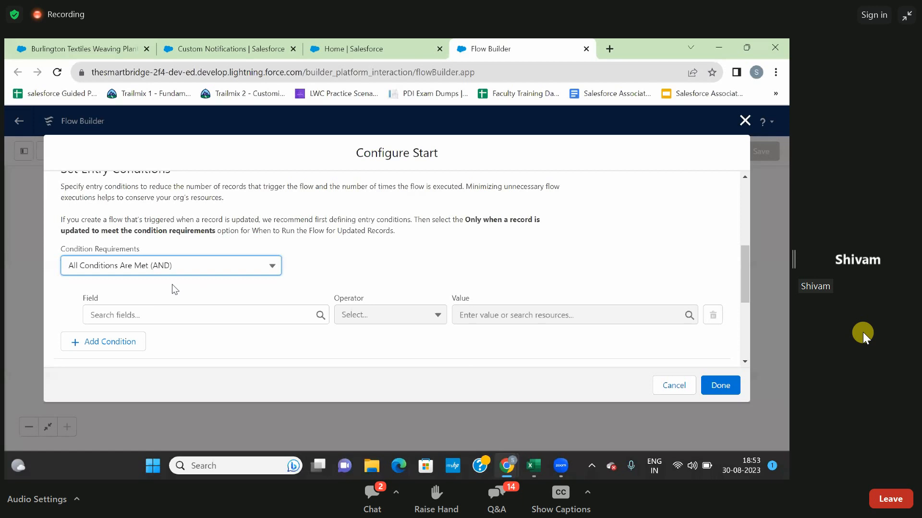
Define the first entry condition as StageName Equals Perception Analysis.
{"action": "scroll", "coordinate": [171, 277], "scroll_direction": "down", "scroll_amount": 1}
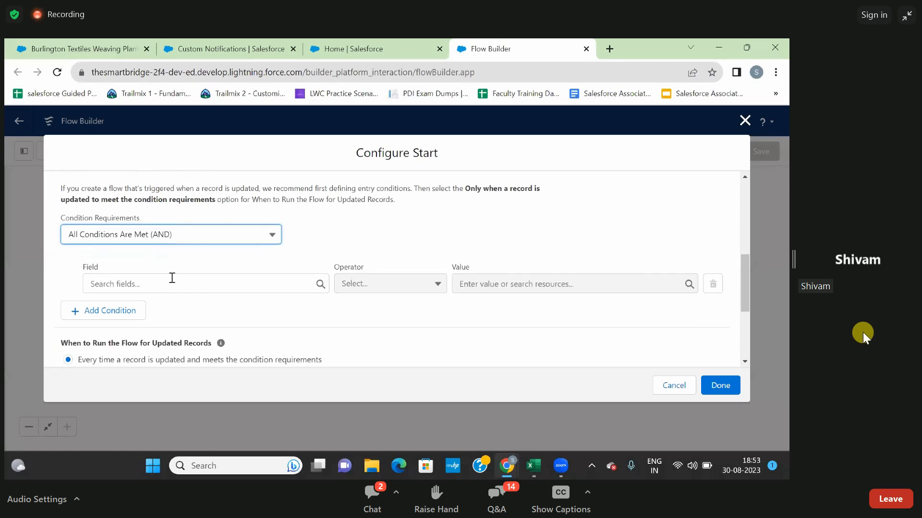
{"action": "left_click", "coordinate": [155, 284]}
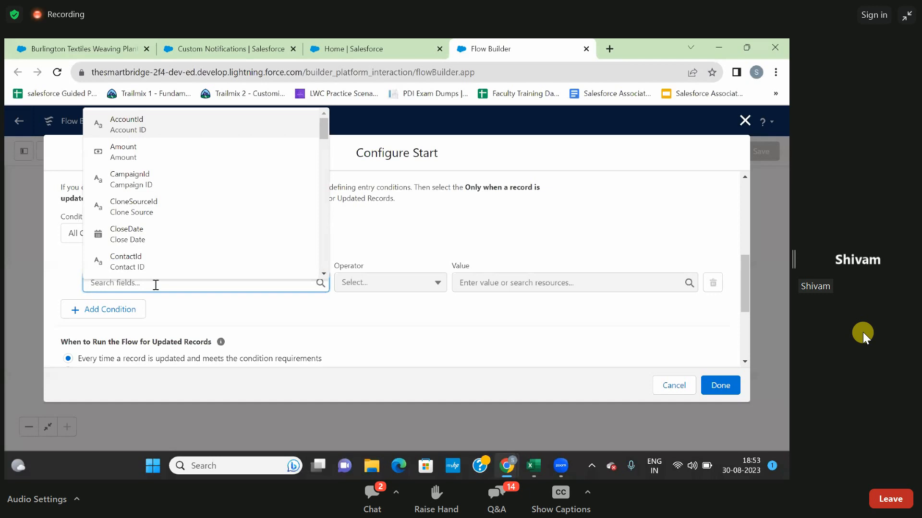
{"action": "type", "text": "stag"}
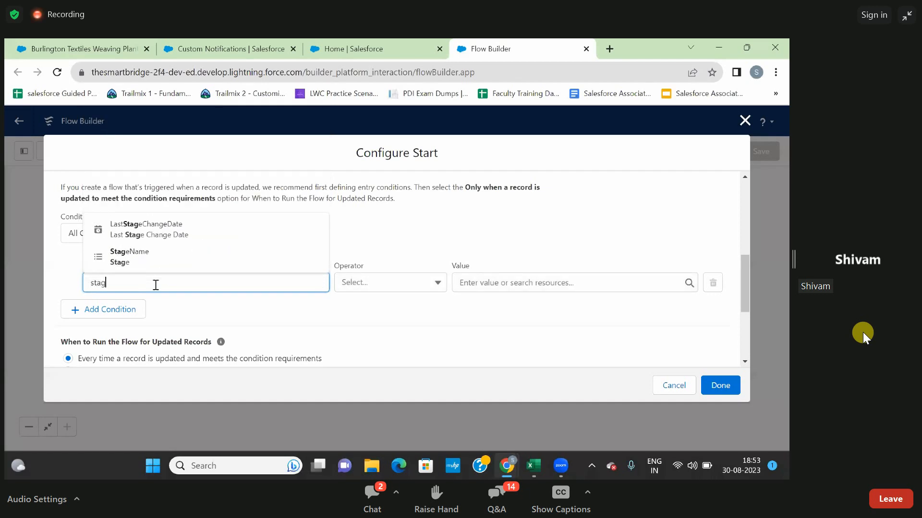
{"action": "left_click", "coordinate": [141, 259]}
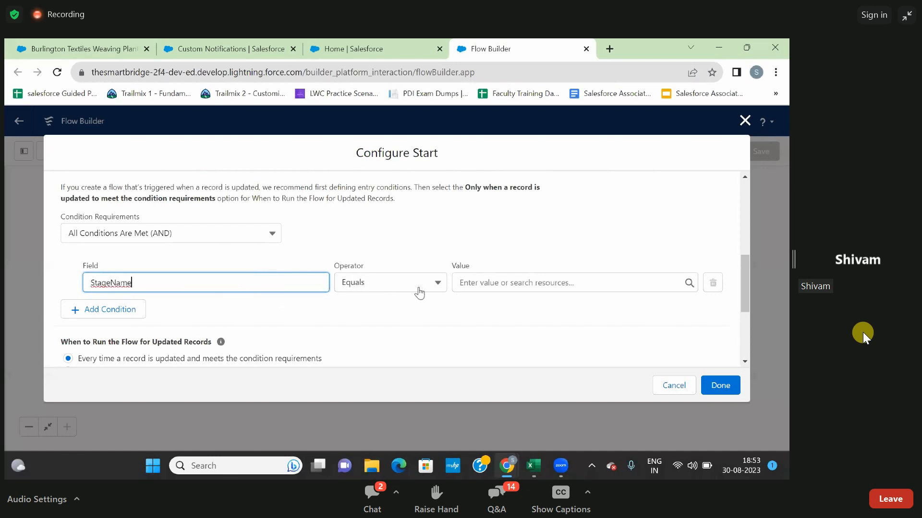
{"action": "left_click", "coordinate": [494, 286]}
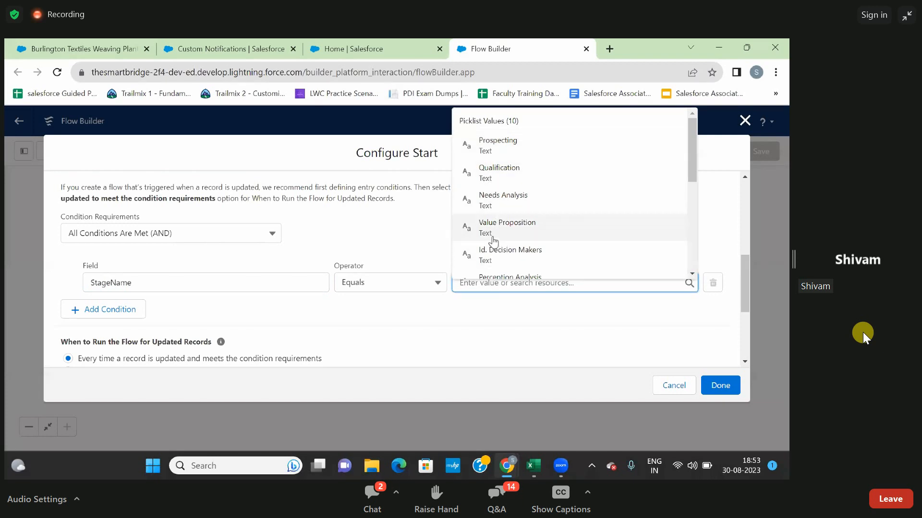
{"action": "scroll", "coordinate": [495, 240], "scroll_direction": "down", "scroll_amount": 1}
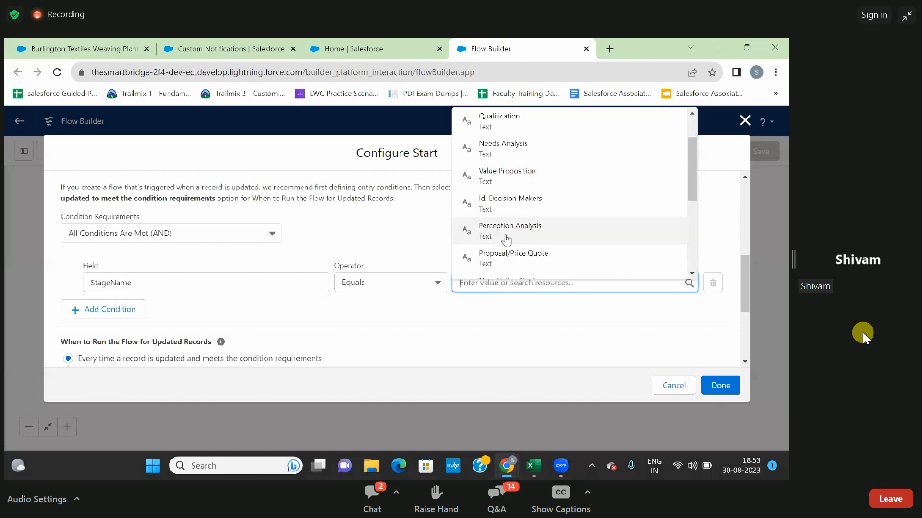
{"action": "left_click", "coordinate": [508, 235]}
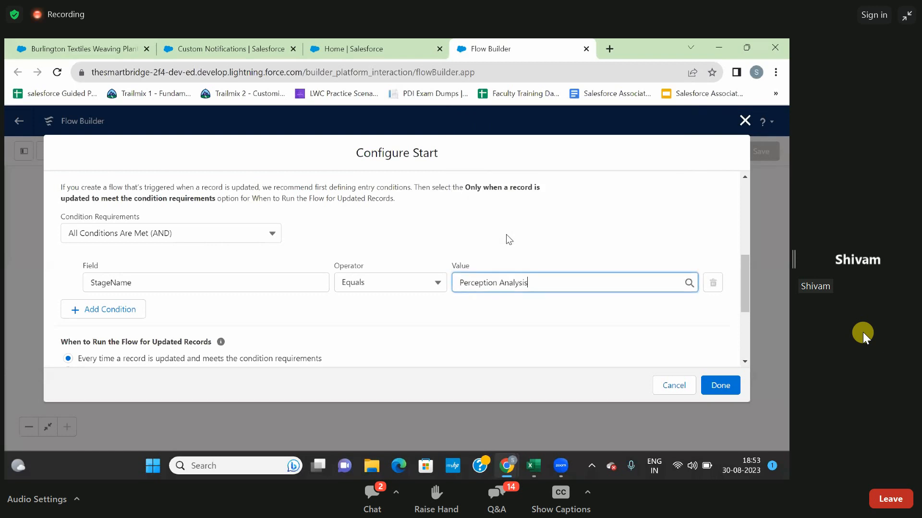
{"action": "left_click", "coordinate": [534, 235]}
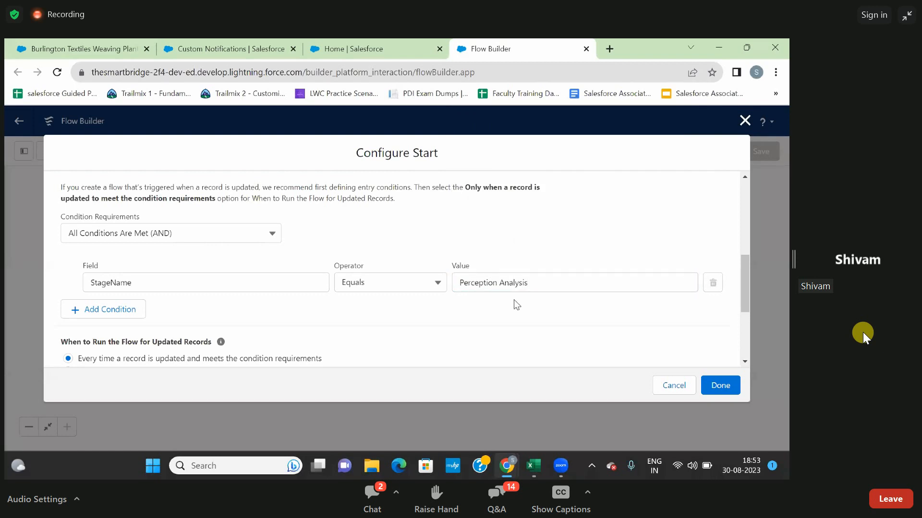
Add a second entry condition requiring Amount Equals 50000.
{"action": "left_click", "coordinate": [109, 316]}
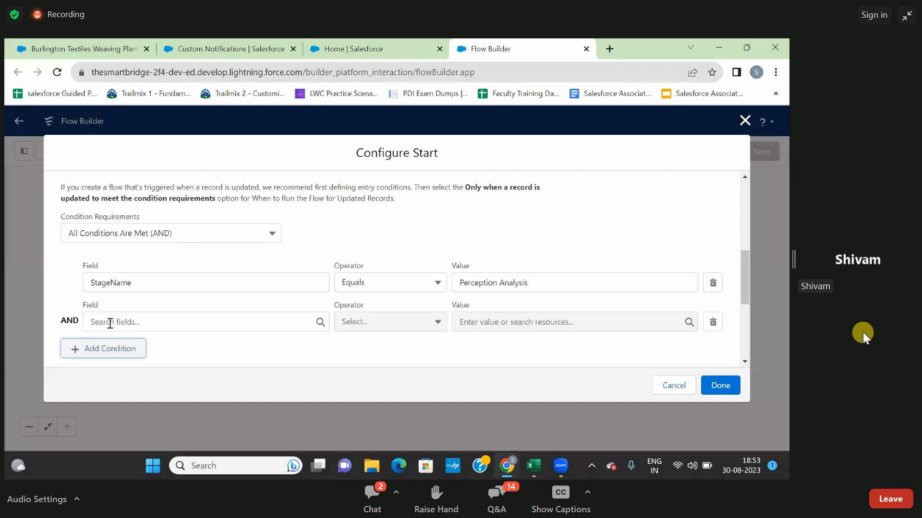
{"action": "left_click", "coordinate": [110, 322]}
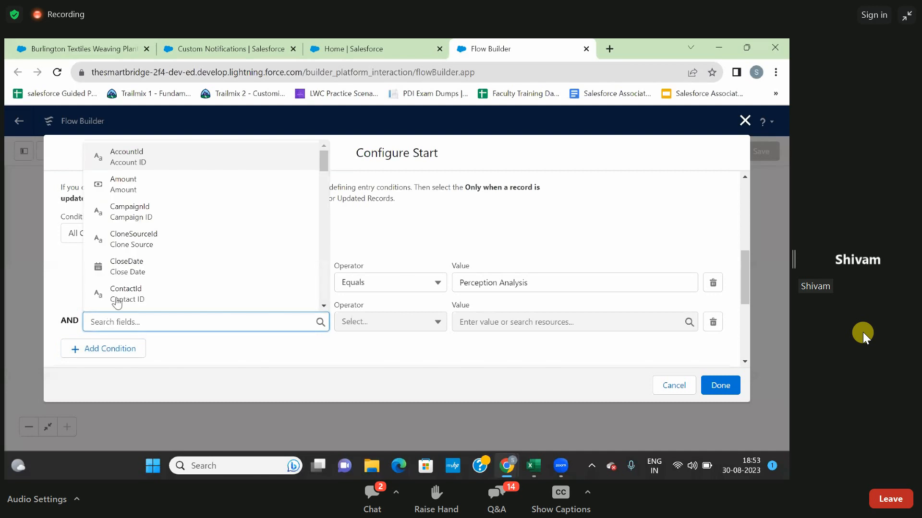
{"action": "left_click", "coordinate": [129, 191]}
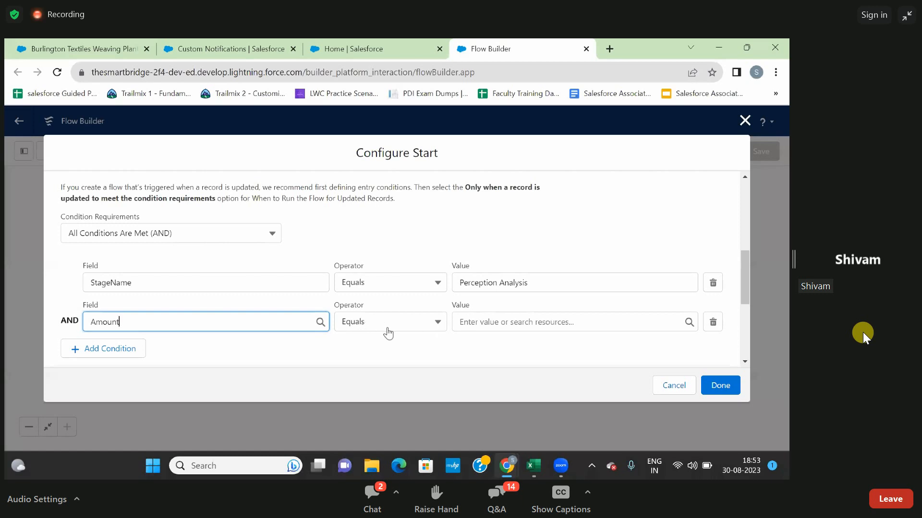
{"action": "left_click", "coordinate": [467, 323]}
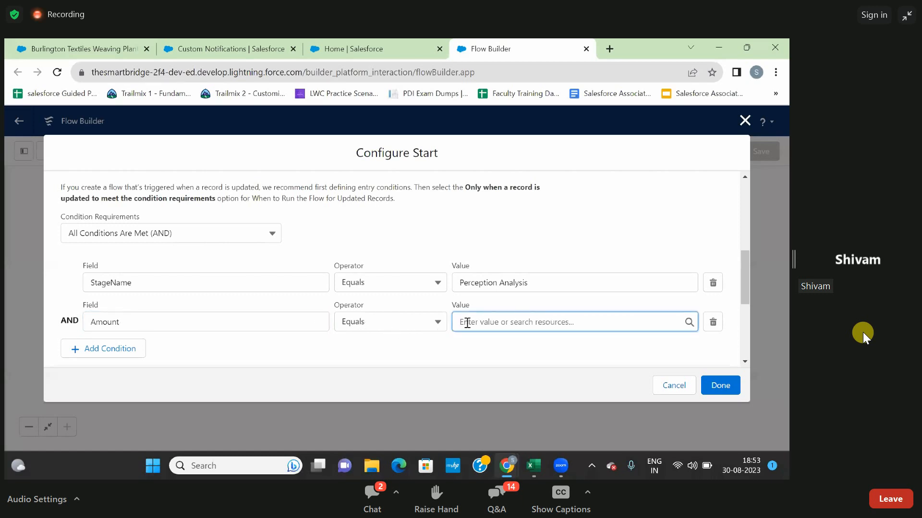
{"action": "type", "text": "50"}
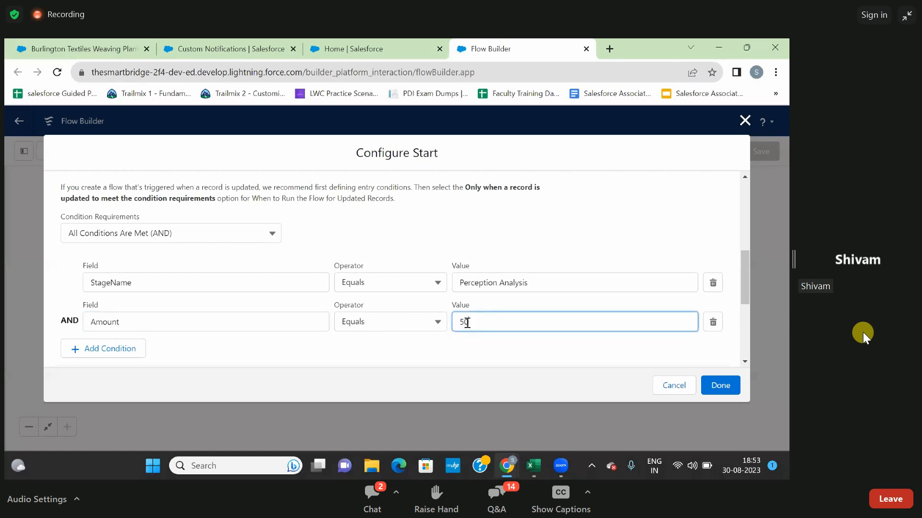
{"action": "type", "text": "000"}
{"action": "left_click", "coordinate": [467, 337]}
Check the run frequency and Actions and Related Records optimization, and finish the start configuration.
{"action": "scroll", "coordinate": [467, 337], "scroll_direction": "down", "scroll_amount": 1}
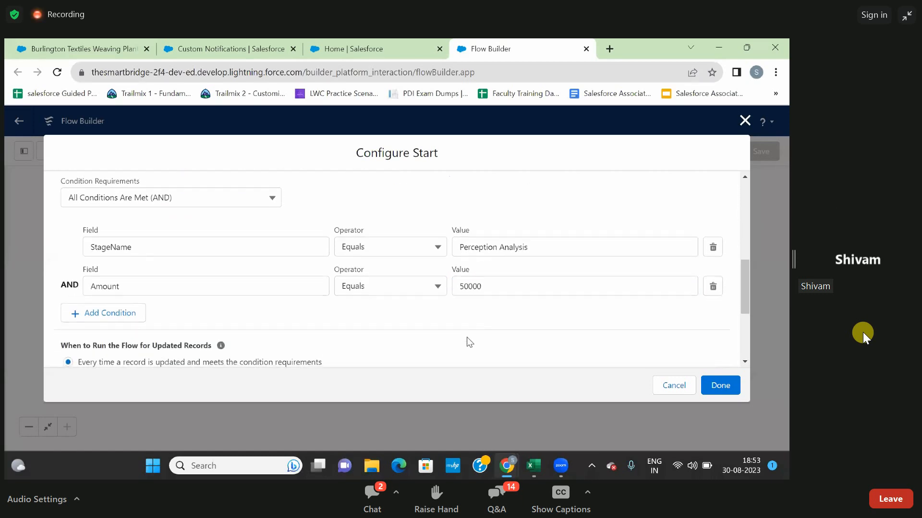
{"action": "scroll", "coordinate": [467, 337], "scroll_direction": "down", "scroll_amount": 1}
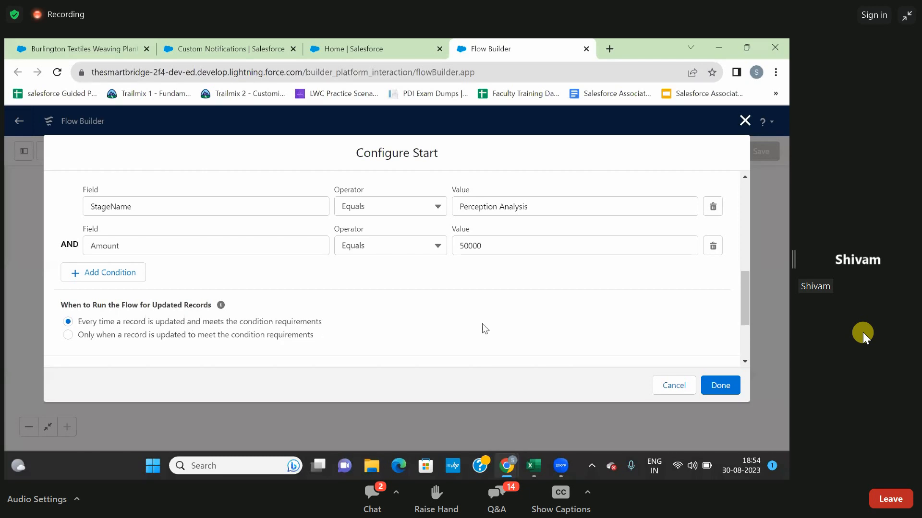
{"action": "scroll", "coordinate": [665, 322], "scroll_direction": "down", "scroll_amount": 3}
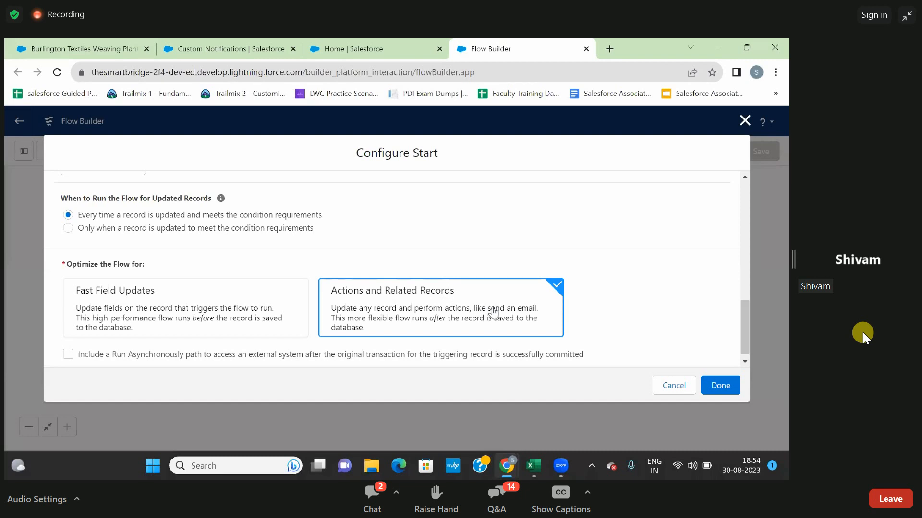
{"action": "left_click", "coordinate": [719, 386]}
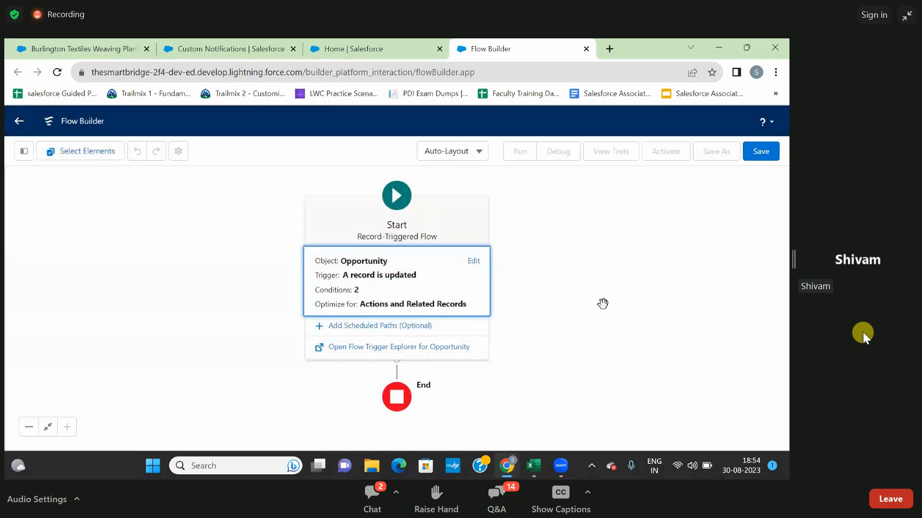
Switch the flow canvas to Free-Form layout and move the Start element closer to the toolbox.
{"action": "left_click_drag", "start_coordinate": [552, 267], "coordinate": [376, 270]}
{"action": "left_click", "coordinate": [448, 155]}
{"action": "left_click", "coordinate": [456, 200]}
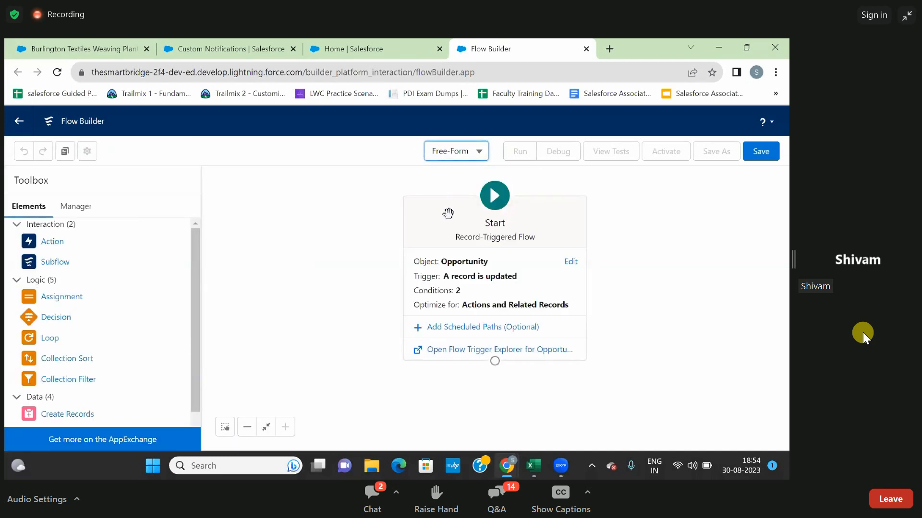
{"action": "left_click_drag", "start_coordinate": [448, 213], "coordinate": [294, 205]}
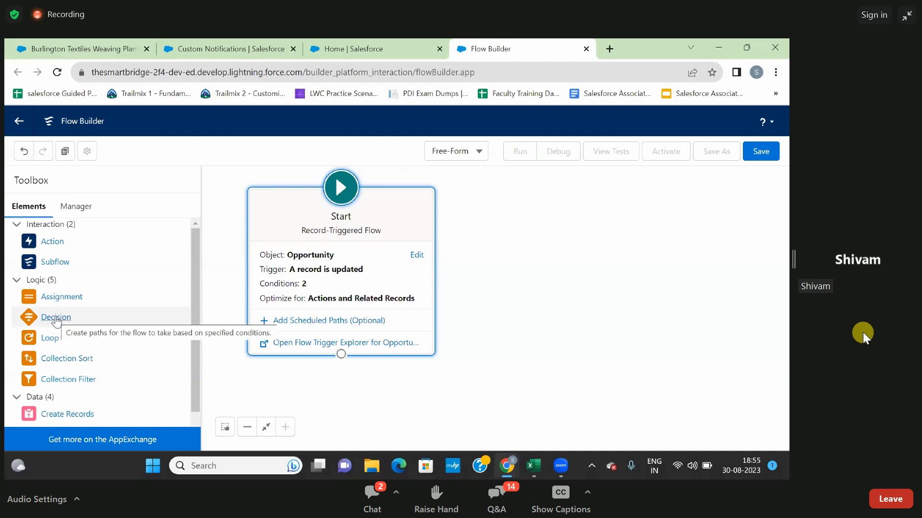
Add a Decision element beside the Start element, labelled Decision Element with API name Decision_Element.
{"action": "left_click_drag", "start_coordinate": [58, 315], "coordinate": [459, 333]}
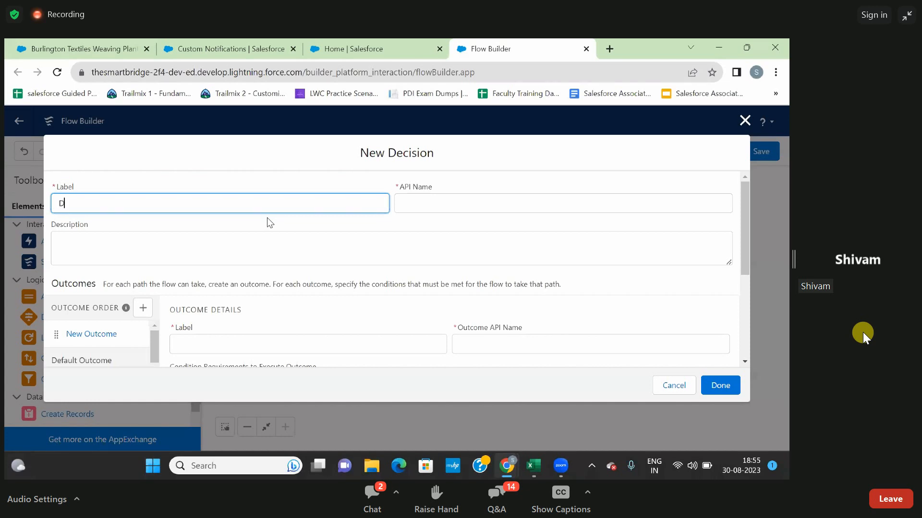
{"action": "type", "text": "cision Ele"}
{"action": "type", "text": "ment"}
{"action": "left_click", "coordinate": [337, 180]}
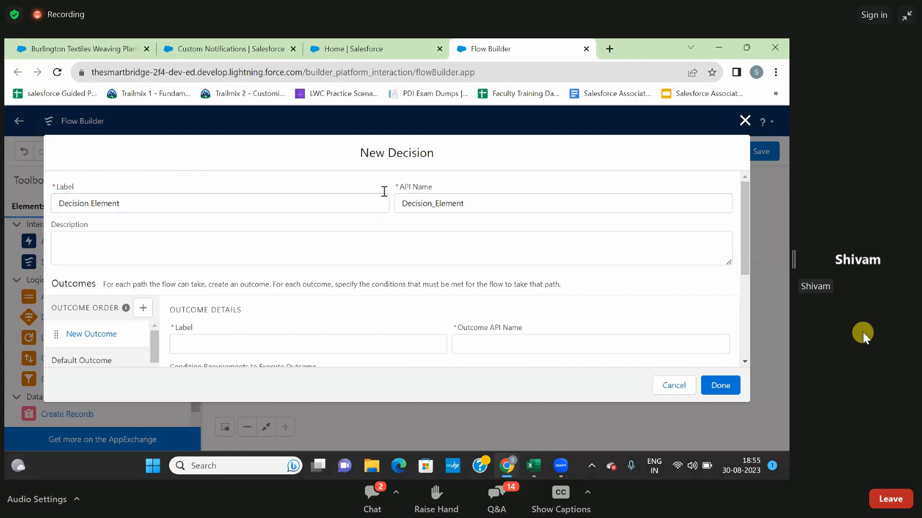
{"action": "left_click", "coordinate": [276, 246]}
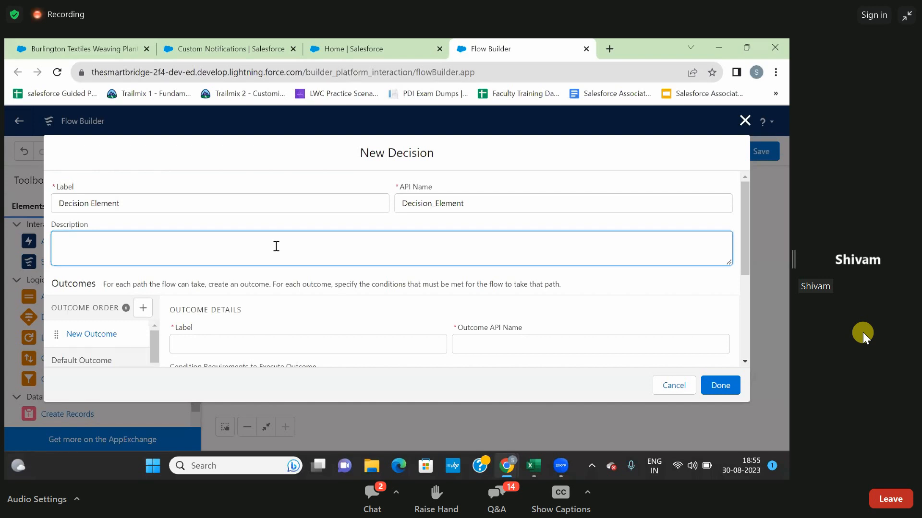
{"action": "type", "text": "Selectr"}
{"action": "key", "text": "BackSpace"}
{"action": "type", "text": "the "}
{"action": "type", "text": "Decio"}
{"action": "key", "text": "BackSpace"}
{"action": "key", "text": "BackSpace"}
{"action": "key", "text": "BackSpace"}
{"action": "key", "text": "BackSpace"}
{"action": "key", "text": "BackSpace"}
{"action": "key", "text": "BackSpace"}
{"action": "key", "text": "BackSpace"}
{"action": "key", "text": "BackSpace"}
{"action": "key", "text": "BackSpace"}
{"action": "key", "text": "BackSpace"}
{"action": "key", "text": "BackSpace"}
{"action": "key", "text": "BackSpace"}
{"action": "key", "text": "BackSpace"}
{"action": "key", "text": "BackSpace"}
{"action": "key", "text": "BackSpace"}
{"action": "key", "text": "BackSpace"}
Enter "Send the Push Notification for the Owner" as the decision's description.
{"action": "type", "text": "Send the Push Notification for the Owner"}
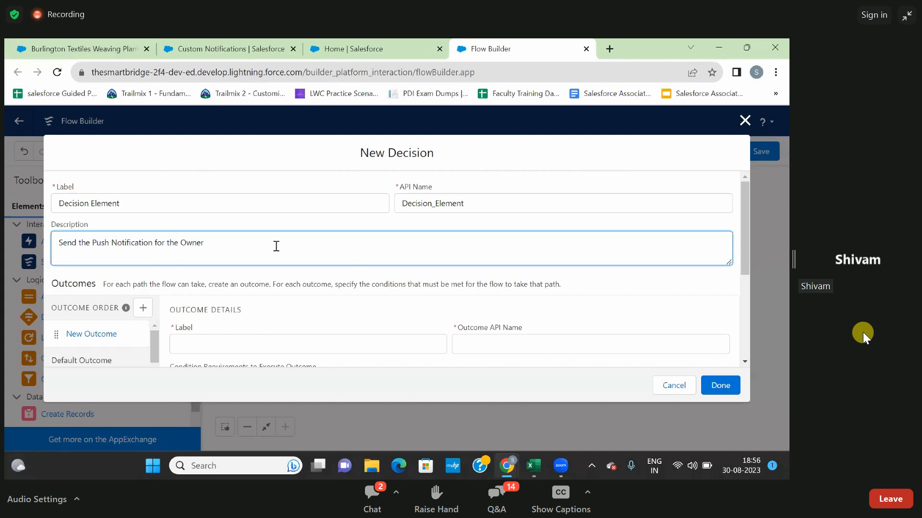
{"action": "left_click", "coordinate": [274, 220]}
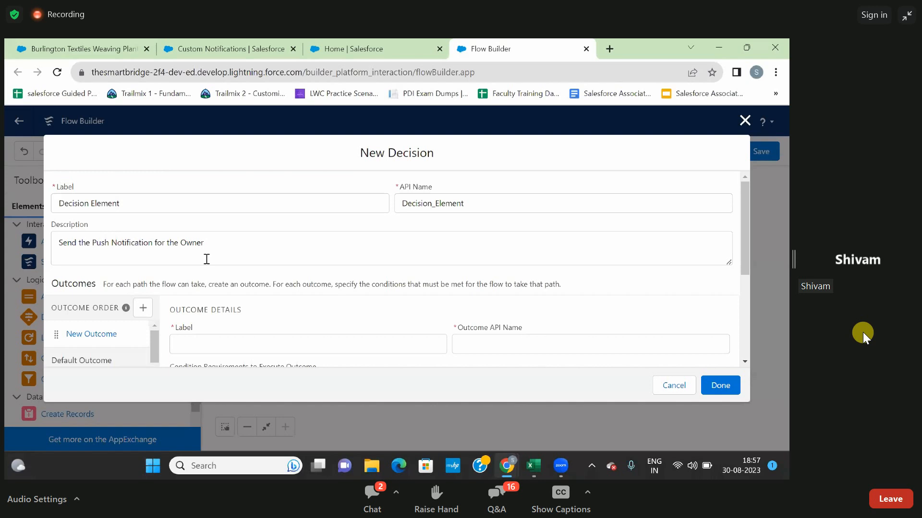
Label the decision's new outcome "yes" with the API name yes.
{"action": "scroll", "coordinate": [263, 264], "scroll_direction": "down", "scroll_amount": 1}
{"action": "scroll", "coordinate": [261, 264], "scroll_direction": "down", "scroll_amount": 1}
{"action": "left_click", "coordinate": [261, 260]}
{"action": "type", "text": "yes"}
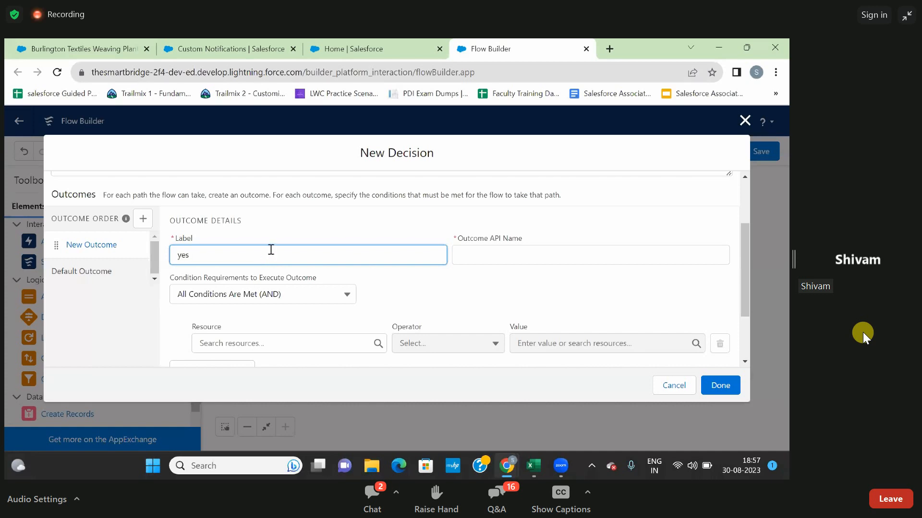
{"action": "left_click", "coordinate": [286, 239]}
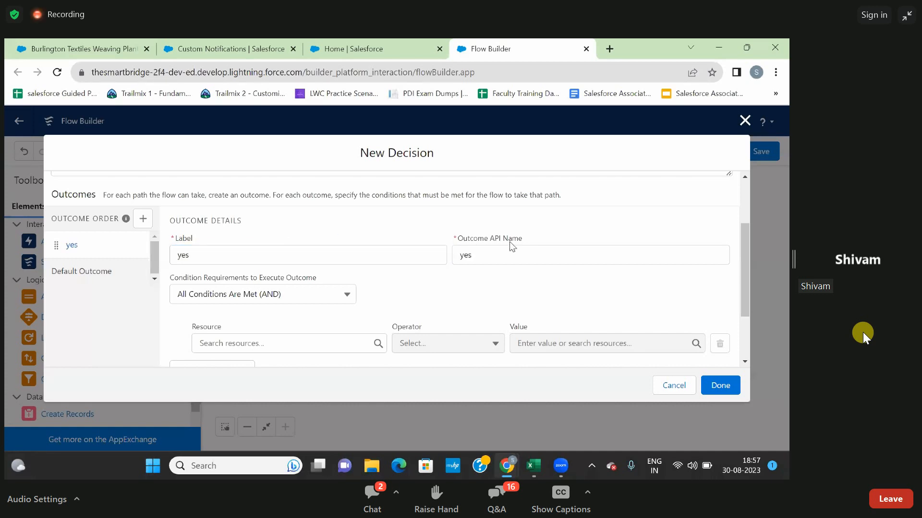
Choose the Opportunity's $Record__Prior variable as the resource of the yes outcome's first condition.
{"action": "scroll", "coordinate": [462, 289], "scroll_direction": "down", "scroll_amount": 1}
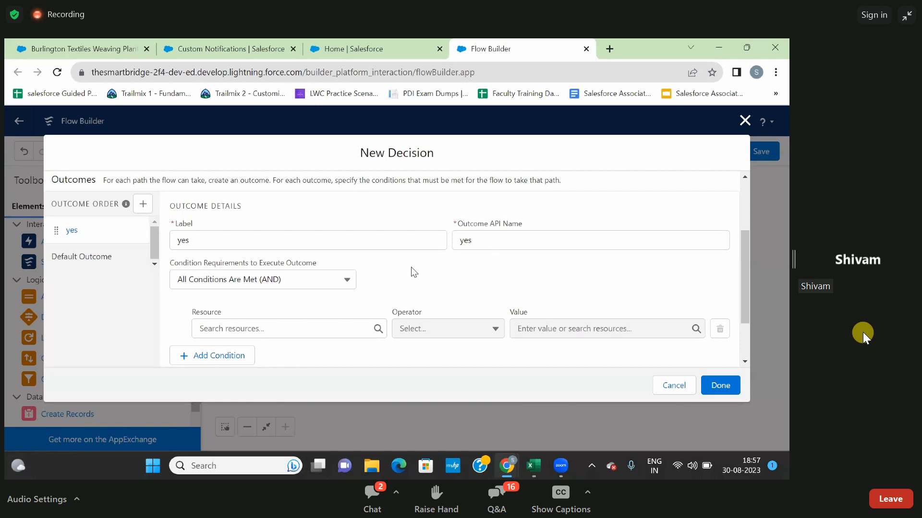
{"action": "scroll", "coordinate": [426, 265], "scroll_direction": "down", "scroll_amount": 2}
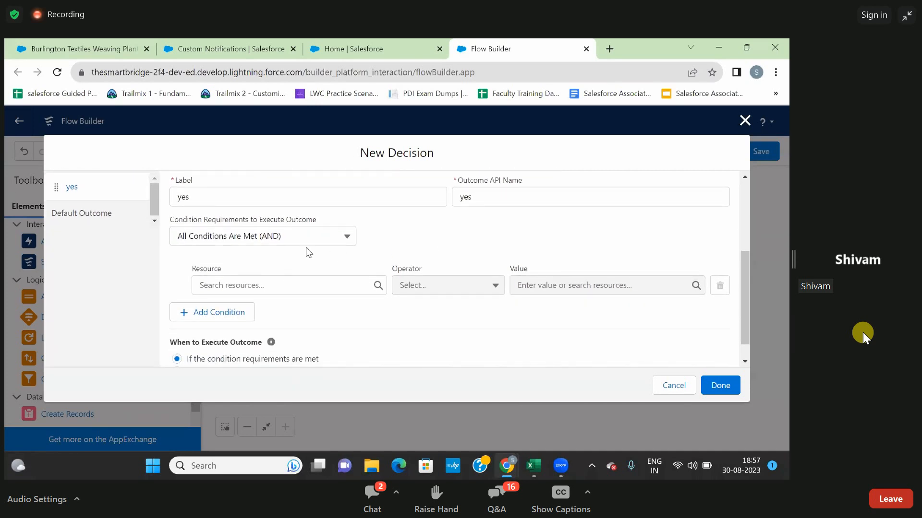
{"action": "left_click", "coordinate": [277, 289]}
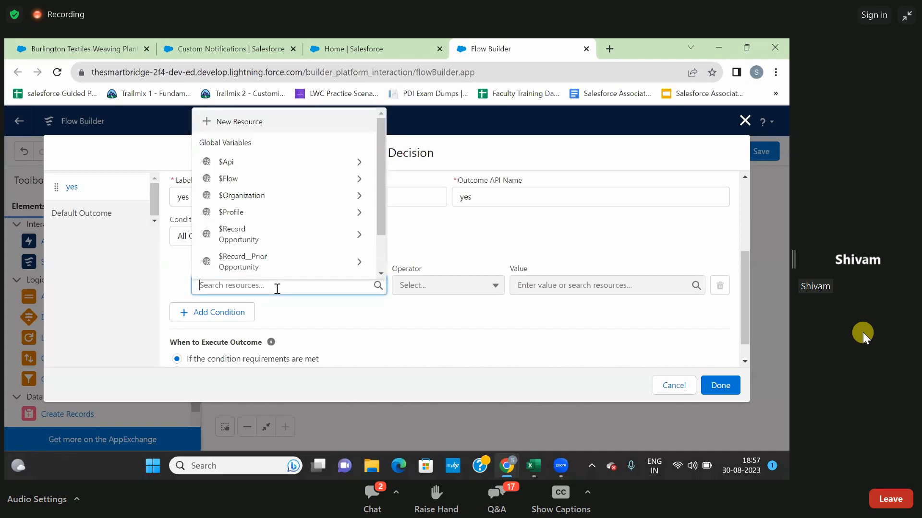
{"action": "type", "text": "re"}
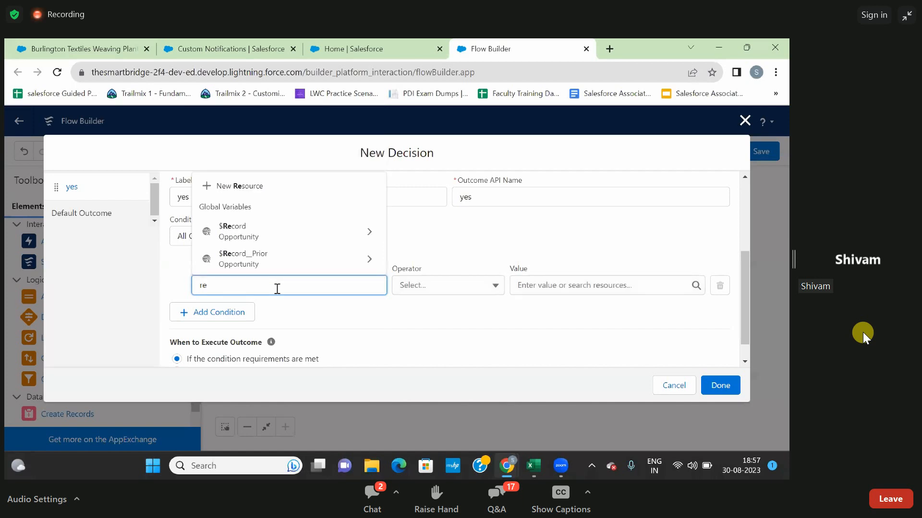
{"action": "left_click", "coordinate": [252, 267]}
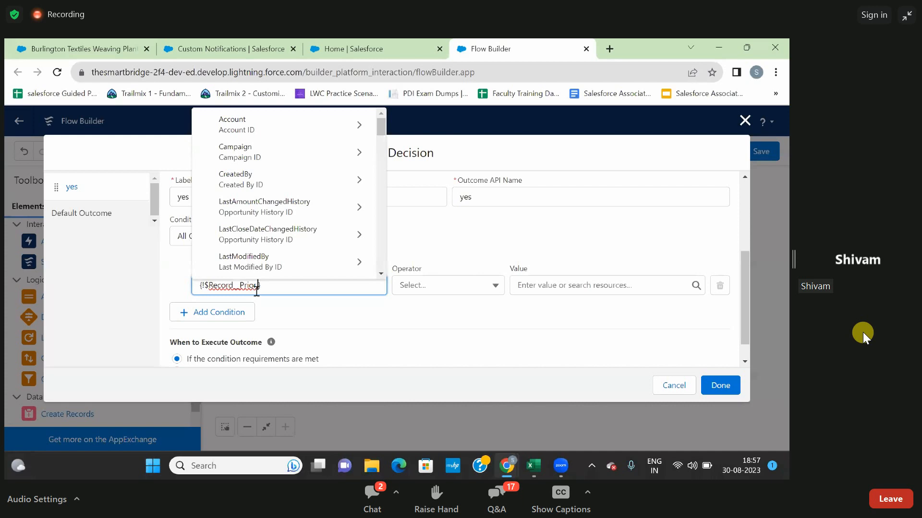
{"action": "scroll", "coordinate": [289, 216], "scroll_direction": "down", "scroll_amount": 2}
{"action": "scroll", "coordinate": [291, 220], "scroll_direction": "down", "scroll_amount": 5}
{"action": "scroll", "coordinate": [291, 220], "scroll_direction": "down", "scroll_amount": 2}
{"action": "type", "text": ".pr"}
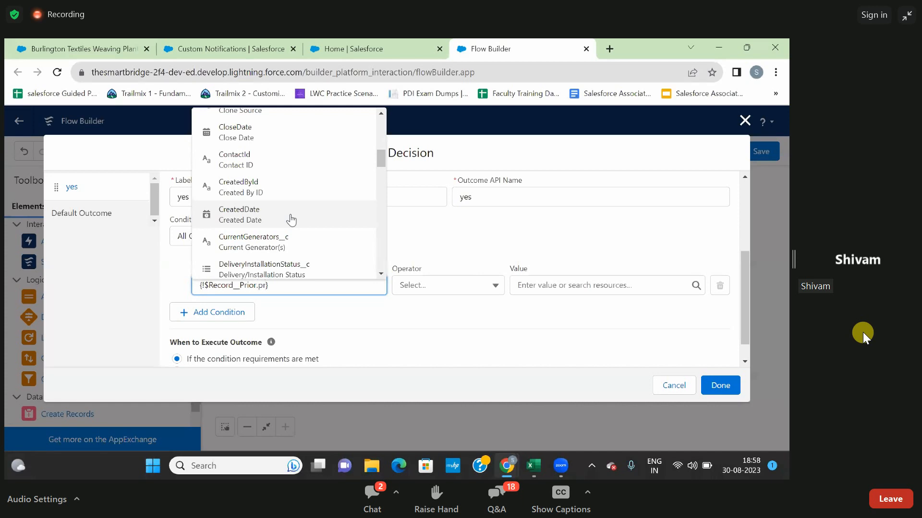
{"action": "type", "text": "os"}
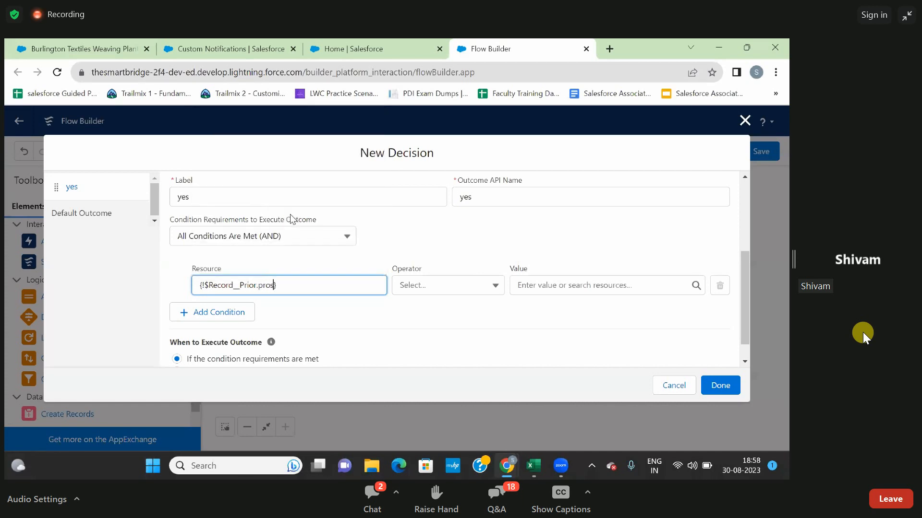
{"action": "key", "text": "BackSpace"}
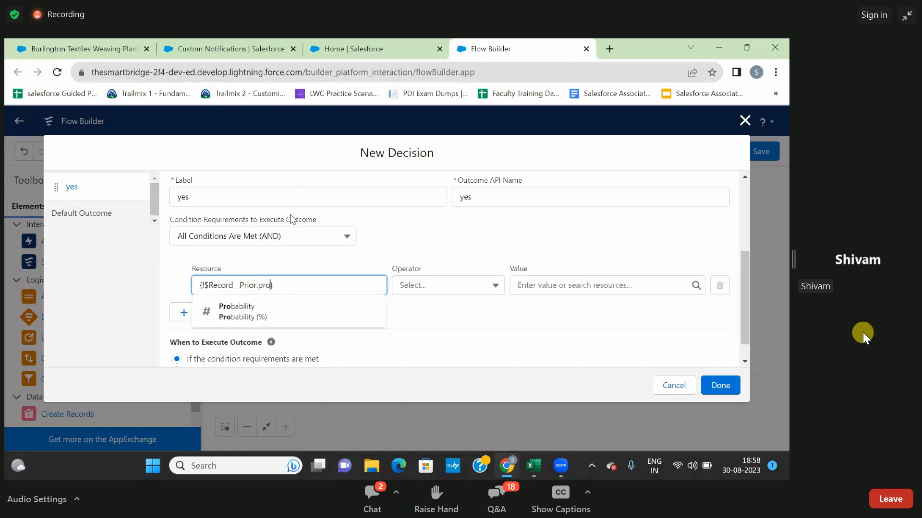
{"action": "key", "text": "ctrl+a"}
{"action": "key", "text": "BackSpace"}
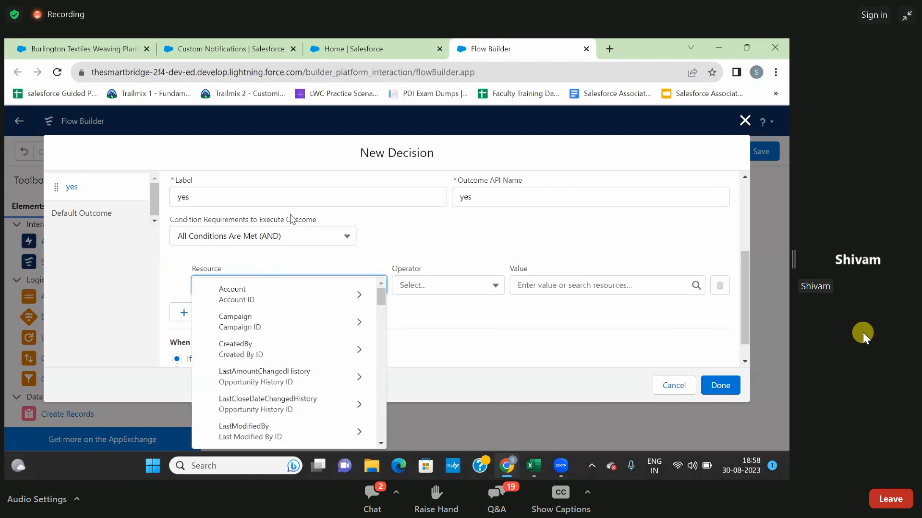
{"action": "left_click", "coordinate": [316, 256]}
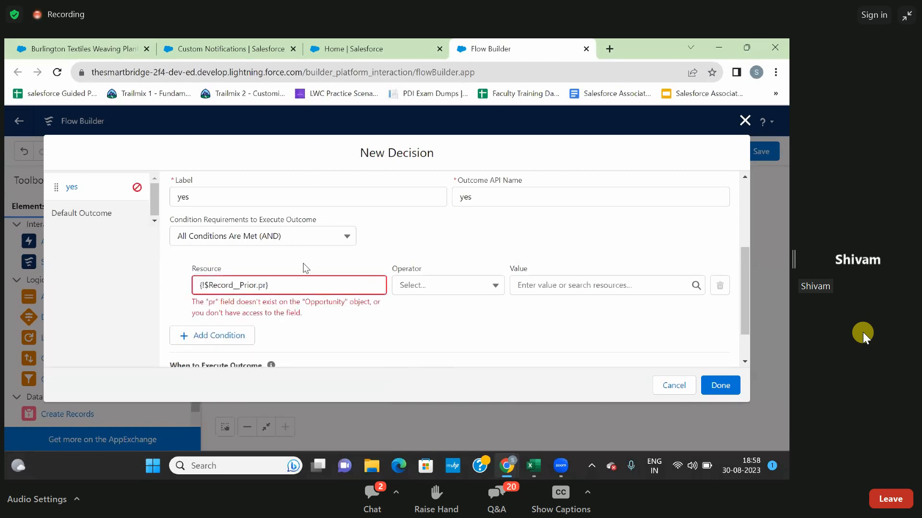
{"action": "left_click", "coordinate": [267, 287]}
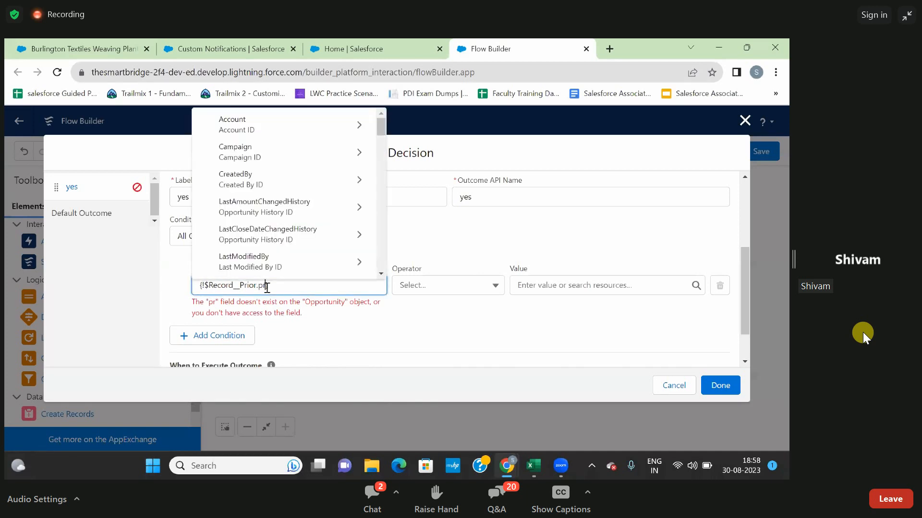
{"action": "key", "text": "BackSpace"}
{"action": "key", "text": "BackSpace"}
{"action": "key", "text": "BackSpace"}
Complete the first condition's resource with the StageName field of $Record__Prior.
{"action": "type", "text": "."}
{"action": "scroll", "coordinate": [265, 187], "scroll_direction": "down", "scroll_amount": 1}
{"action": "scroll", "coordinate": [267, 190], "scroll_direction": "down", "scroll_amount": 4}
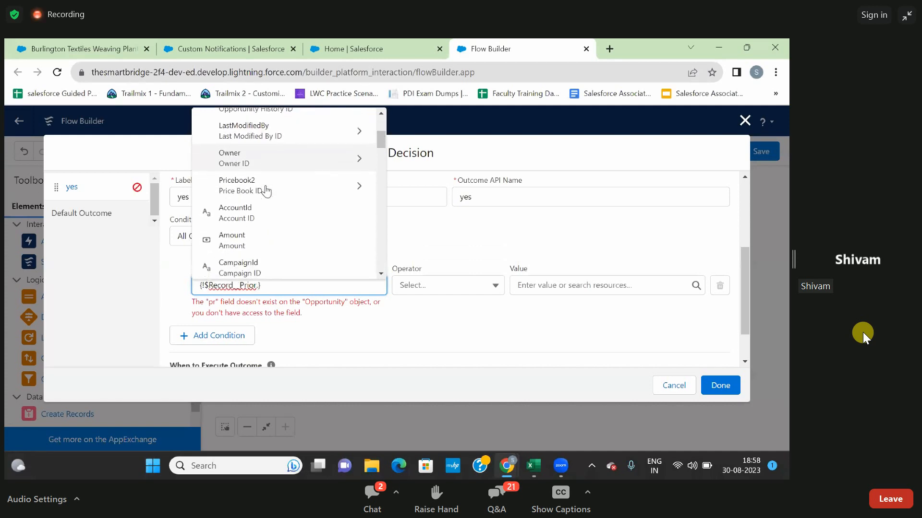
{"action": "scroll", "coordinate": [266, 192], "scroll_direction": "down", "scroll_amount": 4}
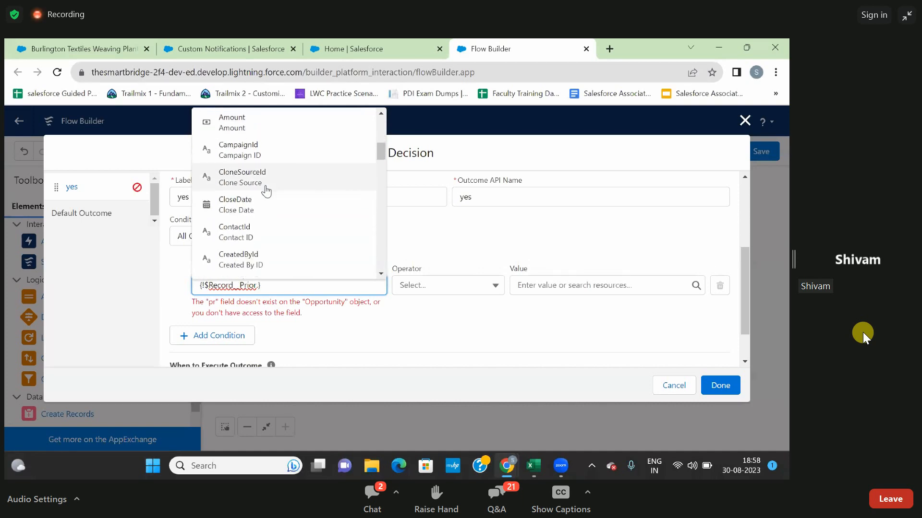
{"action": "scroll", "coordinate": [267, 192], "scroll_direction": "down", "scroll_amount": 2}
{"action": "type", "text": "."}
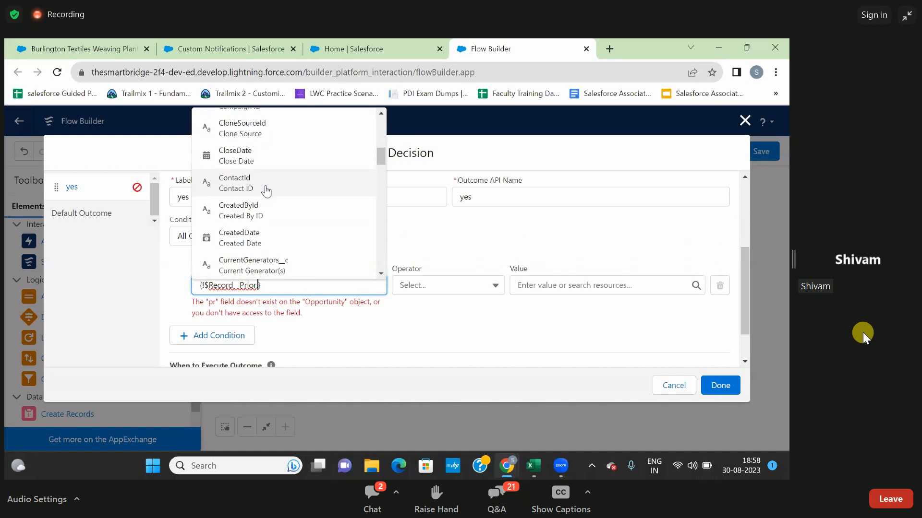
{"action": "type", "text": "sta"}
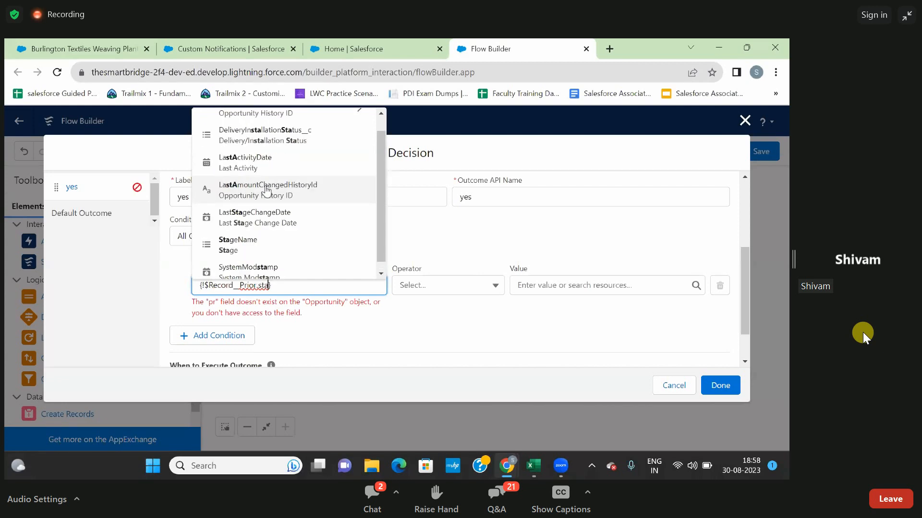
{"action": "type", "text": "ge"}
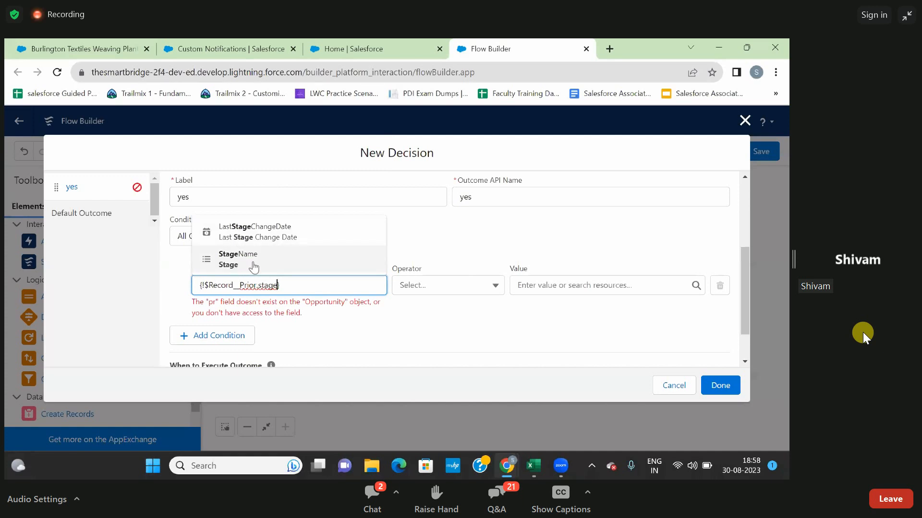
{"action": "left_click", "coordinate": [244, 265]}
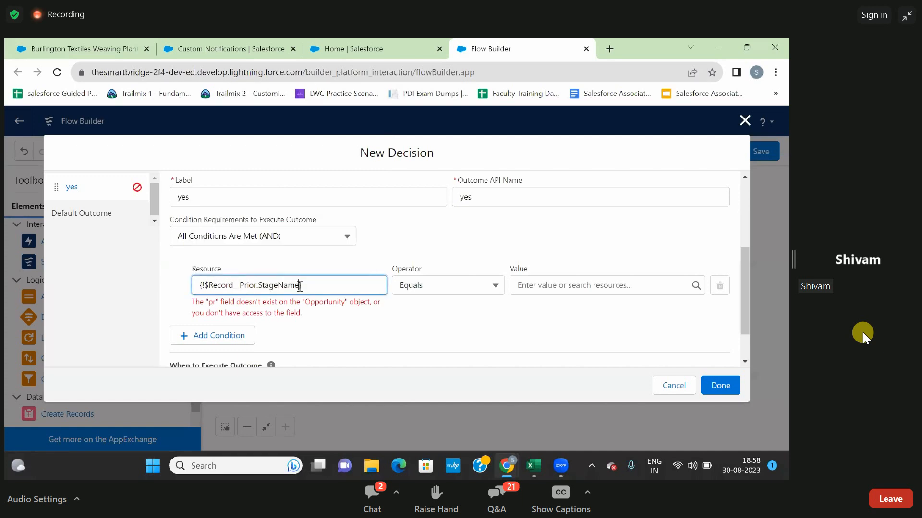
{"action": "left_click", "coordinate": [329, 266]}
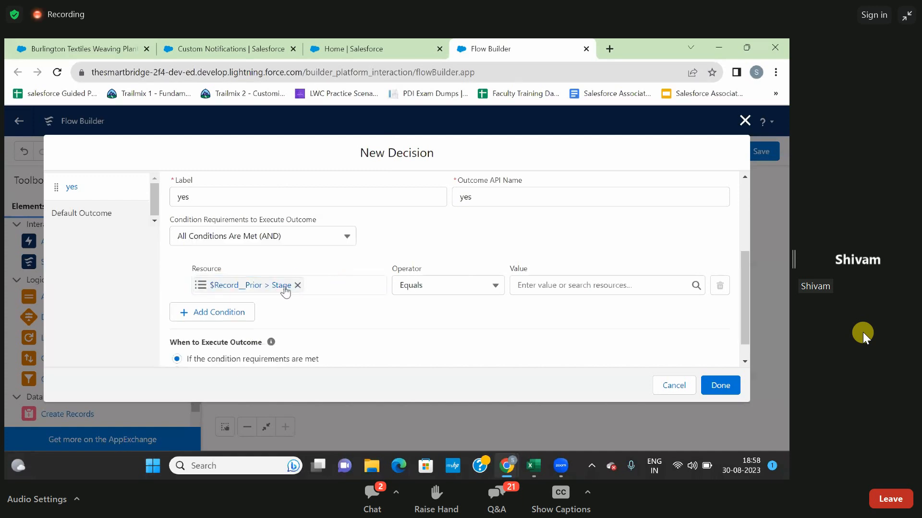
Set the first condition's value to the Prospecting stage.
{"action": "left_click", "coordinate": [547, 287]}
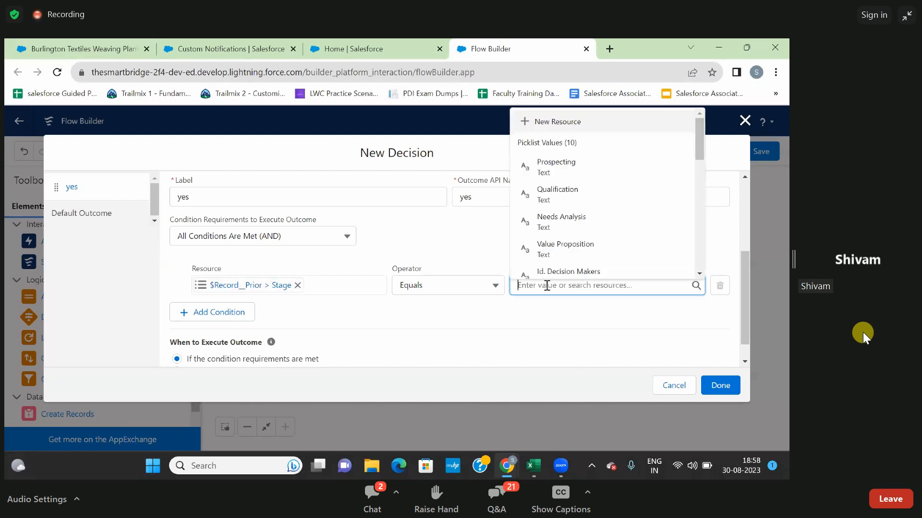
{"action": "left_click", "coordinate": [574, 169]}
{"action": "left_click", "coordinate": [575, 210]}
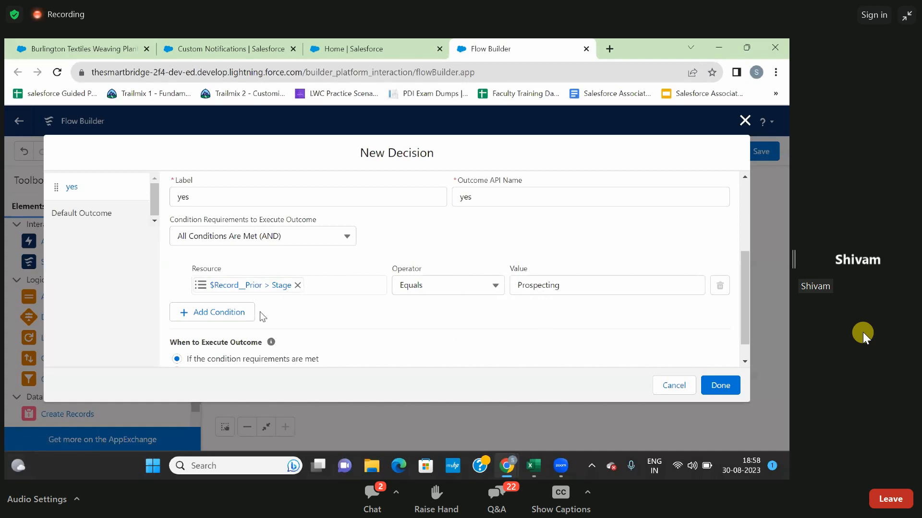
Add a second condition to the yes outcome with the StageName field of $Record as its resource.
{"action": "left_click", "coordinate": [226, 314]}
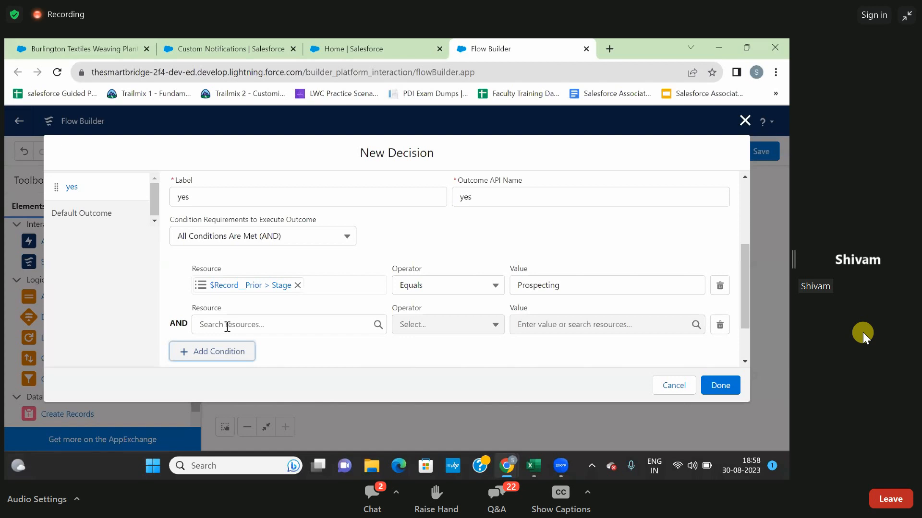
{"action": "left_click", "coordinate": [227, 327]}
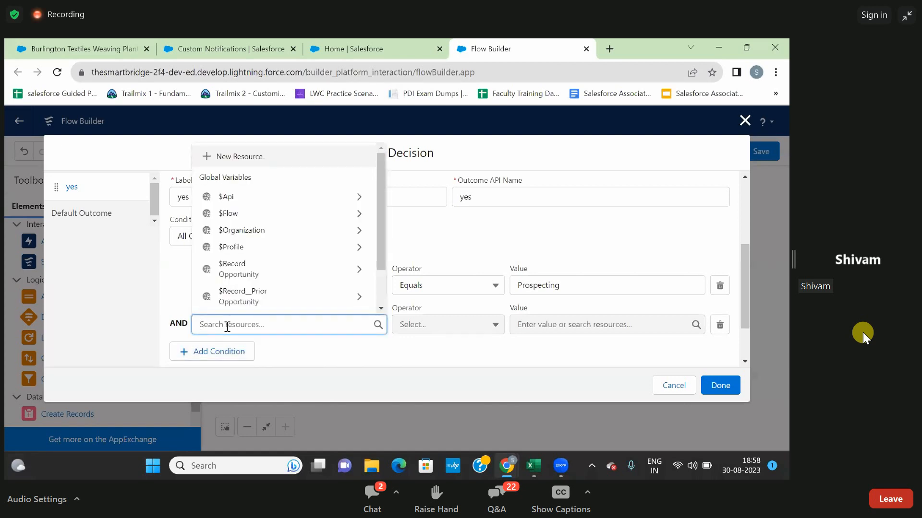
{"action": "type", "text": "rec"}
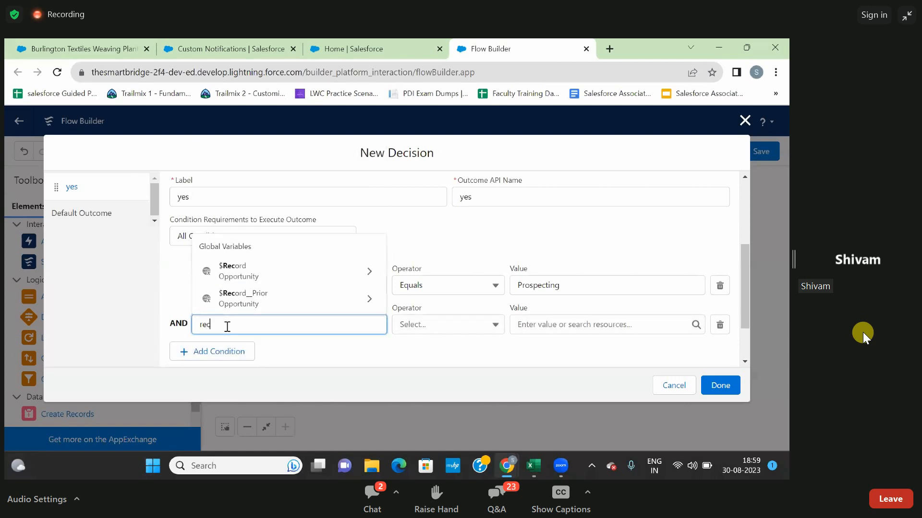
{"action": "left_click", "coordinate": [236, 271]}
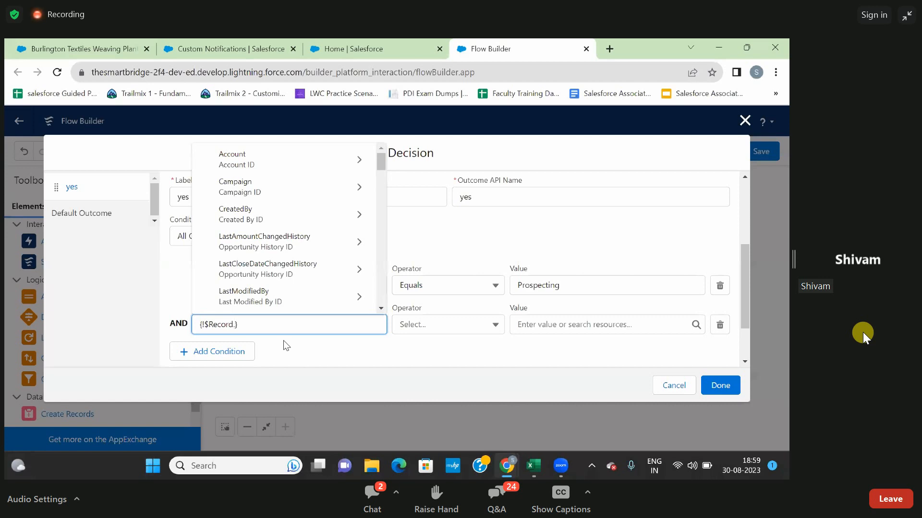
{"action": "type", "text": ".stag"}
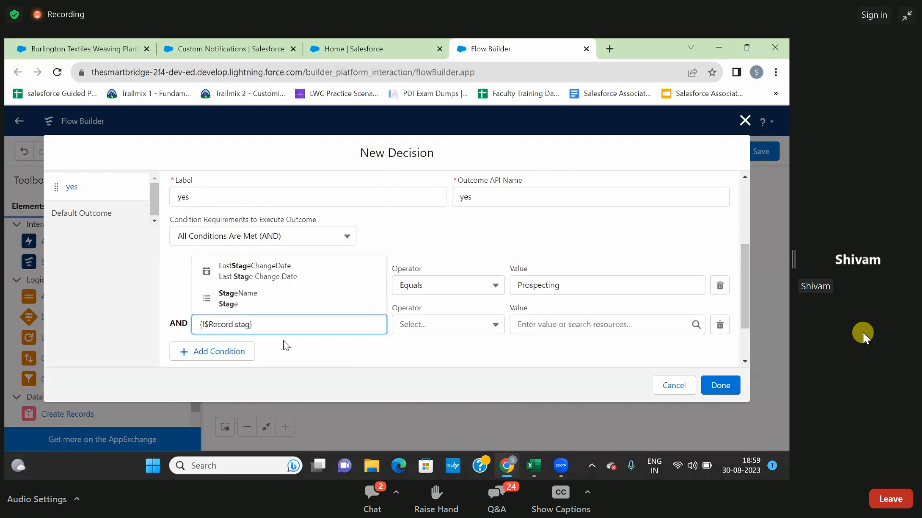
{"action": "left_click", "coordinate": [297, 307]}
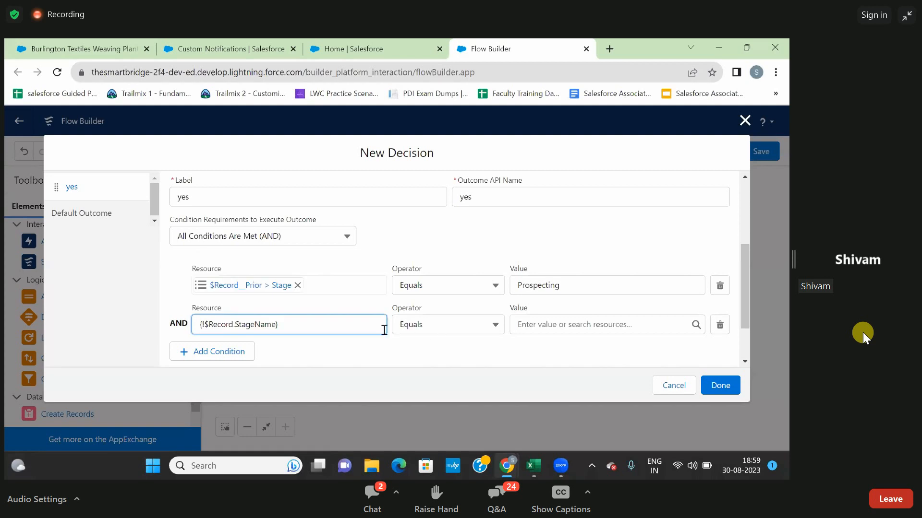
Set the second condition's operator to Is Changed and its value to $GlobalConstant.True, and finish the decision.
{"action": "left_click", "coordinate": [423, 330]}
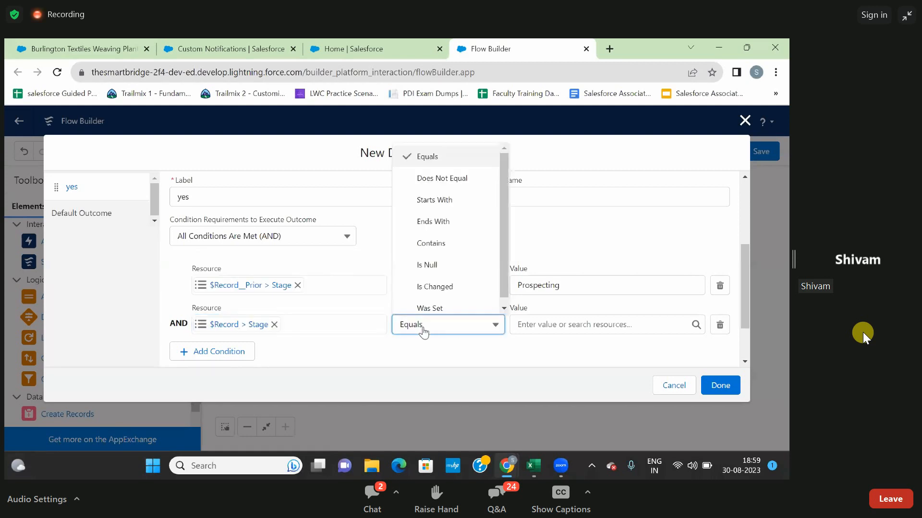
{"action": "left_click", "coordinate": [429, 288]}
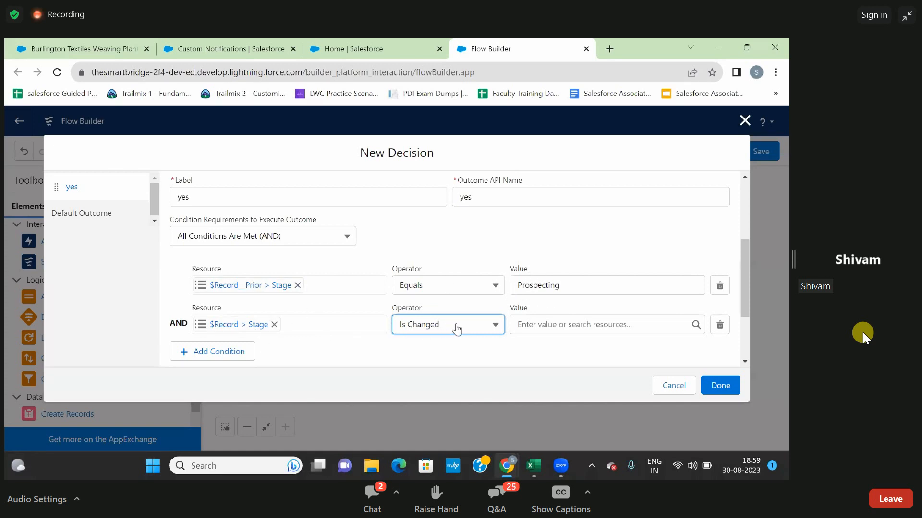
{"action": "left_click", "coordinate": [543, 326]}
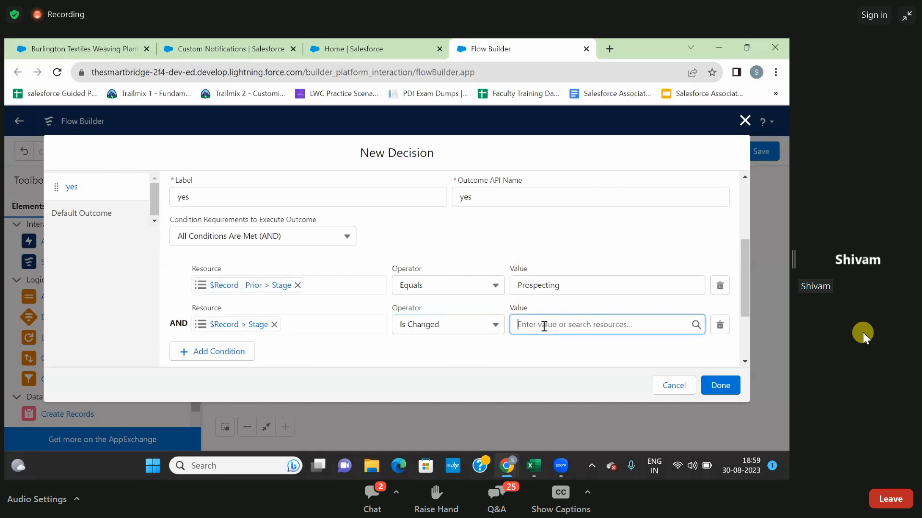
{"action": "type", "text": "tru"}
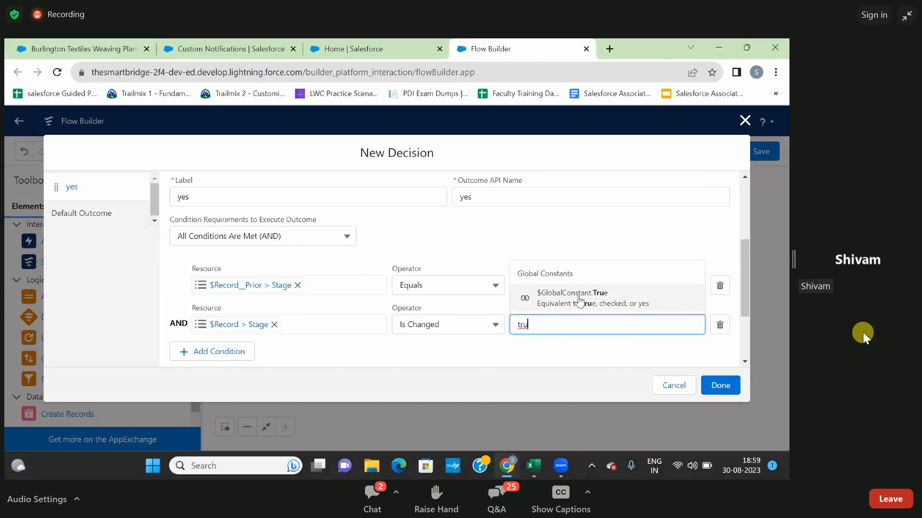
{"action": "left_click", "coordinate": [576, 300]}
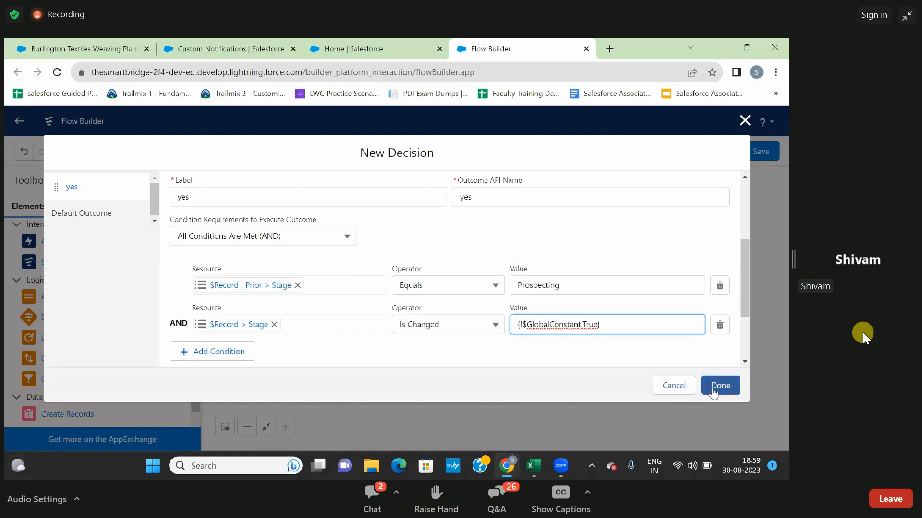
{"action": "scroll", "coordinate": [629, 358], "scroll_direction": "down", "scroll_amount": 3}
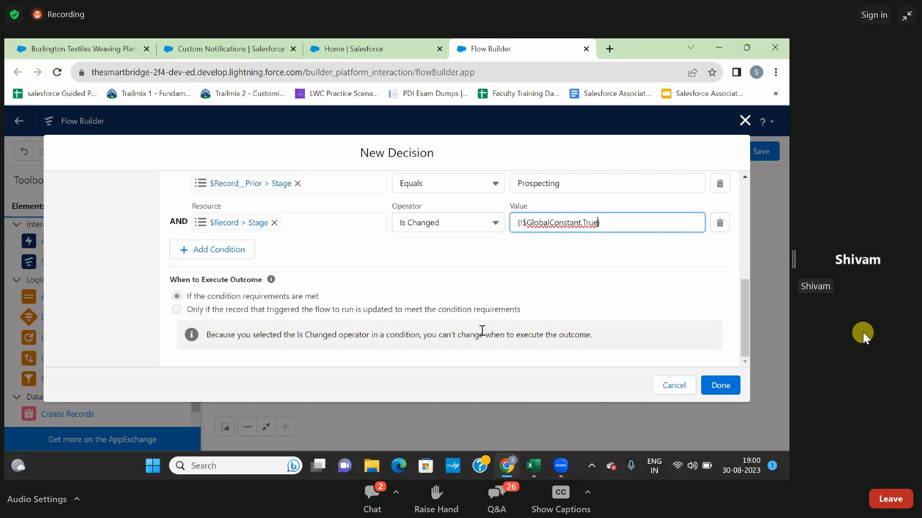
{"action": "left_click", "coordinate": [715, 385]}
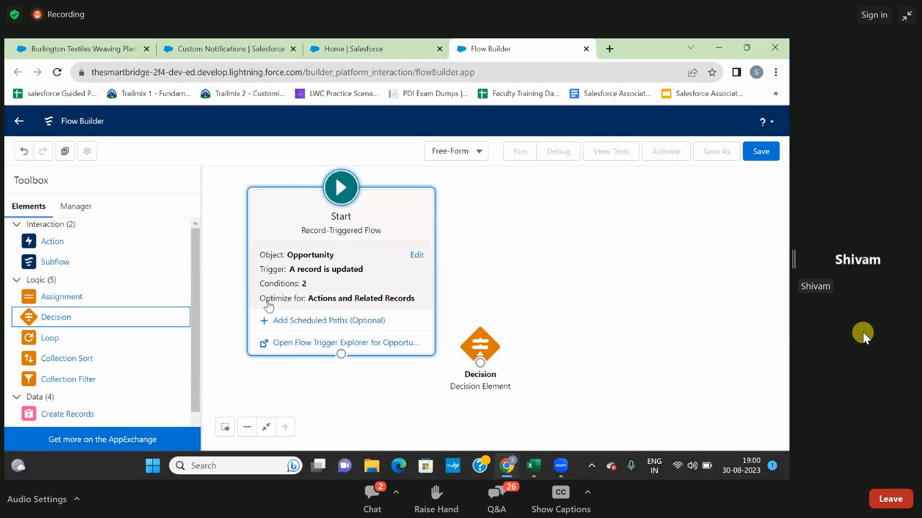
Connect the Start element to the Decision element and move the decision slightly lower on the canvas.
{"action": "left_click_drag", "start_coordinate": [342, 355], "coordinate": [480, 364]}
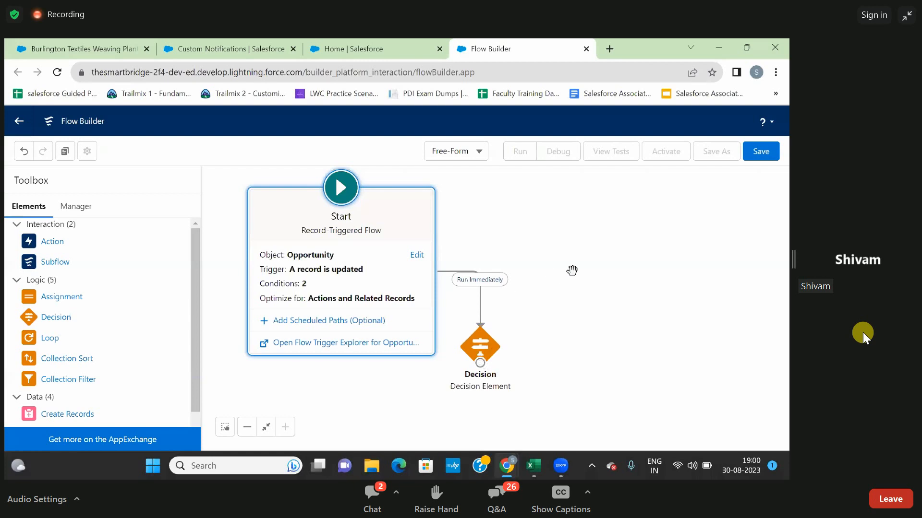
{"action": "left_click_drag", "start_coordinate": [482, 347], "coordinate": [480, 366]}
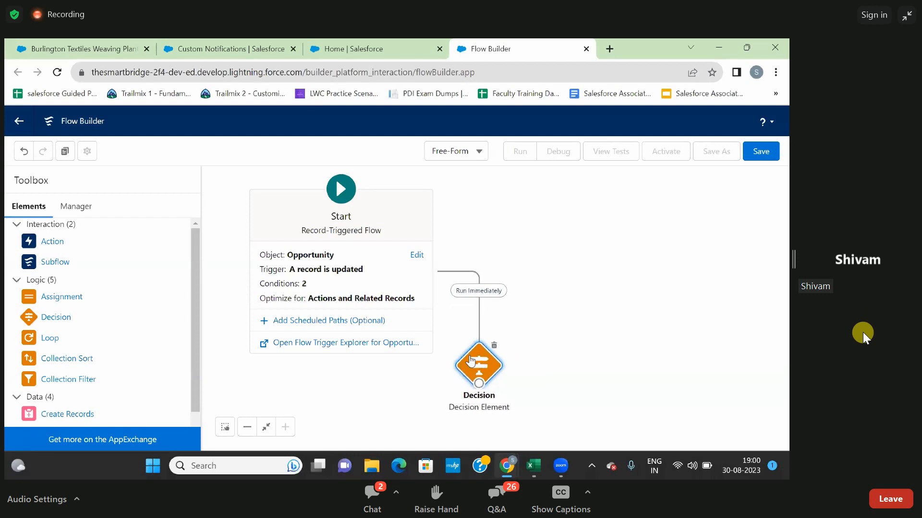
{"action": "left_click_drag", "start_coordinate": [556, 315], "coordinate": [491, 270]}
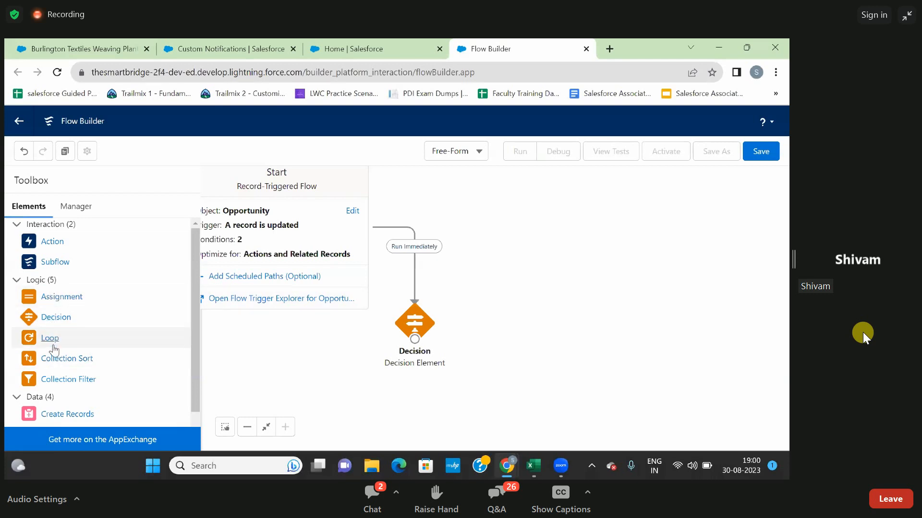
Add a Get Records element beside the decision and label it Send Notification.
{"action": "scroll", "coordinate": [48, 369], "scroll_direction": "down", "scroll_amount": 2}
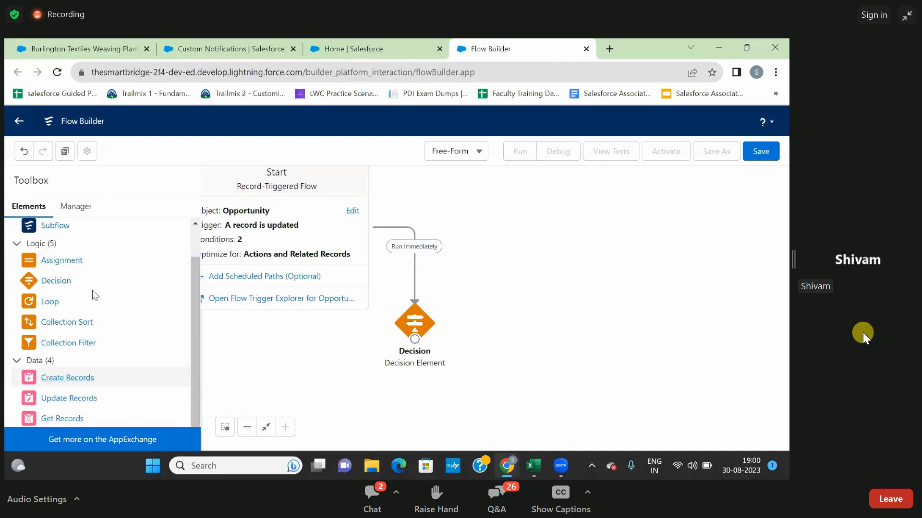
{"action": "scroll", "coordinate": [49, 289], "scroll_direction": "up", "scroll_amount": 1}
{"action": "scroll", "coordinate": [50, 289], "scroll_direction": "down", "scroll_amount": 1}
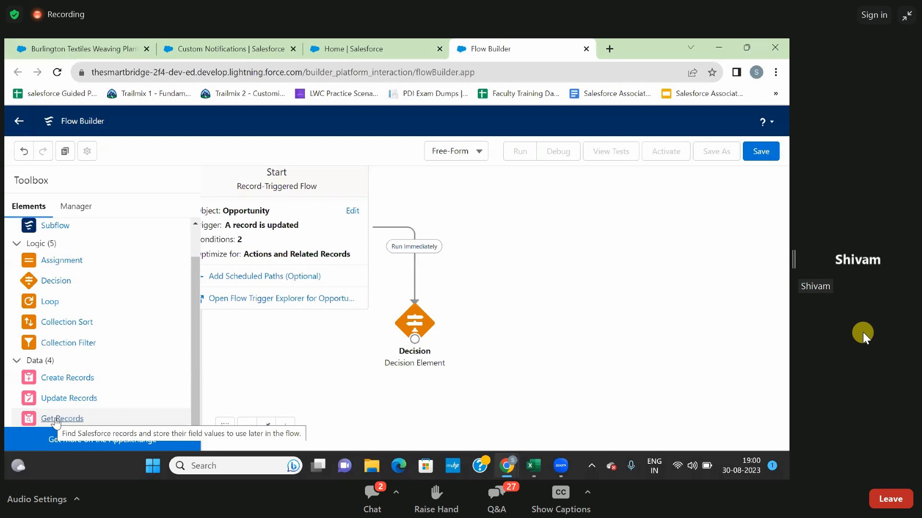
{"action": "left_click_drag", "start_coordinate": [55, 420], "coordinate": [444, 307]}
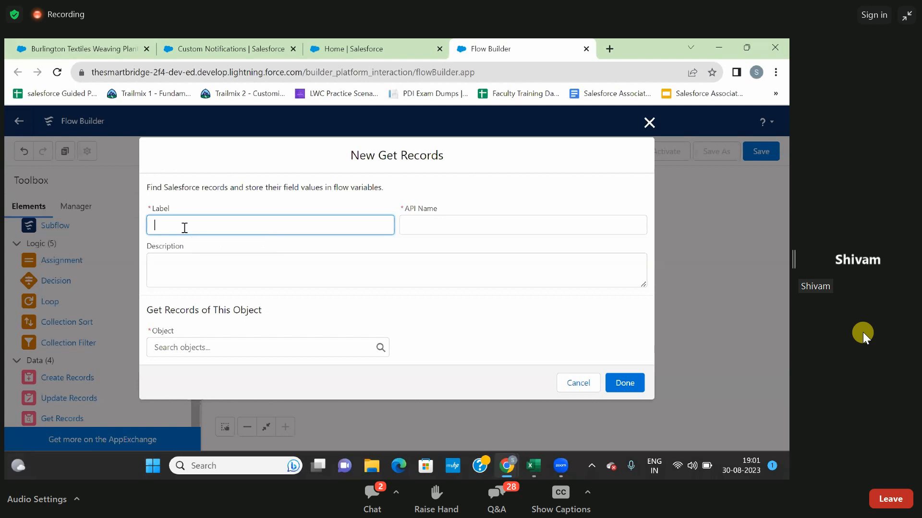
{"action": "type", "text": "Send Noification"}
{"action": "left_click", "coordinate": [233, 244]}
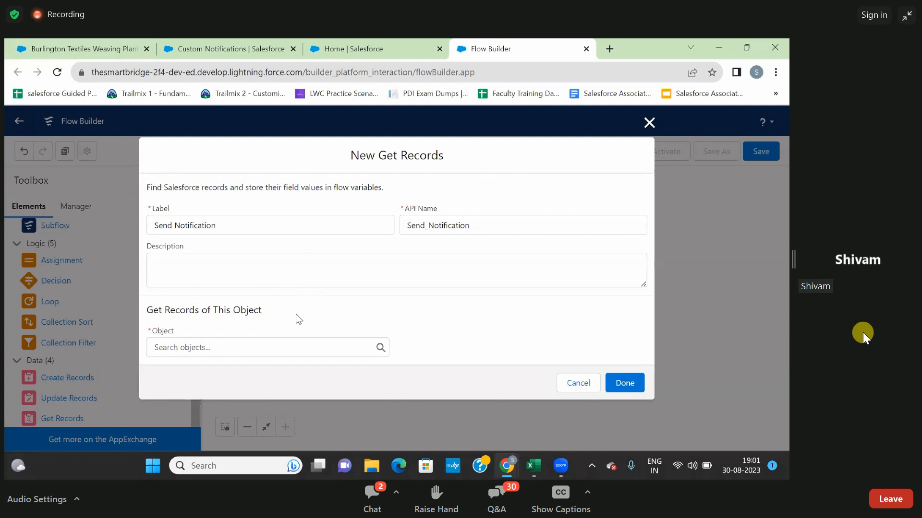
Set the object of the Get Records element to Custom Notification Type.
{"action": "left_click", "coordinate": [249, 352]}
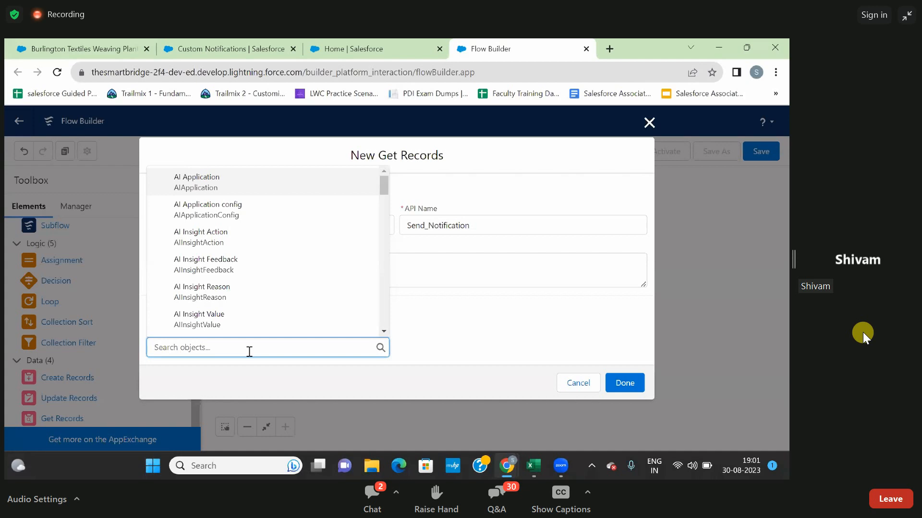
{"action": "type", "text": "cust"}
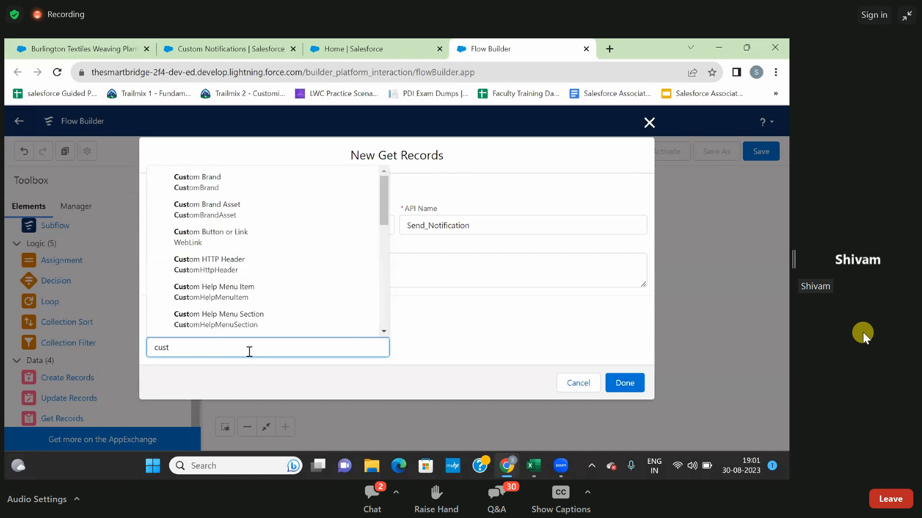
{"action": "type", "text": "om ni"}
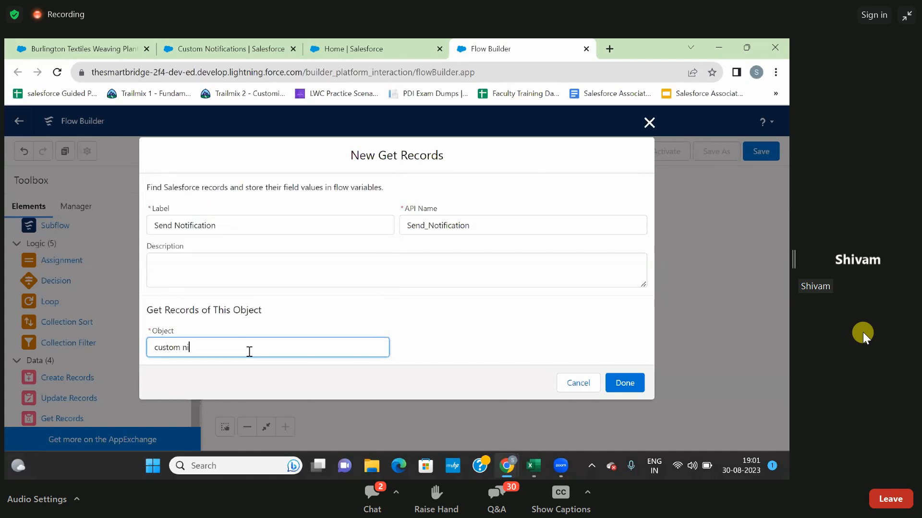
{"action": "key", "text": "BackSpace"}
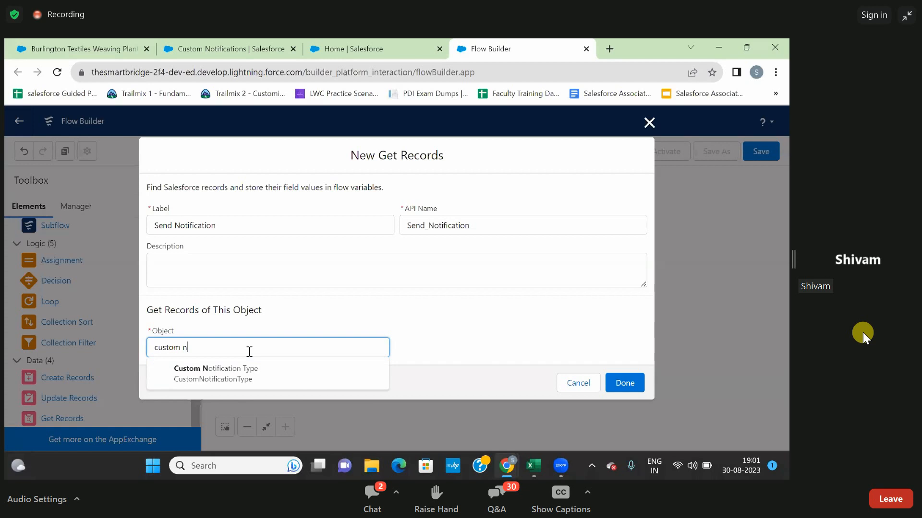
{"action": "left_click", "coordinate": [234, 374]}
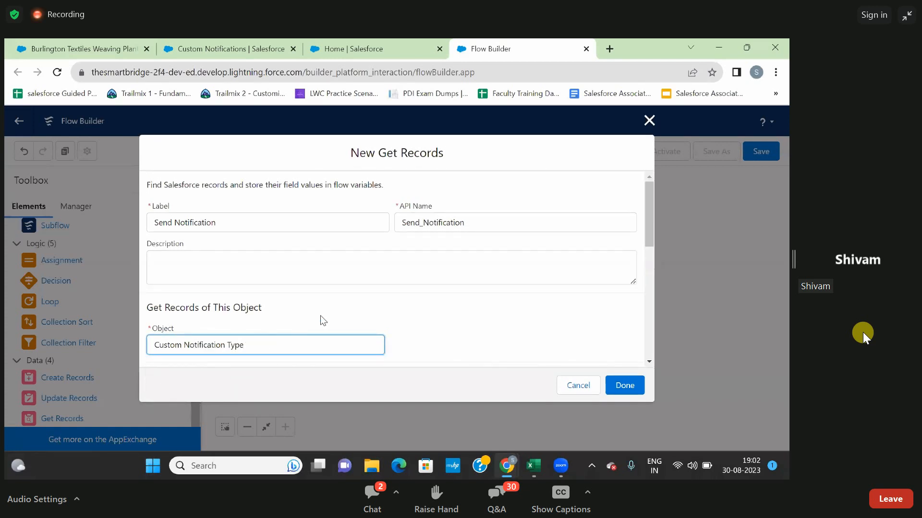
Set the field of the record filter condition to DeveloperName.
{"action": "scroll", "coordinate": [321, 316], "scroll_direction": "down", "scroll_amount": 2}
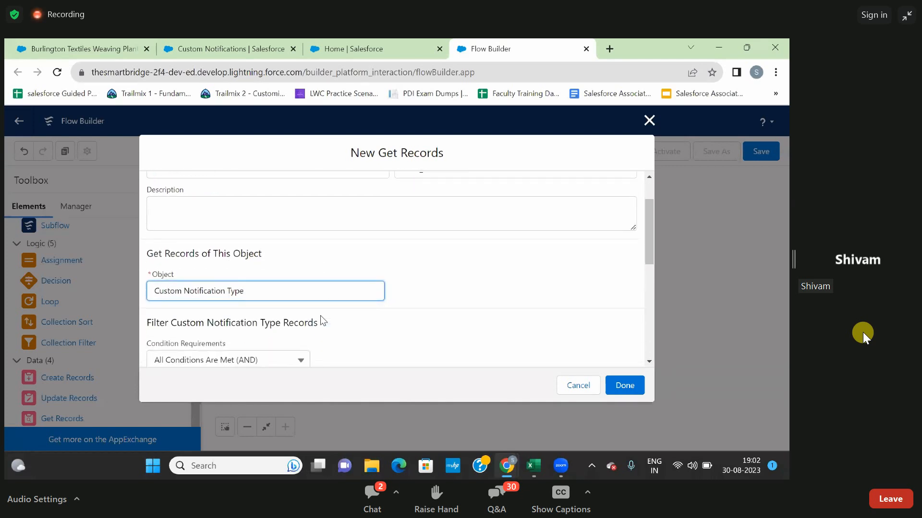
{"action": "left_click", "coordinate": [387, 298]}
{"action": "scroll", "coordinate": [387, 297], "scroll_direction": "down", "scroll_amount": 1}
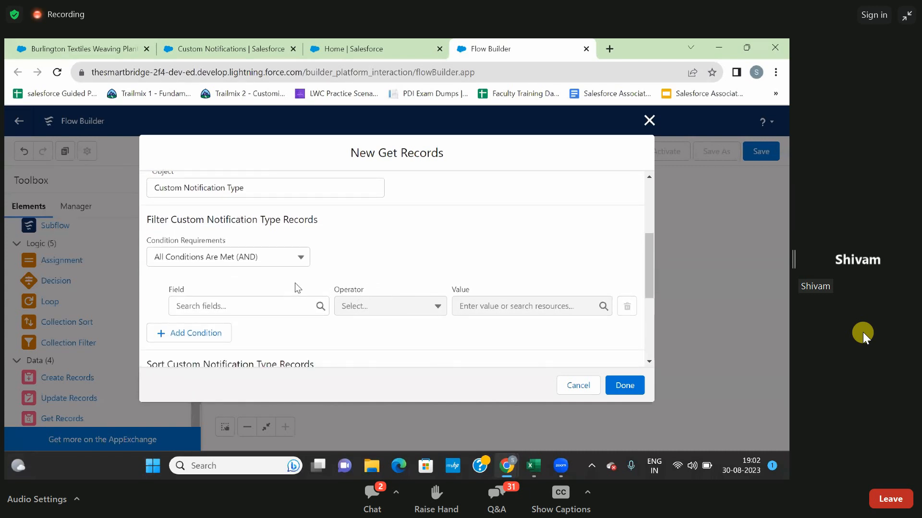
{"action": "left_click", "coordinate": [230, 307]}
{"action": "type", "text": "deve"}
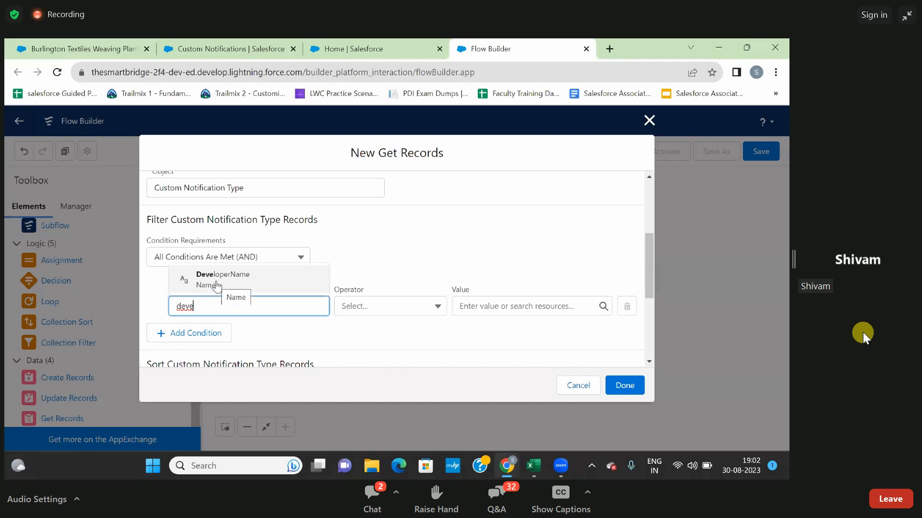
{"action": "left_click", "coordinate": [217, 285]}
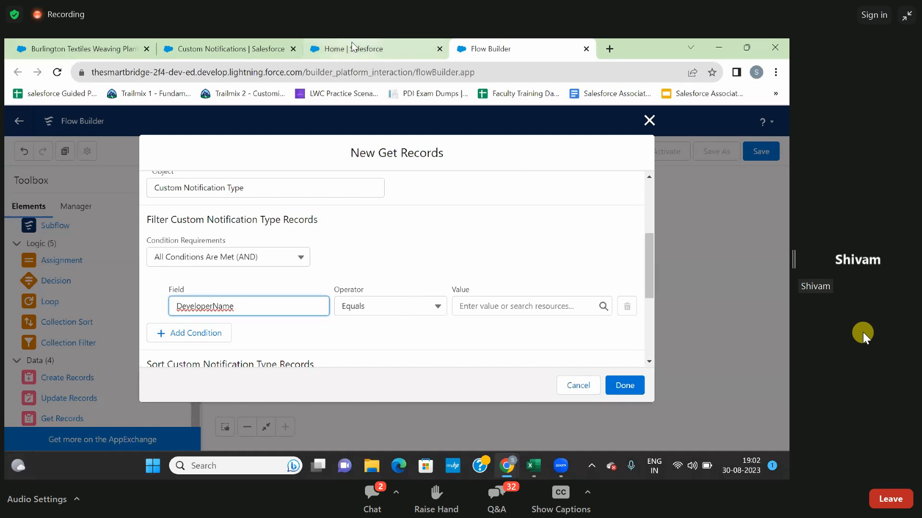
Copy the API name Push_Notification from the Custom Notifications setup page and return to the flow.
{"action": "left_click", "coordinate": [243, 39]}
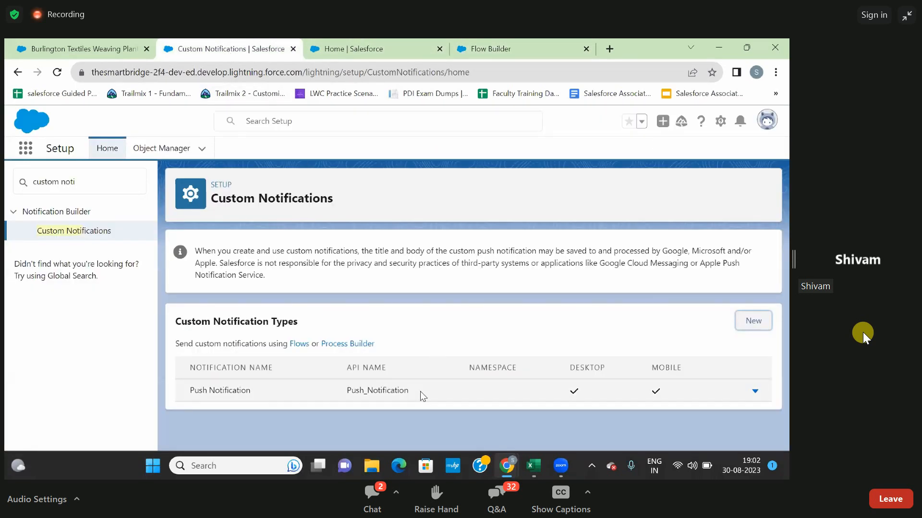
{"action": "left_click_drag", "start_coordinate": [419, 390], "coordinate": [348, 392]}
{"action": "key", "text": "ctrl+c"}
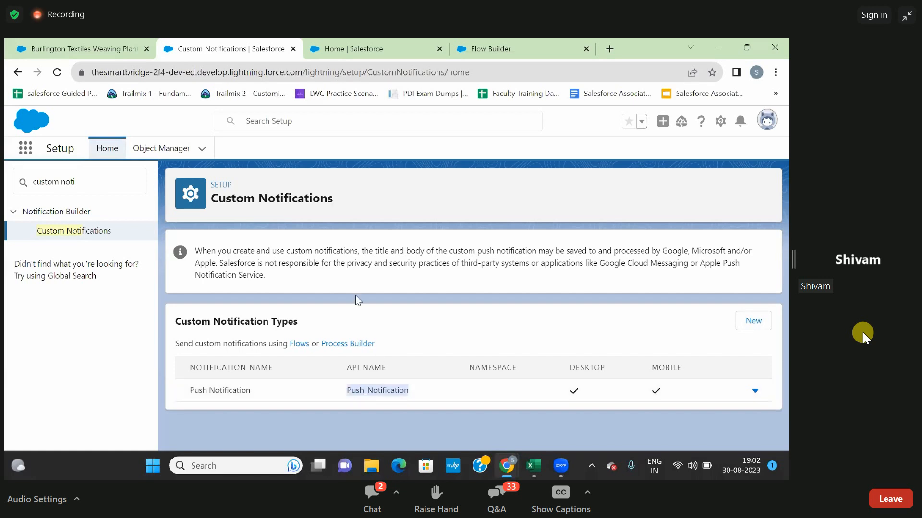
{"action": "left_click", "coordinate": [469, 49]}
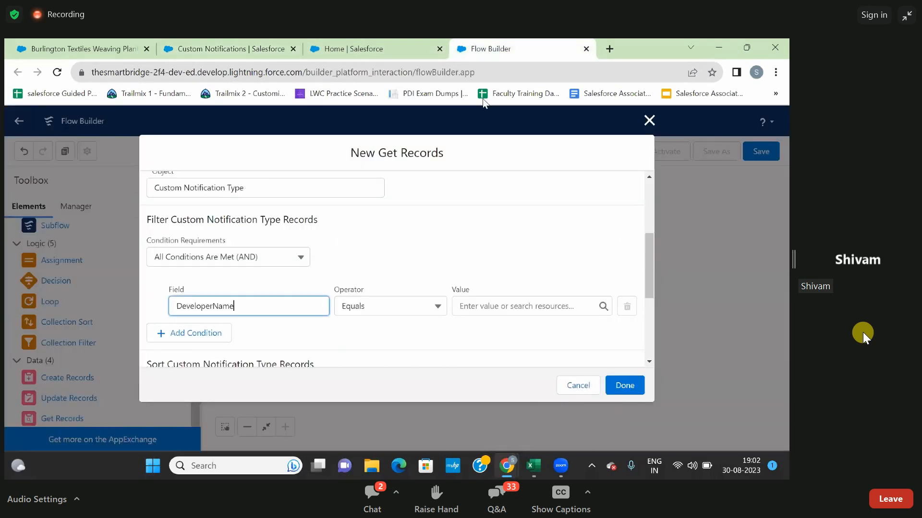
Paste Push_Notification as the DeveloperName filter's value and finish the Get Records element.
{"action": "left_click", "coordinate": [496, 299]}
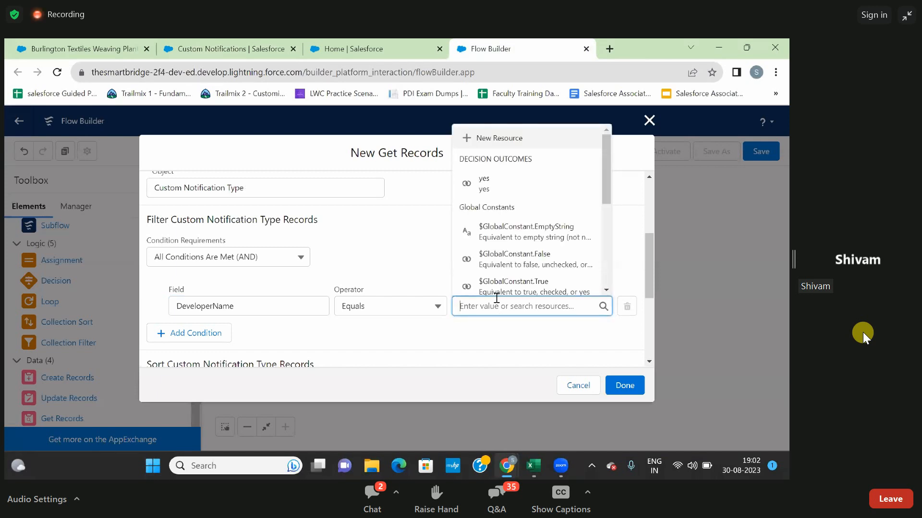
{"action": "scroll", "coordinate": [525, 238], "scroll_direction": "down", "scroll_amount": 3}
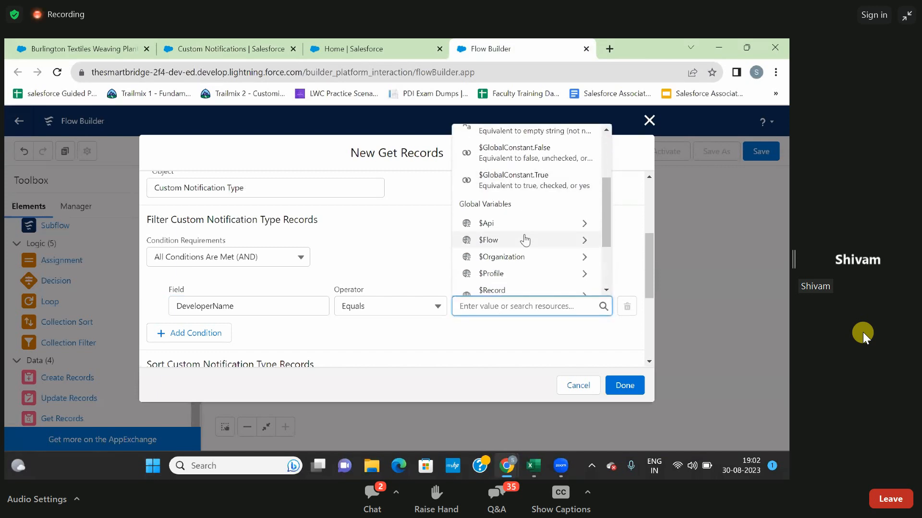
{"action": "scroll", "coordinate": [525, 239], "scroll_direction": "down", "scroll_amount": 2}
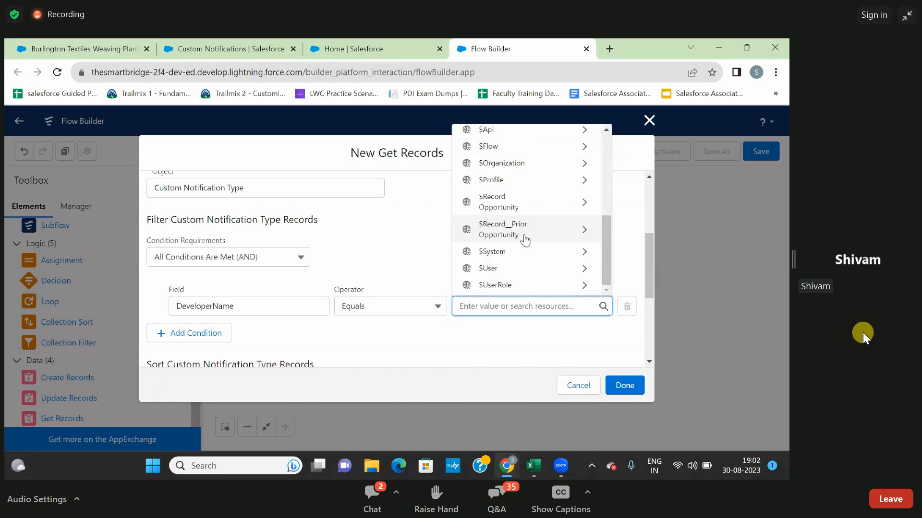
{"action": "scroll", "coordinate": [525, 239], "scroll_direction": "up", "scroll_amount": 2}
{"action": "scroll", "coordinate": [525, 238], "scroll_direction": "down", "scroll_amount": 2}
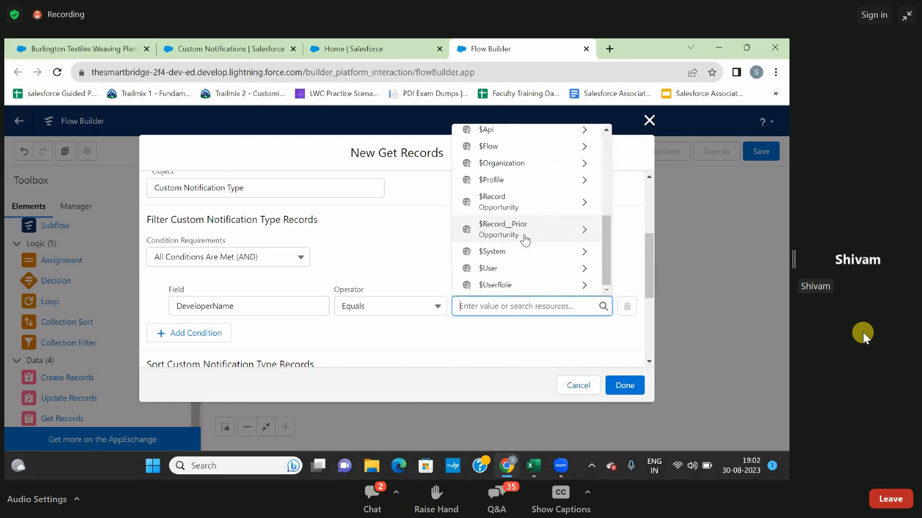
{"action": "key", "text": "ctrl+v"}
{"action": "left_click", "coordinate": [503, 352]}
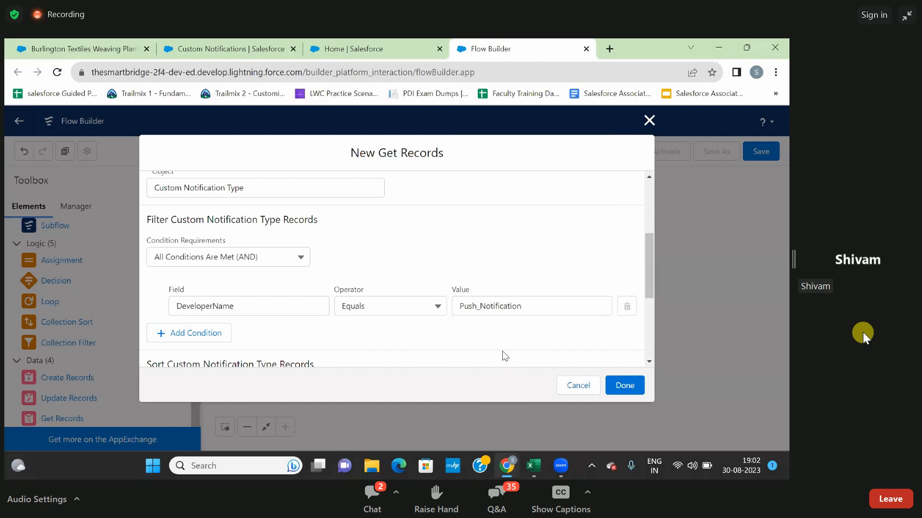
{"action": "scroll", "coordinate": [502, 352], "scroll_direction": "down", "scroll_amount": 3}
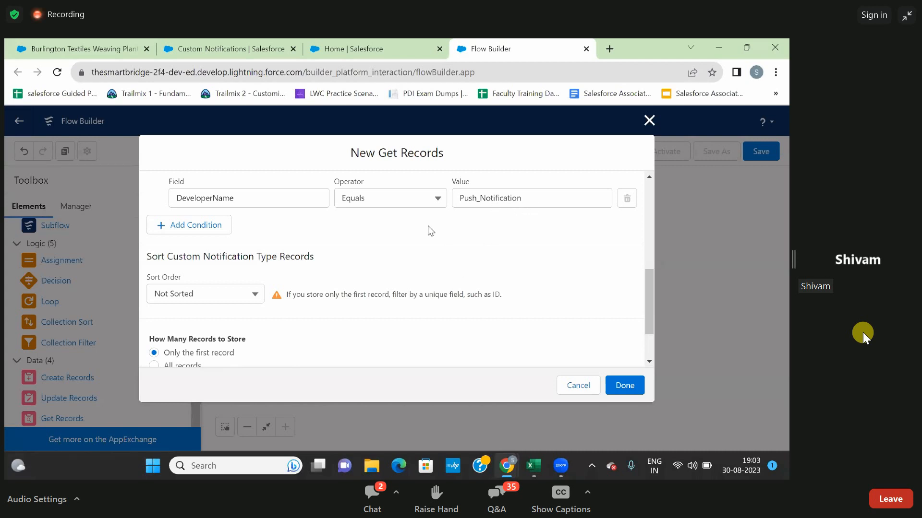
{"action": "scroll", "coordinate": [428, 225], "scroll_direction": "down", "scroll_amount": 3}
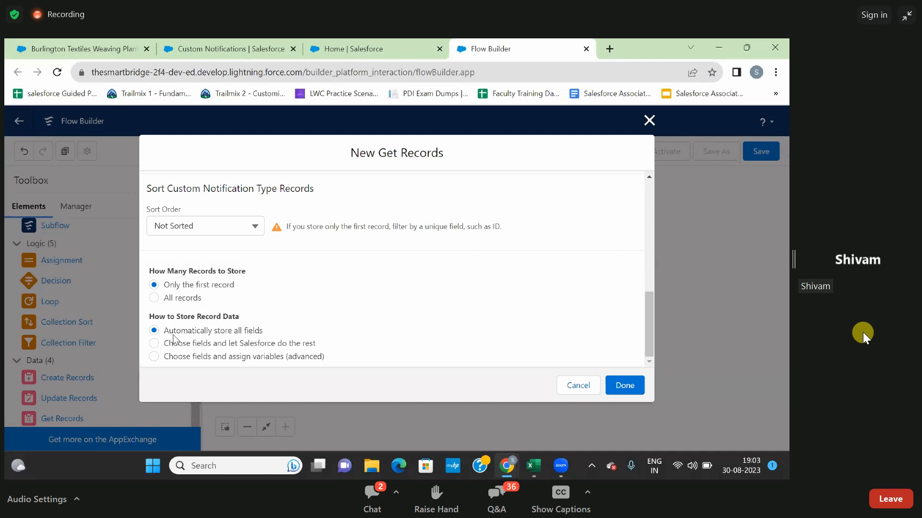
{"action": "left_click", "coordinate": [619, 384]}
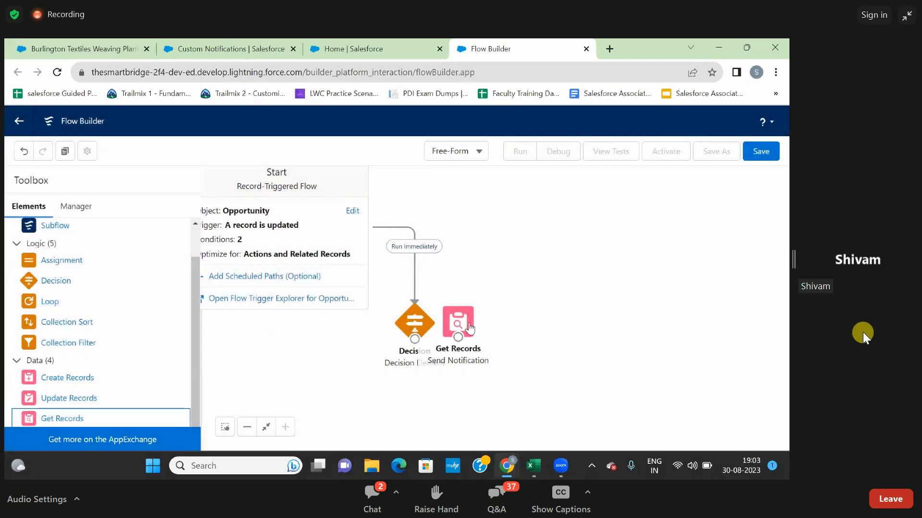
Connect the decision's yes outcome to the Send Notification element and place that element above and beyond the decision.
{"action": "left_click_drag", "start_coordinate": [469, 328], "coordinate": [488, 261]}
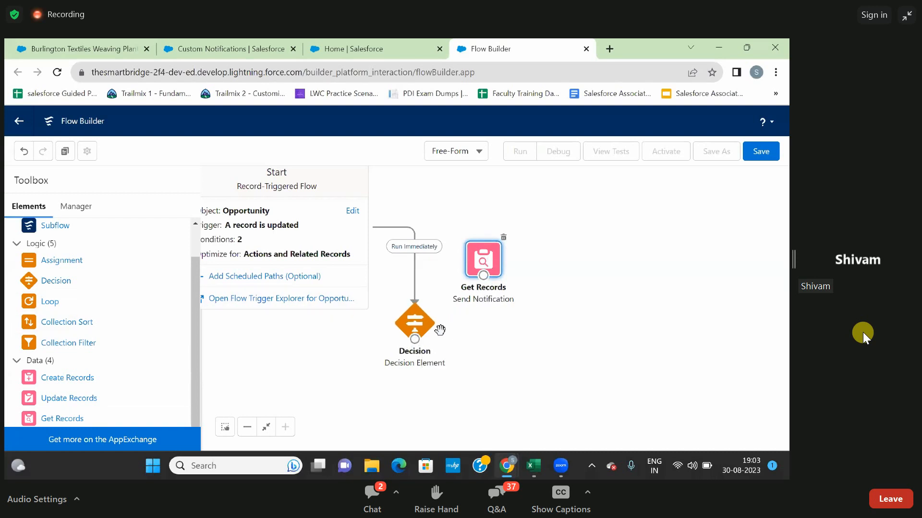
{"action": "left_click_drag", "start_coordinate": [415, 339], "coordinate": [481, 275]}
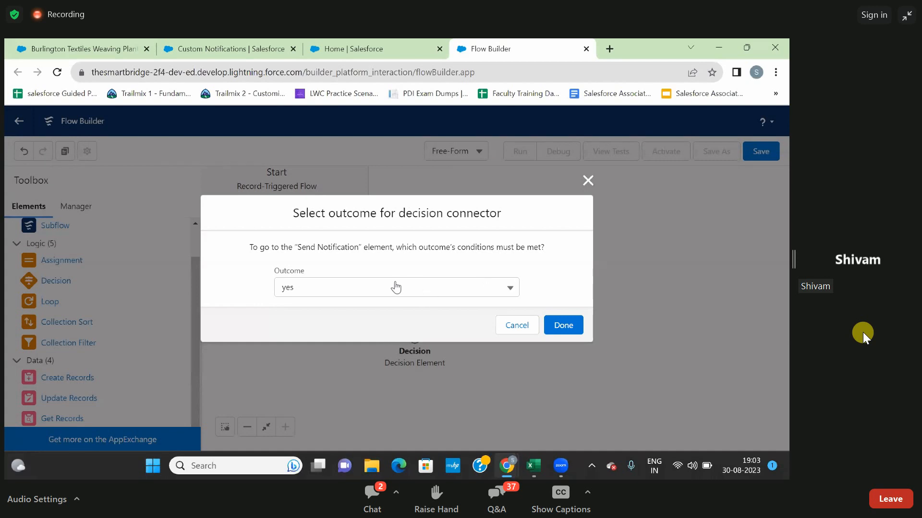
{"action": "left_click", "coordinate": [563, 325]}
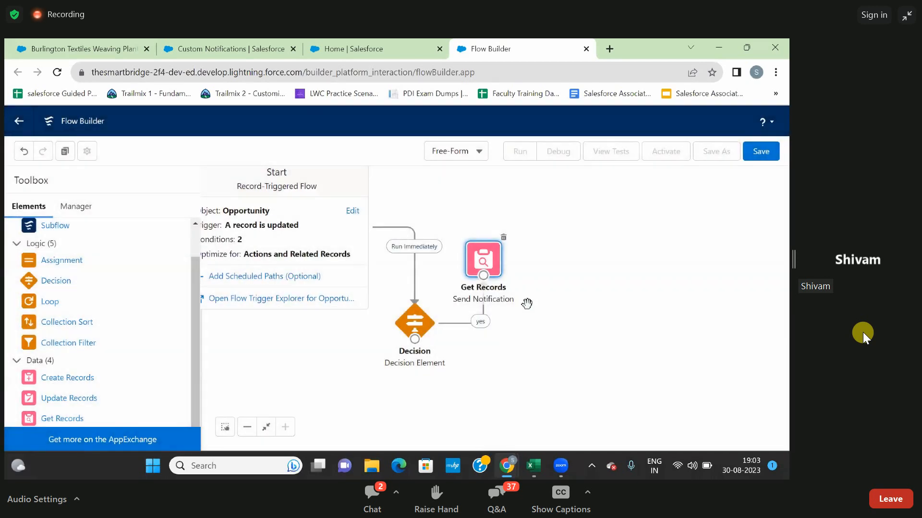
{"action": "left_click_drag", "start_coordinate": [497, 259], "coordinate": [540, 271]}
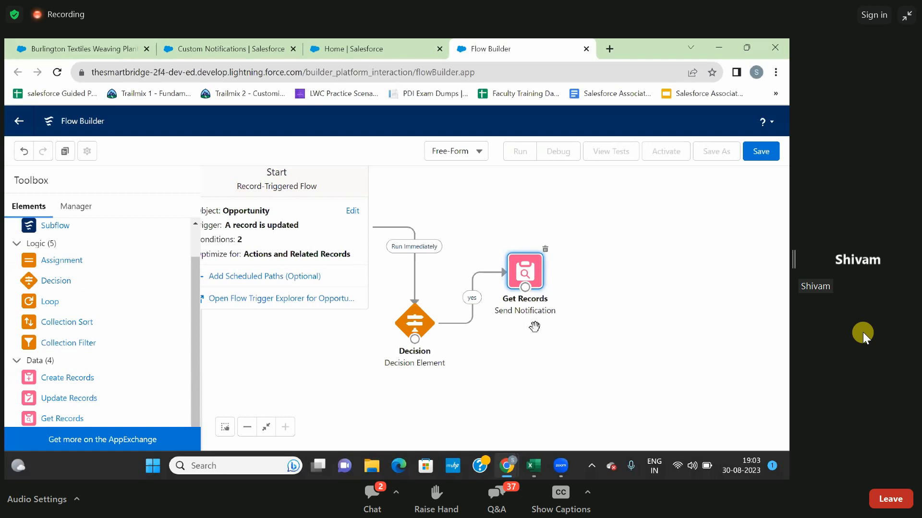
{"action": "left_click_drag", "start_coordinate": [525, 277], "coordinate": [524, 248]}
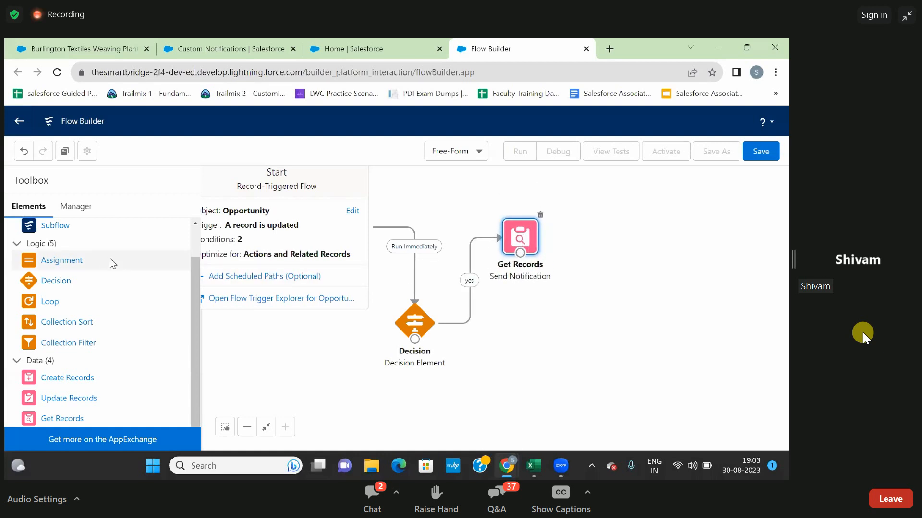
Add an Assignment element below the Get Records element and label it recipients ID.
{"action": "left_click_drag", "start_coordinate": [59, 267], "coordinate": [572, 302]}
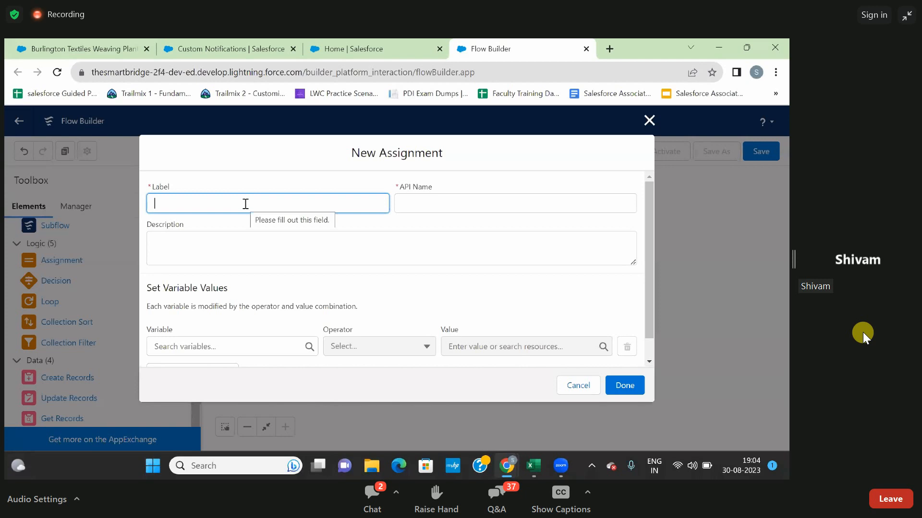
{"action": "type", "text": "TYr"}
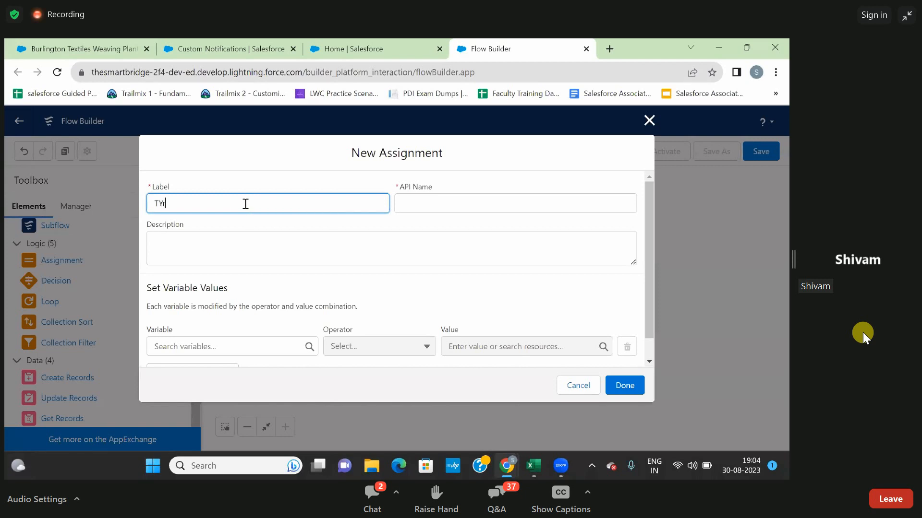
{"action": "key", "text": "BackSpace"}
{"action": "key", "text": "BackSpace"}
{"action": "key", "text": "BackSpace"}
{"action": "type", "text": "recipients ID"}
{"action": "left_click", "coordinate": [272, 184]}
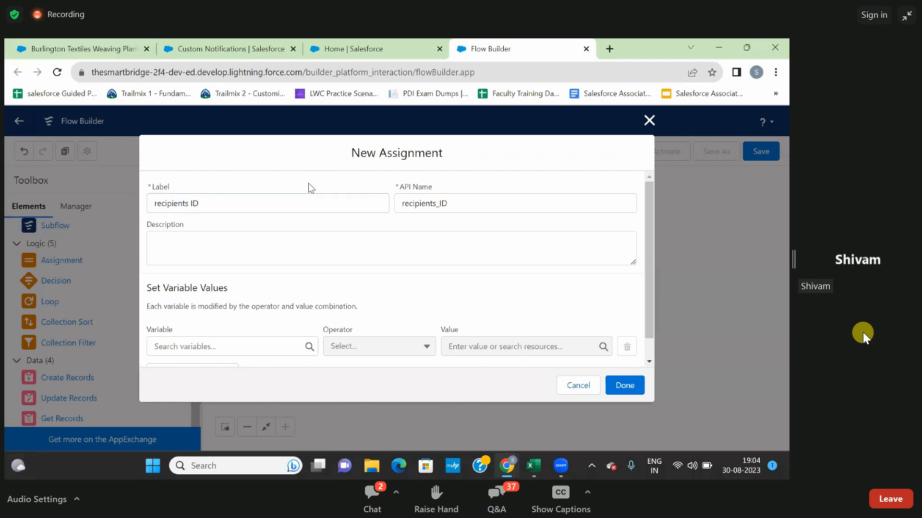
Create a new Variable resource with the API name Owners for the recipients ID assignment's variable.
{"action": "scroll", "coordinate": [370, 241], "scroll_direction": "down", "scroll_amount": 1}
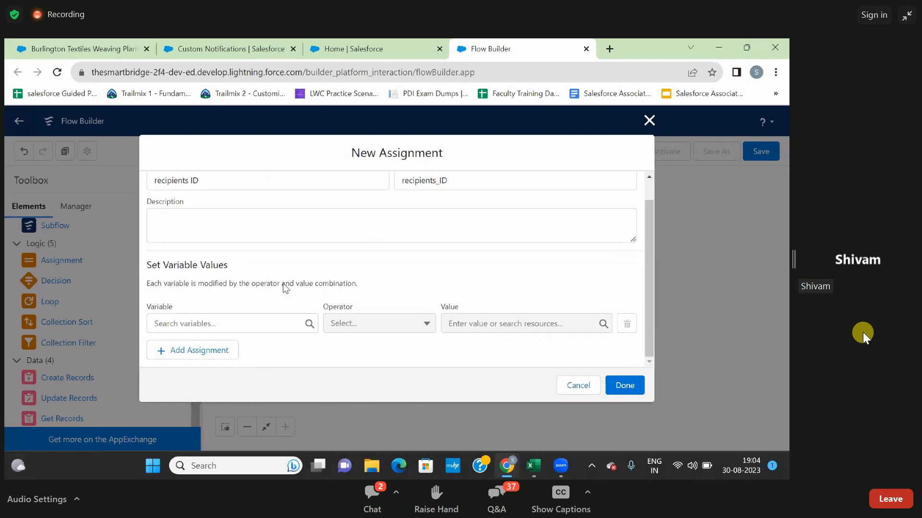
{"action": "left_click", "coordinate": [231, 322]}
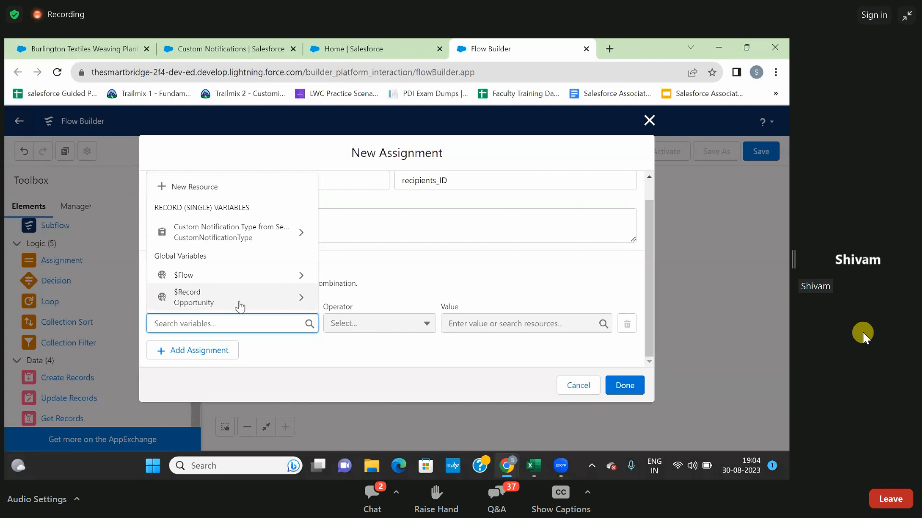
{"action": "left_click", "coordinate": [212, 191]}
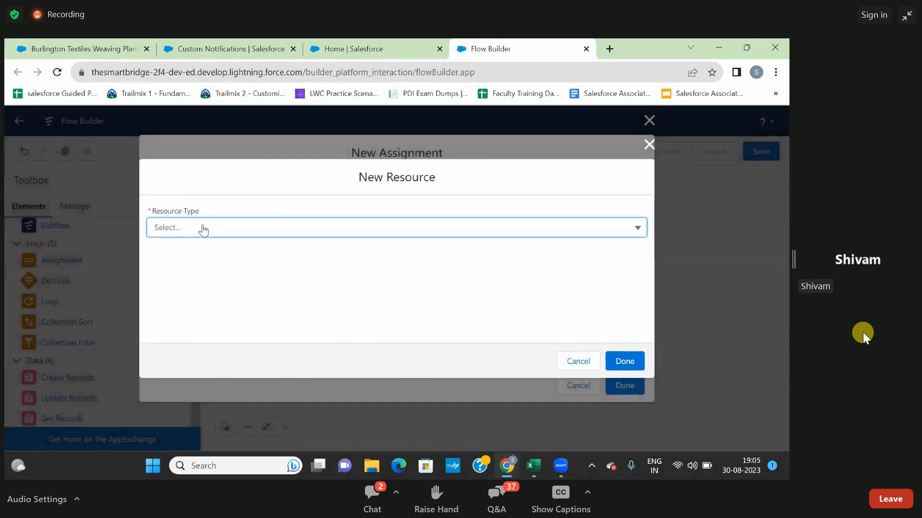
{"action": "left_click", "coordinate": [203, 229]}
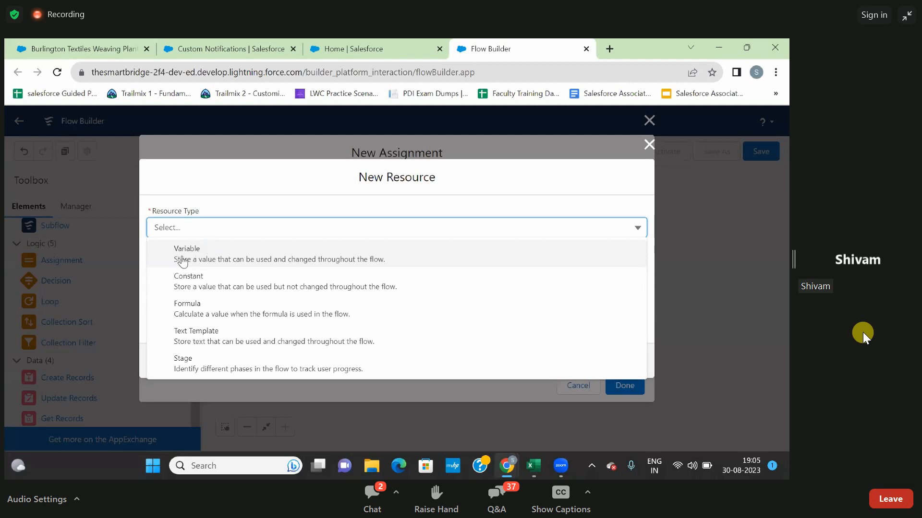
{"action": "left_click", "coordinate": [207, 258]}
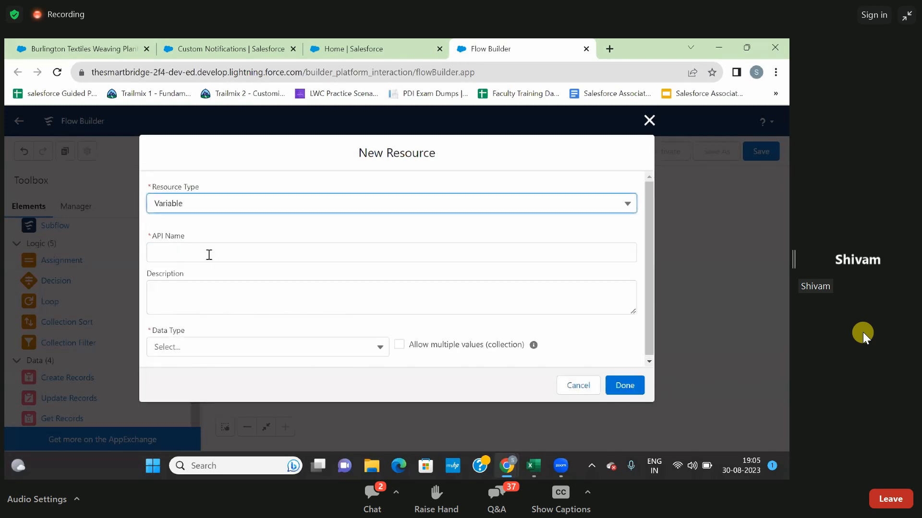
{"action": "left_click", "coordinate": [203, 253]}
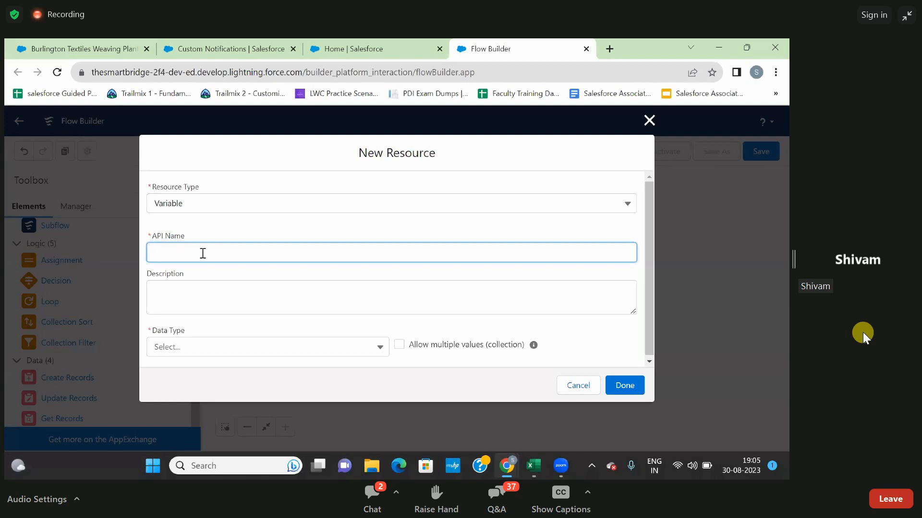
{"action": "type", "text": "cwners"}
{"action": "left_click", "coordinate": [217, 274]}
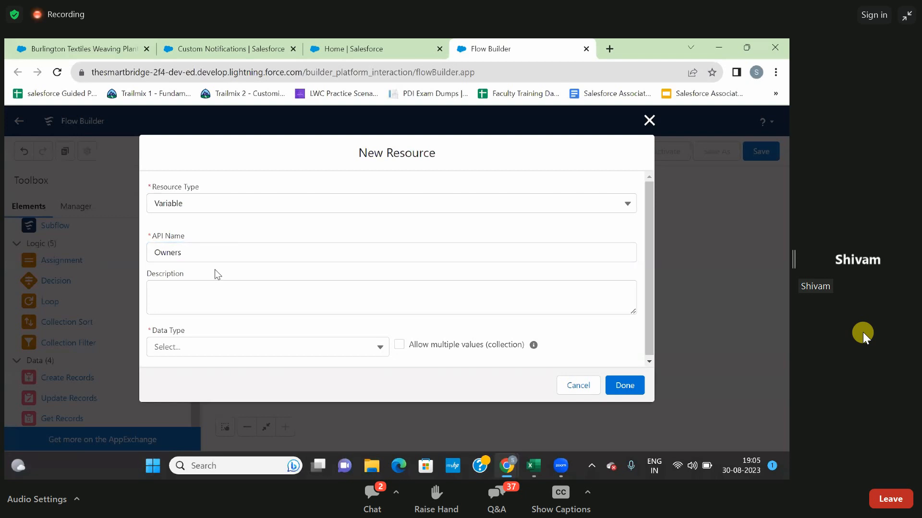
Set the Owners variable's data type to Text, allow multiple values as a collection, and finish the resource.
{"action": "scroll", "coordinate": [264, 317], "scroll_direction": "down", "scroll_amount": 1}
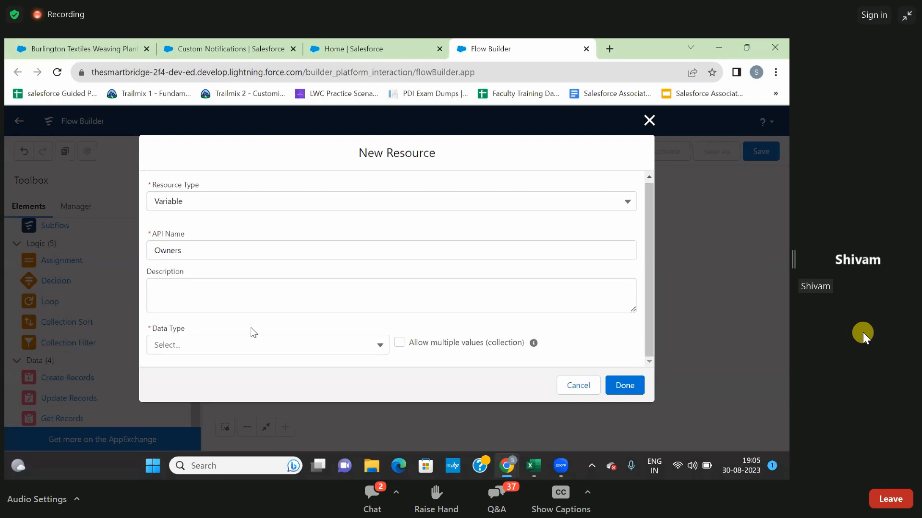
{"action": "left_click", "coordinate": [266, 352]}
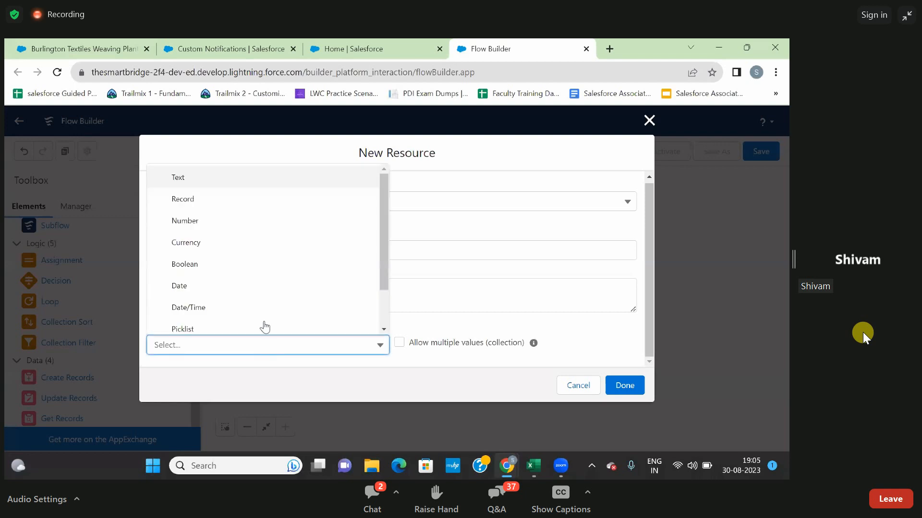
{"action": "left_click", "coordinate": [231, 182]}
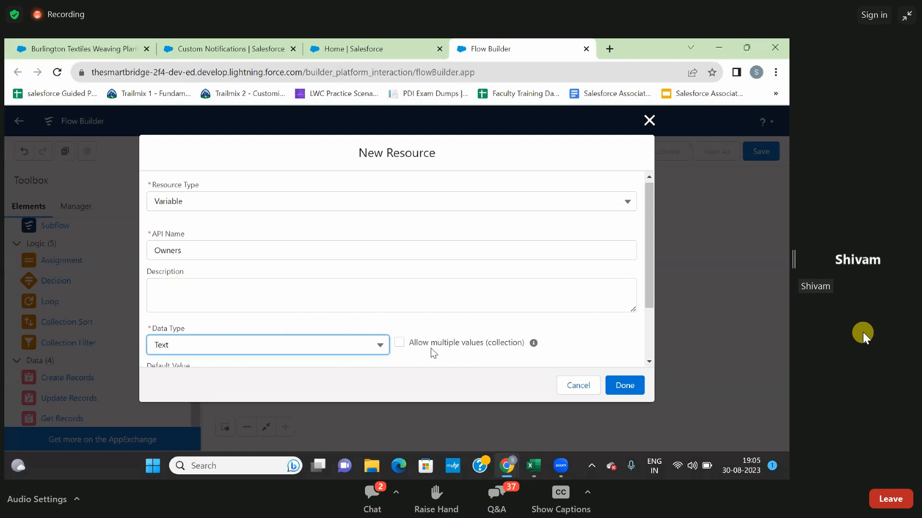
{"action": "left_click", "coordinate": [399, 345]}
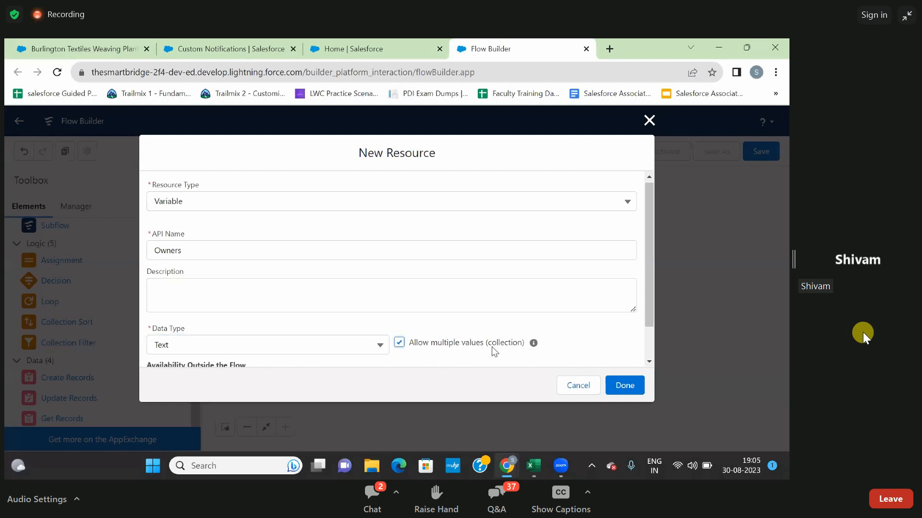
{"action": "scroll", "coordinate": [496, 348], "scroll_direction": "down", "scroll_amount": 1}
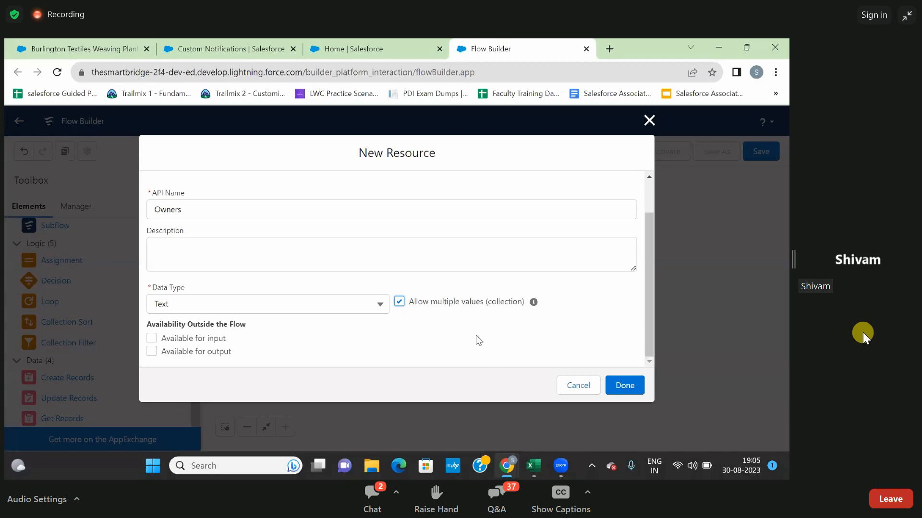
{"action": "left_click", "coordinate": [631, 386]}
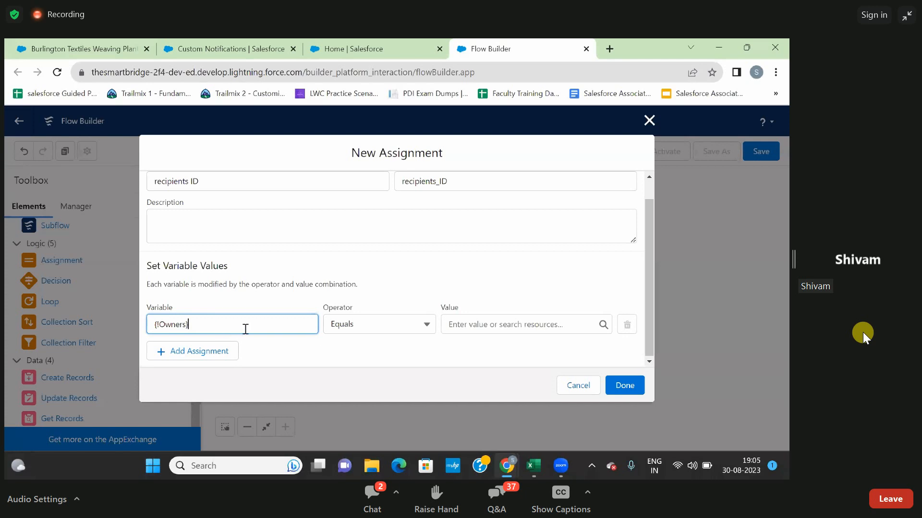
Set the assignment to Add $Record > Owner ID to the Owners variable and finish the Assignment element.
{"action": "left_click", "coordinate": [361, 326]}
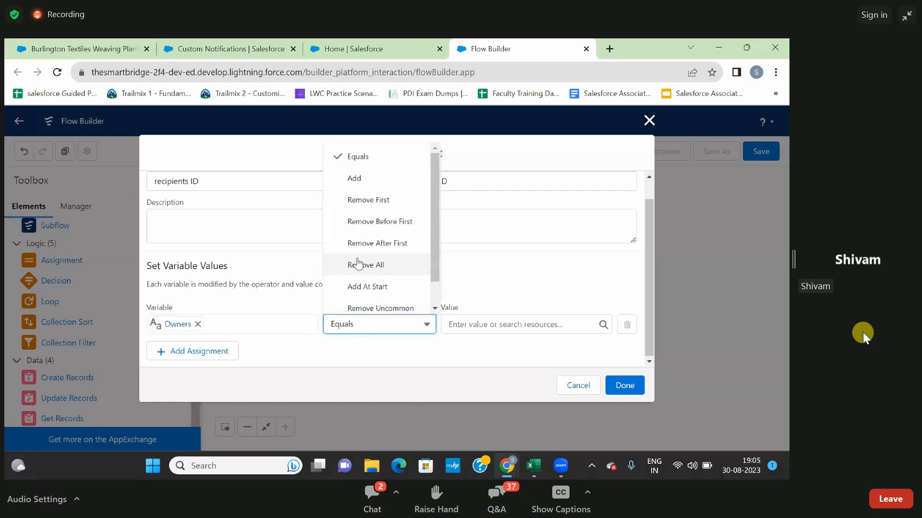
{"action": "left_click", "coordinate": [360, 182]}
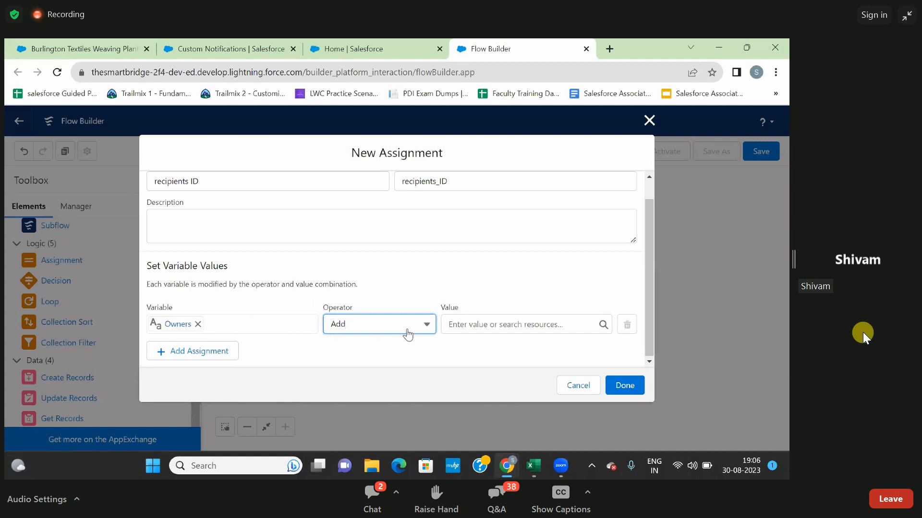
{"action": "left_click", "coordinate": [473, 324]}
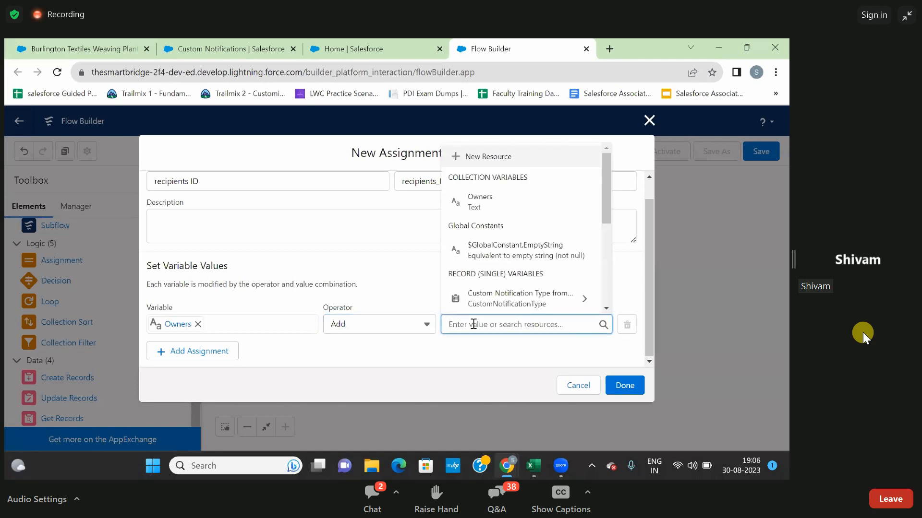
{"action": "type", "text": "recor"}
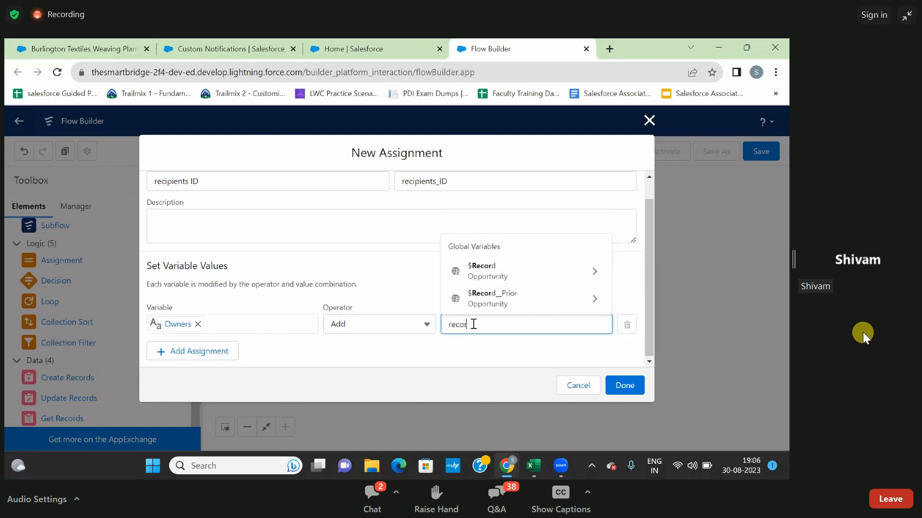
{"action": "left_click", "coordinate": [480, 270]}
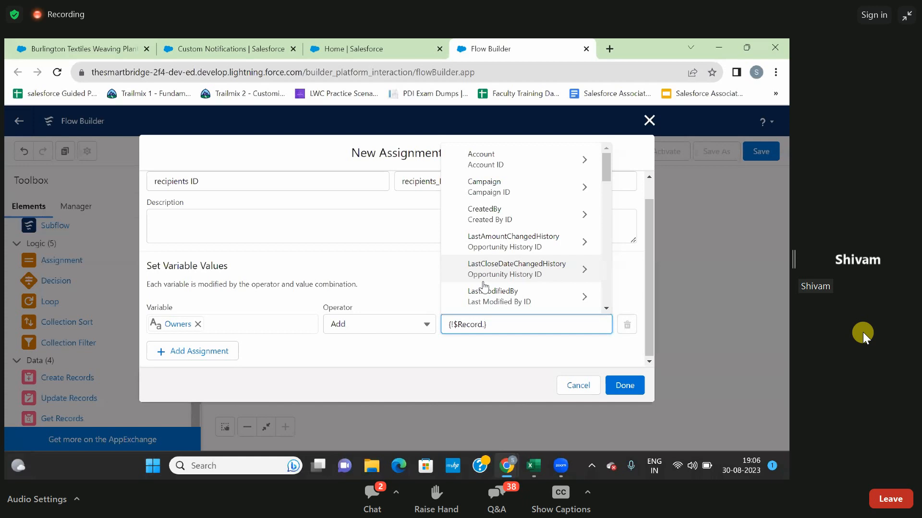
{"action": "type", "text": "owne"}
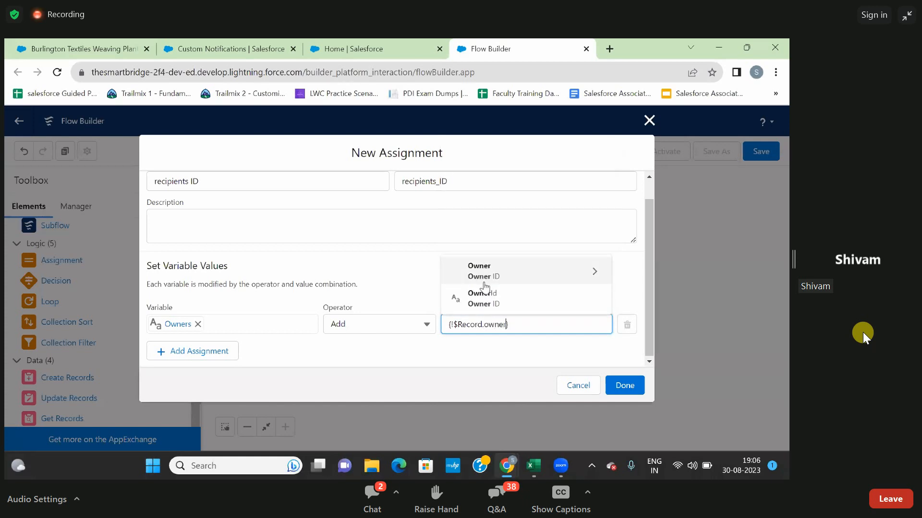
{"action": "type", "text": "r"}
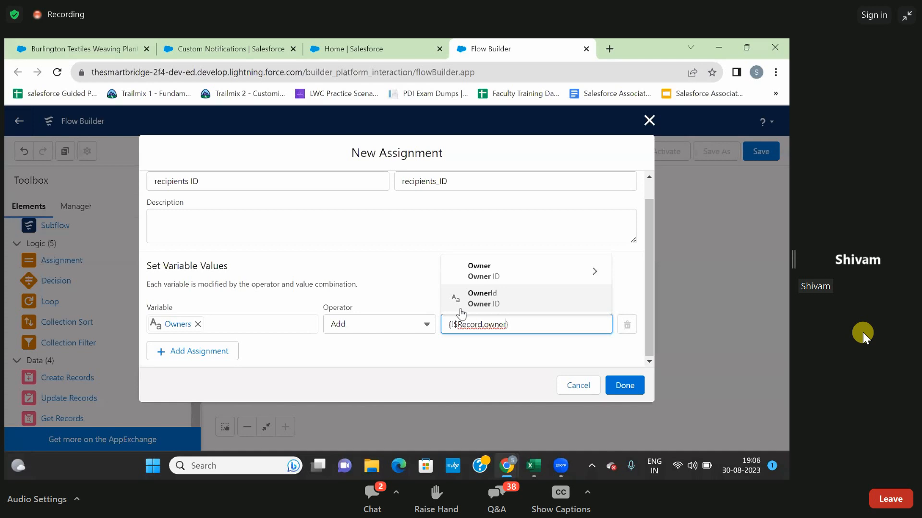
{"action": "left_click", "coordinate": [494, 300]}
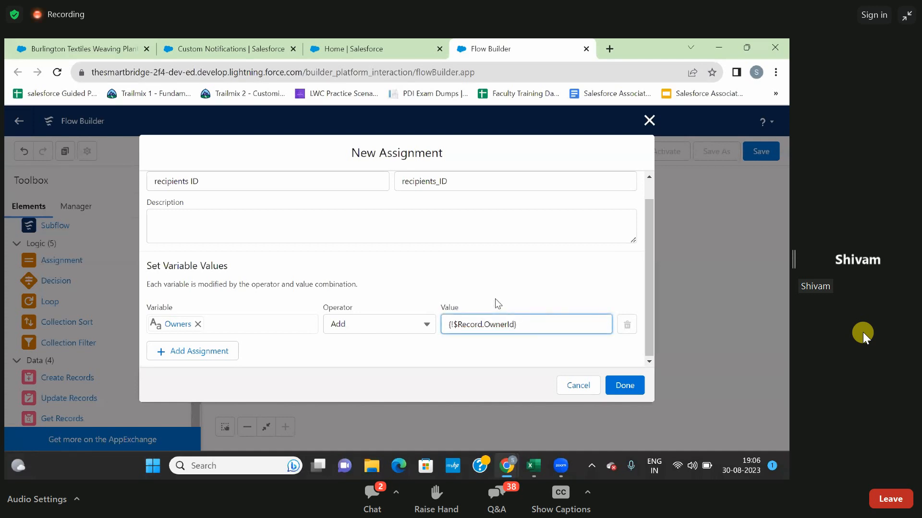
{"action": "left_click", "coordinate": [482, 362]}
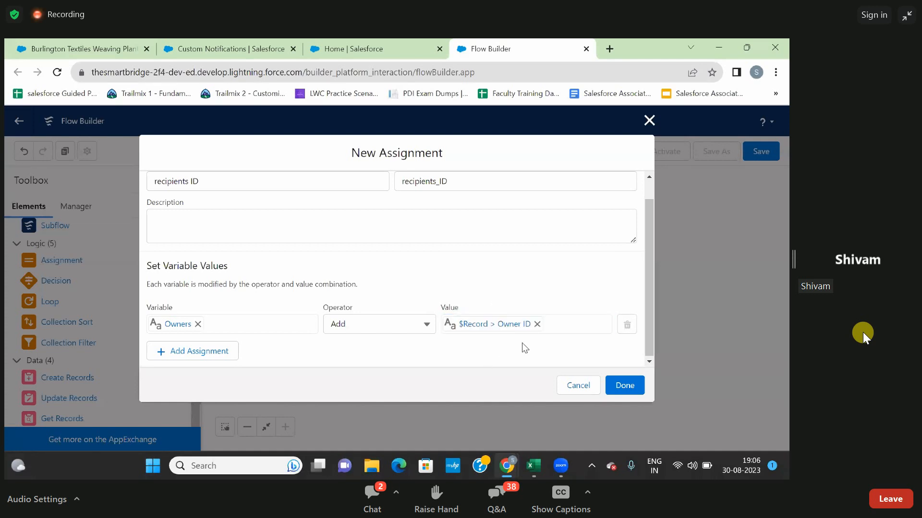
{"action": "left_click", "coordinate": [618, 388]}
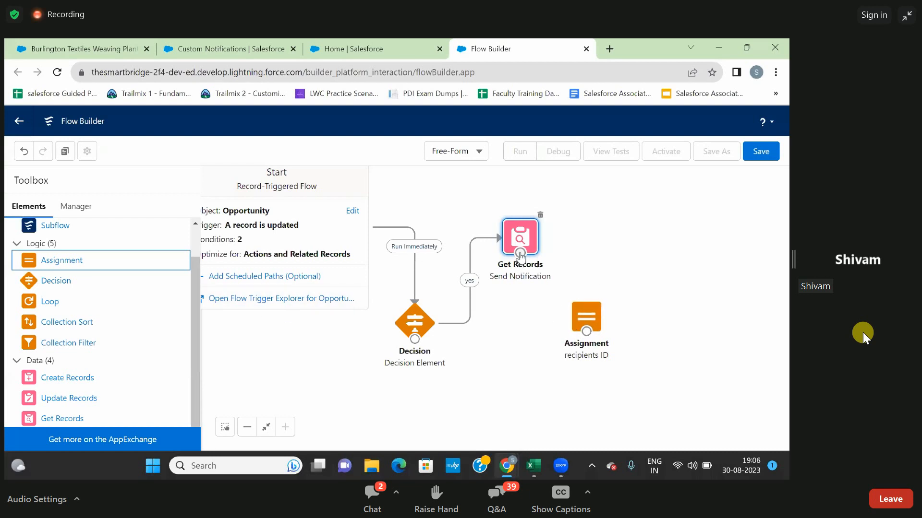
Connect the Send Notification Get Records element to the recipients ID assignment and arrange both elements with the assignment below.
{"action": "mouse_move", "coordinate": [519, 254]}
{"action": "left_mouse_down"}
{"action": "mouse_move", "coordinate": [539, 296]}
{"action": "mouse_move", "coordinate": [512, 244]}
{"action": "mouse_move", "coordinate": [480, 248]}
{"action": "mouse_move", "coordinate": [530, 253]}
{"action": "left_mouse_up"}
{"action": "left_click_drag", "start_coordinate": [585, 324], "coordinate": [633, 328]}
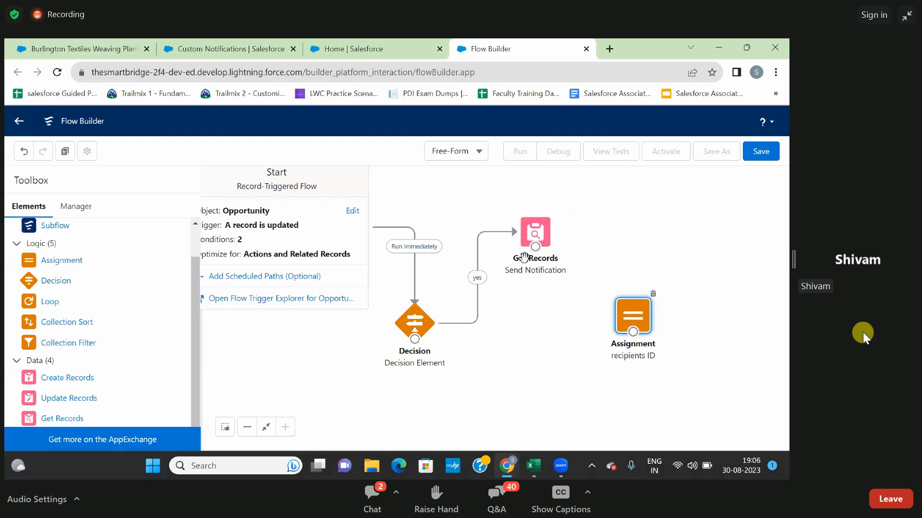
{"action": "left_click_drag", "start_coordinate": [534, 248], "coordinate": [630, 337]}
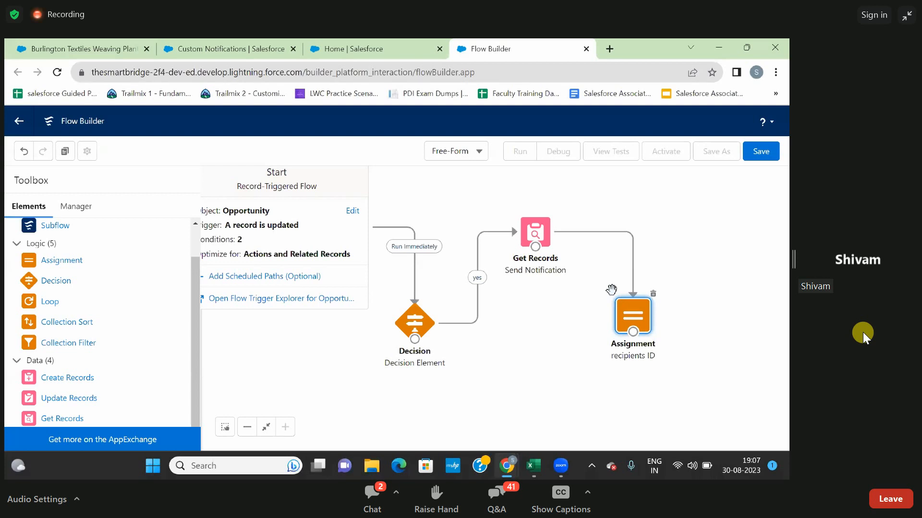
{"action": "scroll", "coordinate": [110, 298], "scroll_direction": "up", "scroll_amount": 2}
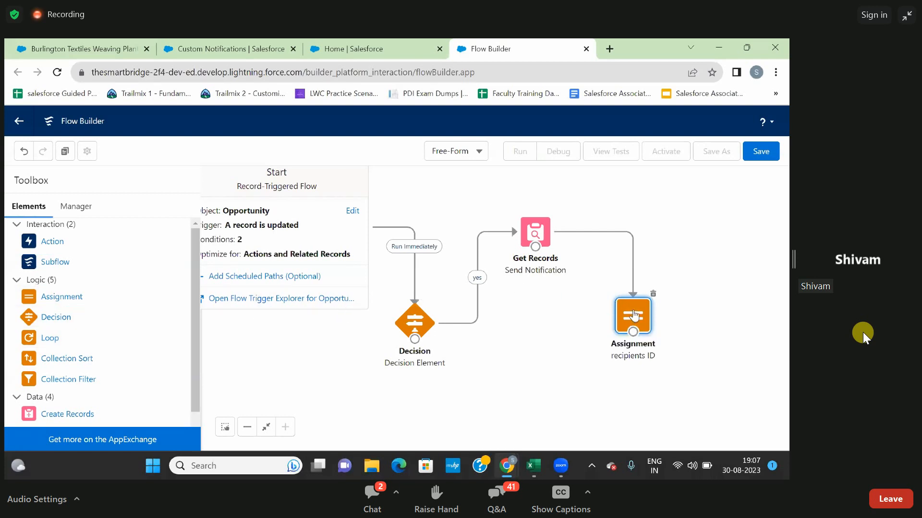
{"action": "left_click_drag", "start_coordinate": [635, 316], "coordinate": [580, 337]}
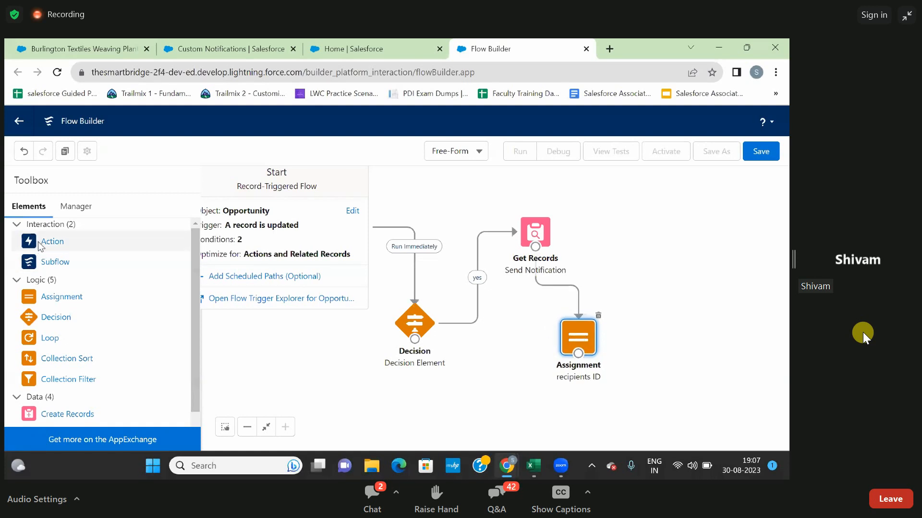
Add an Action element beside the Get Records element and choose the Send Custom Notification action.
{"action": "left_click_drag", "start_coordinate": [48, 246], "coordinate": [629, 262]}
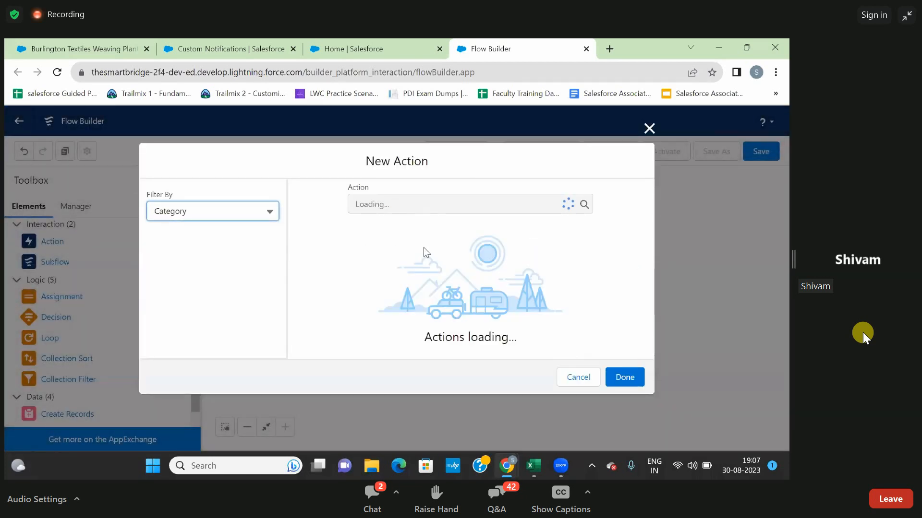
{"action": "left_click", "coordinate": [456, 200]}
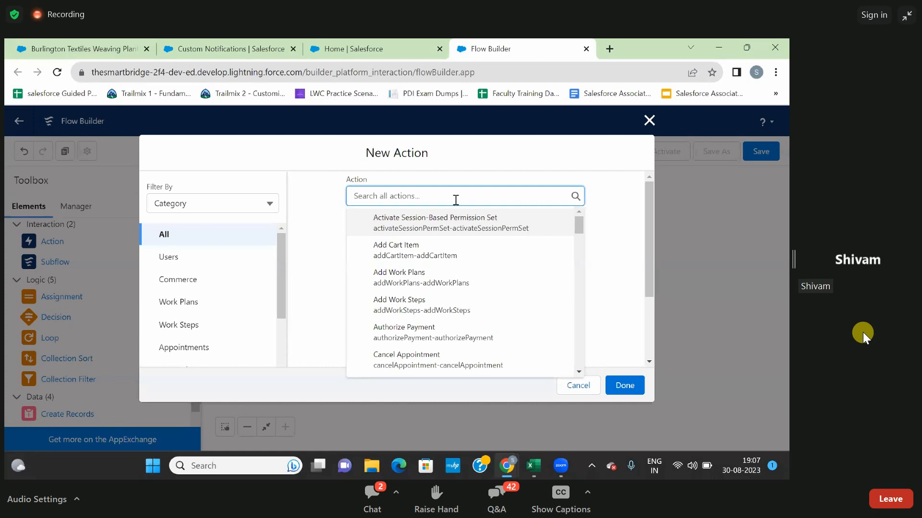
{"action": "type", "text": "send"}
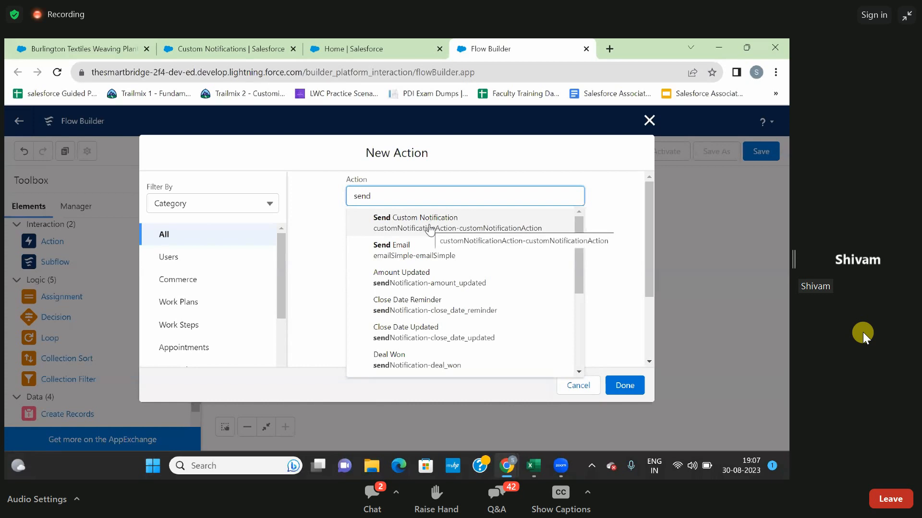
{"action": "left_click", "coordinate": [430, 224]}
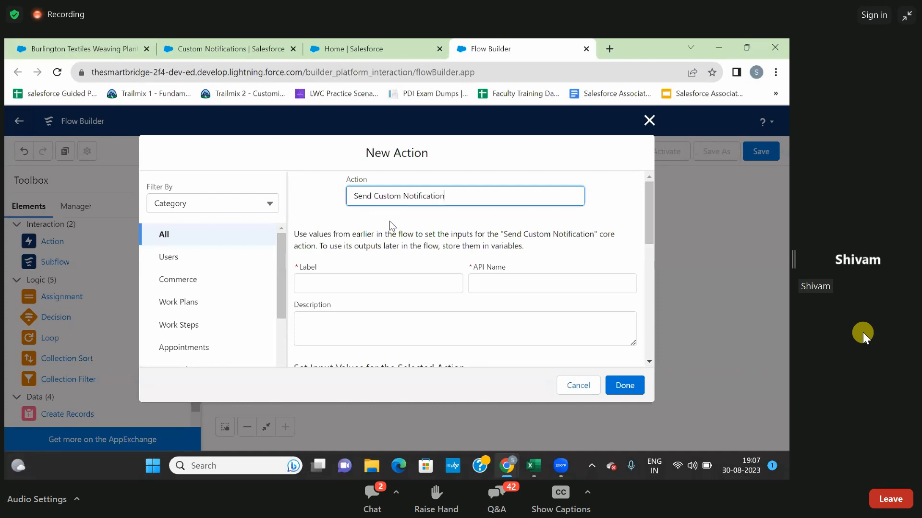
Label the custom notification action Send Message and go to its input values.
{"action": "left_click", "coordinate": [329, 287]}
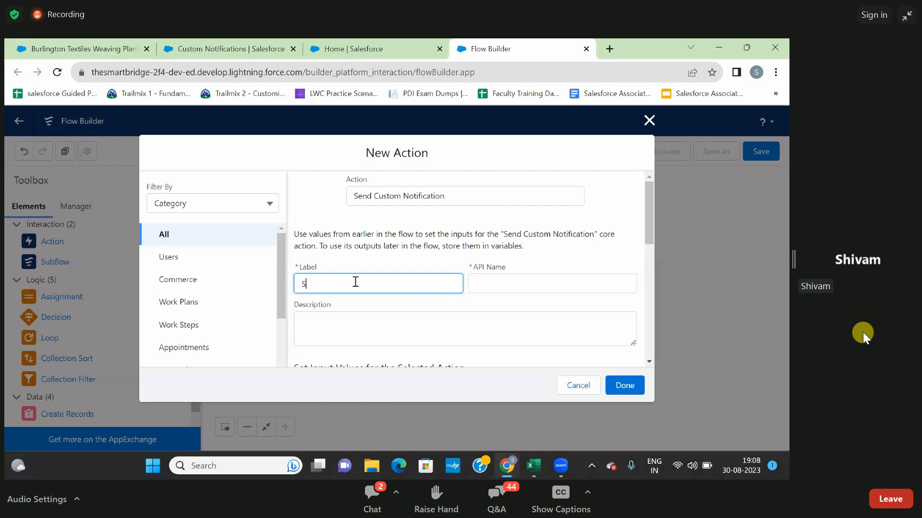
{"action": "type", "text": "nf"}
{"action": "type", "text": "d Message"}
{"action": "left_click", "coordinate": [425, 268]}
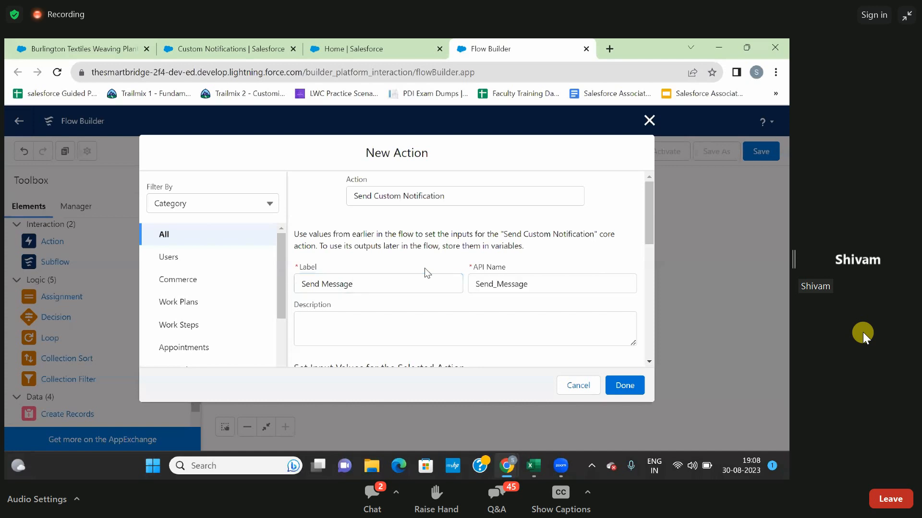
{"action": "scroll", "coordinate": [458, 284], "scroll_direction": "down", "scroll_amount": 5}
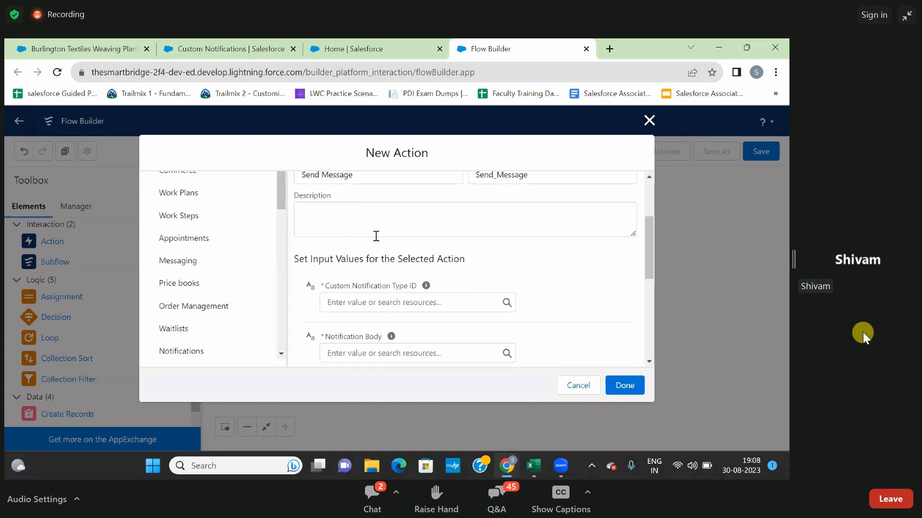
{"action": "scroll", "coordinate": [394, 226], "scroll_direction": "down", "scroll_amount": 1}
{"action": "scroll", "coordinate": [394, 226], "scroll_direction": "down", "scroll_amount": 1}
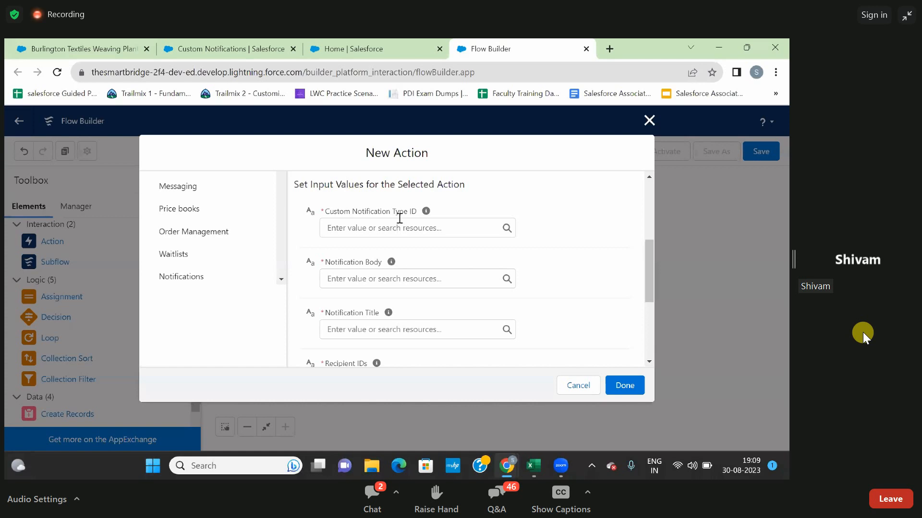
Set the Custom Notification Type ID to the Send_Notification record's Id and check the custom notification types in Setup.
{"action": "left_click", "coordinate": [390, 230]}
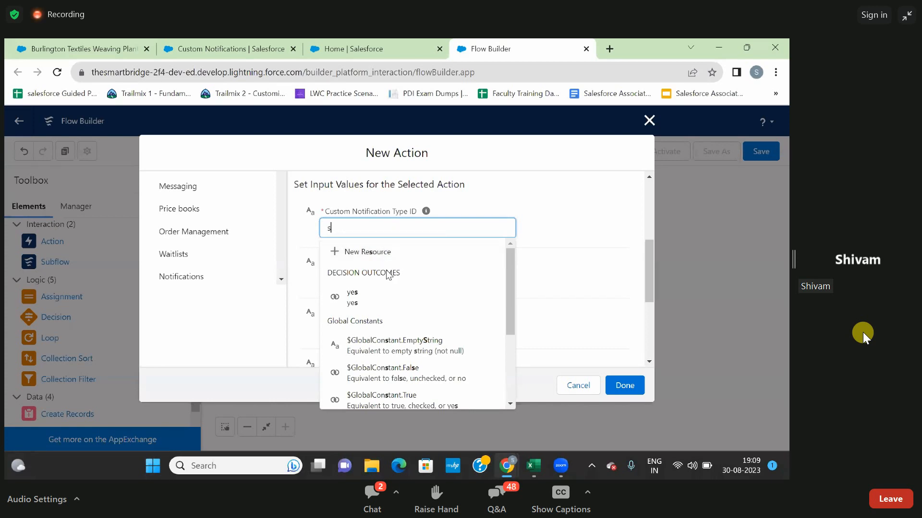
{"action": "type", "text": "sn"}
{"action": "key", "text": "BackSpace"}
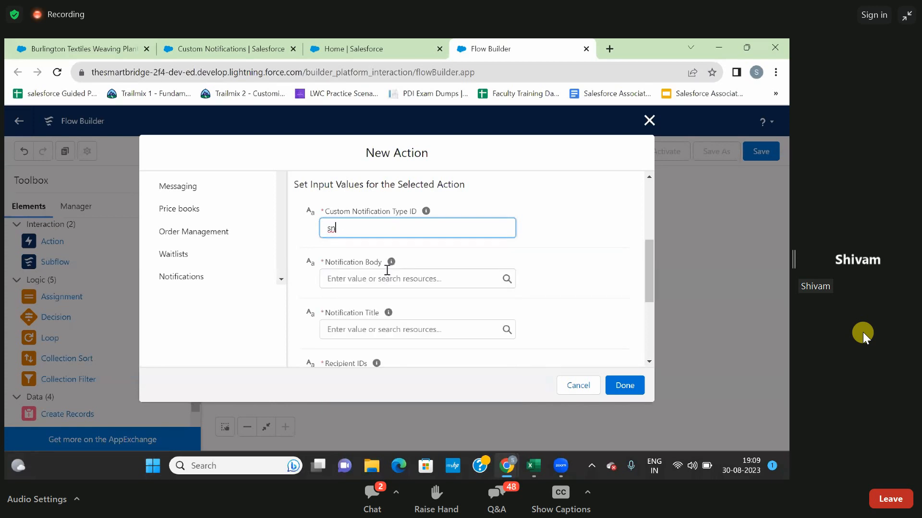
{"action": "type", "text": "e"}
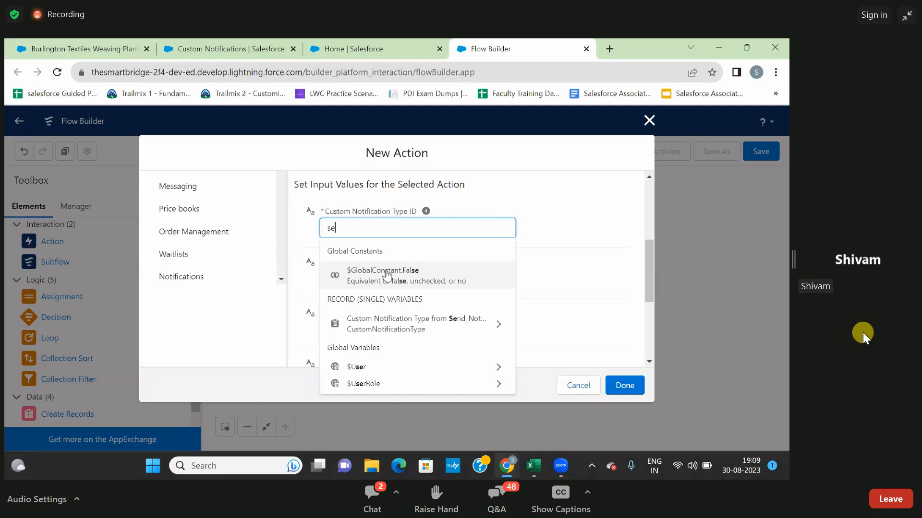
{"action": "type", "text": "d"}
{"action": "key", "text": "BackSpace"}
{"action": "type", "text": "n"}
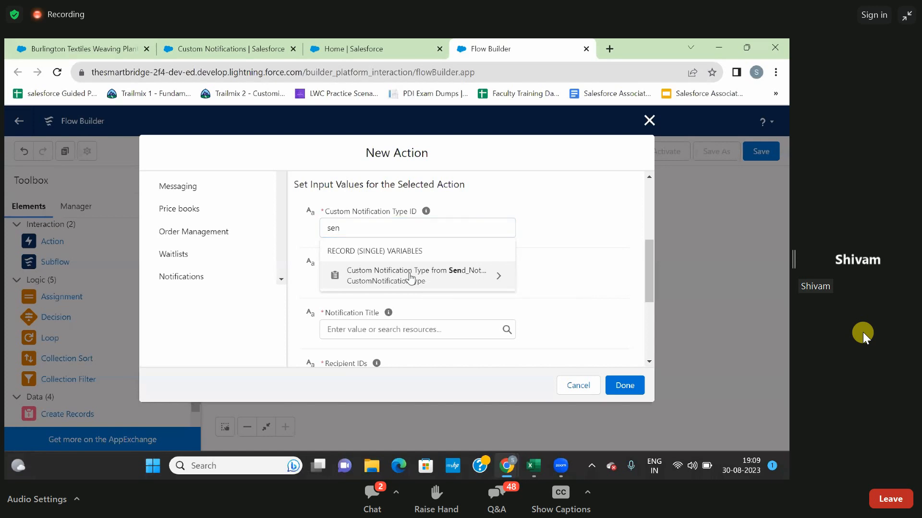
{"action": "left_click", "coordinate": [410, 277]}
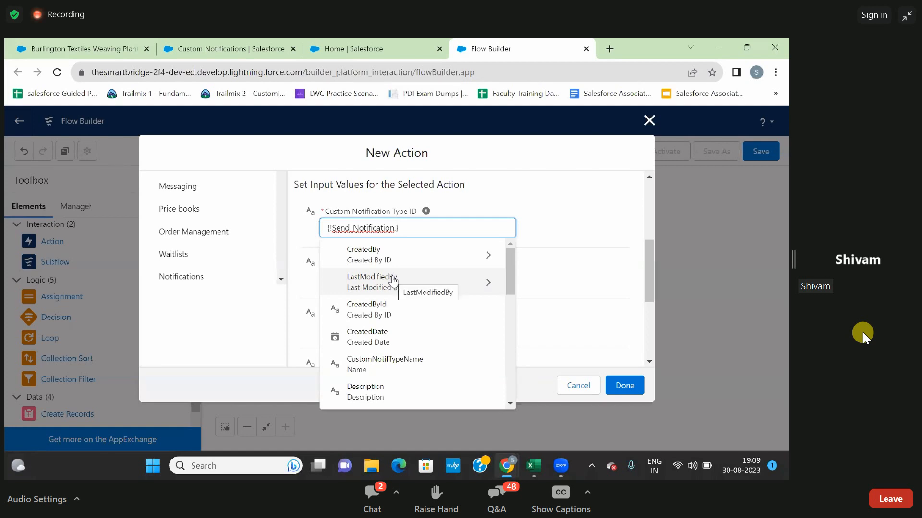
{"action": "scroll", "coordinate": [392, 281], "scroll_direction": "down", "scroll_amount": 1}
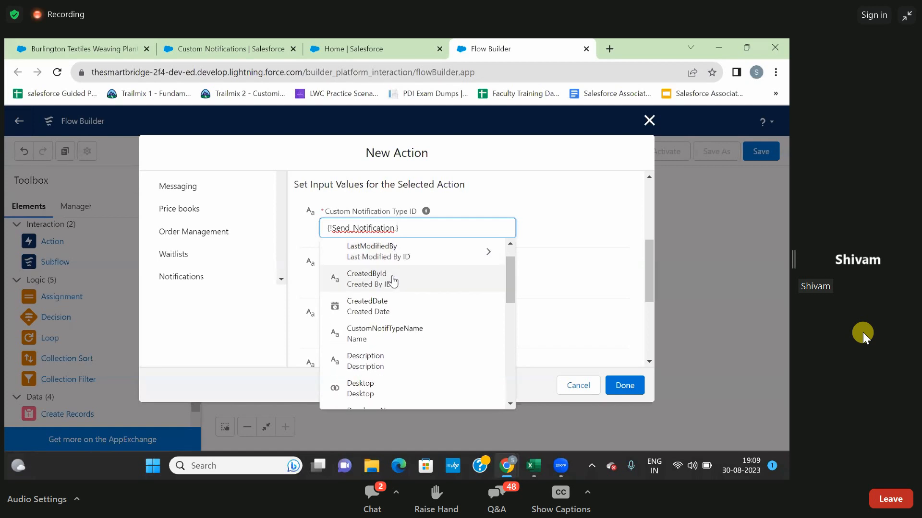
{"action": "type", "text": "id"}
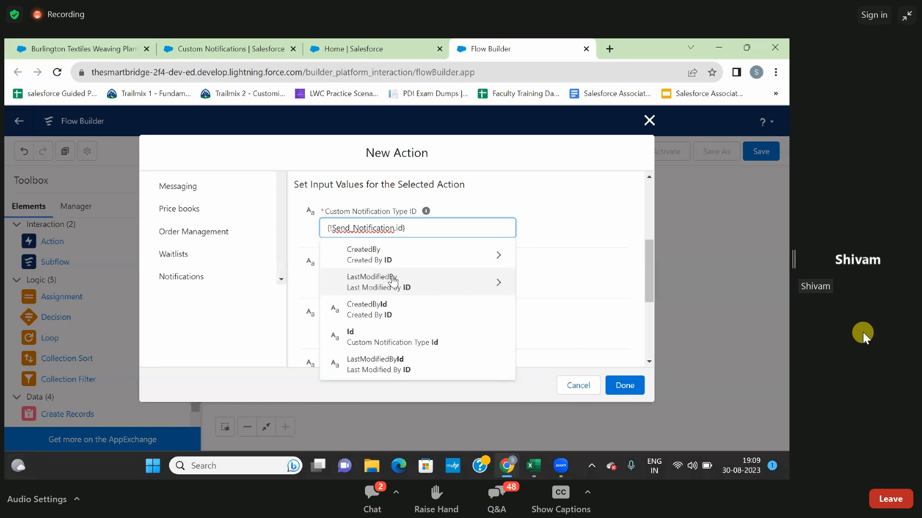
{"action": "left_click", "coordinate": [374, 342]}
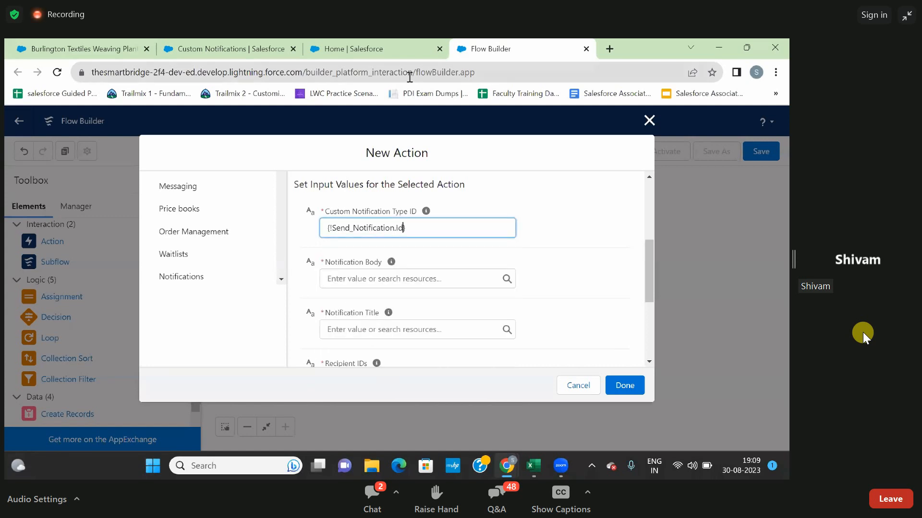
{"action": "left_click", "coordinate": [236, 48]}
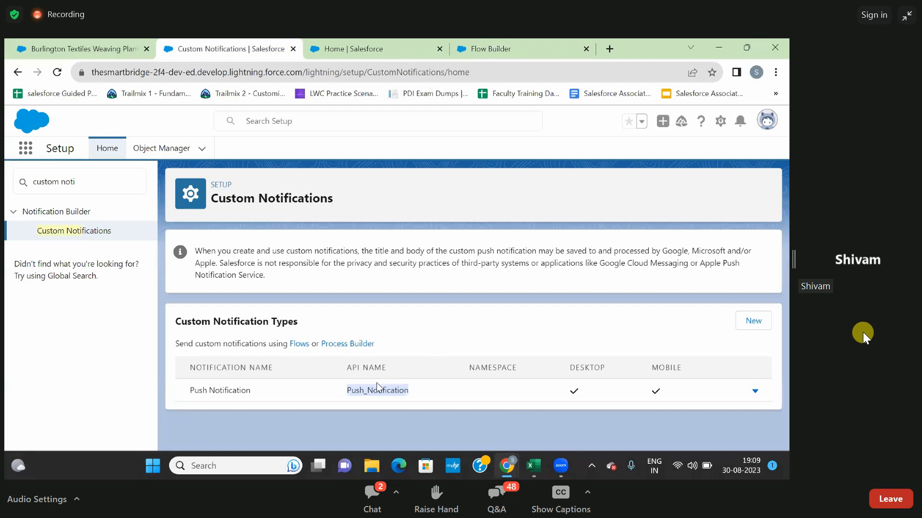
{"action": "left_click", "coordinate": [478, 46]}
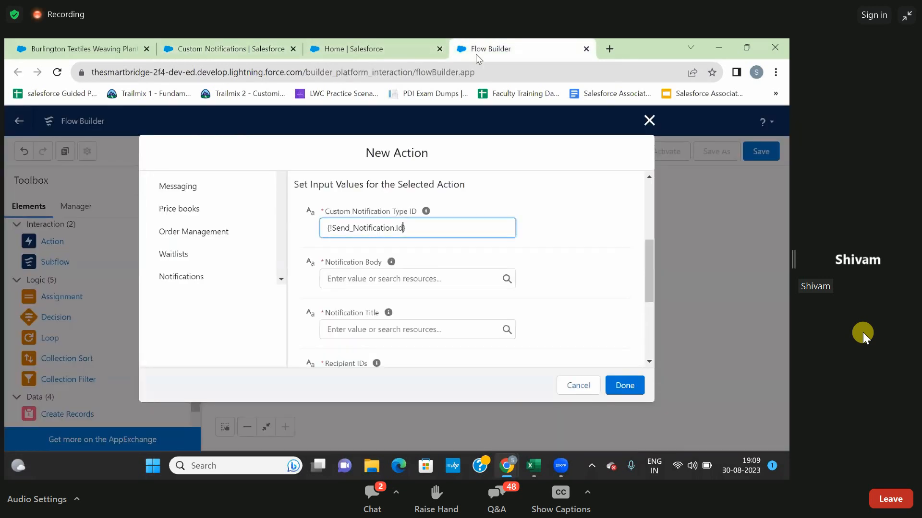
{"action": "left_click", "coordinate": [413, 246]}
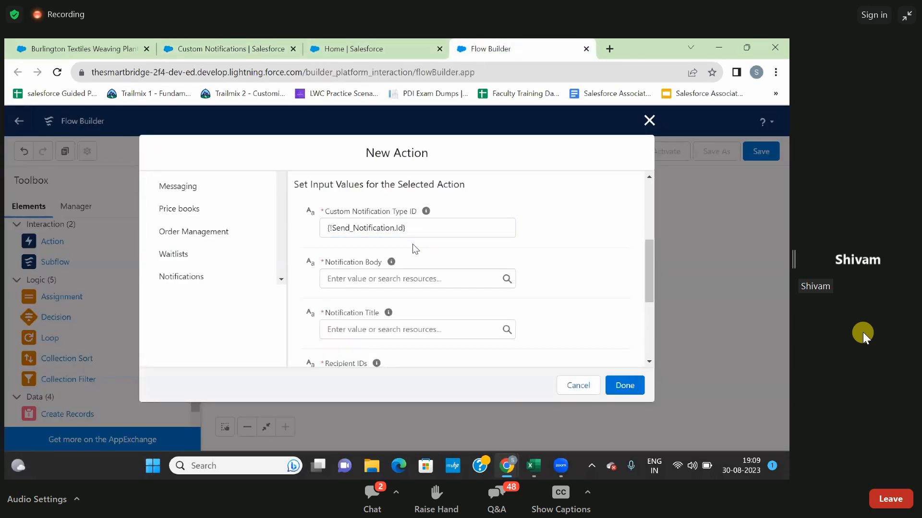
Enter "Stage Ids Changed To Perception Analysis and Amount is 50000" as the Notification Body.
{"action": "left_click", "coordinate": [360, 282]}
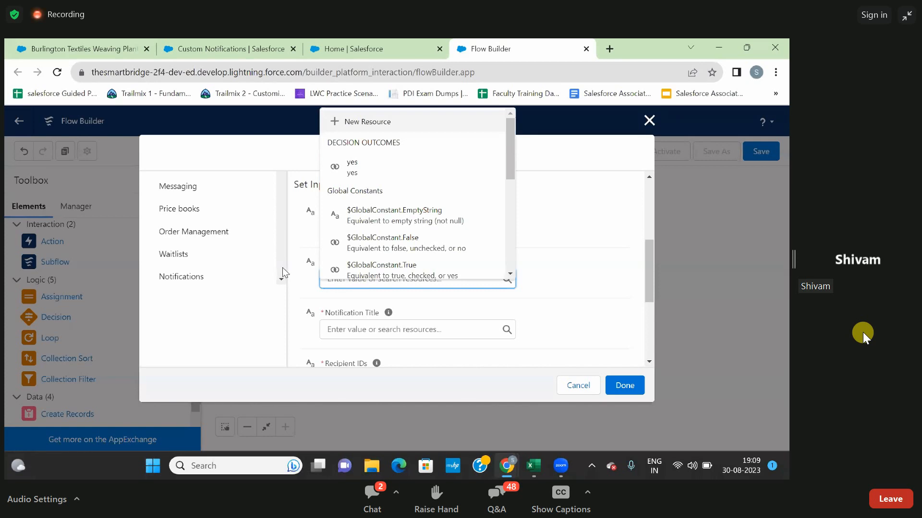
{"action": "left_click", "coordinate": [291, 279]}
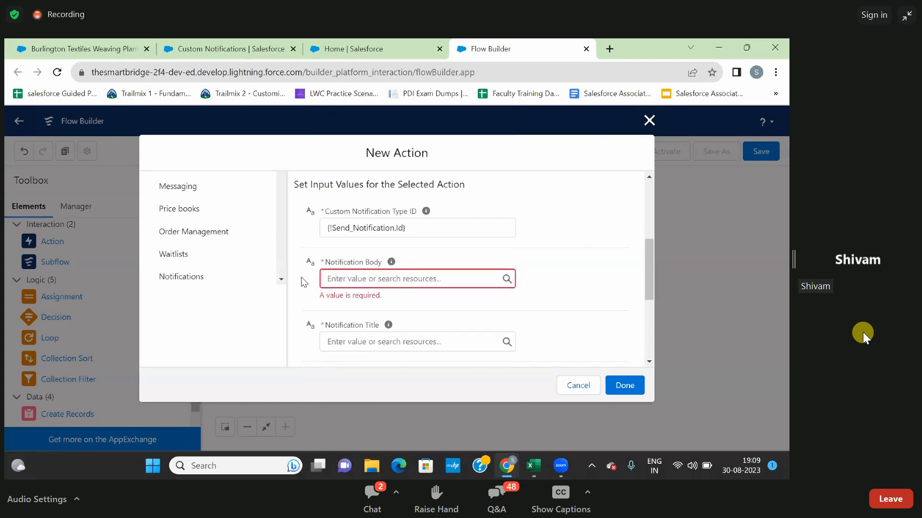
{"action": "left_click", "coordinate": [349, 279]}
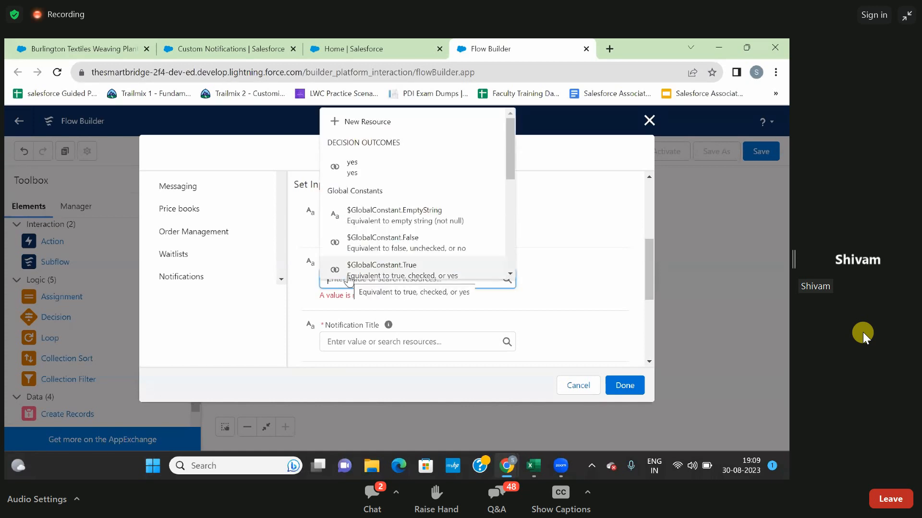
{"action": "type", "text": "Stage"}
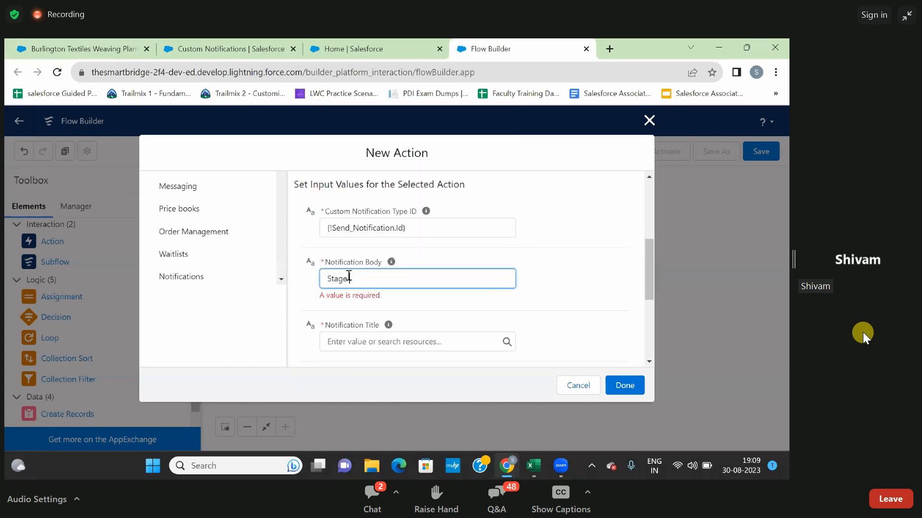
{"action": "type", "text": " Id  Changes"}
{"action": "key", "text": "BackSpace"}
{"action": "type", "text": "d T"}
{"action": "type", "text": "o"}
{"action": "type", "text": "rception"}
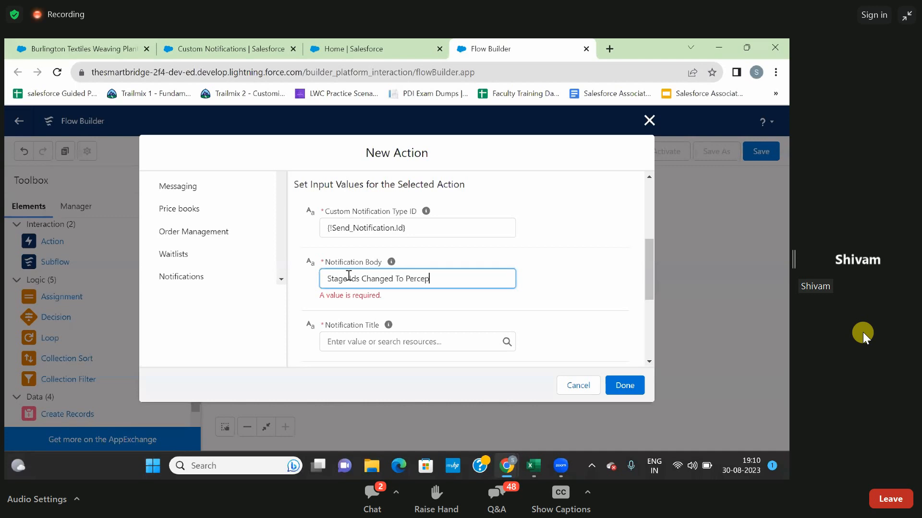
{"action": "key", "text": "BackSpace"}
{"action": "type", "text": "n Analysios"}
{"action": "key", "text": "BackSpace"}
{"action": "key", "text": "BackSpace"}
{"action": "type", "text": "and P"}
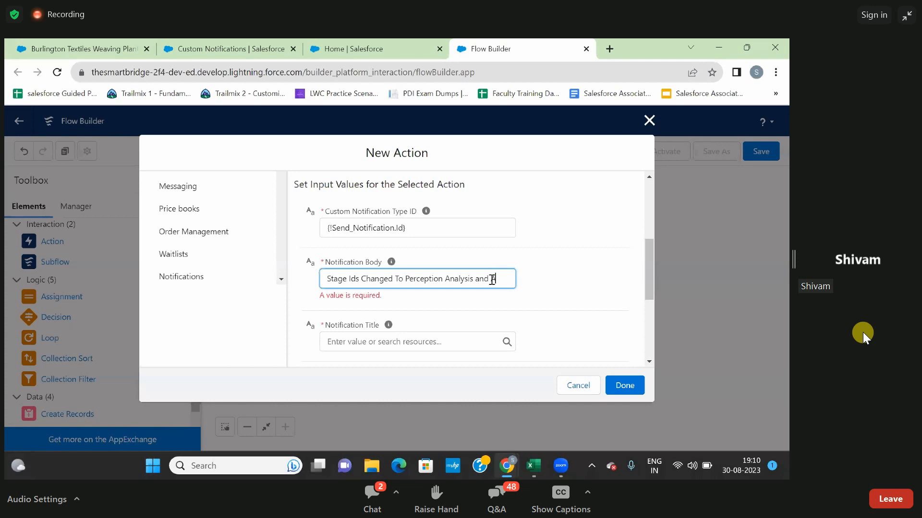
{"action": "type", "text": "mount"}
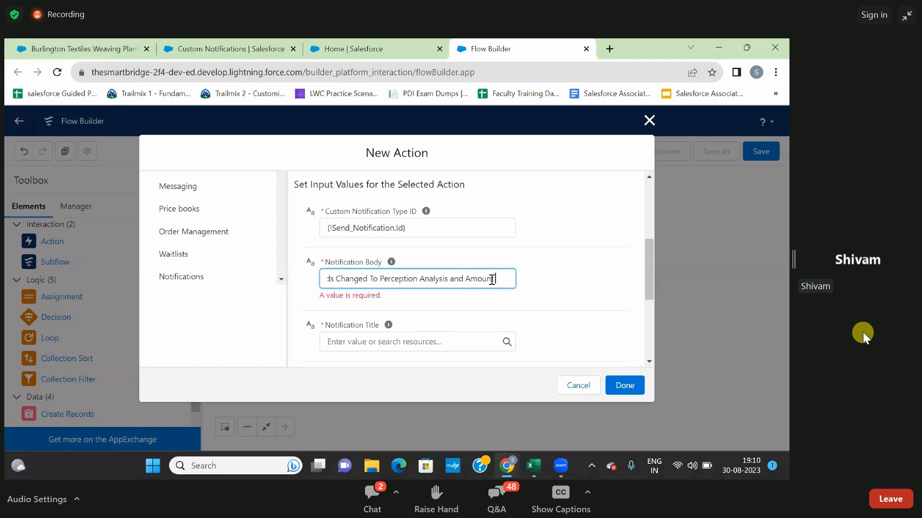
{"action": "type", "text": " is"}
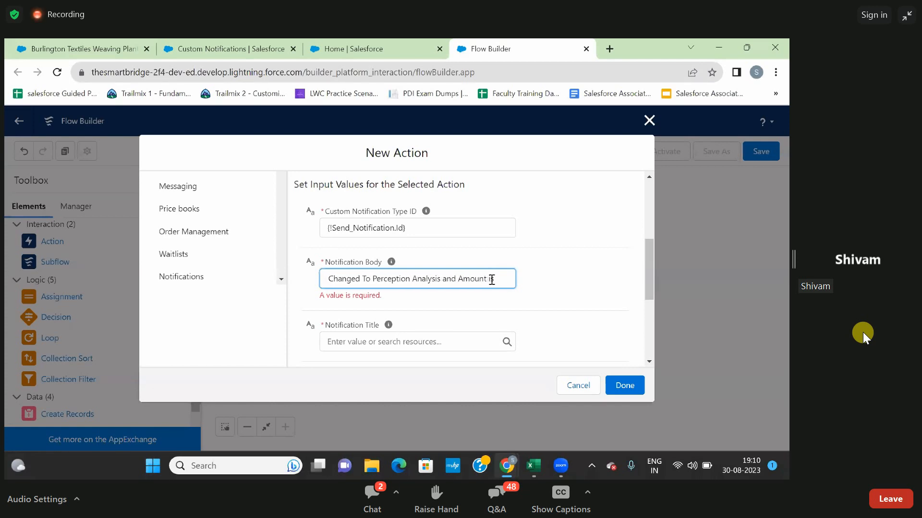
{"action": "type", "text": " 50"}
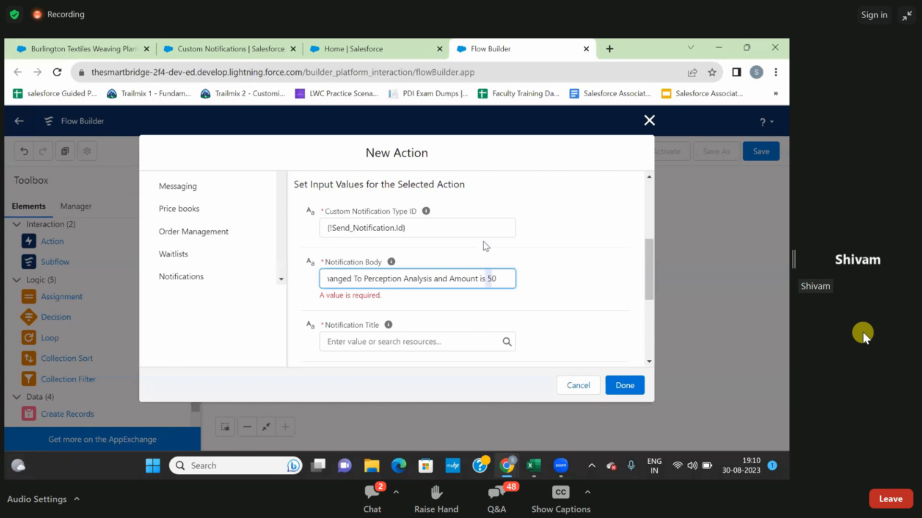
{"action": "left_click", "coordinate": [498, 278]}
{"action": "type", "text": "000"}
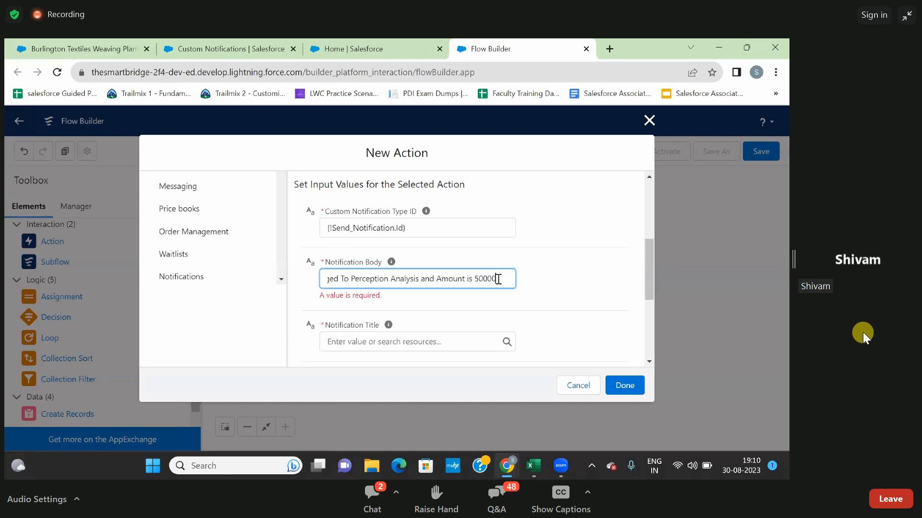
{"action": "left_click", "coordinate": [595, 262]}
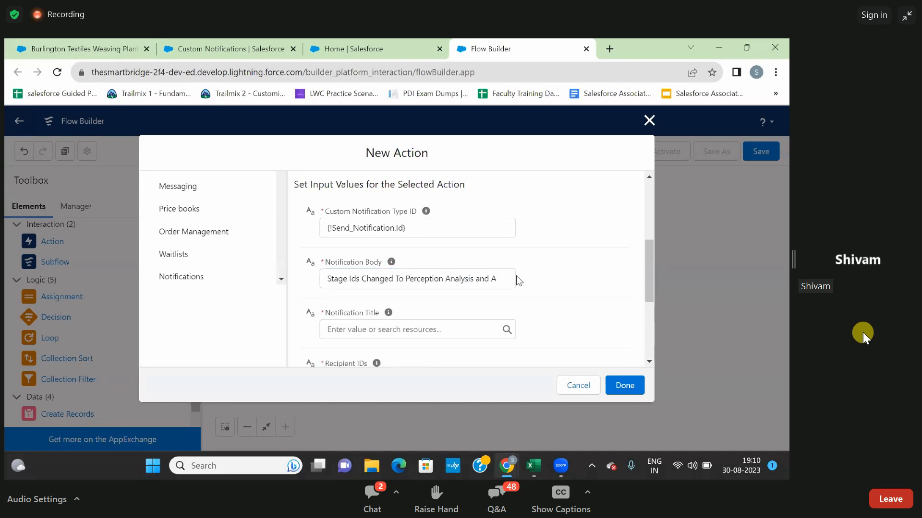
Correct "Ids" to "Is" in the Notification Body text.
{"action": "left_click", "coordinate": [355, 279]}
{"action": "key", "text": "BackSpace"}
{"action": "left_click", "coordinate": [356, 295]}
Set the Notification Title to "Greetings Of the Day!!".
{"action": "scroll", "coordinate": [356, 296], "scroll_direction": "down", "scroll_amount": 2}
{"action": "left_click", "coordinate": [357, 262]}
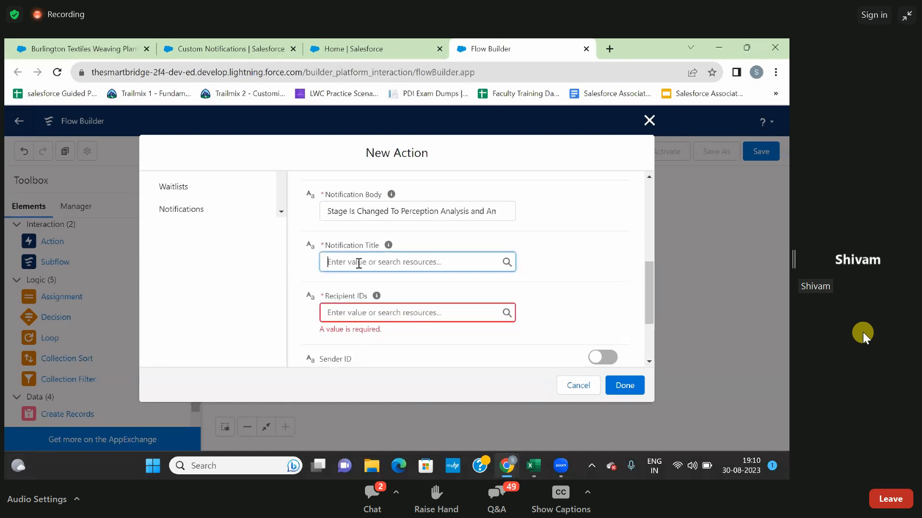
{"action": "type", "text": "Greetings Of the Day!!"}
{"action": "left_click", "coordinate": [422, 282]}
Try to set the Recipient IDs from $Record > Owner, and clear the entry.
{"action": "scroll", "coordinate": [418, 279], "scroll_direction": "down", "scroll_amount": 2}
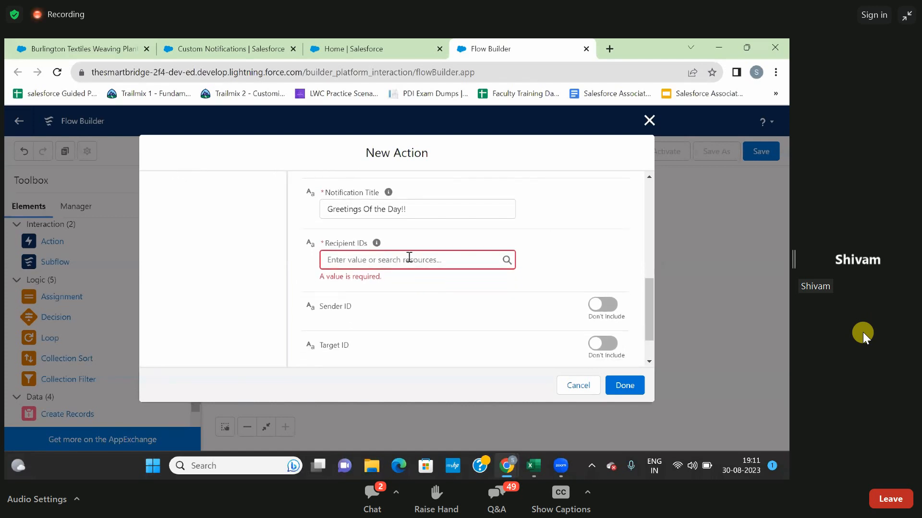
{"action": "left_click", "coordinate": [395, 264]}
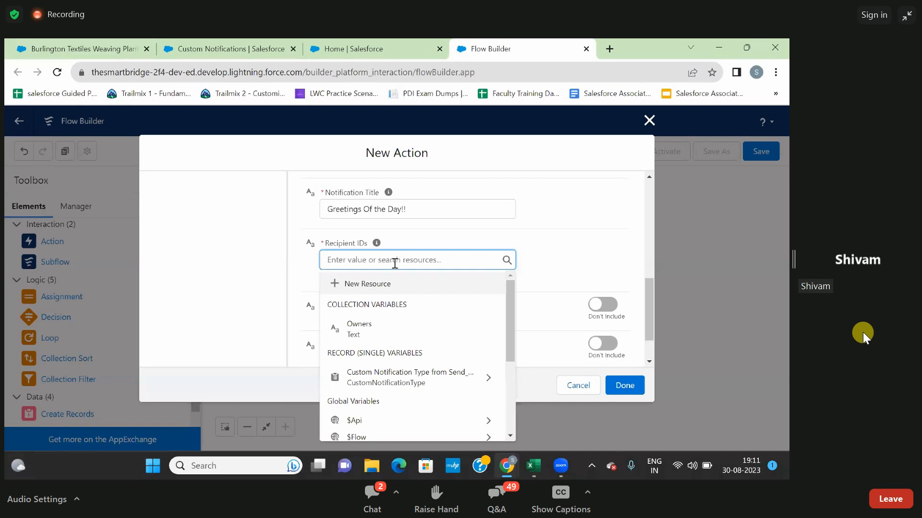
{"action": "type", "text": "owner"}
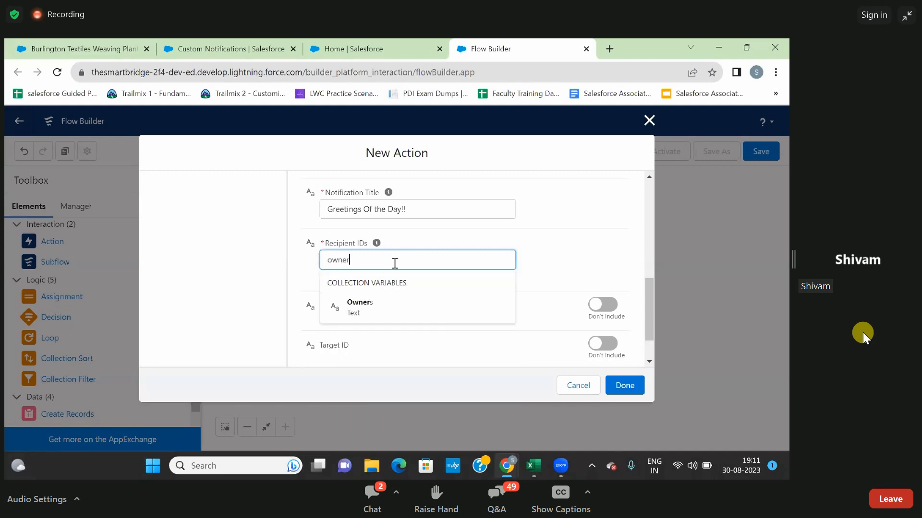
{"action": "key", "text": "BackSpace"}
{"action": "key", "text": "BackSpace"}
{"action": "key", "text": "BackSpace"}
{"action": "key", "text": "BackSpace"}
{"action": "key", "text": "BackSpace"}
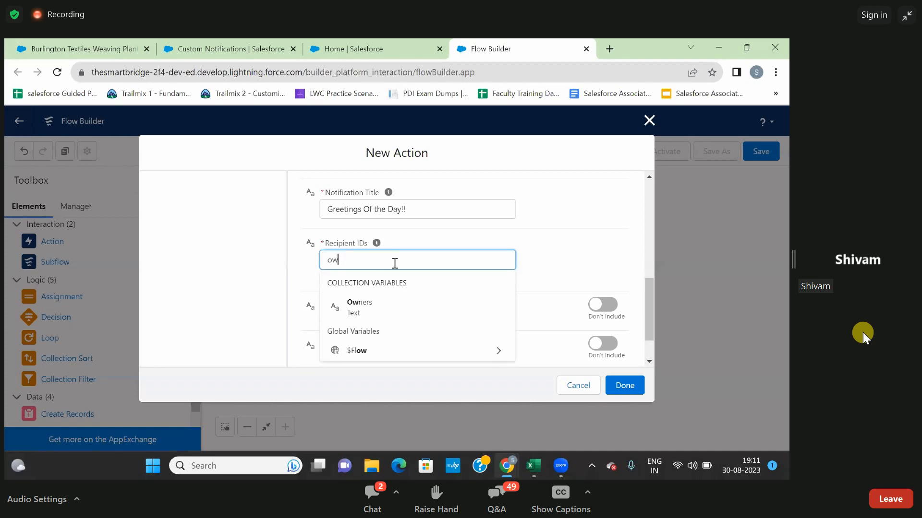
{"action": "type", "text": "re"}
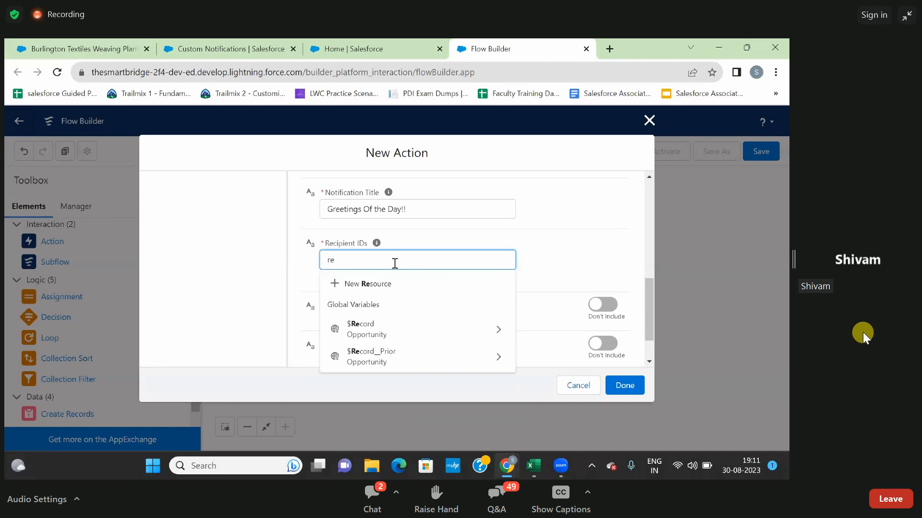
{"action": "left_click", "coordinate": [379, 331]}
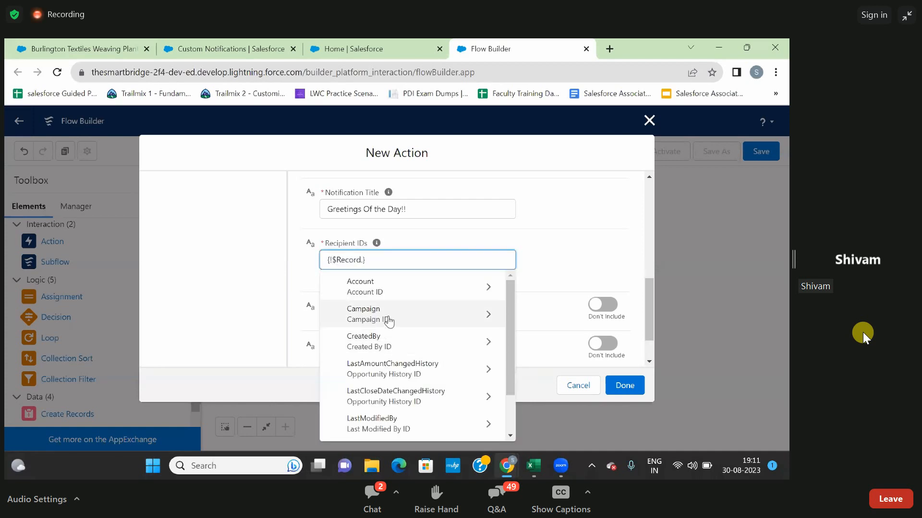
{"action": "type", "text": "own"}
{"action": "left_click", "coordinate": [378, 292]}
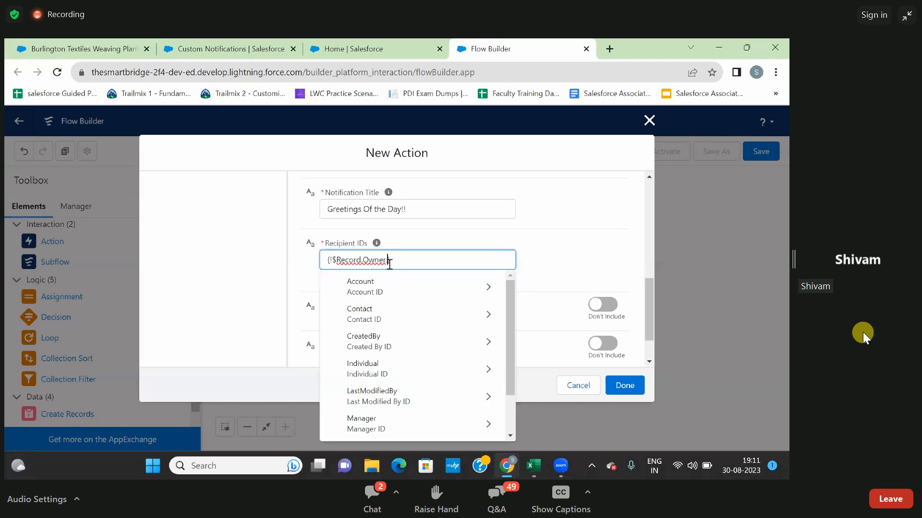
{"action": "scroll", "coordinate": [385, 325], "scroll_direction": "down", "scroll_amount": 1}
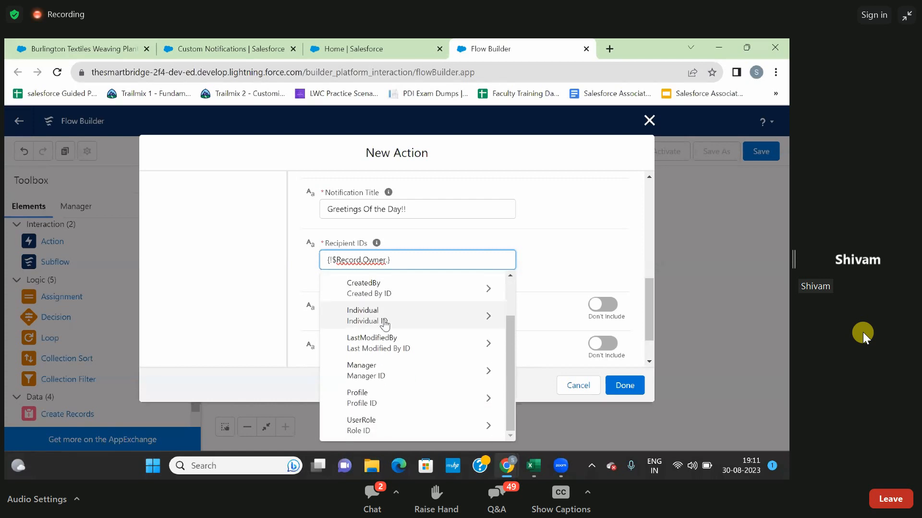
{"action": "scroll", "coordinate": [385, 326], "scroll_direction": "up", "scroll_amount": 1}
{"action": "scroll", "coordinate": [384, 325], "scroll_direction": "down", "scroll_amount": 1}
{"action": "type", "text": "."}
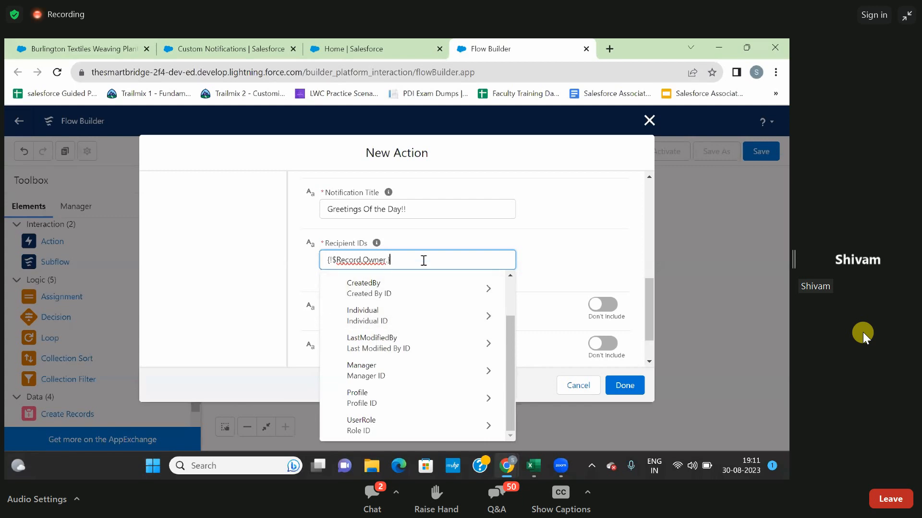
{"action": "left_click_drag", "start_coordinate": [418, 260], "coordinate": [326, 258]}
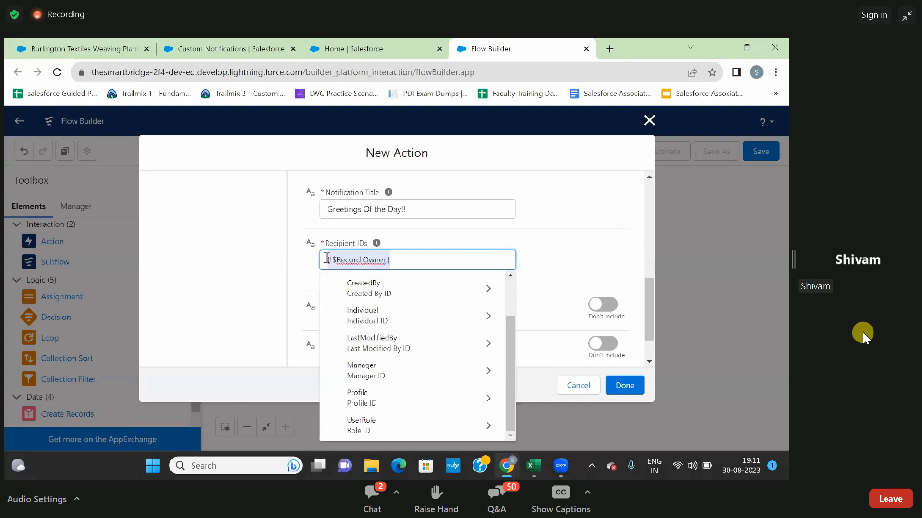
{"action": "key", "text": "BackSpace"}
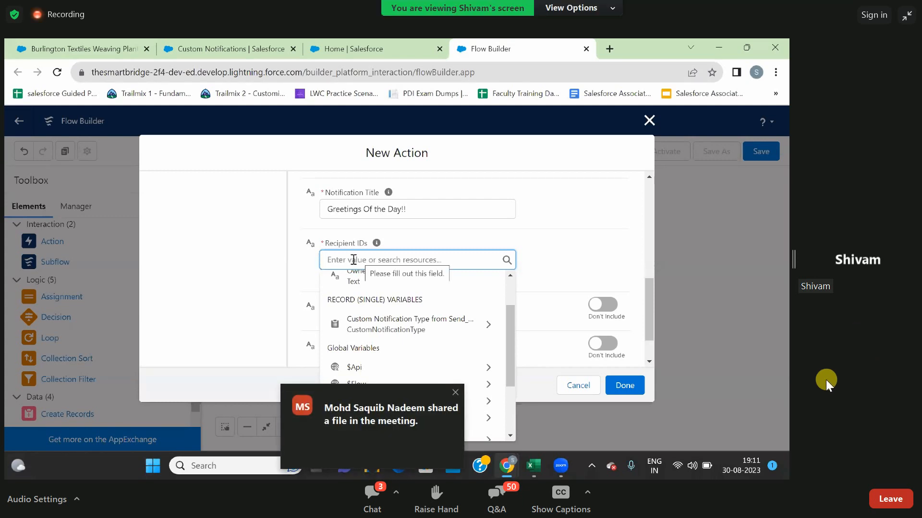
{"action": "left_click", "coordinate": [456, 393]}
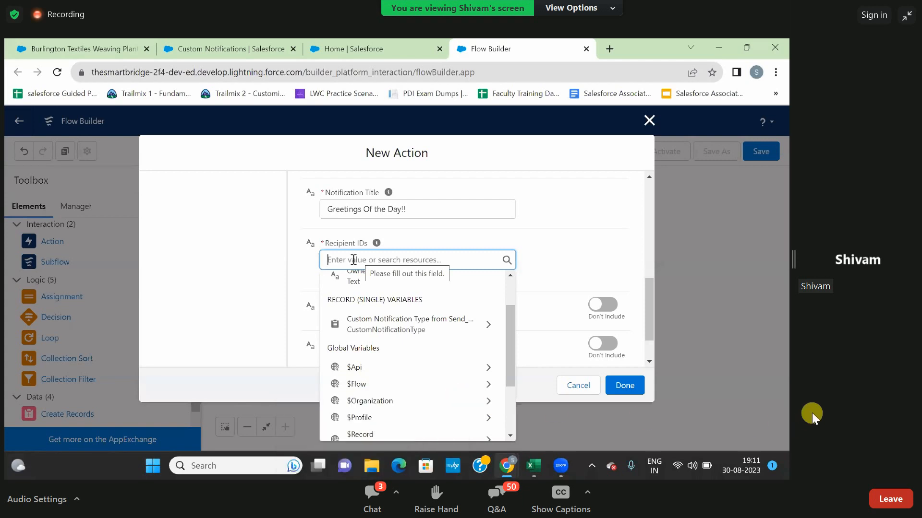
Set the Recipient IDs of the notification action to the Owners text collection variable.
{"action": "type", "text": "o"}
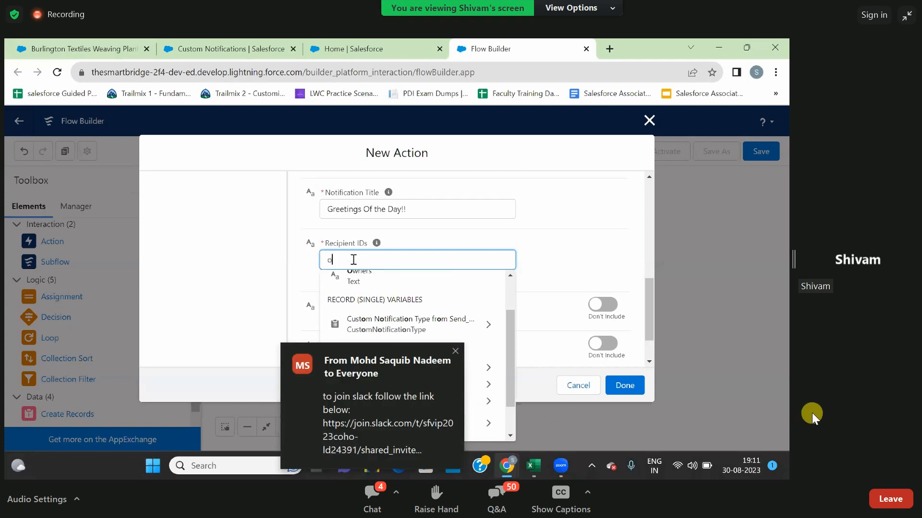
{"action": "type", "text": "wn"}
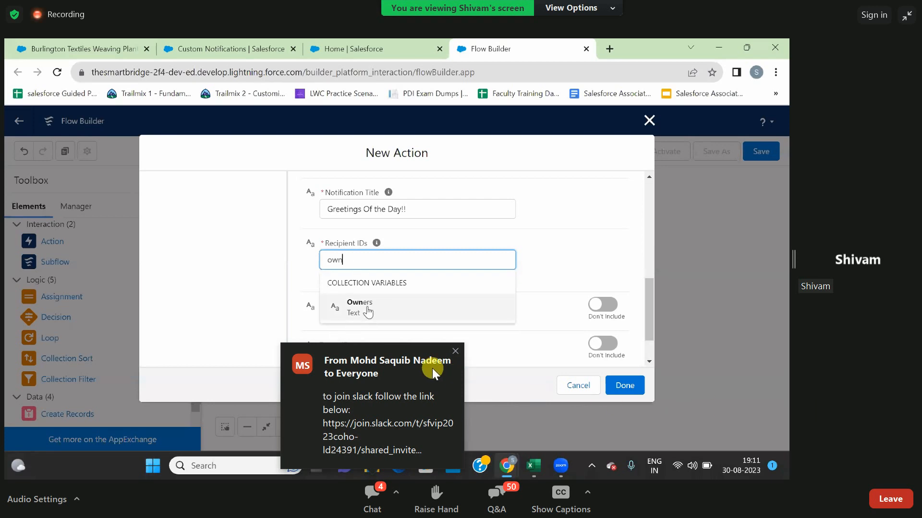
{"action": "left_click", "coordinate": [365, 307]}
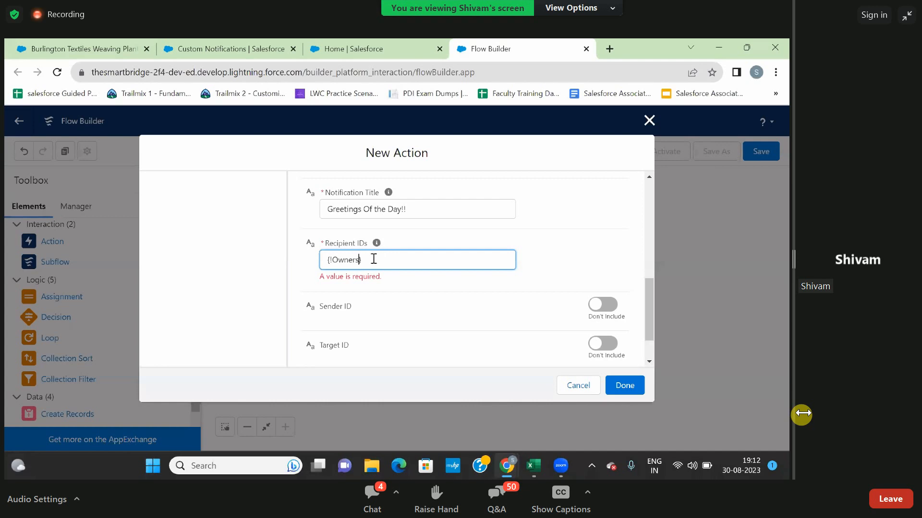
{"action": "left_click", "coordinate": [394, 284]}
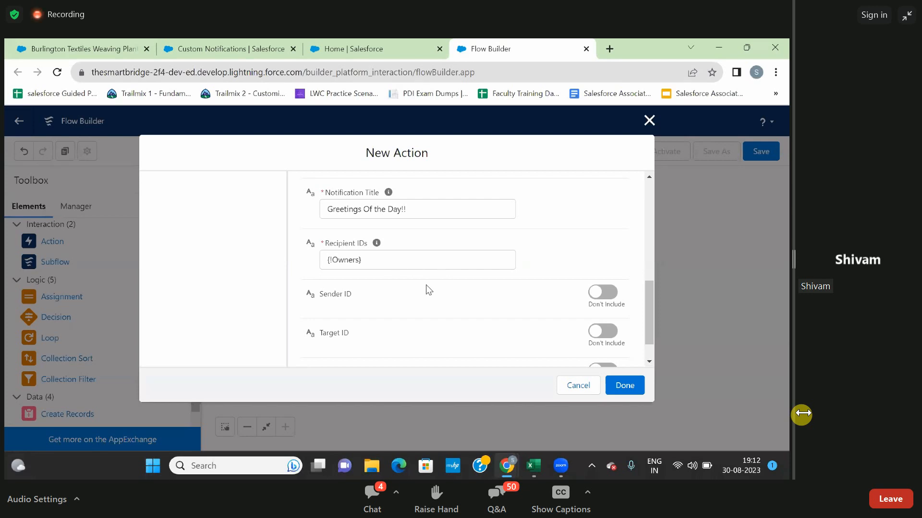
Include the Target ID in the notification action and set it to the triggering record's Id, {!$Record.Id}.
{"action": "scroll", "coordinate": [425, 286], "scroll_direction": "down", "scroll_amount": 1}
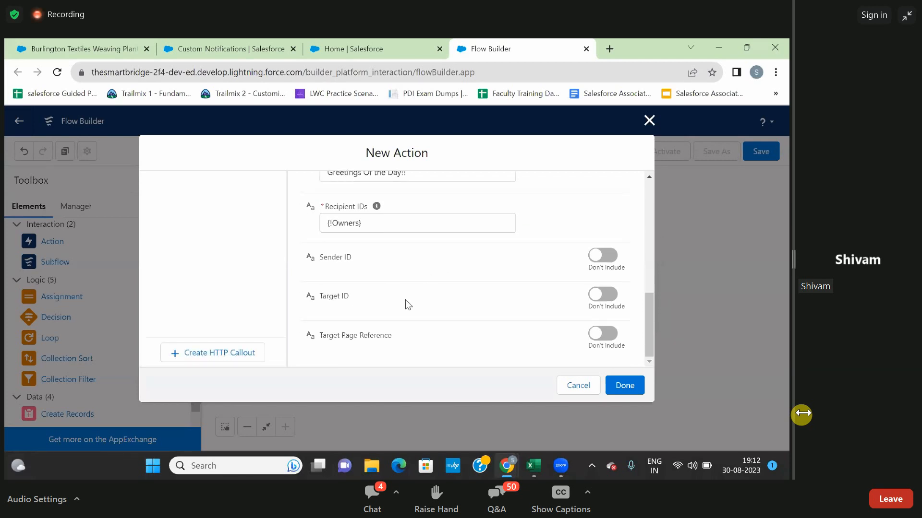
{"action": "left_click", "coordinate": [597, 296]}
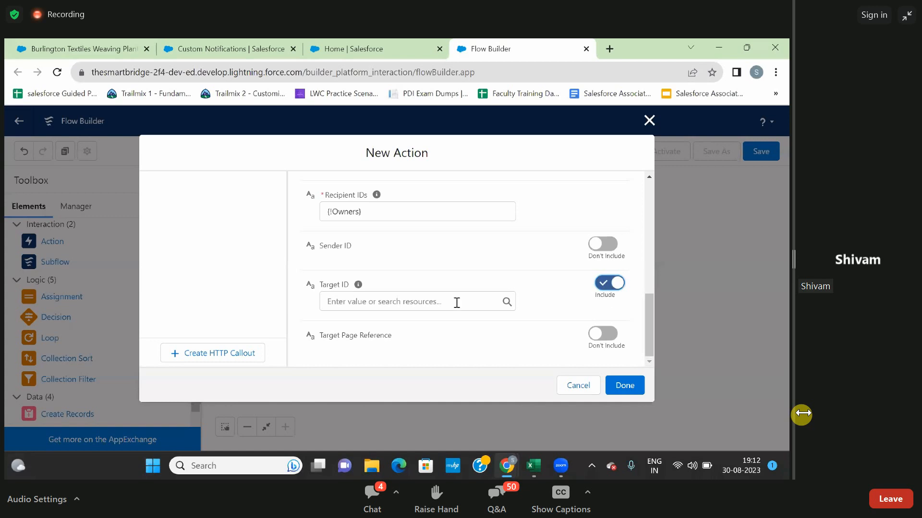
{"action": "left_click", "coordinate": [411, 305]}
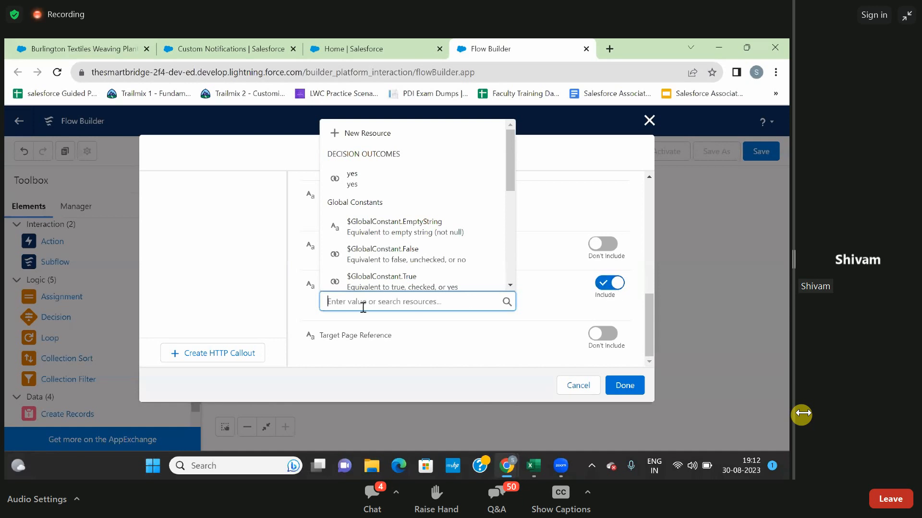
{"action": "type", "text": "record"}
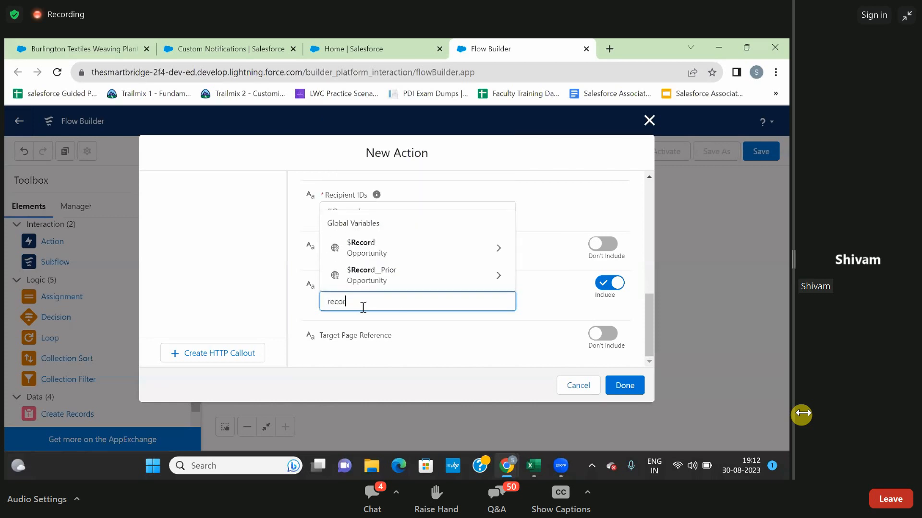
{"action": "left_click", "coordinate": [374, 257]}
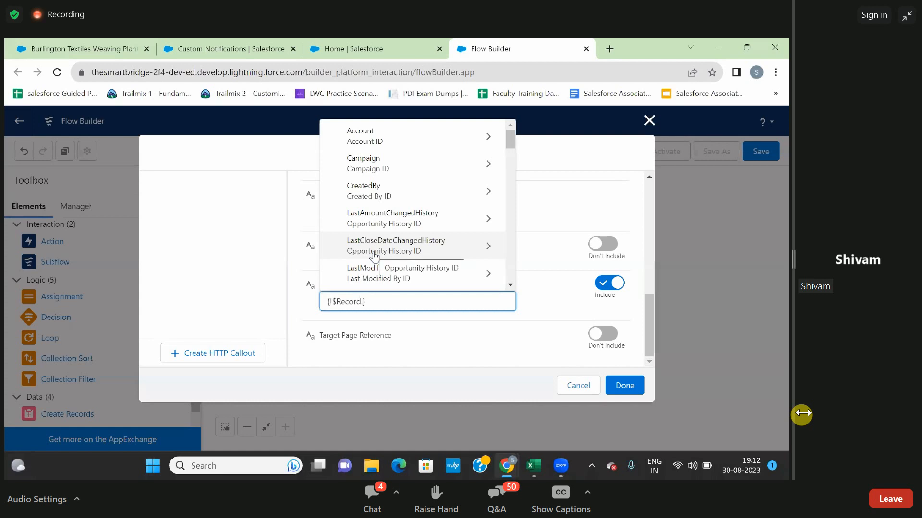
{"action": "type", "text": ".id"}
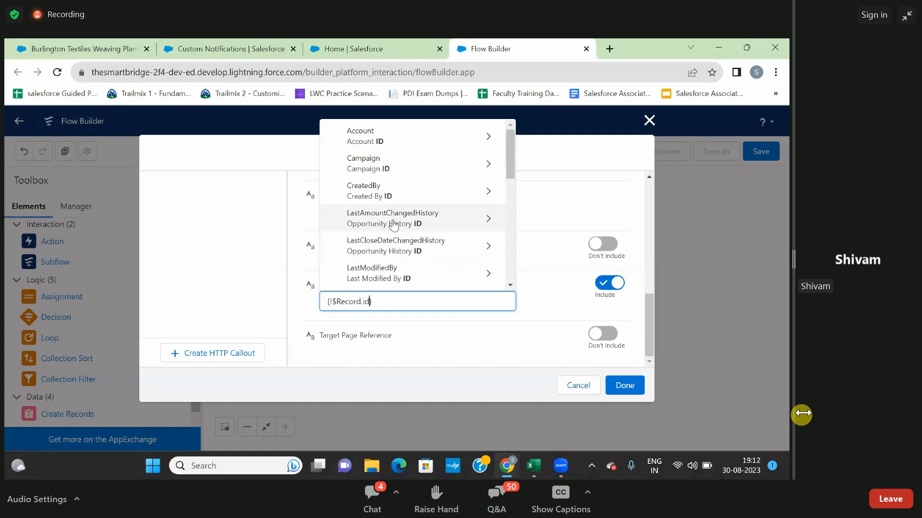
{"action": "scroll", "coordinate": [376, 218], "scroll_direction": "down", "scroll_amount": 5}
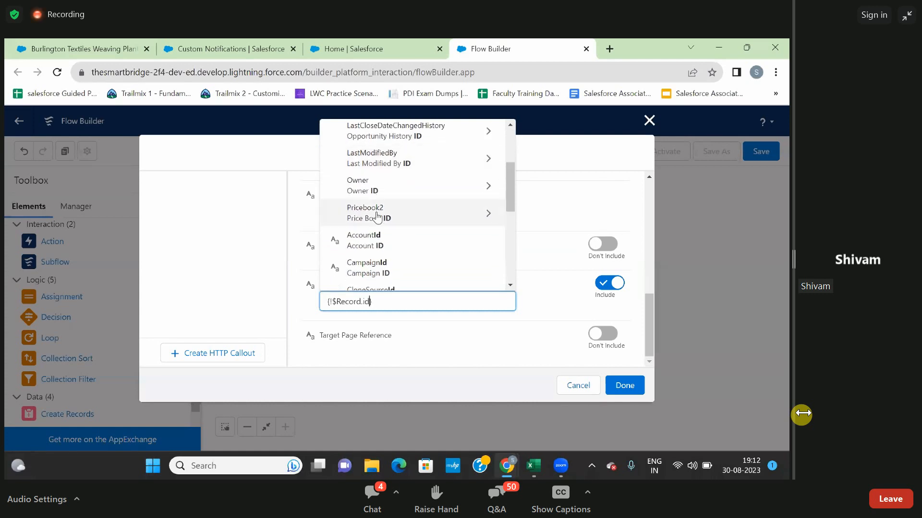
{"action": "scroll", "coordinate": [379, 226], "scroll_direction": "down", "scroll_amount": 3}
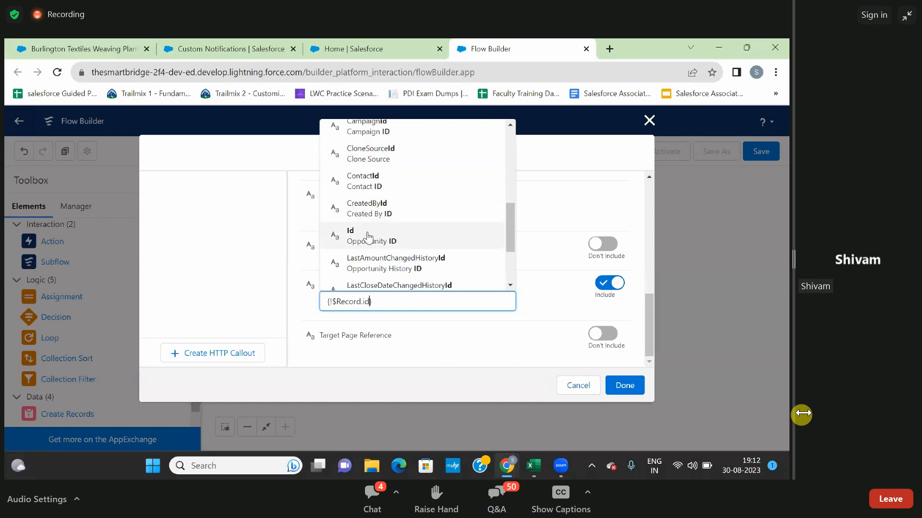
{"action": "left_click", "coordinate": [375, 238]}
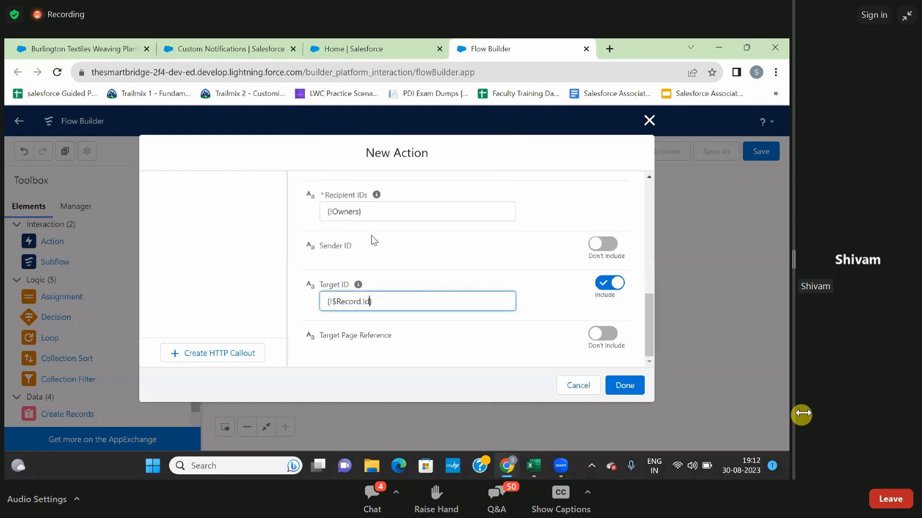
{"action": "left_click", "coordinate": [534, 335]}
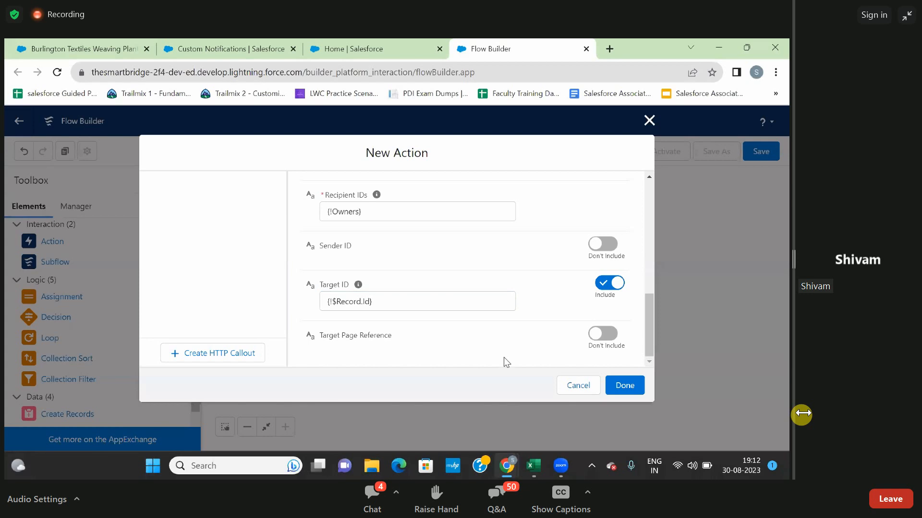
Finish the Send Message action and connect the recipients ID assignment to it on the canvas.
{"action": "left_click", "coordinate": [624, 387]}
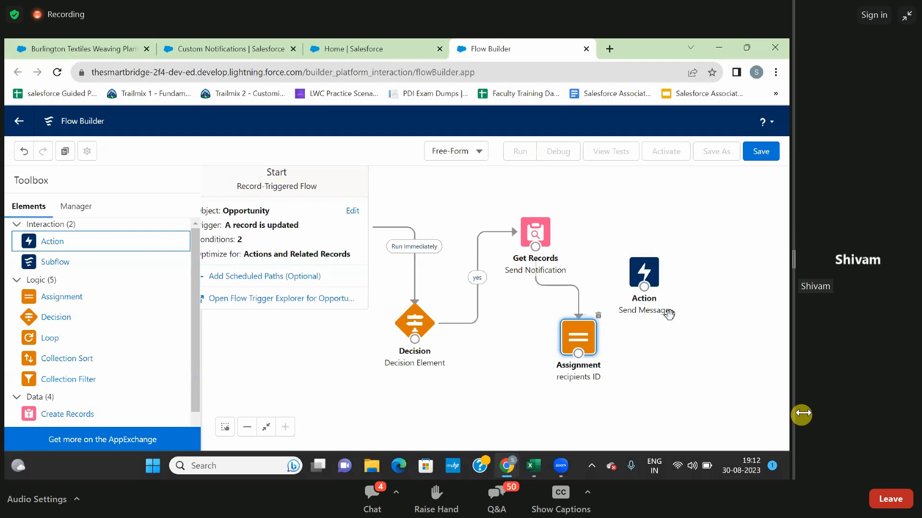
{"action": "left_click_drag", "start_coordinate": [579, 355], "coordinate": [703, 239]}
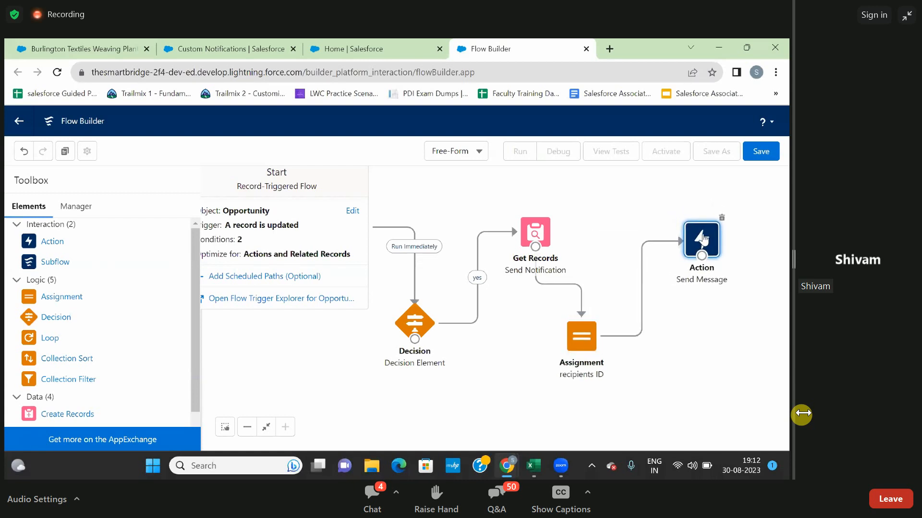
{"action": "left_click", "coordinate": [690, 321]}
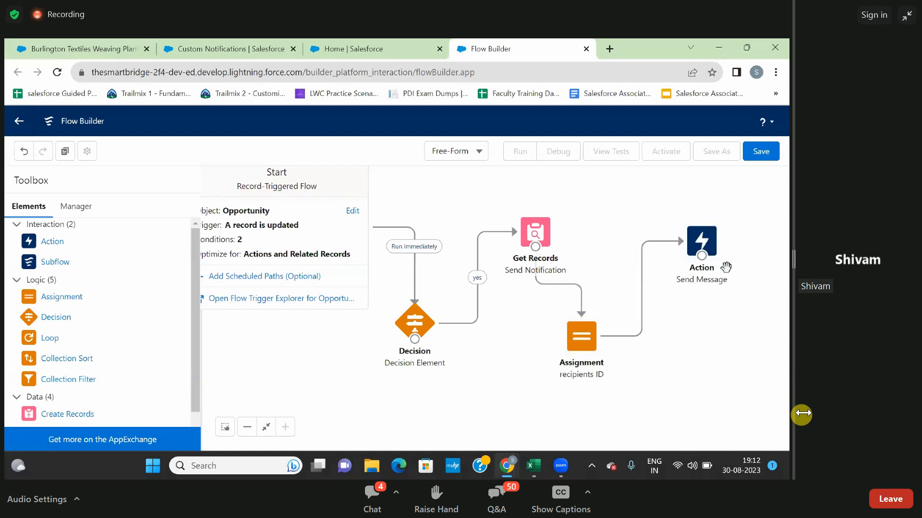
Save the flow with the label "Push Notification" and API name Push_Notification, and activate it.
{"action": "left_click", "coordinate": [761, 152]}
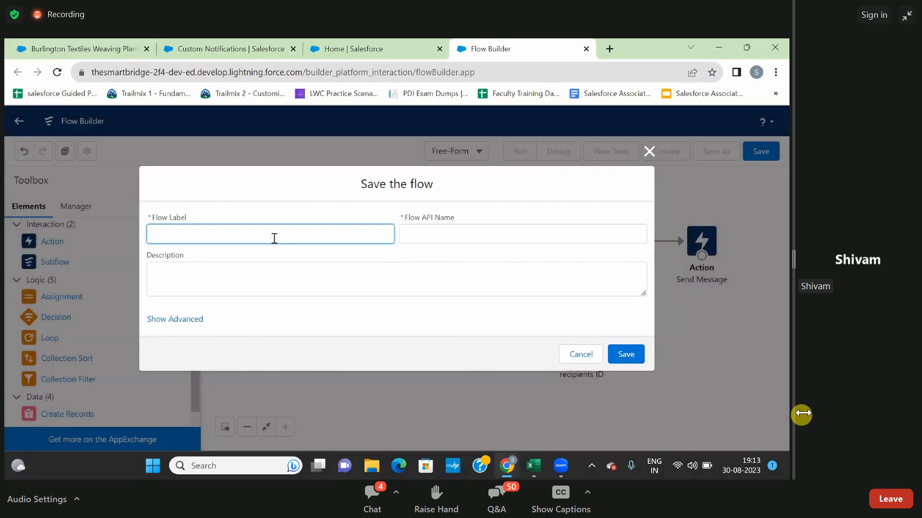
{"action": "type", "text": "Push Notoification"}
{"action": "left_click", "coordinate": [402, 244]}
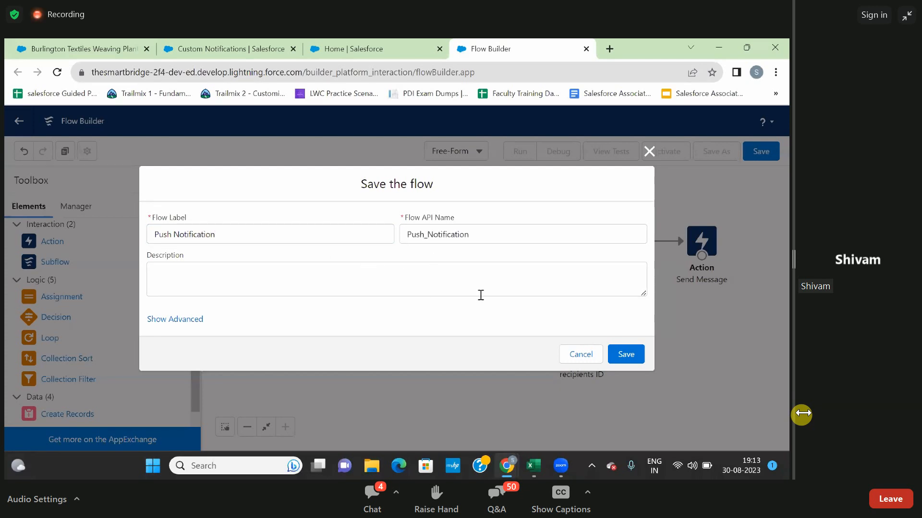
{"action": "left_click", "coordinate": [626, 355]}
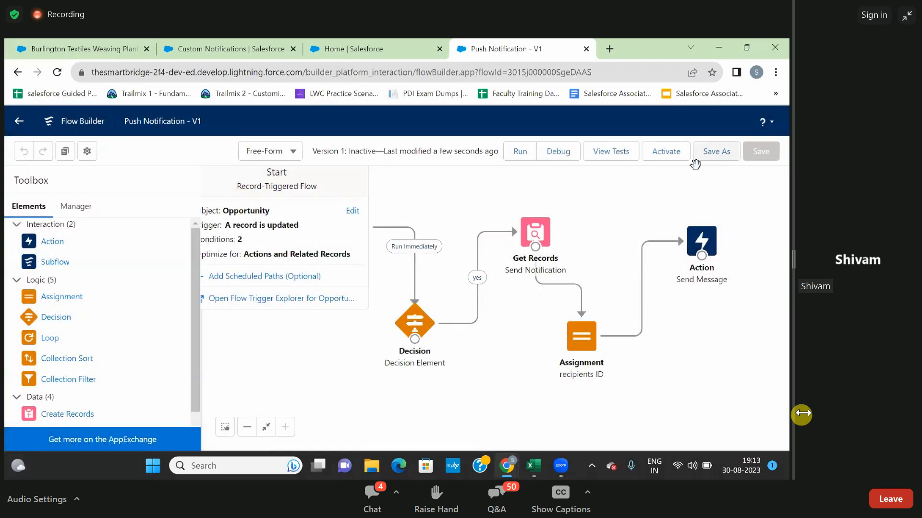
{"action": "left_click", "coordinate": [671, 159]}
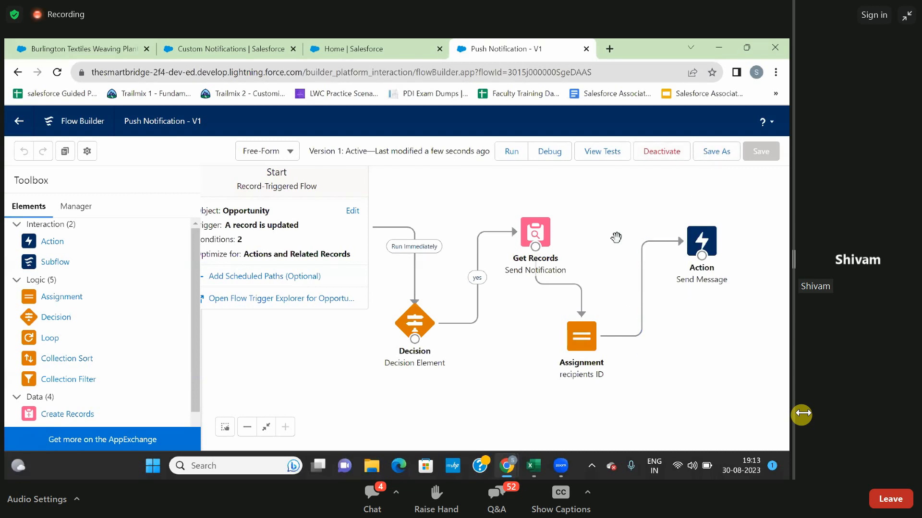
Open the Dickenson Mobile Generators opportunity from the All Opportunities list and make Prospecting its current stage.
{"action": "left_click", "coordinate": [345, 44]}
{"action": "left_click", "coordinate": [241, 43]}
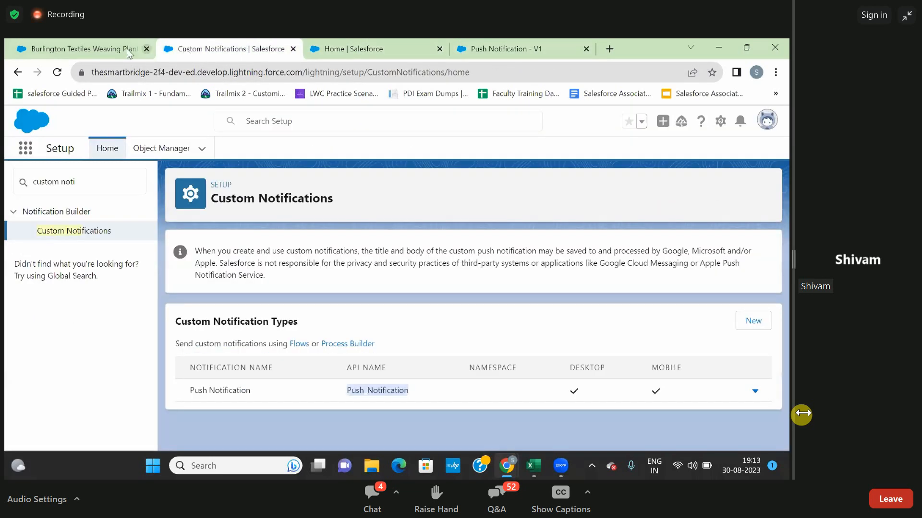
{"action": "left_click", "coordinate": [99, 54]}
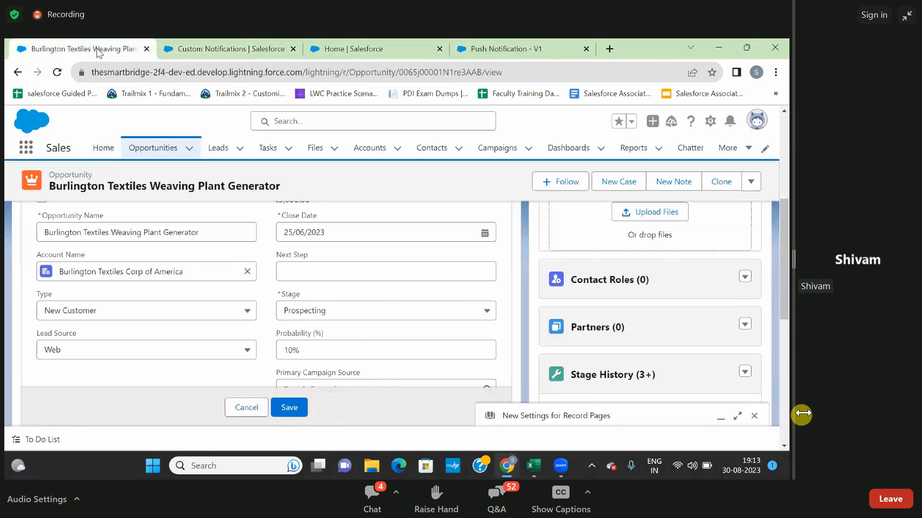
{"action": "left_click", "coordinate": [158, 148]}
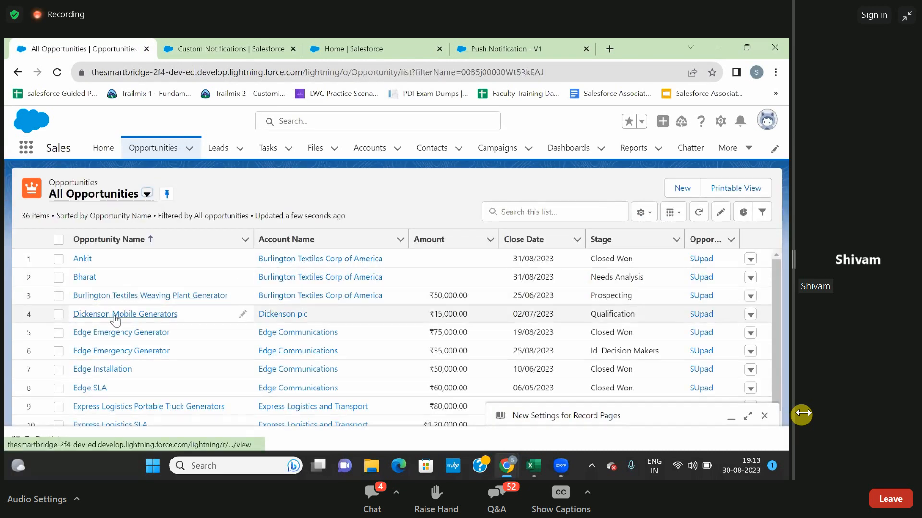
{"action": "left_click", "coordinate": [117, 316]}
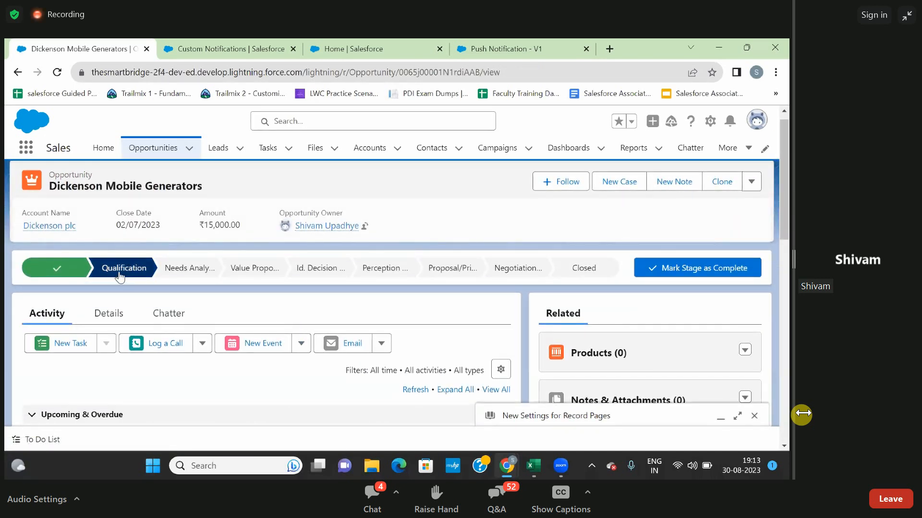
{"action": "left_click", "coordinate": [76, 270]}
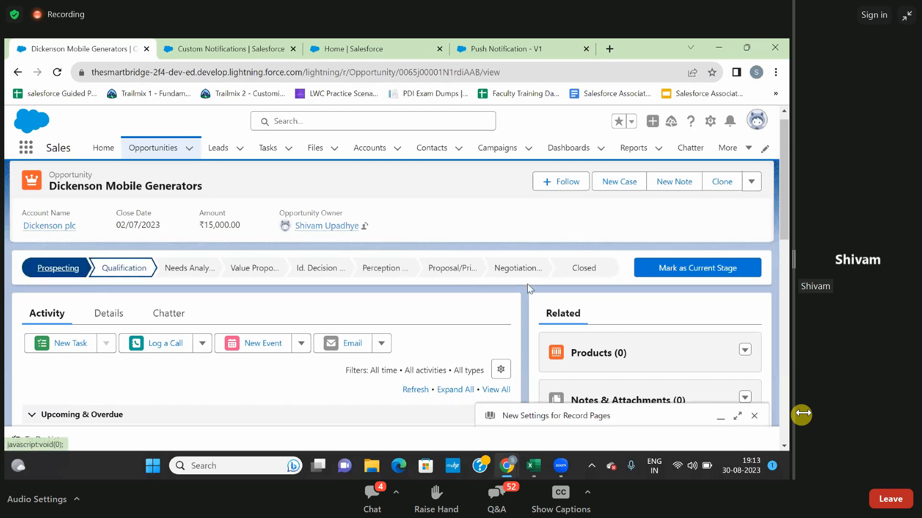
{"action": "left_click", "coordinate": [688, 267]}
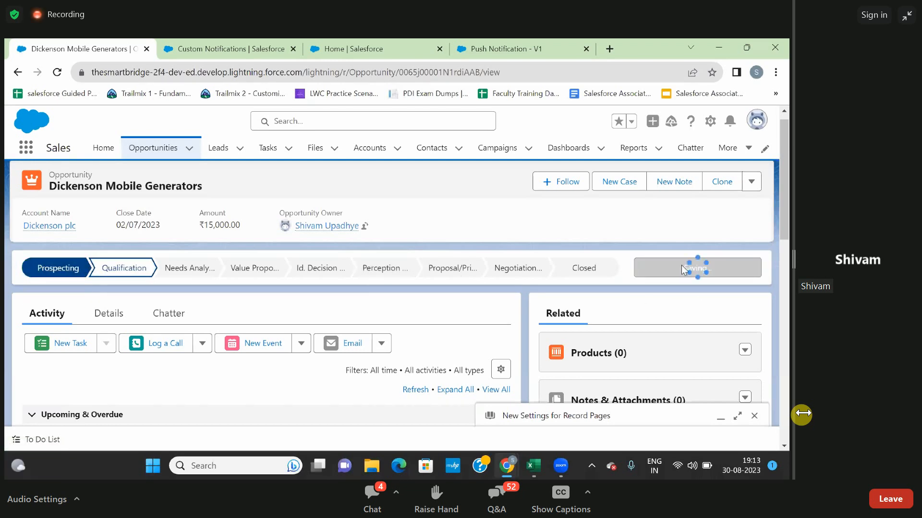
Set the Amount to 50000 in the Dickenson Mobile Generators opportunity's details and save the record.
{"action": "scroll", "coordinate": [434, 306], "scroll_direction": "down", "scroll_amount": 2}
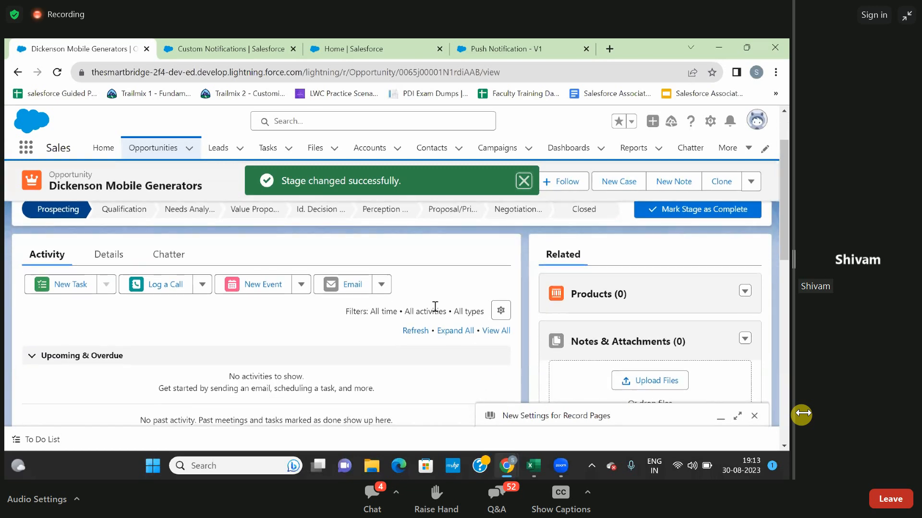
{"action": "scroll", "coordinate": [435, 307], "scroll_direction": "up", "scroll_amount": 1}
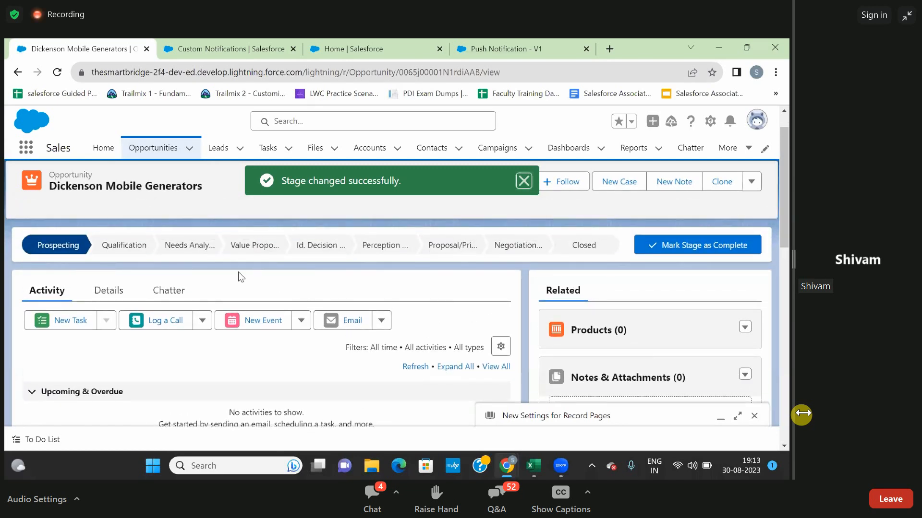
{"action": "scroll", "coordinate": [281, 269], "scroll_direction": "down", "scroll_amount": 1}
{"action": "scroll", "coordinate": [282, 274], "scroll_direction": "down", "scroll_amount": 1}
{"action": "scroll", "coordinate": [282, 275], "scroll_direction": "up", "scroll_amount": 1}
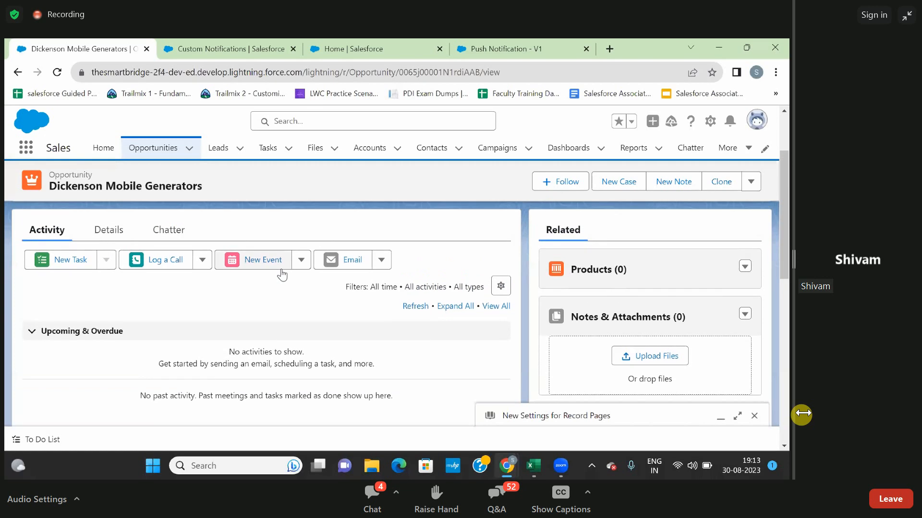
{"action": "left_click", "coordinate": [109, 232]}
{"action": "scroll", "coordinate": [150, 286], "scroll_direction": "up", "scroll_amount": 2}
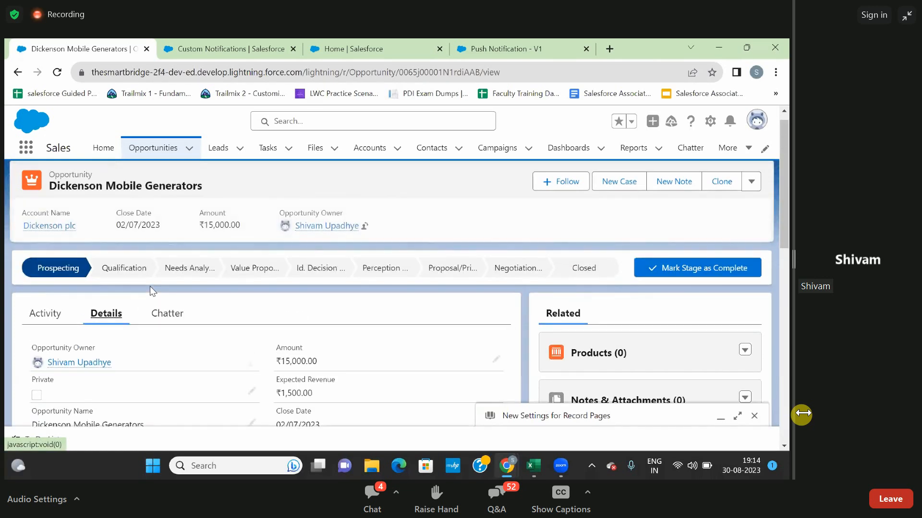
{"action": "scroll", "coordinate": [149, 287], "scroll_direction": "down", "scroll_amount": 1}
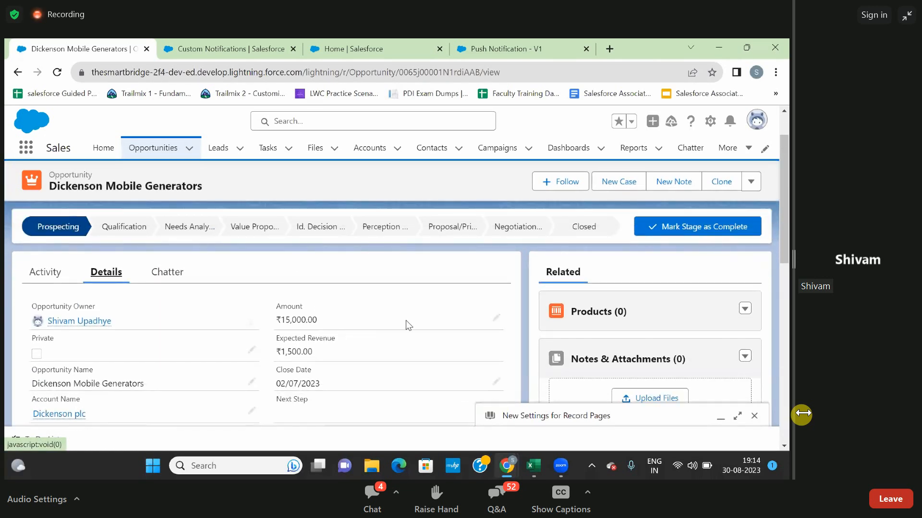
{"action": "left_click", "coordinate": [496, 317]}
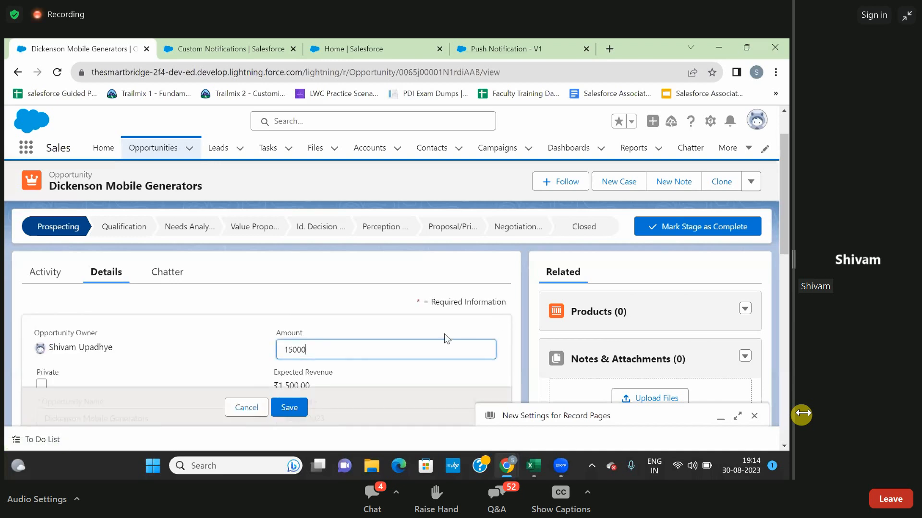
{"action": "key", "text": "BackSpace"}
{"action": "key", "text": "BackSpace"}
{"action": "key", "text": "BackSpace"}
{"action": "key", "text": "BackSpace"}
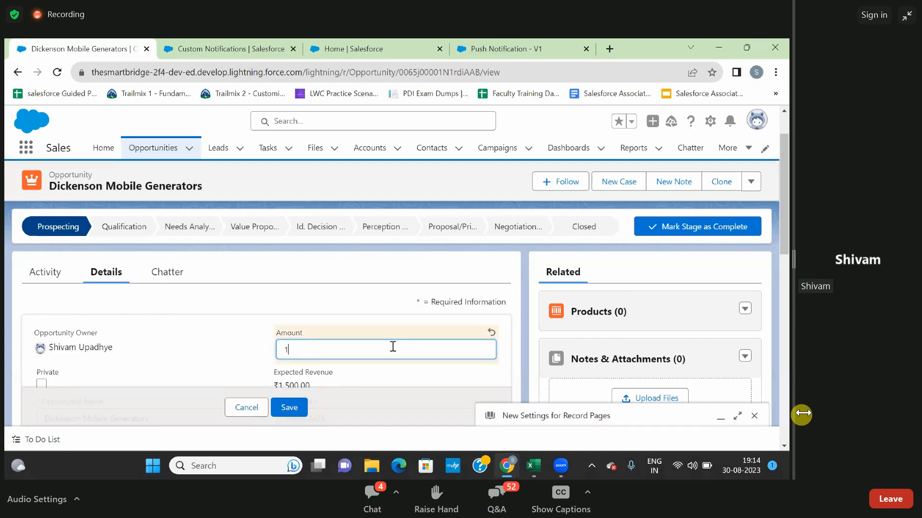
{"action": "type", "text": "50000"}
{"action": "scroll", "coordinate": [391, 346], "scroll_direction": "down", "scroll_amount": 1}
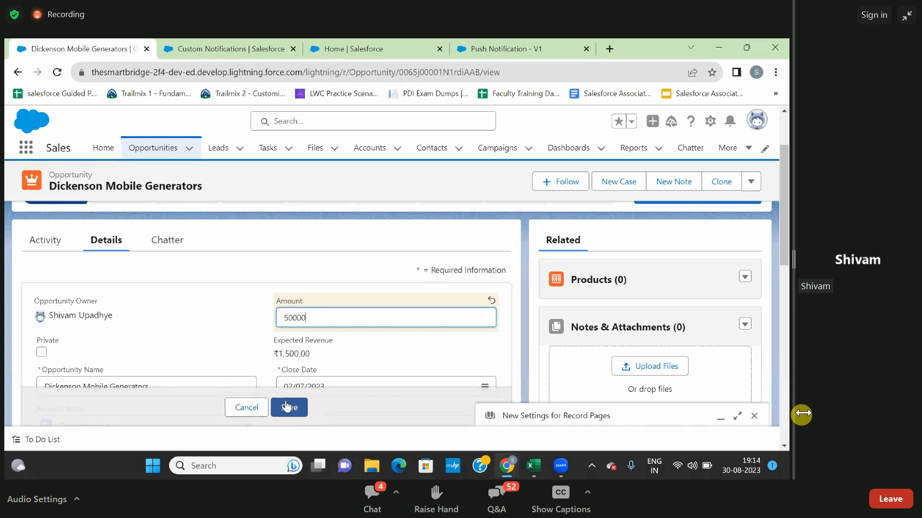
{"action": "left_click", "coordinate": [288, 408]}
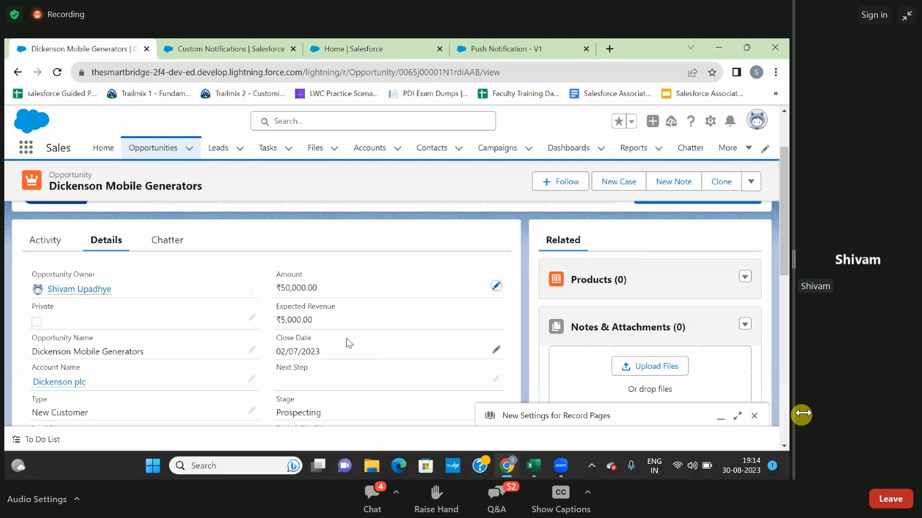
Make Perception Analysis the opportunity's current stage and open the notifications to check the flow's message.
{"action": "scroll", "coordinate": [267, 291], "scroll_direction": "up", "scroll_amount": 2}
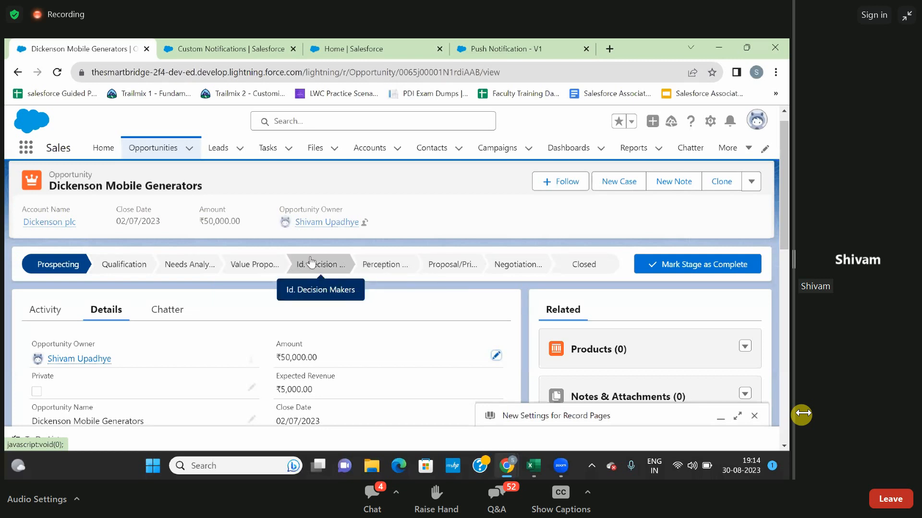
{"action": "left_click", "coordinate": [378, 266]}
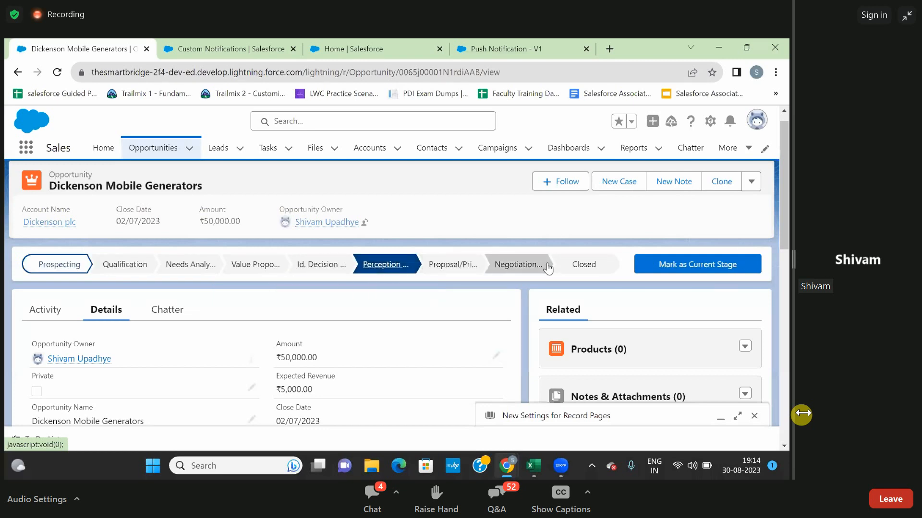
{"action": "left_click", "coordinate": [686, 265]}
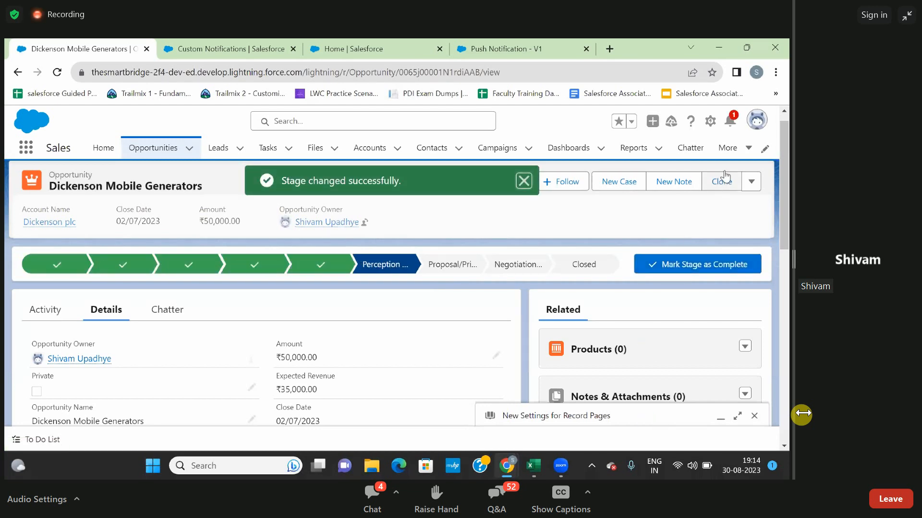
{"action": "left_click", "coordinate": [731, 122]}
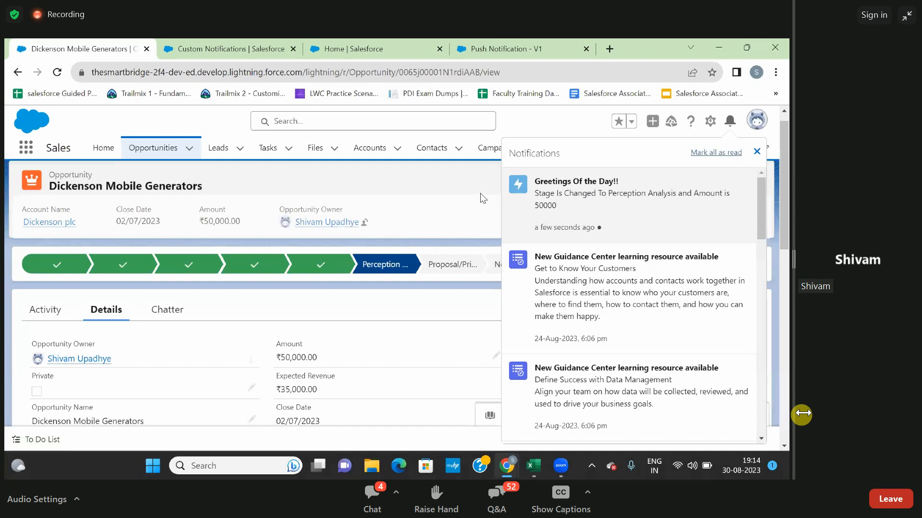
{"action": "left_click_drag", "start_coordinate": [479, 193], "coordinate": [379, 387]}
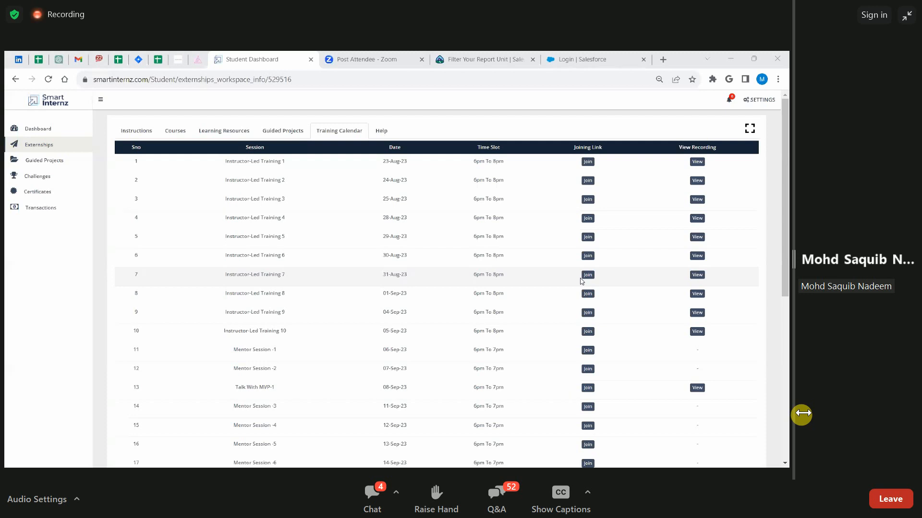
From the SmartInternz training calendar, view the Instructor-Led Training 5 recording link and open the Cohort-3 Virtual Internship Program Developer(2023) course.
{"action": "left_click", "coordinate": [697, 237]}
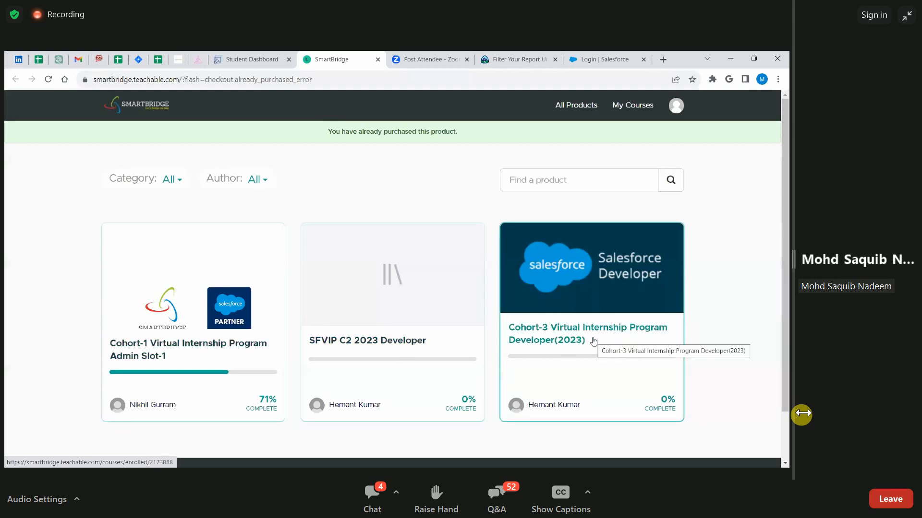
{"action": "left_click", "coordinate": [623, 340]}
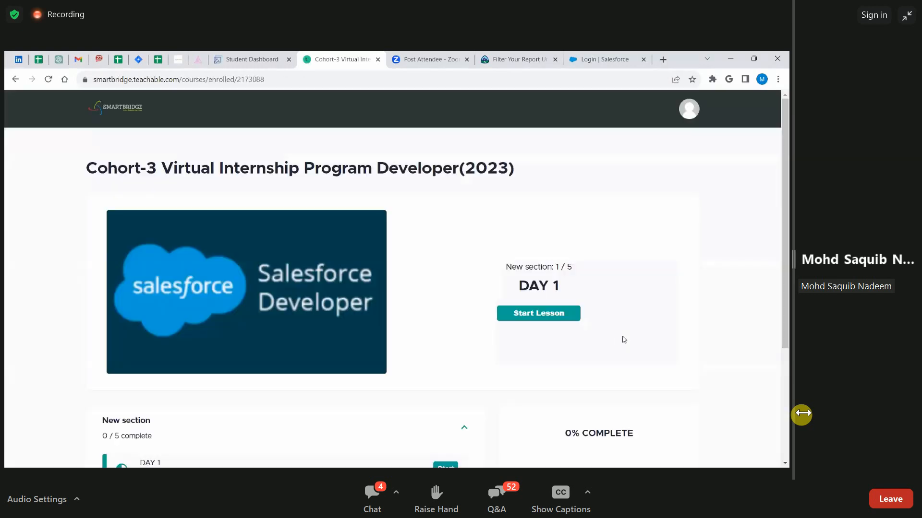
{"action": "scroll", "coordinate": [467, 325], "scroll_direction": "down", "scroll_amount": 3}
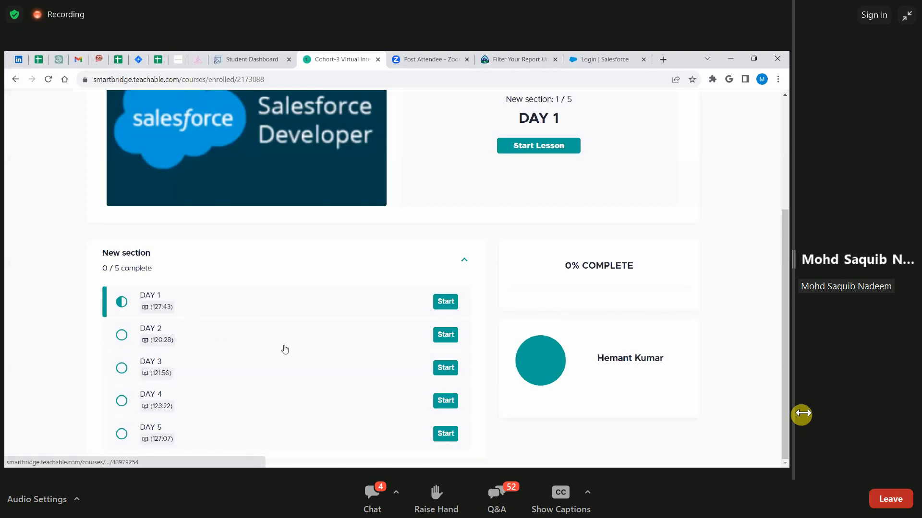
Start the DAY 1 lesson, play its video briefly and close the course page to return to the training calendar.
{"action": "left_click", "coordinate": [444, 302]}
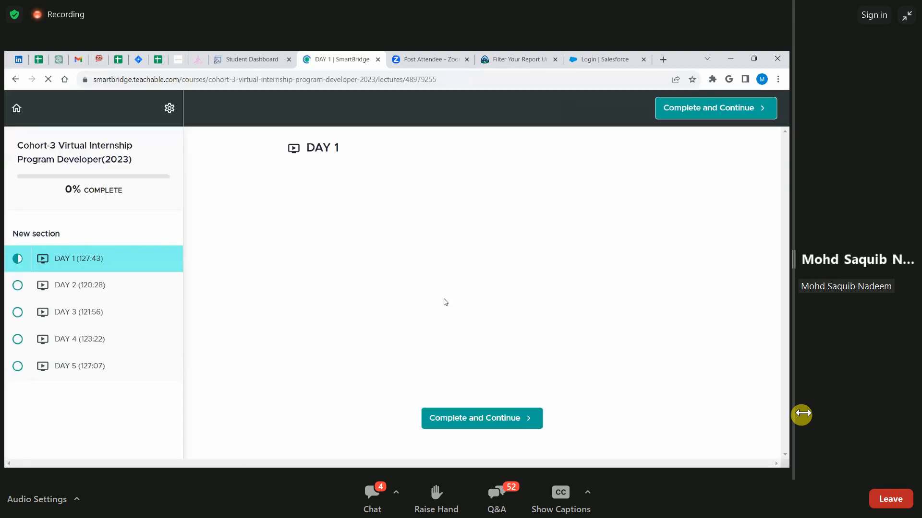
{"action": "left_click", "coordinate": [489, 286]}
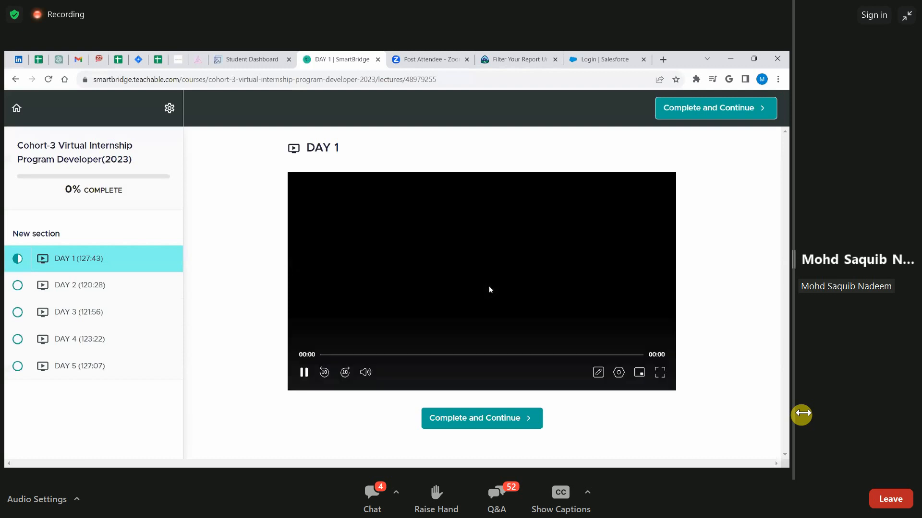
{"action": "left_click", "coordinate": [487, 286]}
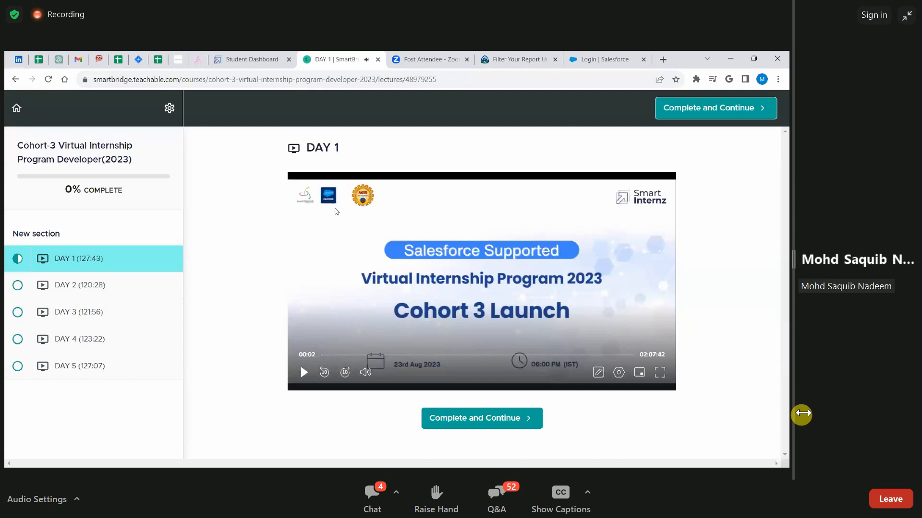
{"action": "left_click", "coordinate": [378, 60]}
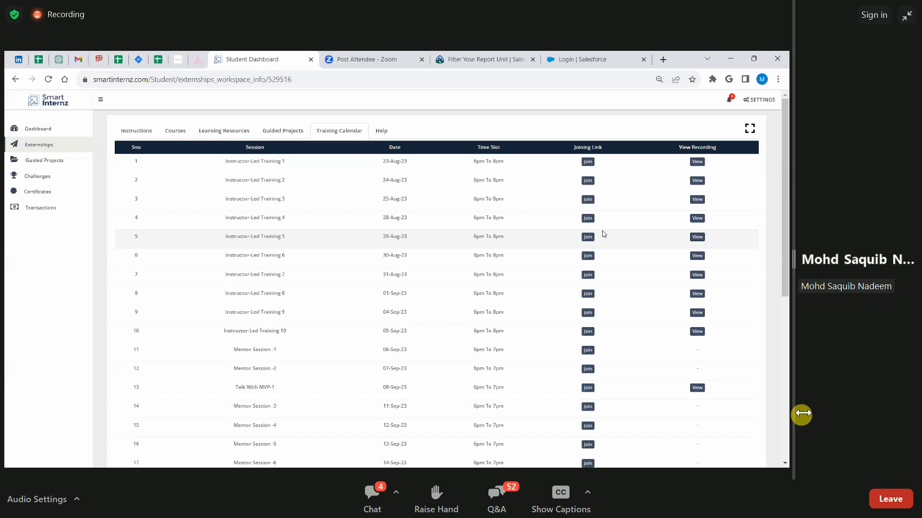
{"action": "left_click", "coordinate": [755, 100]}
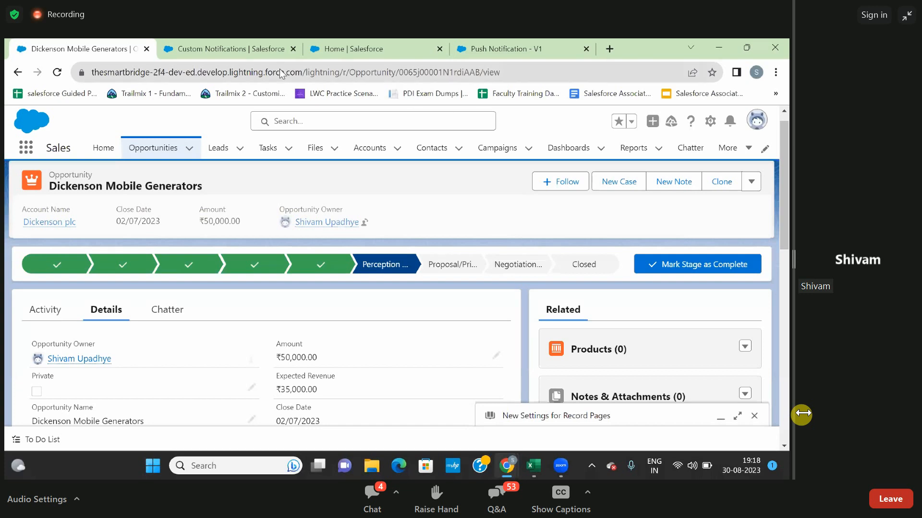
Review the custom notification type, the Flows list, the test opportunity and the Push Notification flow's canvas in Salesforce.
{"action": "left_click", "coordinate": [241, 50]}
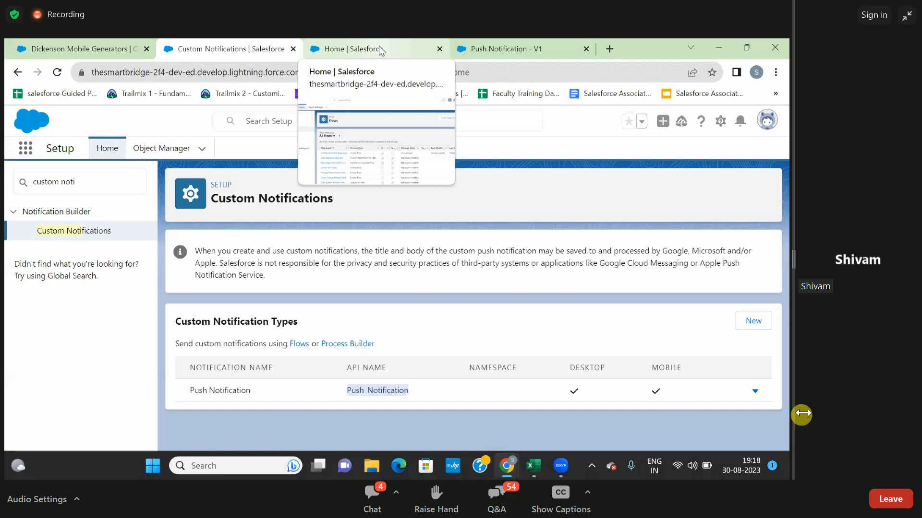
{"action": "left_click", "coordinate": [379, 45]}
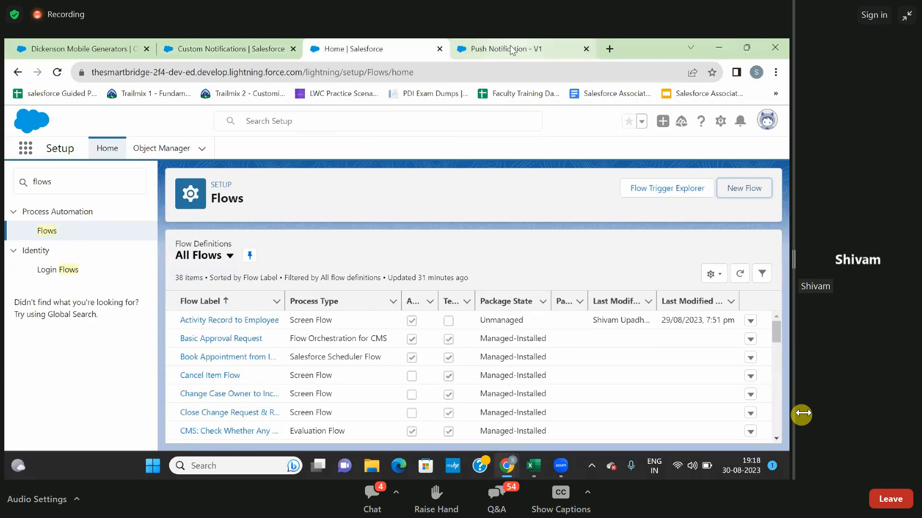
{"action": "left_click", "coordinate": [484, 42]}
{"action": "left_click", "coordinate": [382, 44]}
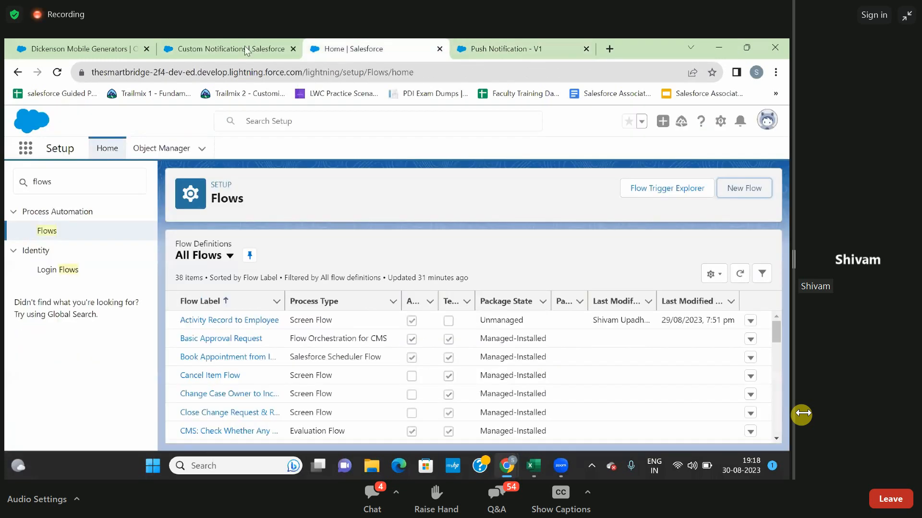
{"action": "left_click", "coordinate": [210, 48]}
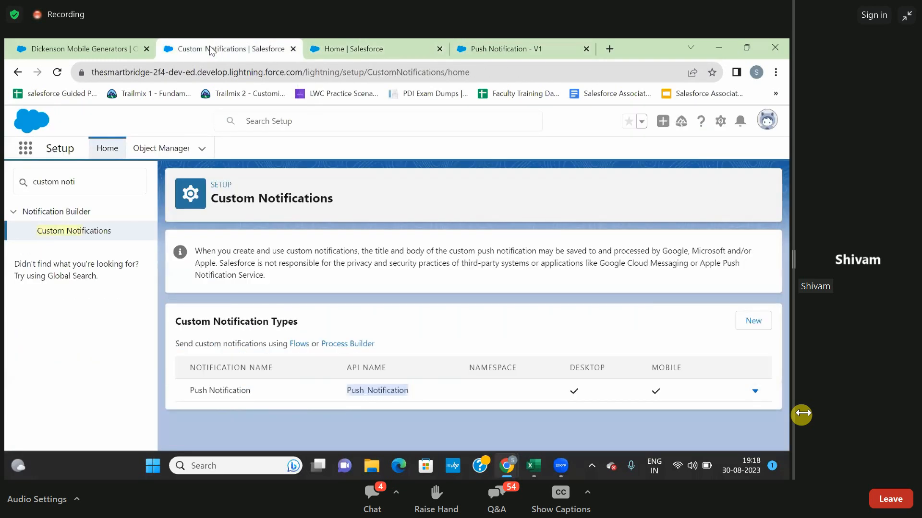
{"action": "left_click", "coordinate": [108, 45]}
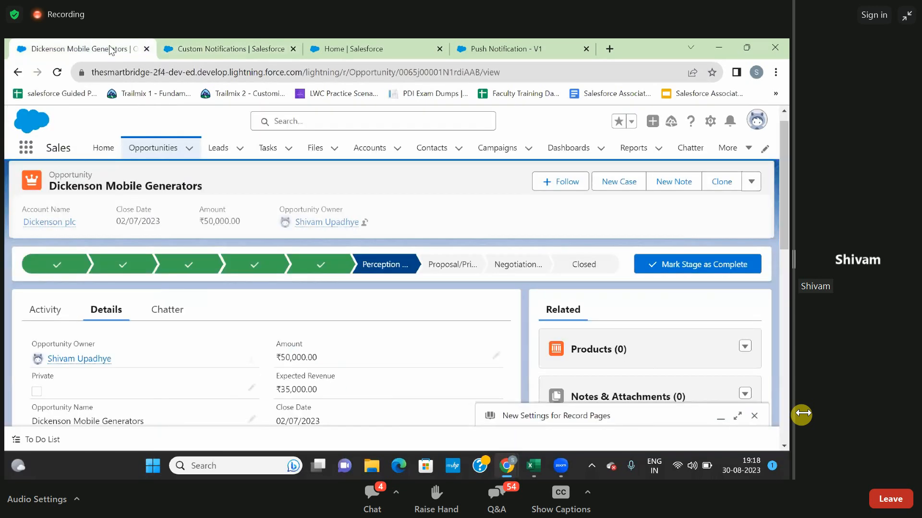
{"action": "left_click", "coordinate": [269, 46]}
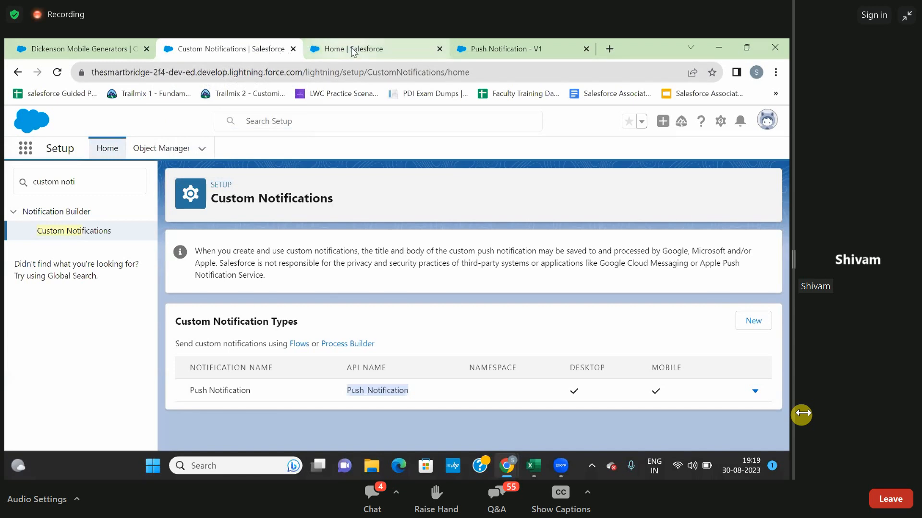
{"action": "left_click", "coordinate": [123, 48]}
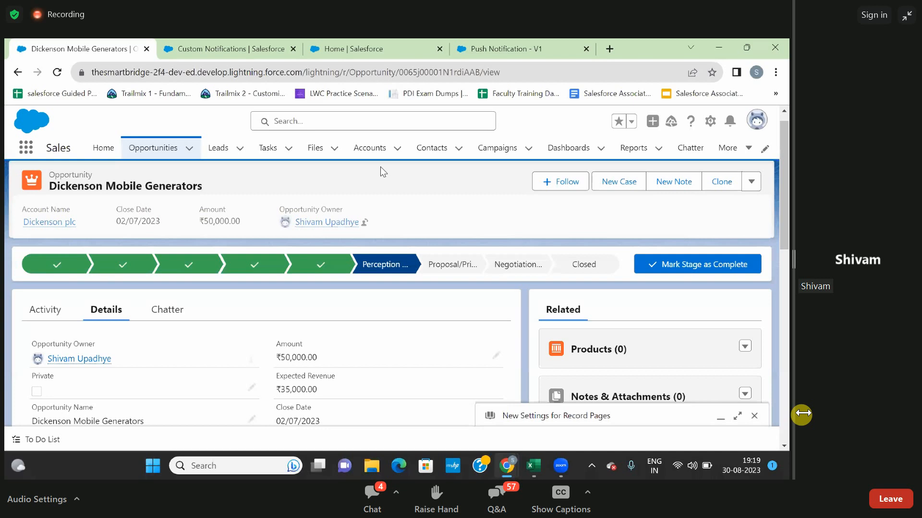
{"action": "left_click", "coordinate": [232, 44]}
{"action": "left_click", "coordinate": [368, 49]}
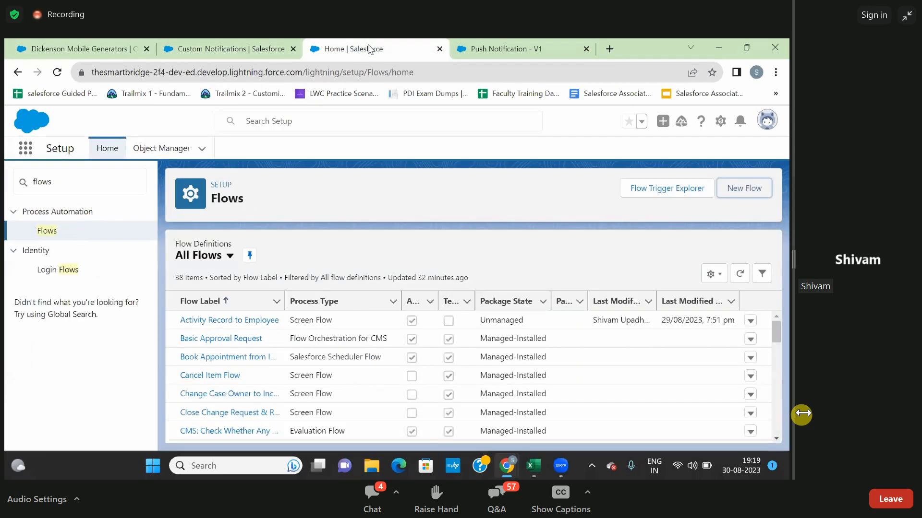
{"action": "left_click", "coordinate": [488, 48]}
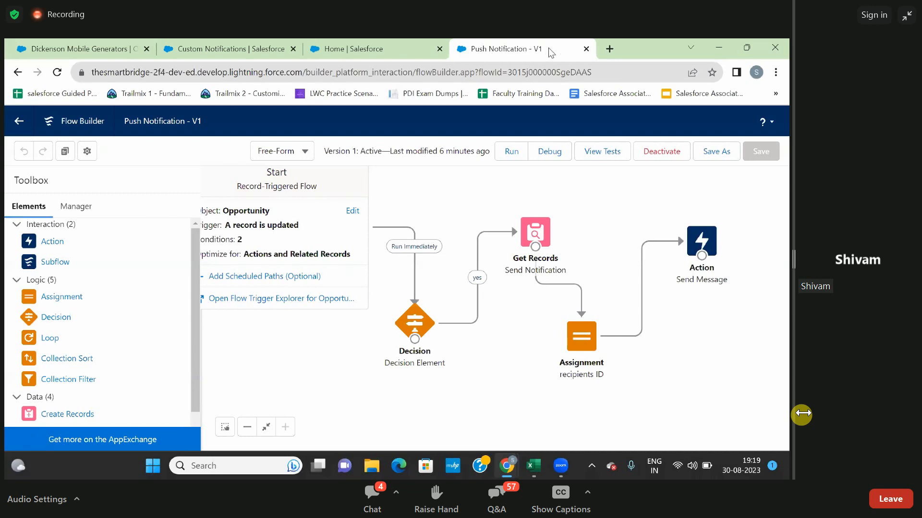
{"action": "left_click", "coordinate": [393, 41]}
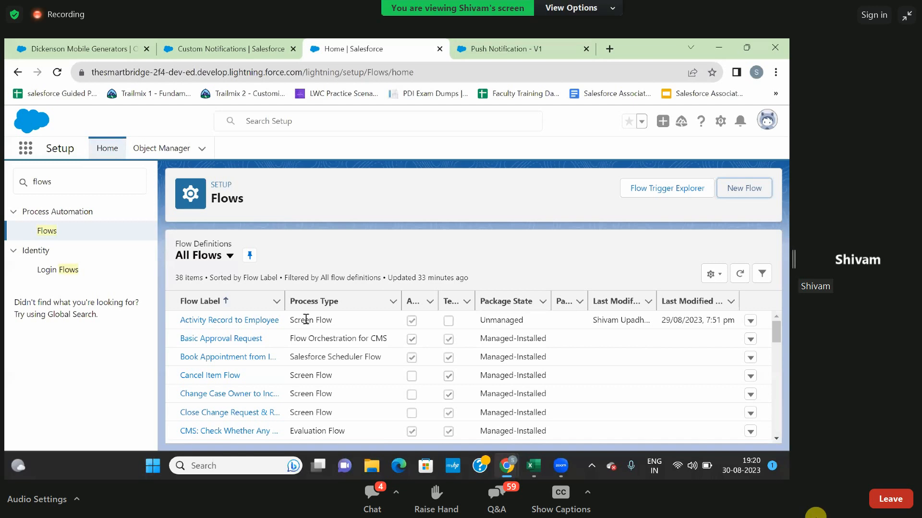
Check the Zoom webinar chat, close it and open the list of audience questions.
{"action": "left_click", "coordinate": [365, 501]}
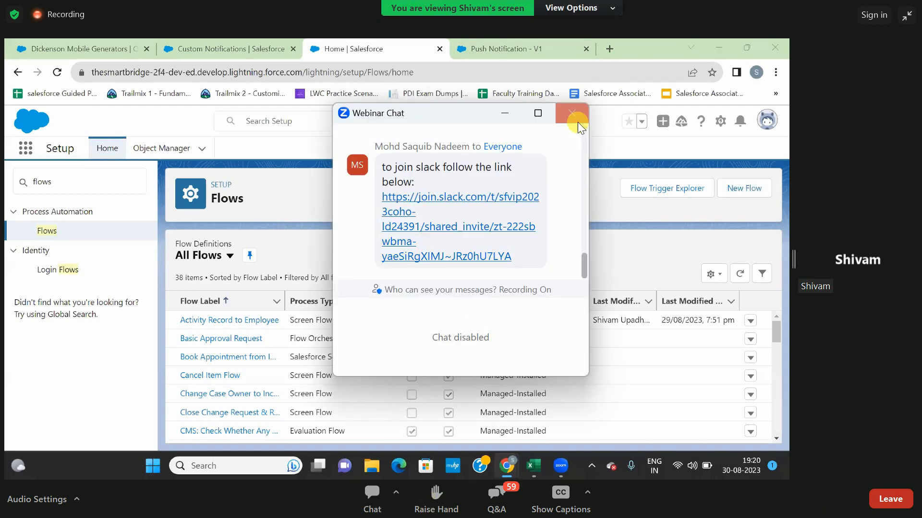
{"action": "left_click", "coordinate": [571, 111]}
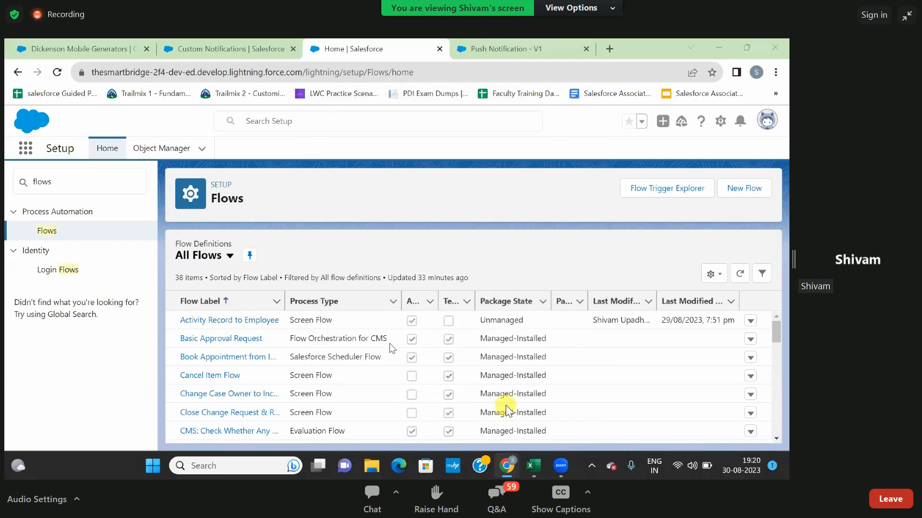
{"action": "left_click", "coordinate": [508, 489]}
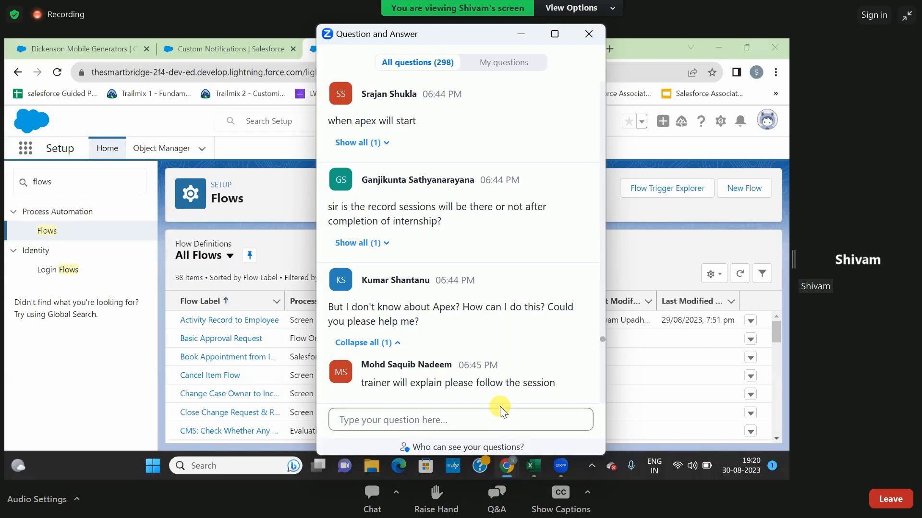
Look through the latest audience questions in the webinar Q&A, close its window and dismiss the chat notification.
{"action": "scroll", "coordinate": [500, 407], "scroll_direction": "down", "scroll_amount": 10}
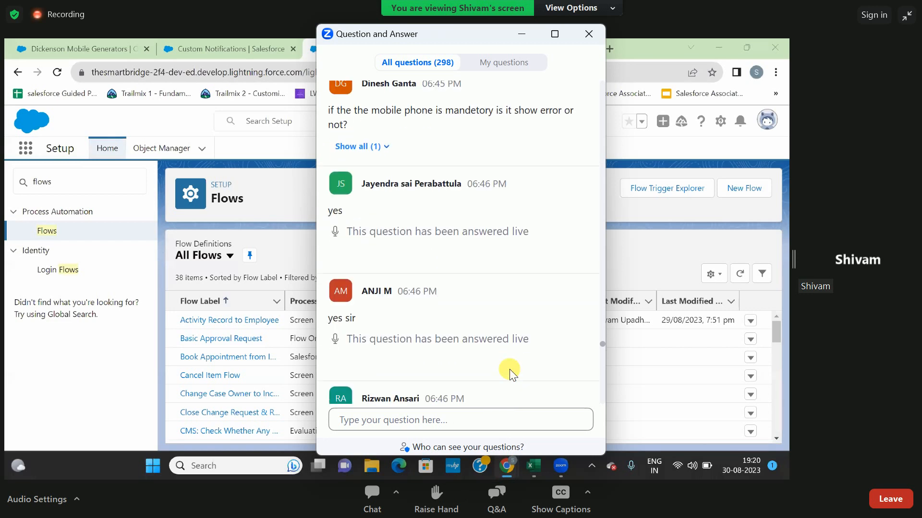
{"action": "scroll", "coordinate": [509, 374], "scroll_direction": "down", "scroll_amount": 15}
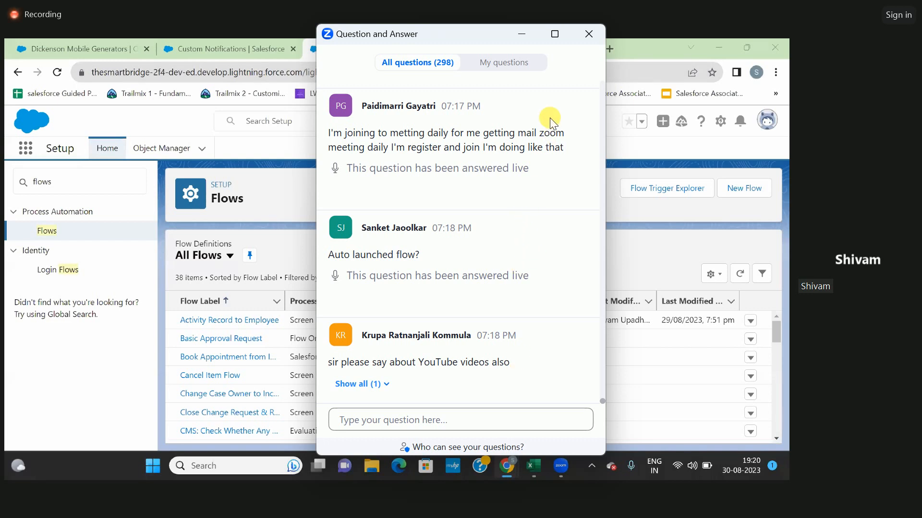
{"action": "left_click", "coordinate": [583, 40]}
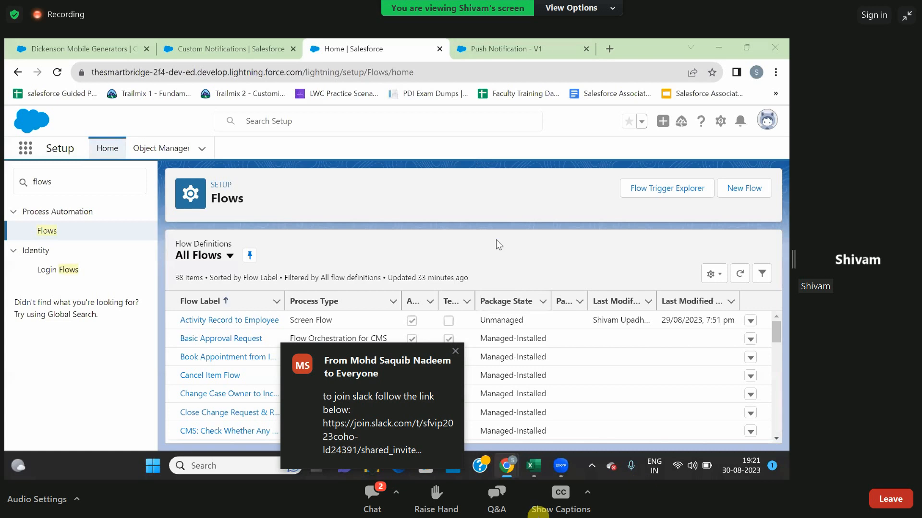
{"action": "left_click", "coordinate": [455, 351]}
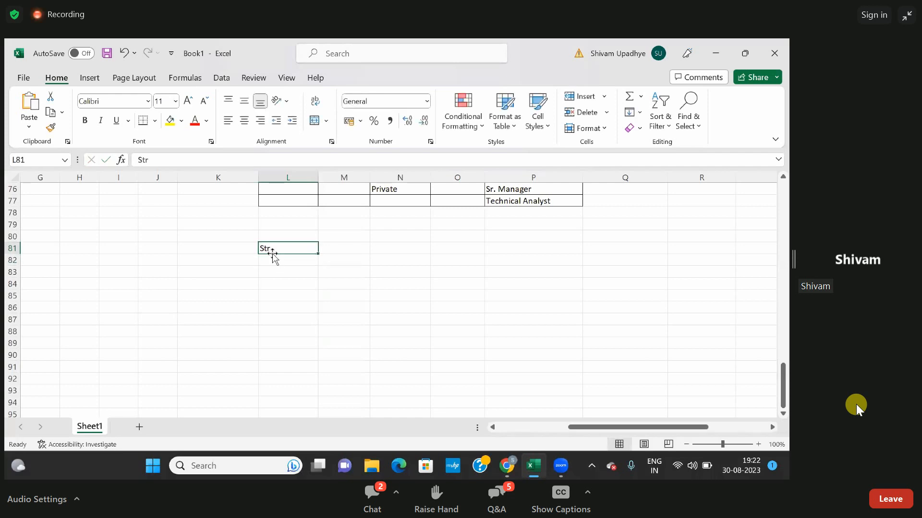
In the Excel workbook Book1, clear cell L81 and enter "Opps" in cell I81.
{"action": "key", "text": "Delete"}
{"action": "left_click", "coordinate": [118, 251]}
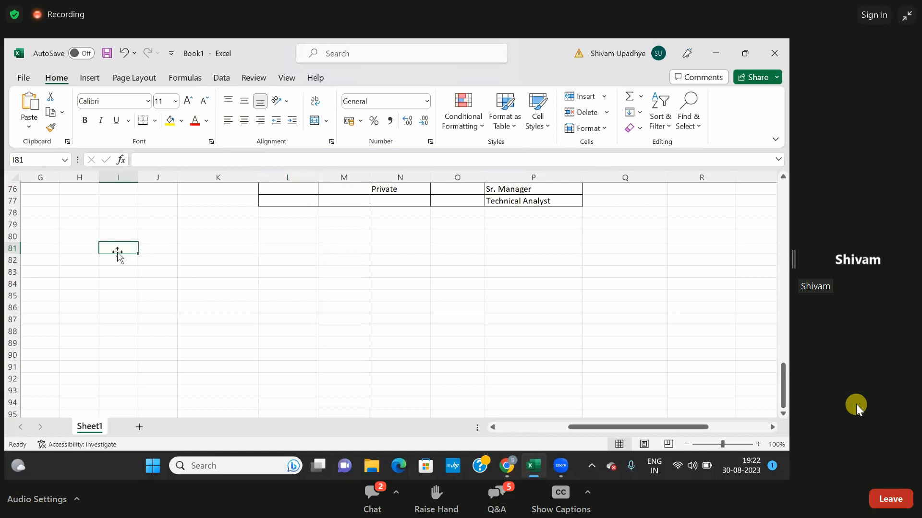
{"action": "type", "text": "Opps"}
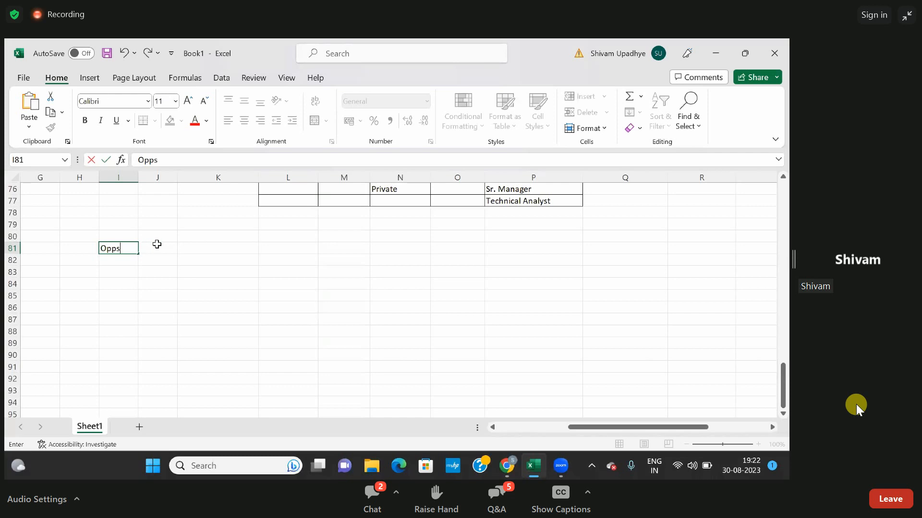
{"action": "left_click", "coordinate": [202, 251]}
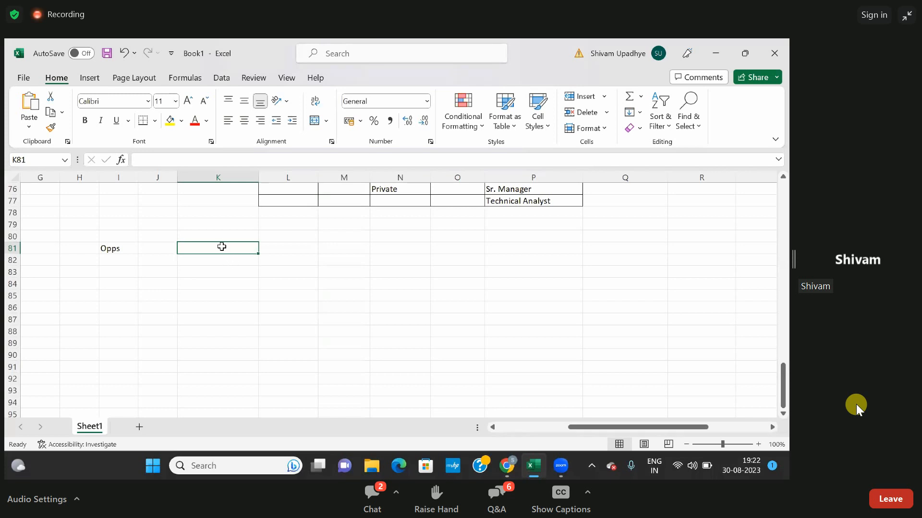
Enter the text "Object Oriented Programmin Language" in cell K81.
{"action": "type", "text": "Objecvt"}
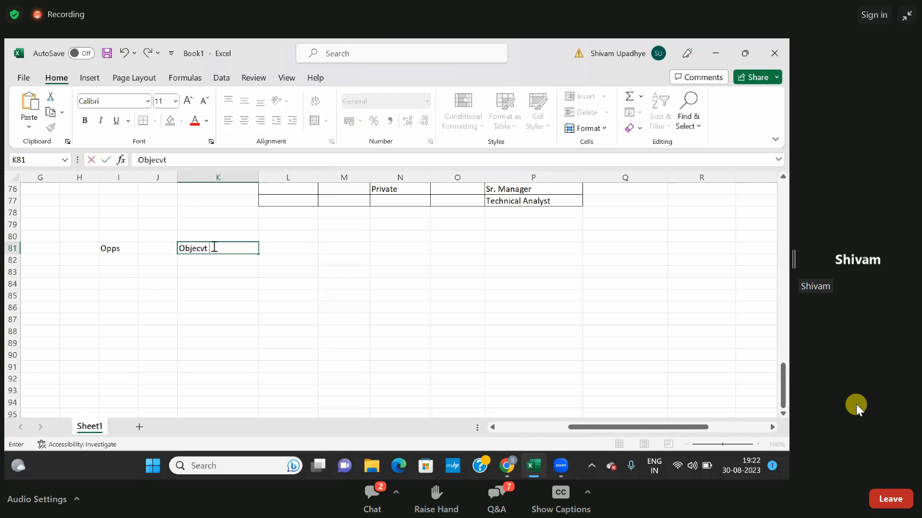
{"action": "key", "text": "BackSpace"}
{"action": "key", "text": "BackSpace"}
{"action": "type", "text": "t Orien"}
{"action": "type", "text": "d"}
{"action": "key", "text": "BackSpace"}
{"action": "type", "text": "ted Progr"}
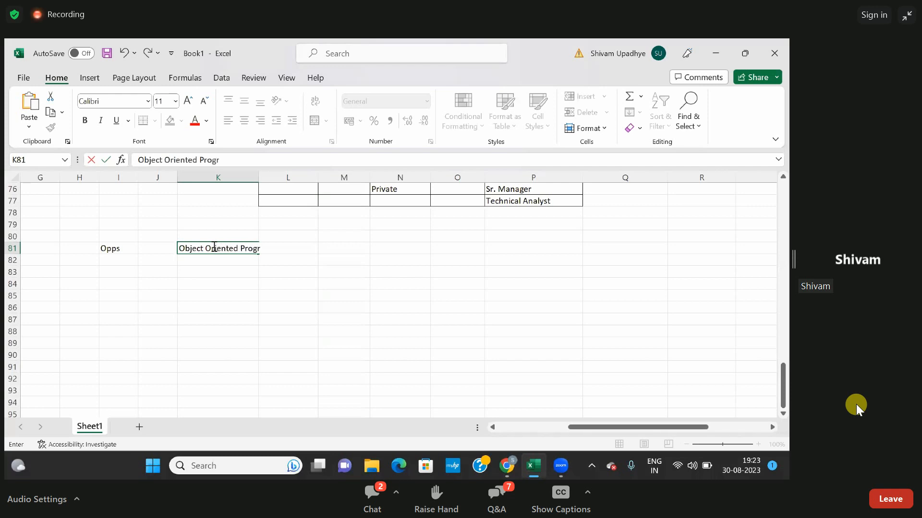
{"action": "type", "text": "ammin Languag"}
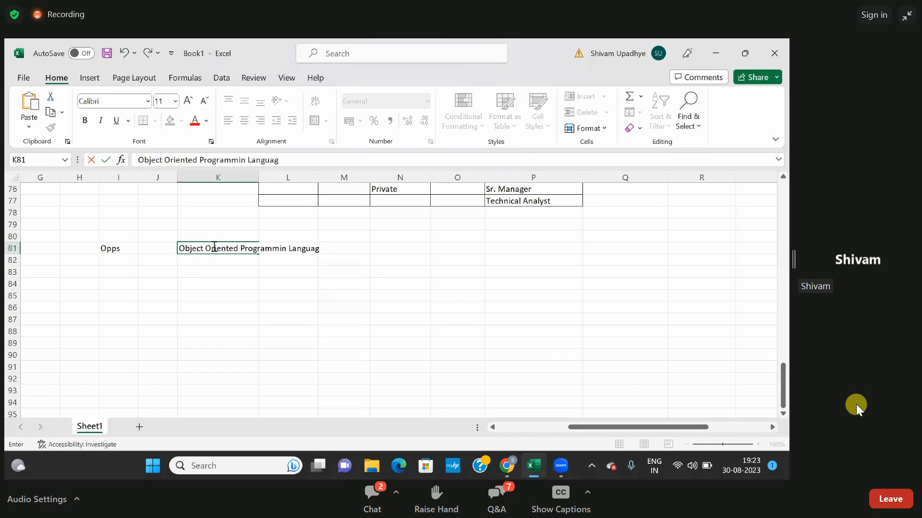
{"action": "key", "text": "Return"}
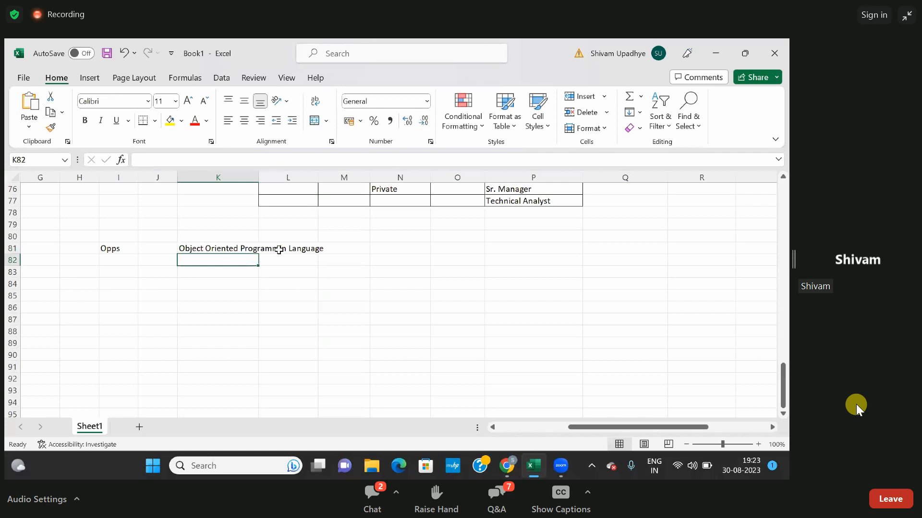
Fit column K to its text and correct "Programmin" to "Programming" in cell K81.
{"action": "left_click", "coordinate": [279, 250]}
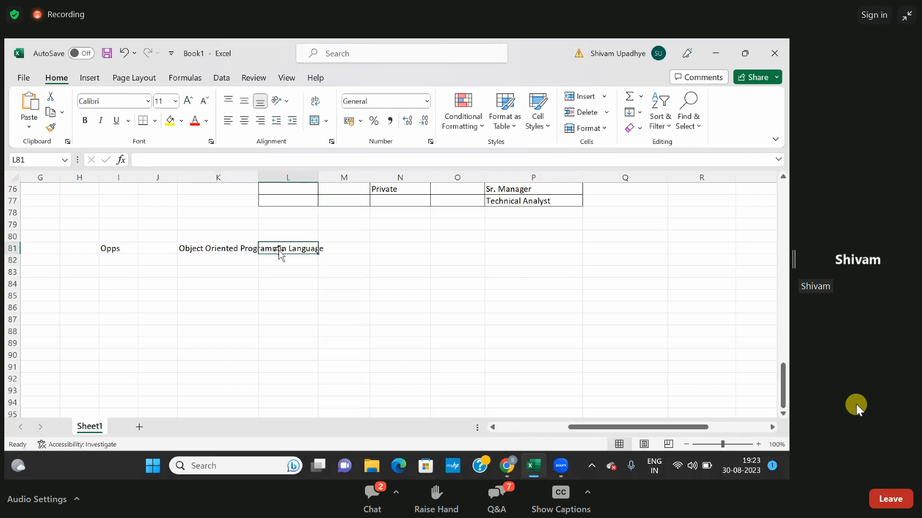
{"action": "double_click", "coordinate": [259, 178]}
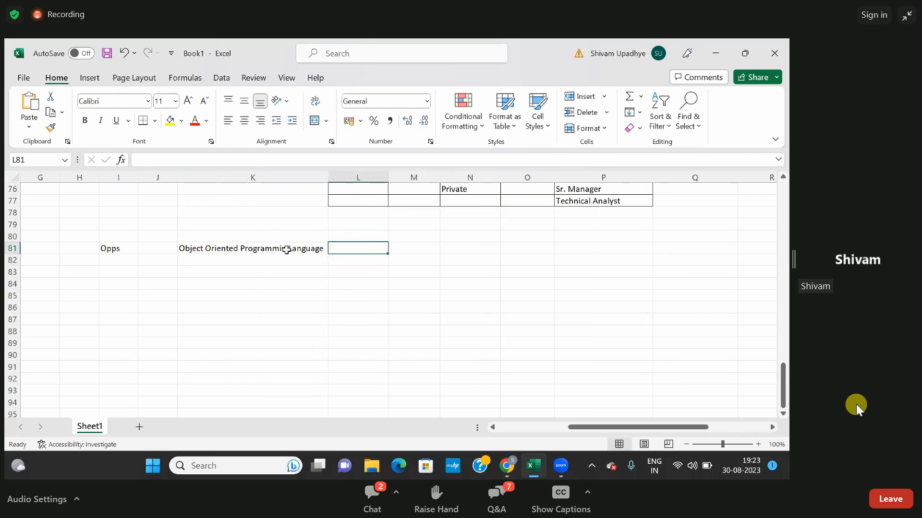
{"action": "double_click", "coordinate": [286, 250]}
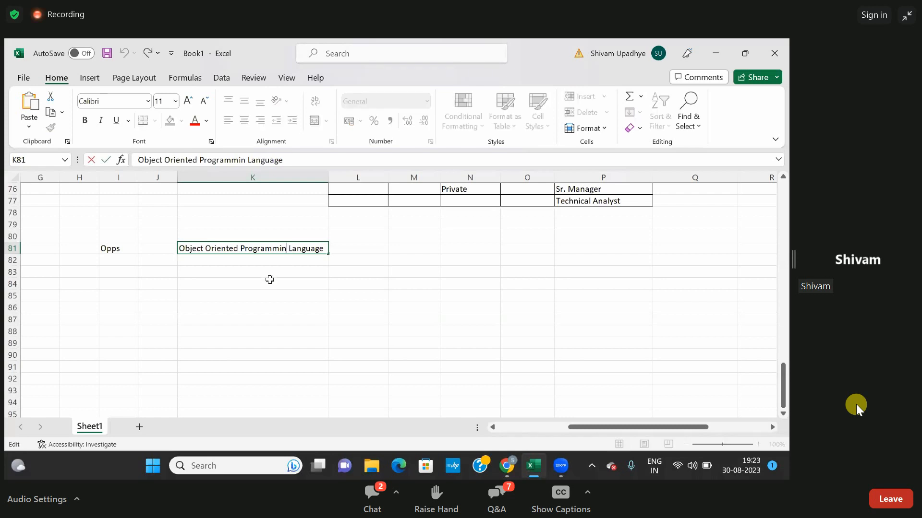
{"action": "type", "text": "g"}
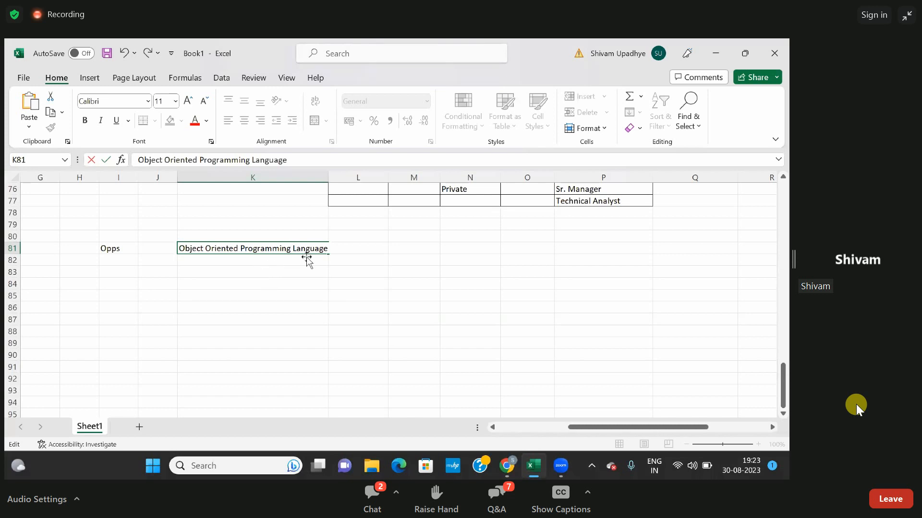
Enter "Class + Object" in cell M81.
{"action": "left_click", "coordinate": [404, 249]}
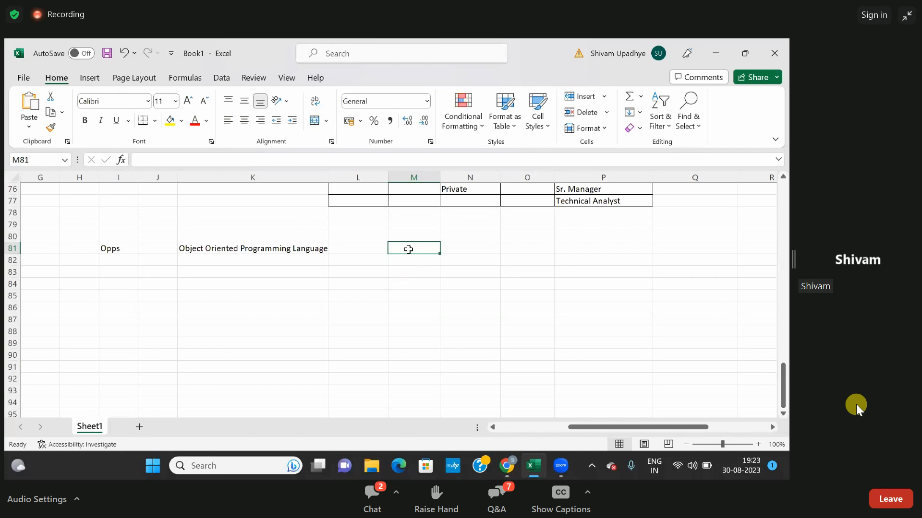
{"action": "type", "text": "Cl"}
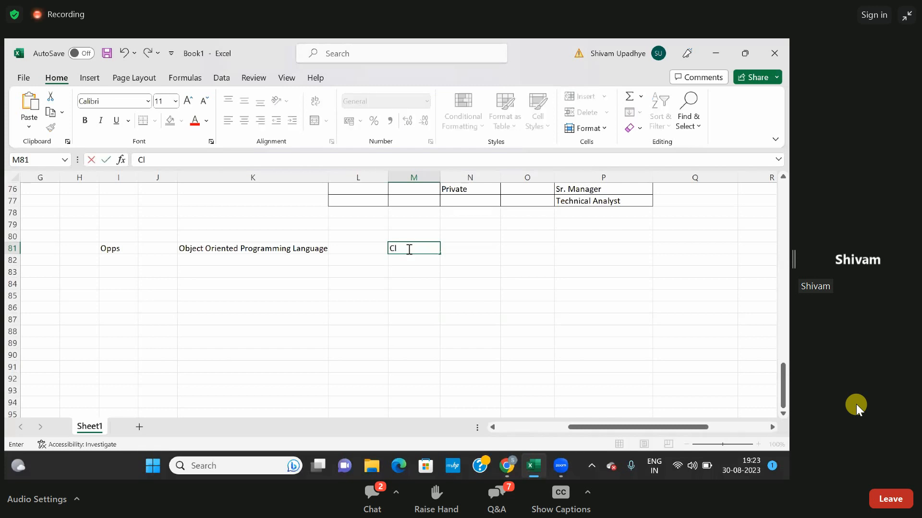
{"action": "type", "text": "ass + Object"}
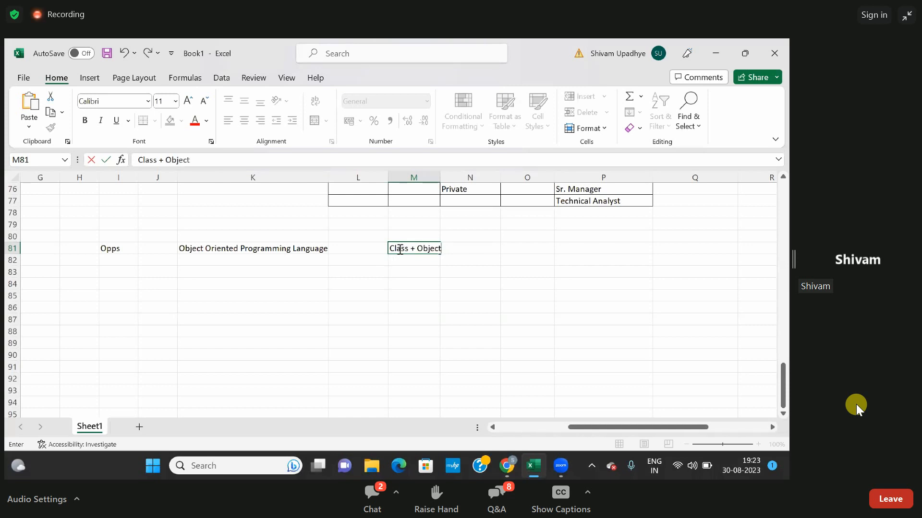
Copy the word "Class" from cell M81 into L84 and enter "Objects" beside it in M84.
{"action": "double_click", "coordinate": [401, 248]}
{"action": "key", "text": "ctrl+c"}
{"action": "left_click", "coordinate": [370, 283]}
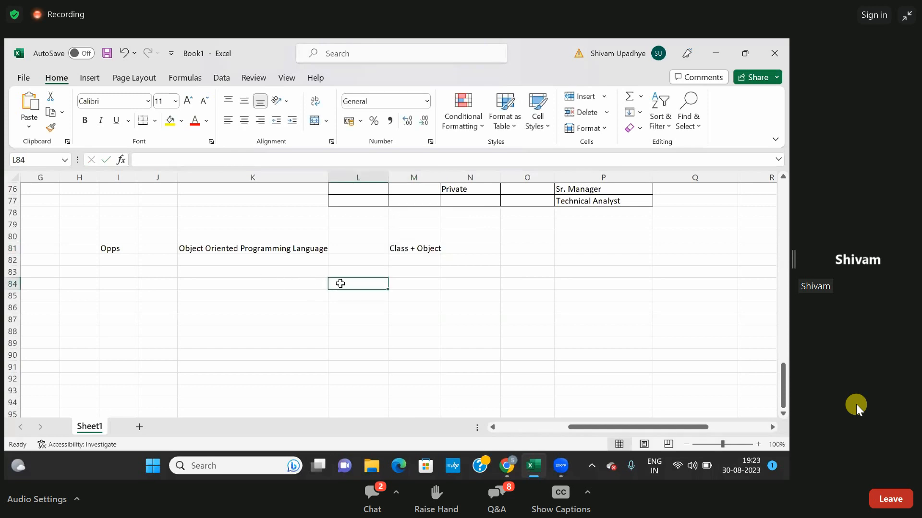
{"action": "key", "text": "ctrl+v"}
{"action": "left_click", "coordinate": [399, 283]}
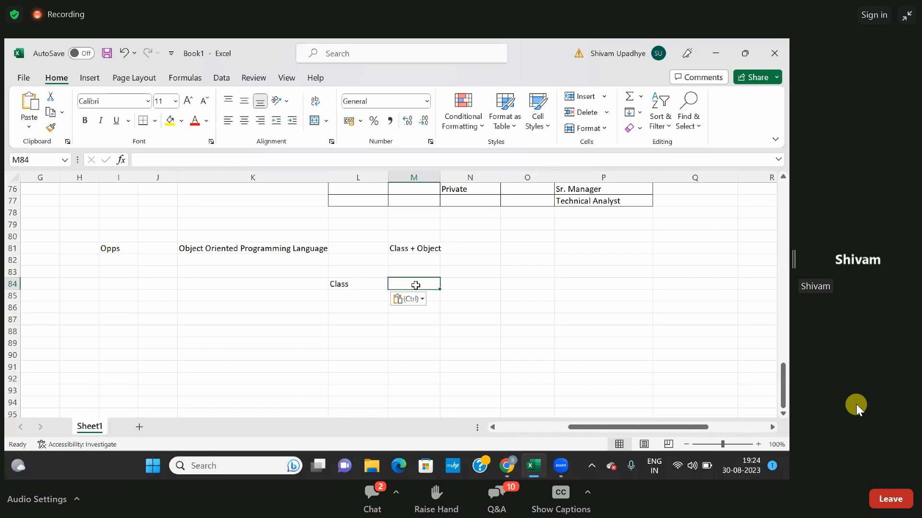
{"action": "type", "text": "O"}
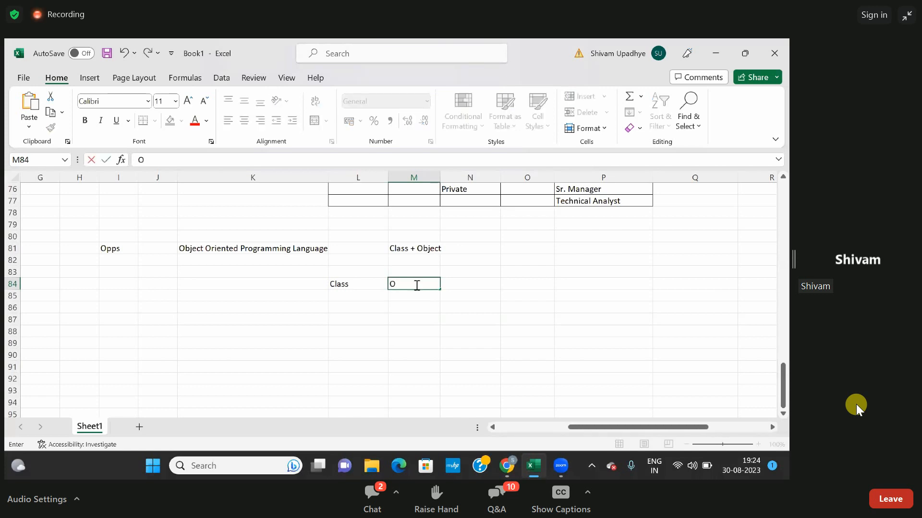
{"action": "type", "text": "bjects"}
Enter the label "Object" in cell L83, above the Class label.
{"action": "left_click", "coordinate": [344, 272]}
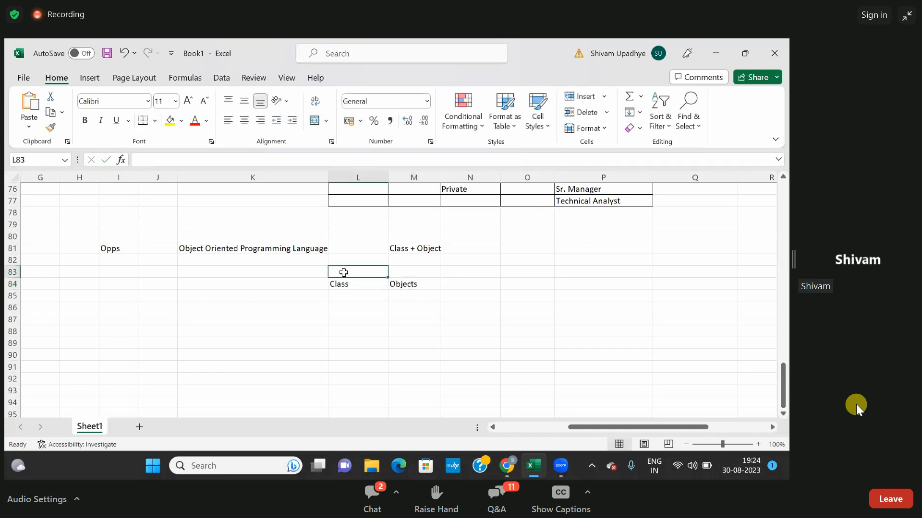
{"action": "type", "text": "Object"}
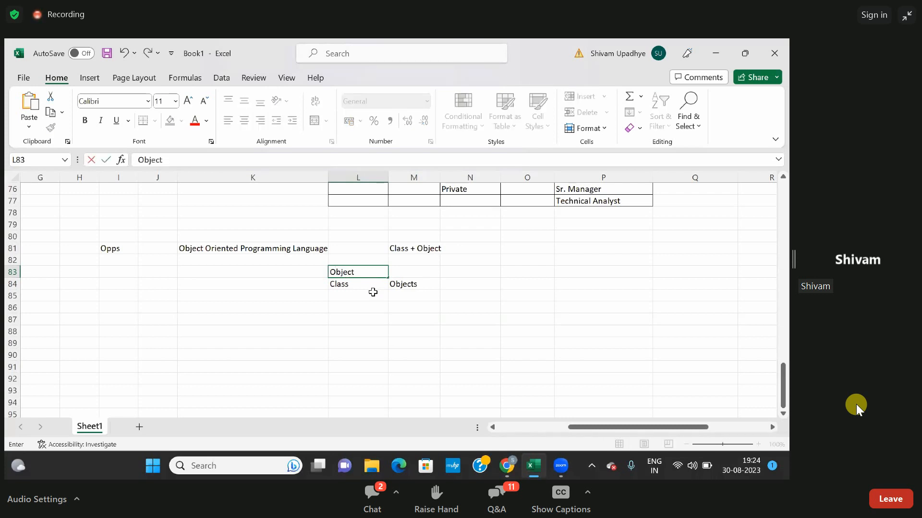
{"action": "left_click_drag", "start_coordinate": [373, 293], "coordinate": [398, 272]}
Enter "Real Time Entity" in cell M83 and fit column M to that text.
{"action": "left_click", "coordinate": [399, 273]}
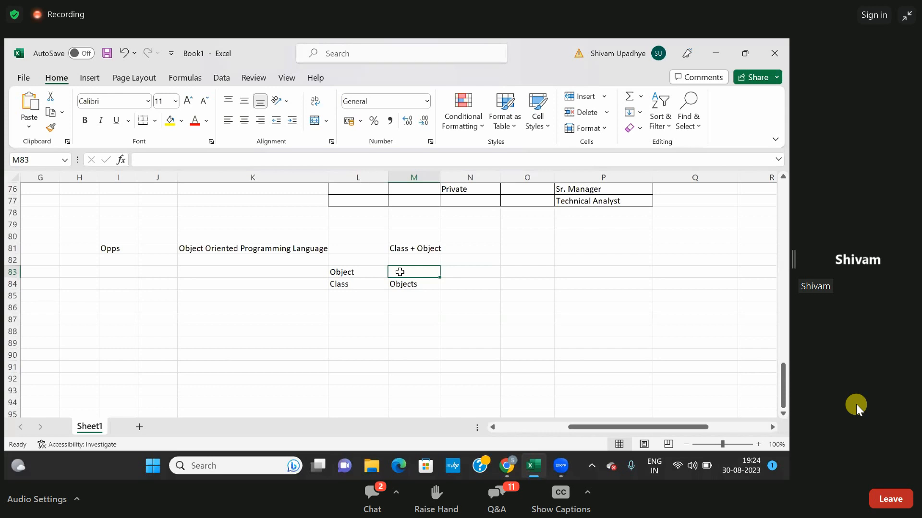
{"action": "type", "text": "Real Time Entity"}
{"action": "left_click", "coordinate": [429, 292]}
{"action": "left_click", "coordinate": [421, 271]}
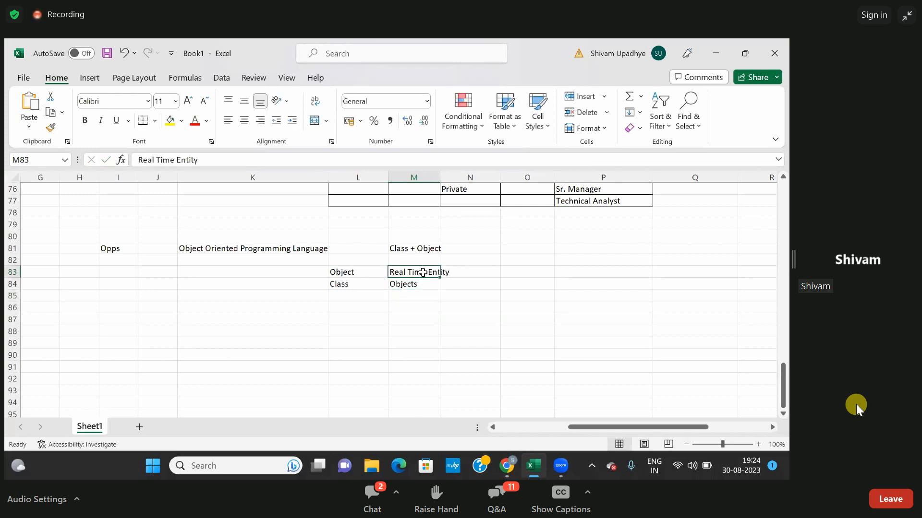
{"action": "double_click", "coordinate": [441, 177]}
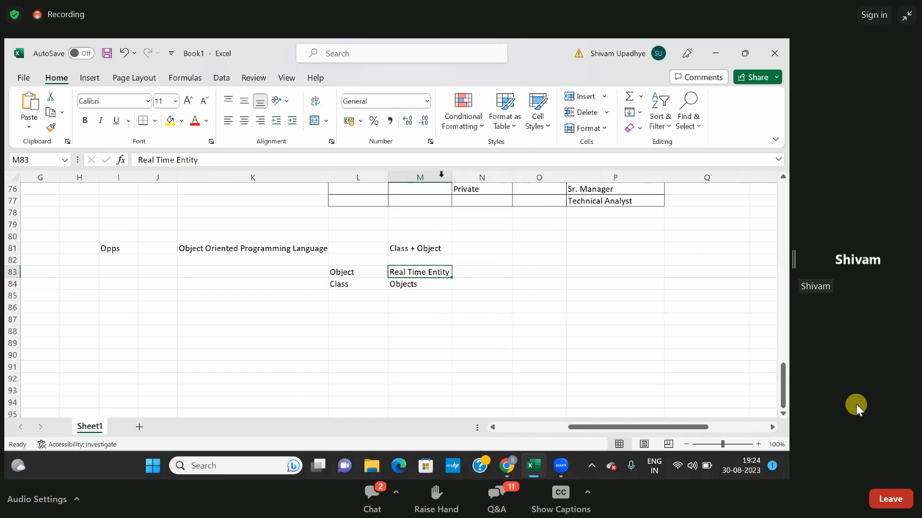
Extend the text in cell M84 to read "Objects -->Properties & Behaviour".
{"action": "left_click", "coordinate": [343, 286]}
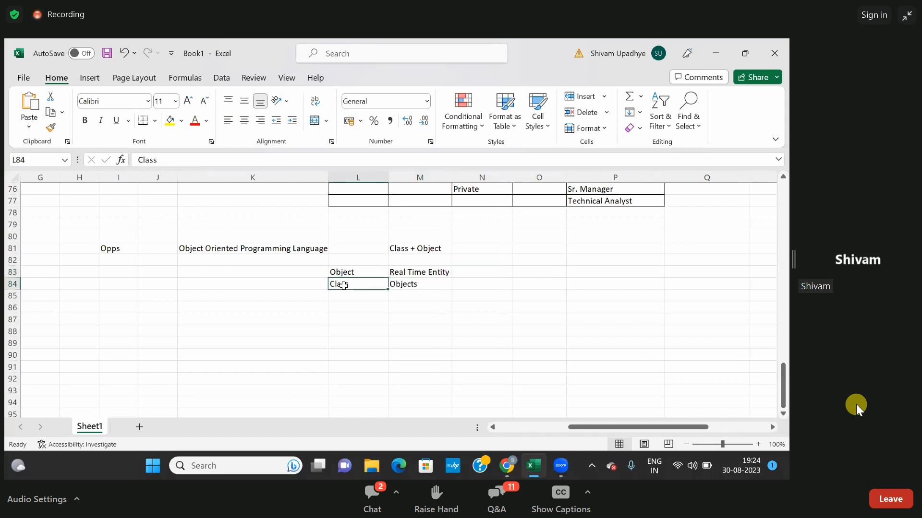
{"action": "left_click", "coordinate": [404, 284]}
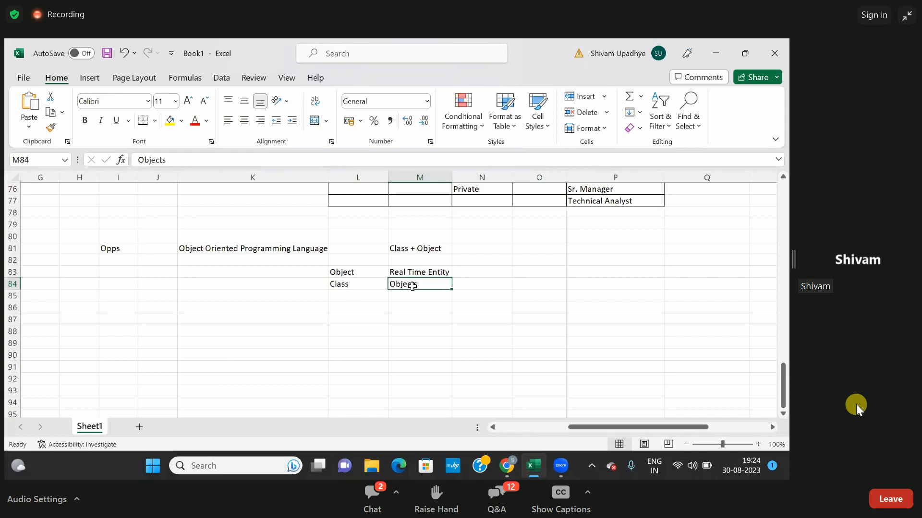
{"action": "double_click", "coordinate": [413, 285]}
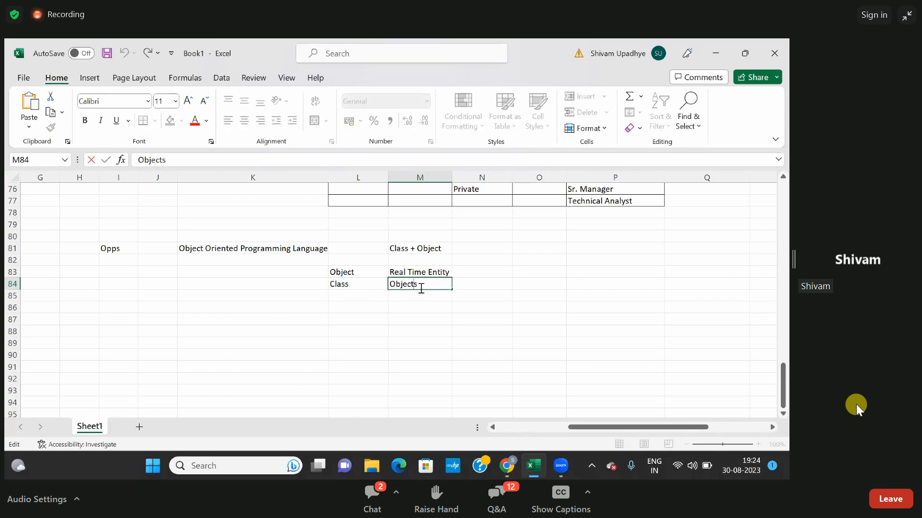
{"action": "type", "text": "-->"}
{"action": "type", "text": "Propertie"}
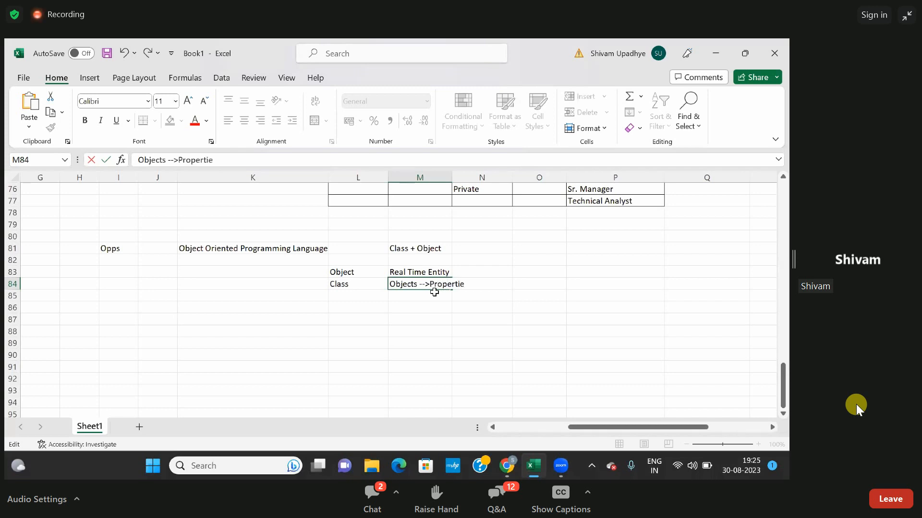
{"action": "type", "text": "s & Behaviour"}
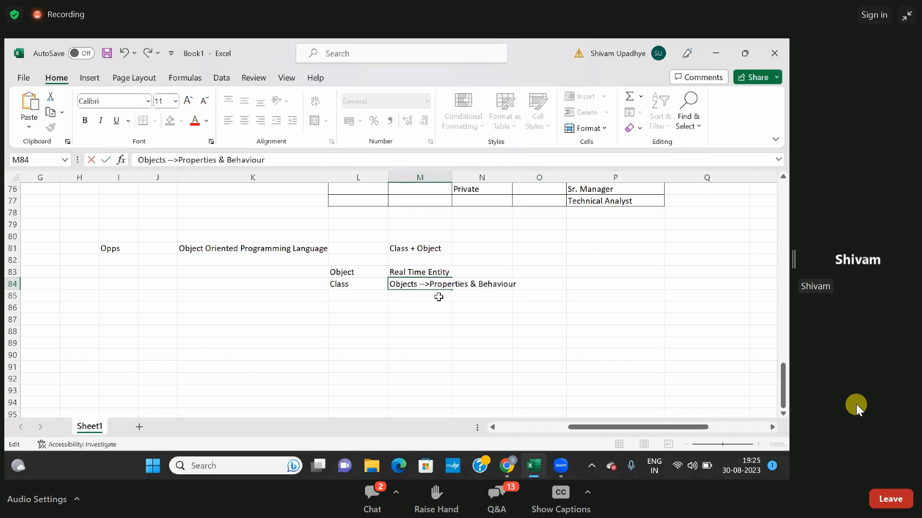
{"action": "key", "text": "Return"}
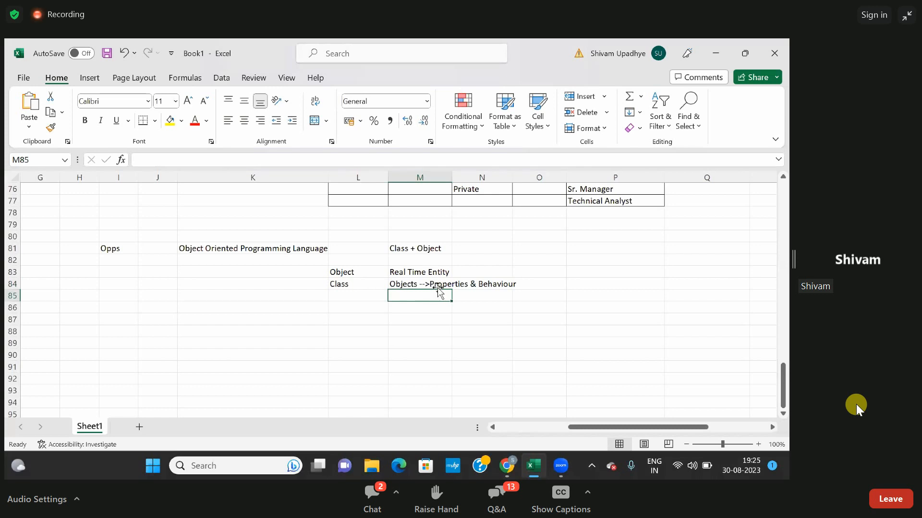
{"action": "left_click", "coordinate": [439, 284]}
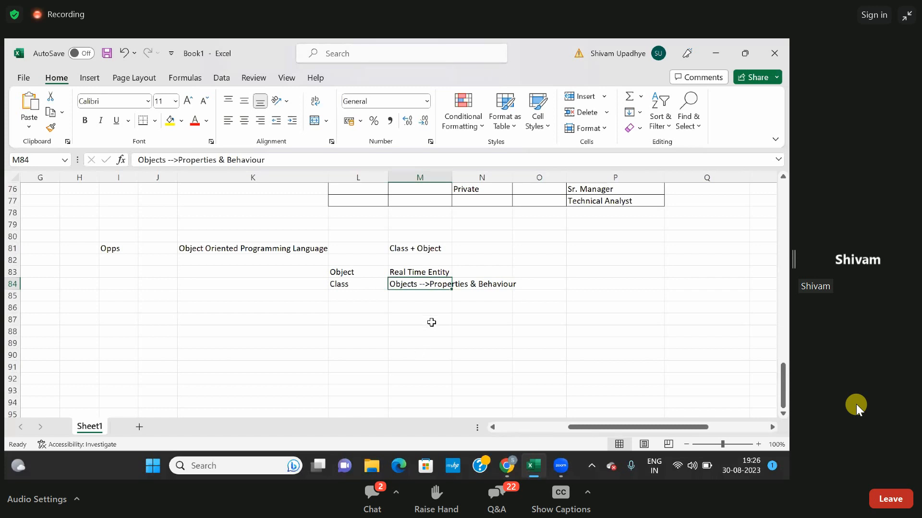
Open a blank Notepad document and enlarge its window to full screen.
{"action": "left_click", "coordinate": [215, 469]}
{"action": "type", "text": "note"}
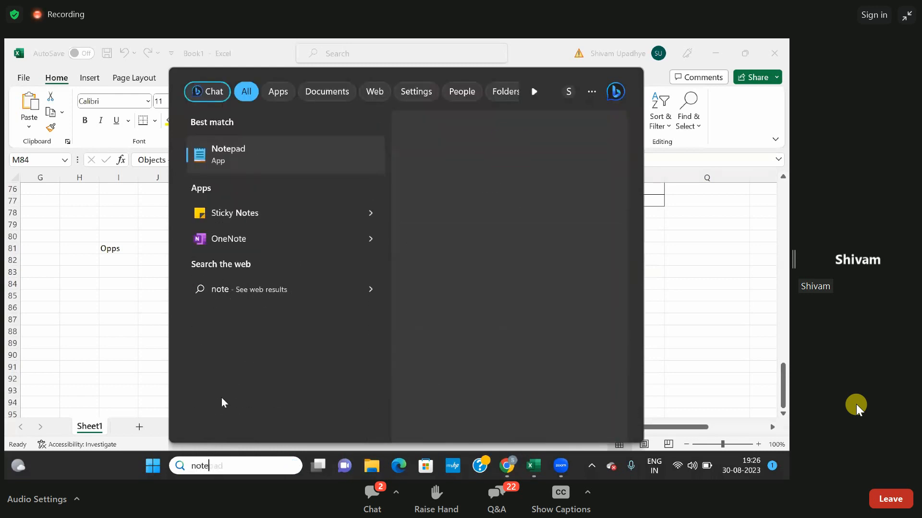
{"action": "left_click", "coordinate": [249, 162]}
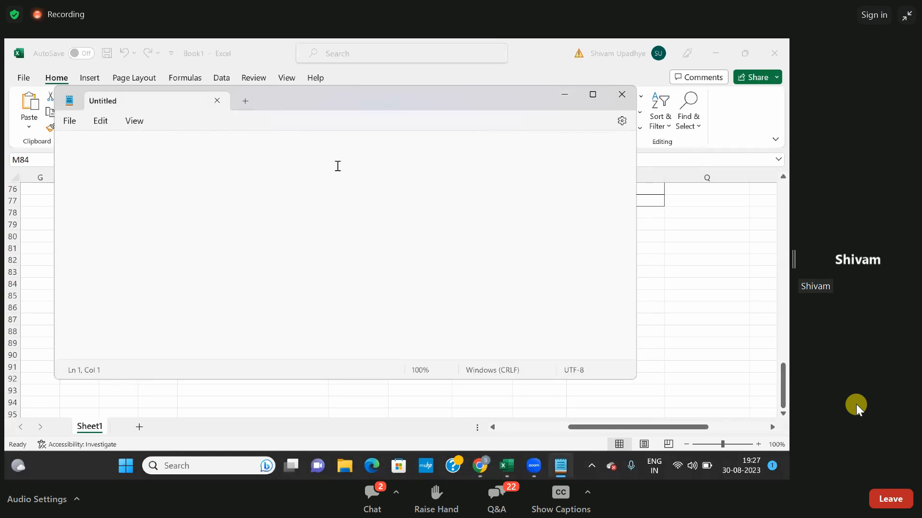
{"action": "left_click", "coordinate": [594, 97]}
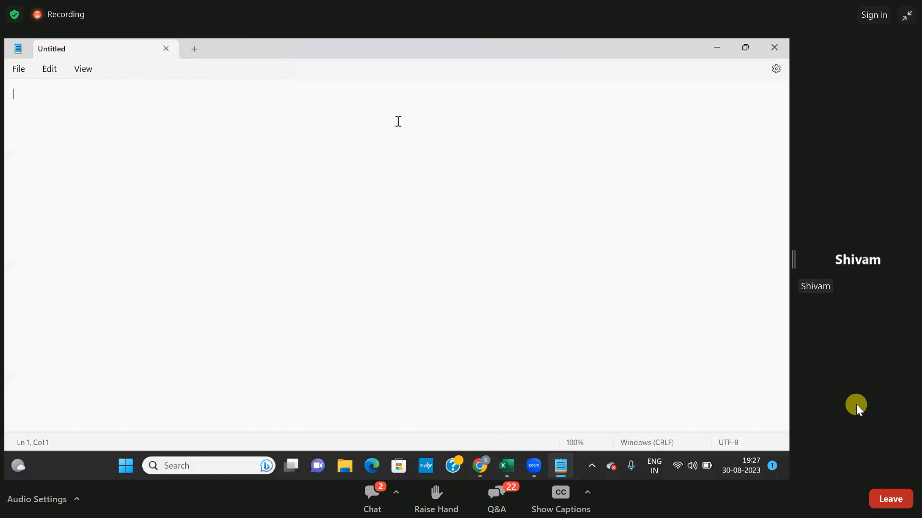
Write the class declaration "Class Animal" with its opening and closing braces on separate lines.
{"action": "type", "text": "Class"}
{"action": "type", "text": "--"}
{"action": "type", "text": ">"}
{"action": "key", "text": "BackSpace"}
{"action": "key", "text": "BackSpace"}
{"action": "key", "text": "BackSpace"}
{"action": "key", "text": "BackSpace"}
{"action": "type", "text": "Animal"}
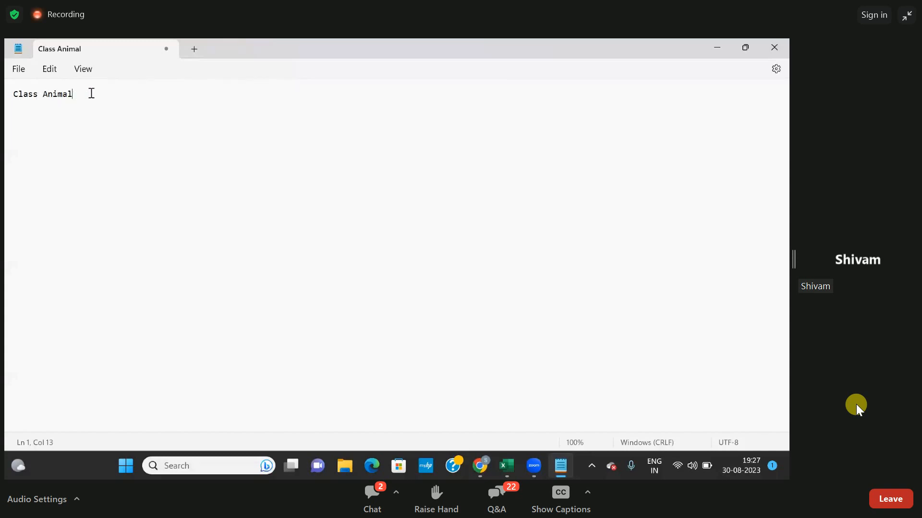
{"action": "type", "text": "{}"}
{"action": "key", "text": "Return"}
{"action": "key", "text": "Return"}
Add a "void eat" method with its own pair of braces inside the Animal class.
{"action": "left_click", "coordinate": [22, 103]}
{"action": "type", "text": "void"}
{"action": "type", "text": "eat"}
{"action": "left_click_drag", "start_coordinate": [34, 105], "coordinate": [15, 108]}
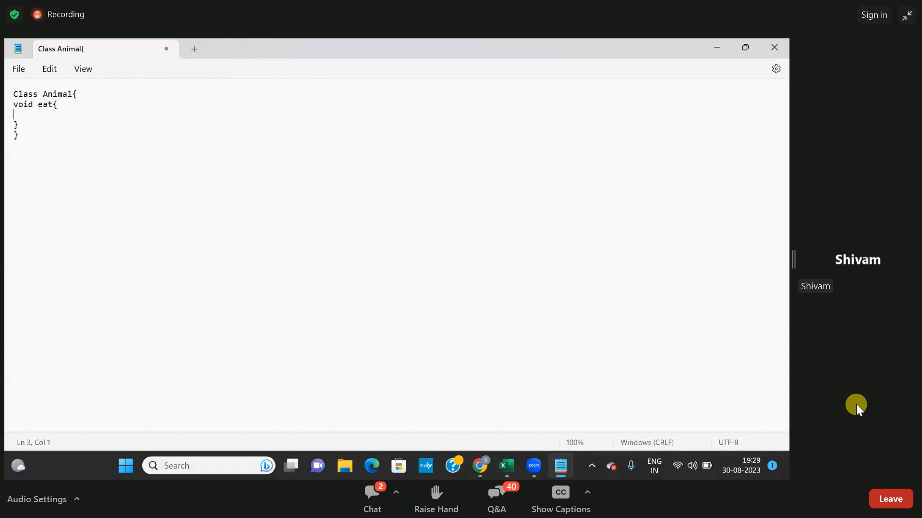
Write the statement "system.out.println(Eating)" inside the eat method, and highlight the class and method names.
{"action": "type", "text": "system.out.println("}
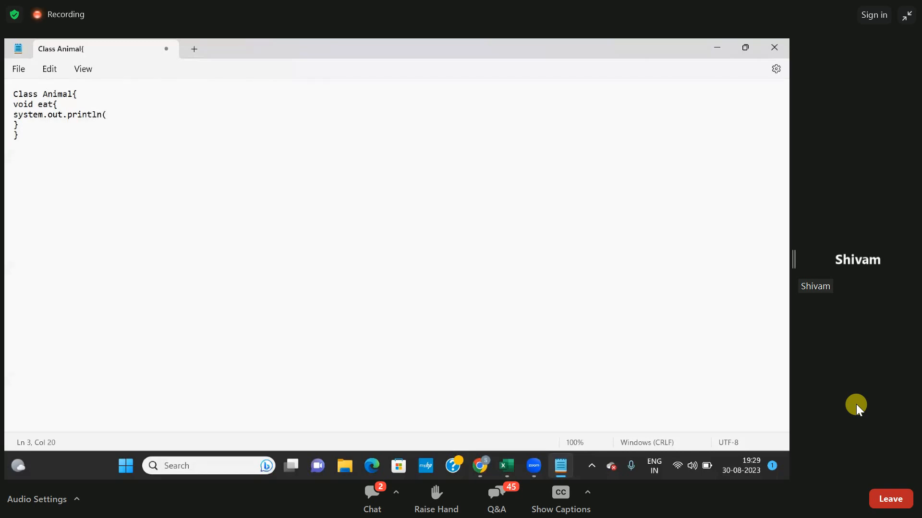
{"action": "type", "text": ")"}
{"action": "key", "text": "Left"}
{"action": "type", "text": "Eating"}
{"action": "key", "text": "Right"}
{"action": "left_click_drag", "start_coordinate": [15, 95], "coordinate": [53, 101]}
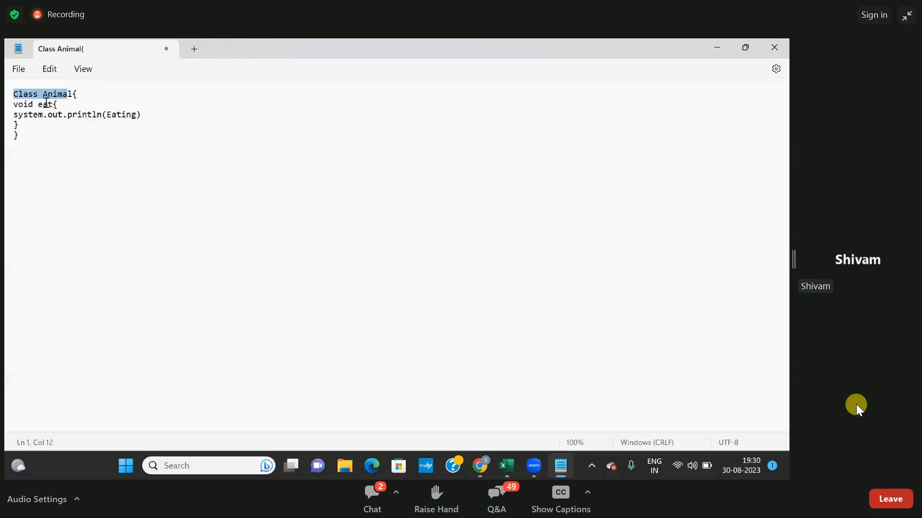
{"action": "double_click", "coordinate": [47, 104]}
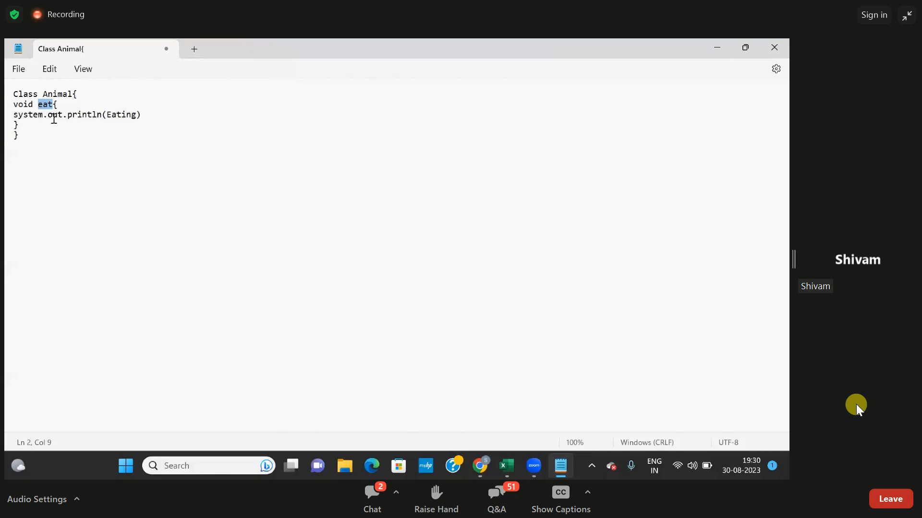
Add the note "--> system.debug" beside the println statement in the eat method.
{"action": "left_click", "coordinate": [156, 119]}
{"action": "type", "text": "--> ststem"}
{"action": "key", "text": "BackSpace"}
{"action": "key", "text": "BackSpace"}
{"action": "key", "text": "BackSpace"}
{"action": "key", "text": "BackSpace"}
{"action": "key", "text": "BackSpace"}
{"action": "key", "text": "BackSpace"}
{"action": "type", "text": "ystre"}
{"action": "key", "text": "BackSpace"}
{"action": "key", "text": "BackSpace"}
{"action": "type", "text": "em"}
{"action": "key", "text": "BackSpace"}
{"action": "type", "text": ".debug"}
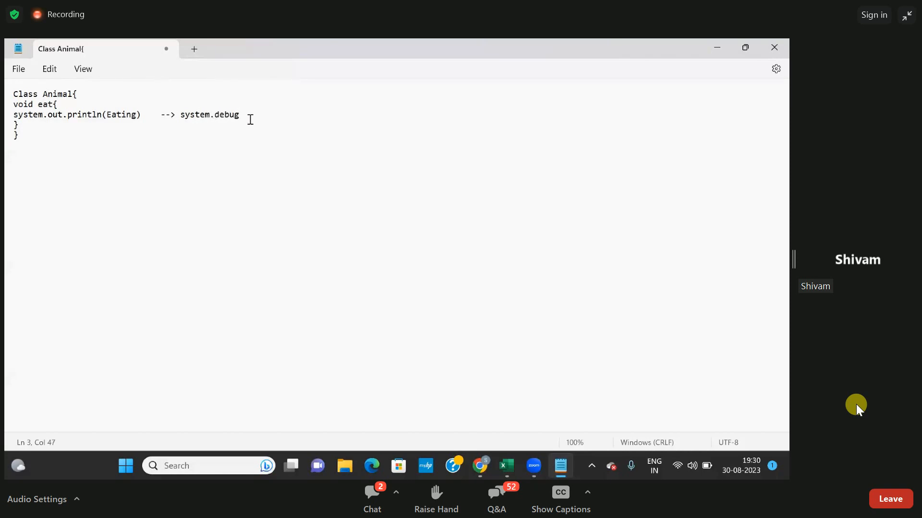
{"action": "type", "text": "()';"}
Complete the system.debug note with the argument ('eating').
{"action": "key", "text": "BackSpace"}
{"action": "type", "text": "'"}
{"action": "key", "text": "BackSpace"}
{"action": "type", "text": "'"}
{"action": "key", "text": "Left"}
{"action": "type", "text": "eating"}
Declare "class dog extends Animal" below the eat method, with its opening and closing braces on separate lines.
{"action": "key", "text": "Return"}
{"action": "type", "text": "class f"}
{"action": "key", "text": "BackSpace"}
{"action": "type", "text": "dog extends"}
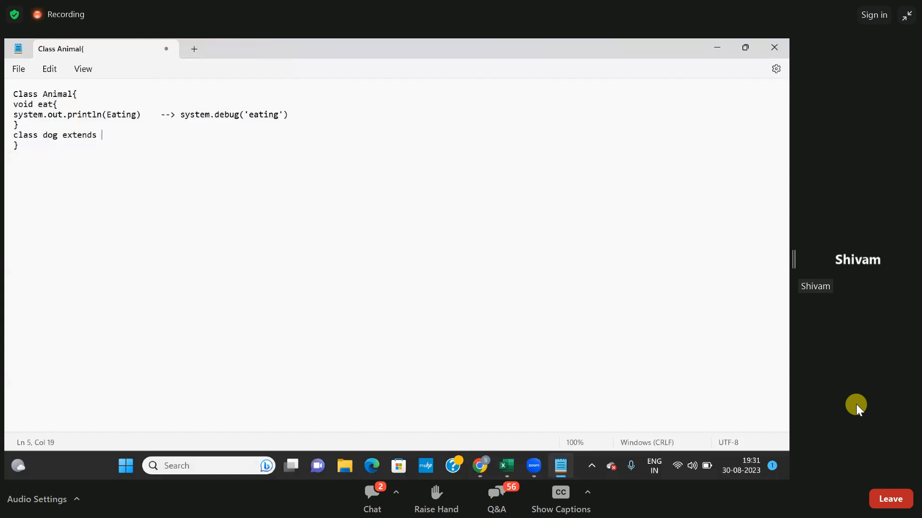
{"action": "type", "text": "Animal"}
{"action": "type", "text": "{}"}
{"action": "key", "text": "Return"}
{"action": "double_click", "coordinate": [51, 135]}
{"action": "left_click", "coordinate": [47, 136]}
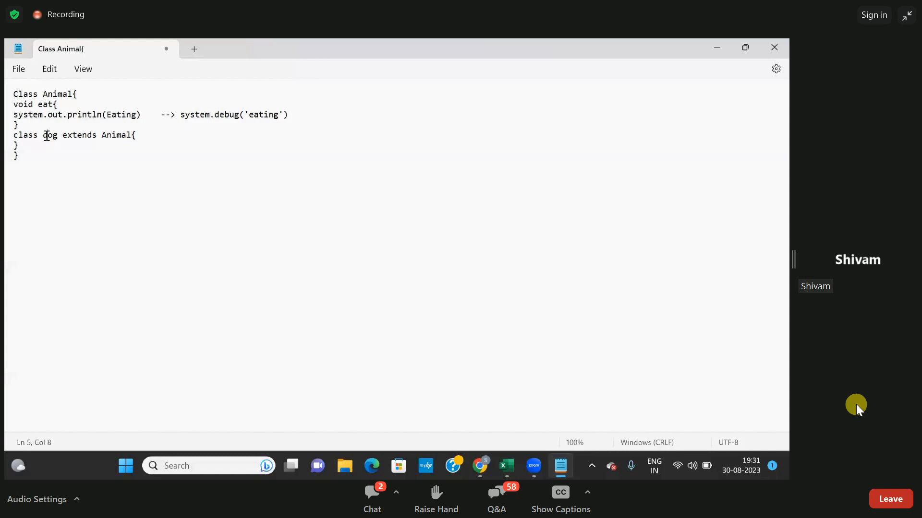
Write an empty print call "ststem.out.println()" on a new line inside the dog class.
{"action": "left_click", "coordinate": [141, 138]}
{"action": "key", "text": "Return"}
{"action": "type", "text": "ststem.out.o"}
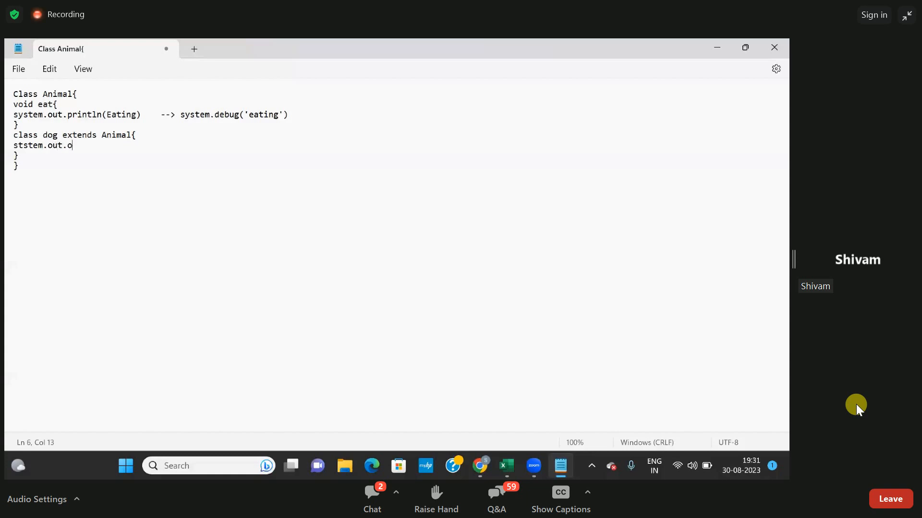
{"action": "key", "text": "BackSpace"}
{"action": "type", "text": "println()"}
{"action": "key", "text": "Left"}
Enter the double-quoted text "Dog is Barking" as the argument of the dog class's println call.
{"action": "type", "text": "''"}
{"action": "key", "text": "Right"}
{"action": "key", "text": "BackSpace"}
{"action": "key", "text": "BackSpace"}
{"action": "type", "text": "\"\""}
{"action": "type", "text": "Do"}
{"action": "type", "text": "f"}
{"action": "key", "text": "BackSpace"}
{"action": "type", "text": "g"}
{"action": "type", "text": "Barkin"}
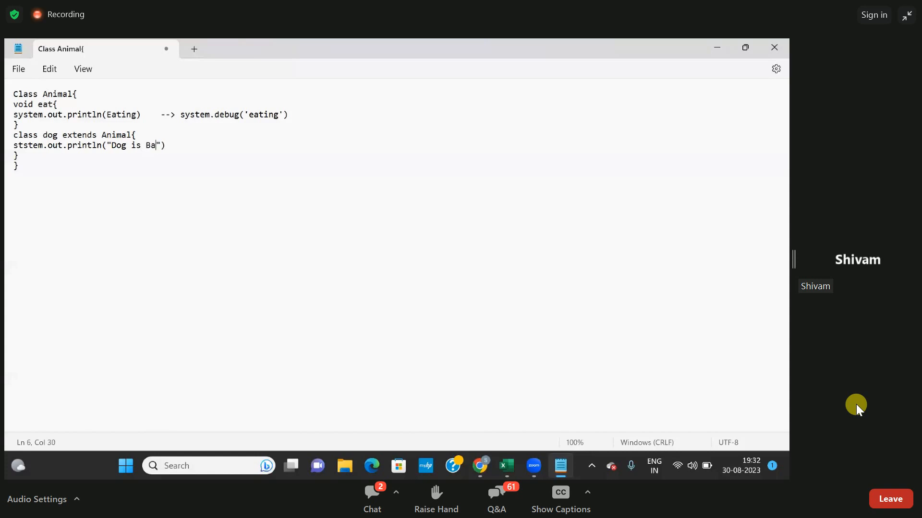
{"action": "type", "text": "g"}
Declare "Class cat extend Animal{}" on a new line below the dog class.
{"action": "left_click", "coordinate": [49, 155]}
{"action": "key", "text": "Return"}
{"action": "type", "text": "Class cat e"}
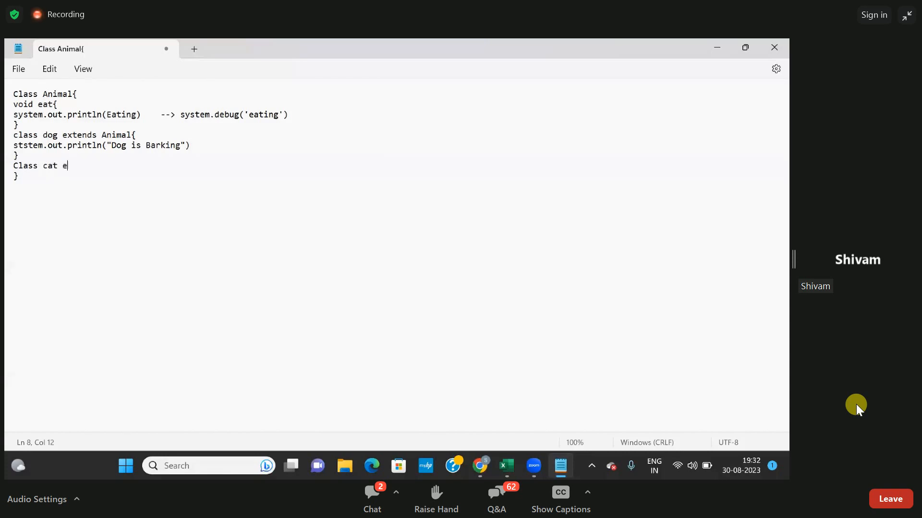
{"action": "type", "text": "xtend"}
{"action": "type", "text": "Animal{}"}
Wrap the dog class's println statement in a method written as "voi bar(){" and add its closing brace.
{"action": "key", "text": "Return"}
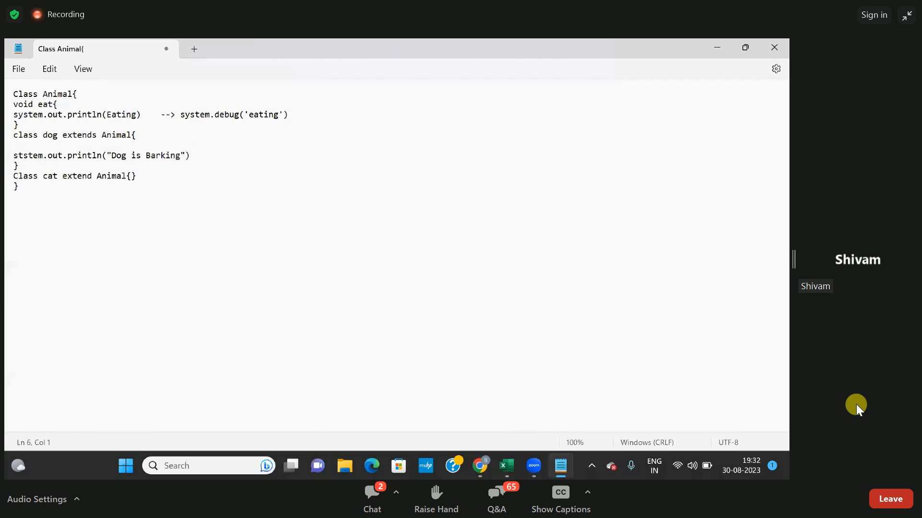
{"action": "type", "text": "voi"}
{"action": "type", "text": "bar(){"}
{"action": "key", "text": "Down"}
{"action": "key", "text": "Down"}
{"action": "type", "text": "}"}
{"action": "double_click", "coordinate": [53, 177]}
{"action": "left_click_drag", "start_coordinate": [52, 178], "coordinate": [38, 102]}
{"action": "left_click_drag", "start_coordinate": [149, 185], "coordinate": [9, 96]}
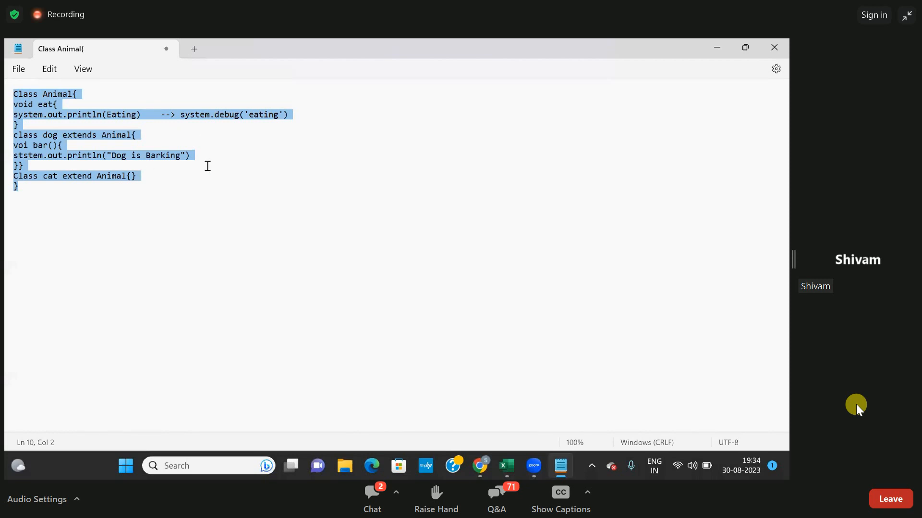
{"action": "left_click", "coordinate": [218, 194]}
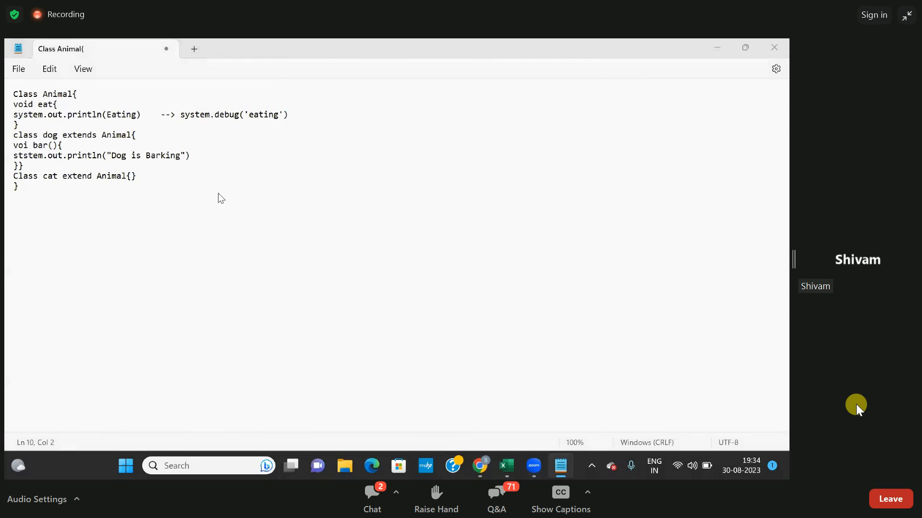
Switch from Notepad to the Chrome window with the Salesforce Developer VIP presentation.
{"action": "key", "text": "alt+Tab"}
{"action": "key", "text": "alt+Tab"}
{"action": "key", "text": "alt+Tab"}
{"action": "key", "text": "alt+Tab"}
{"action": "key", "text": "alt+Tab"}
{"action": "key", "text": "alt+Tab"}
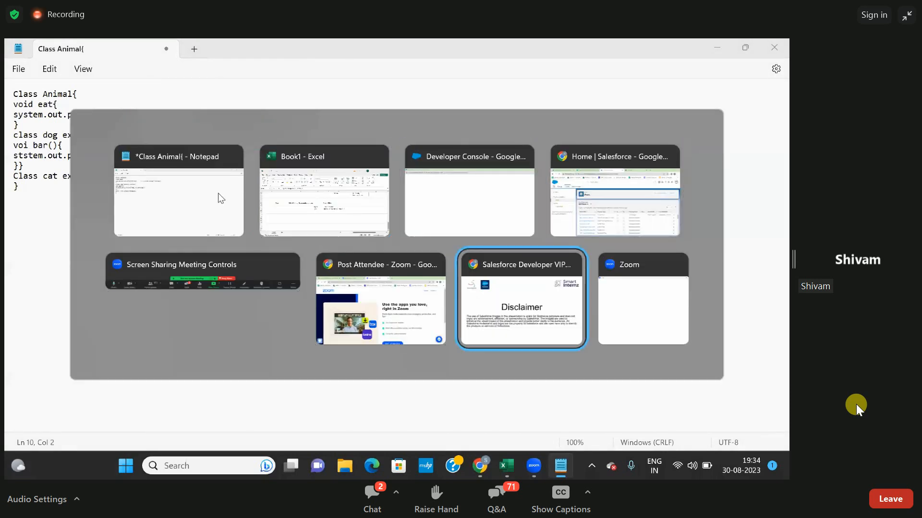